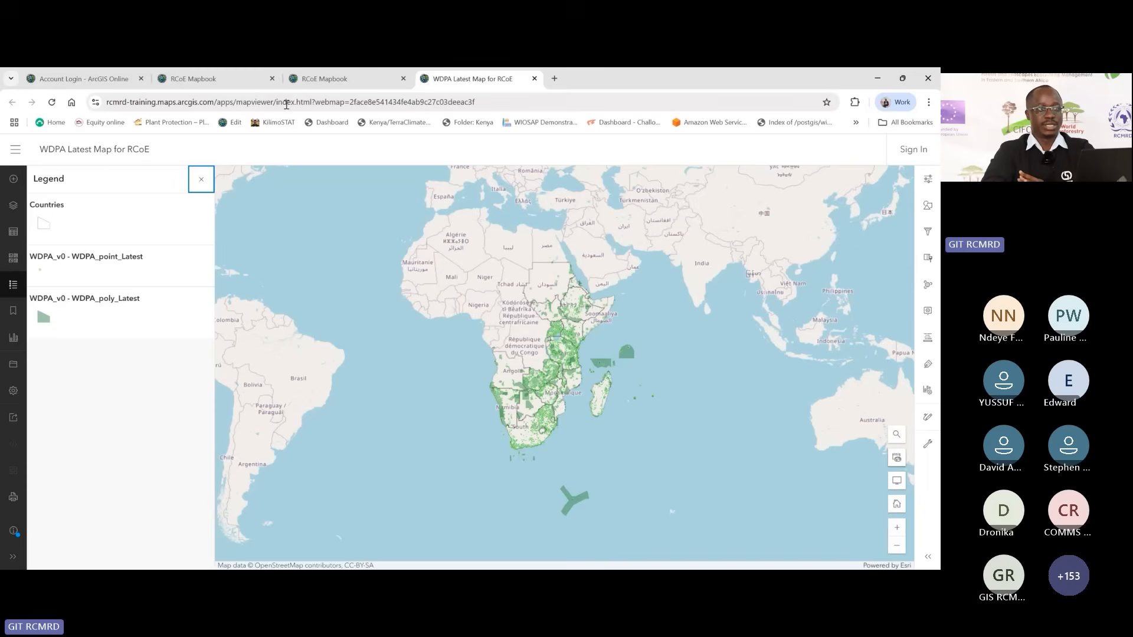
Step: Load the RCoE Mapbook site at rcoe-mapbook.rcmrd.org in place of the current map page
click(309, 104)
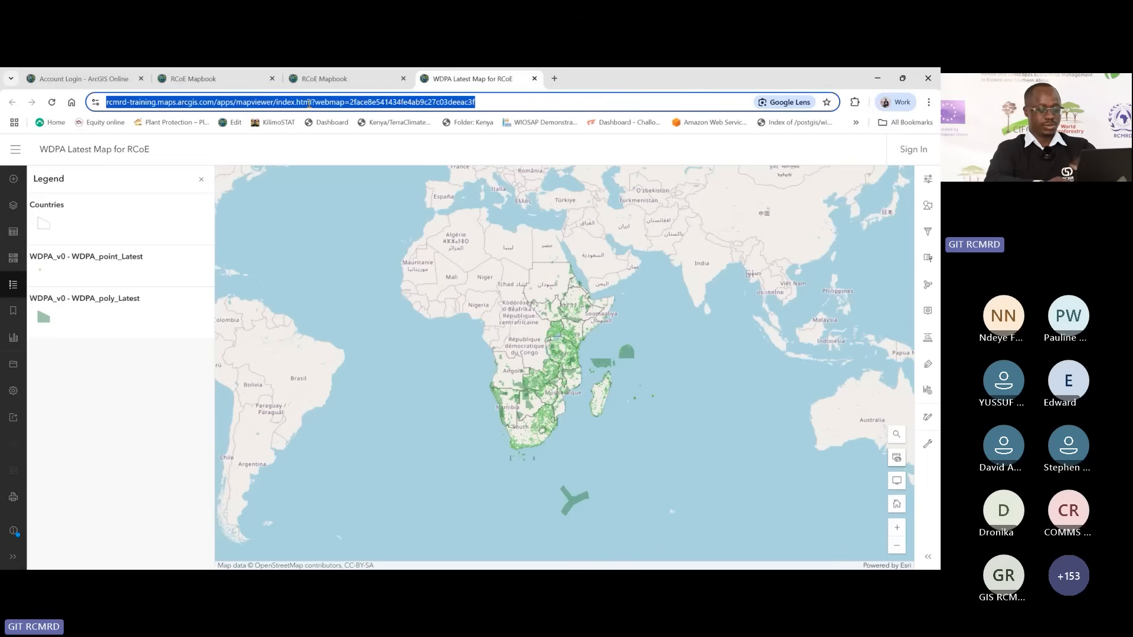
text(rc)
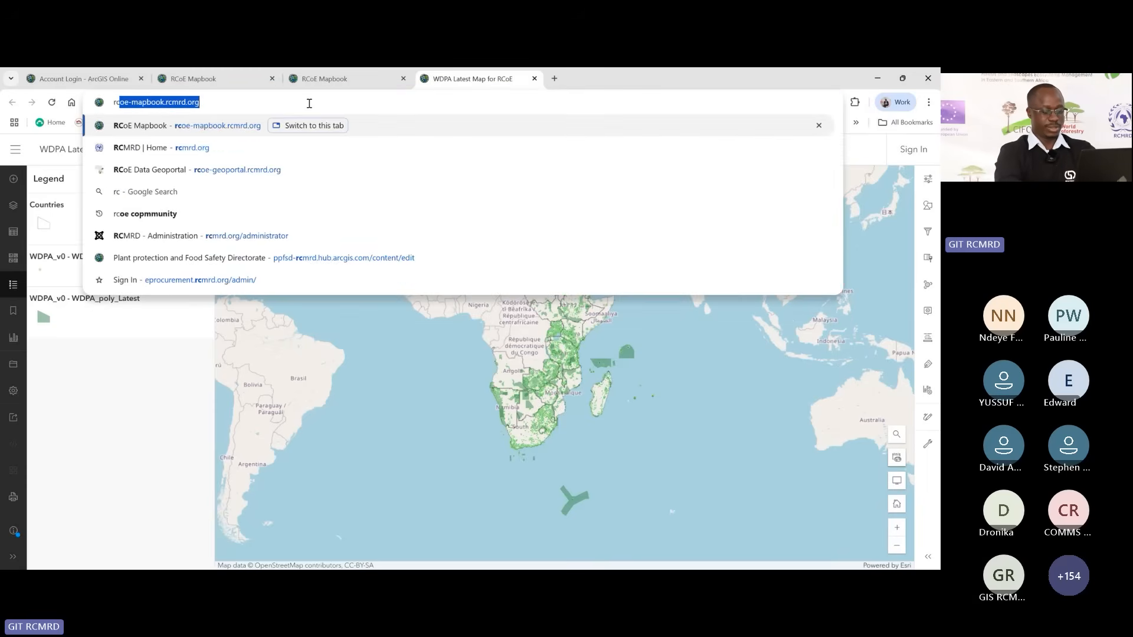
text(oe-)
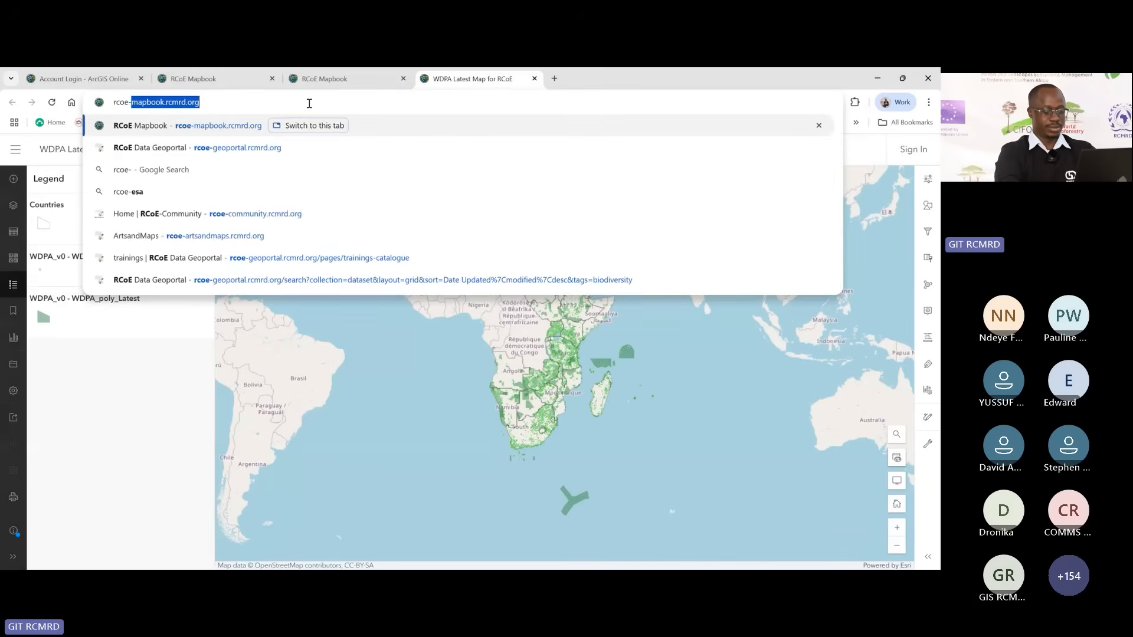
text(mapbook.)
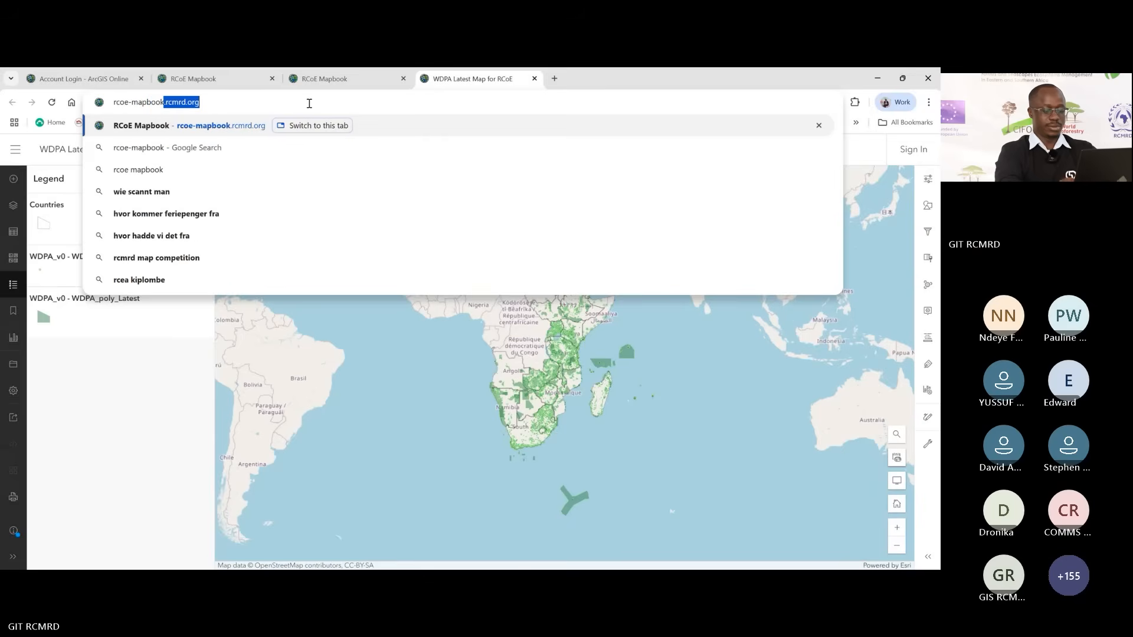
text(rc)
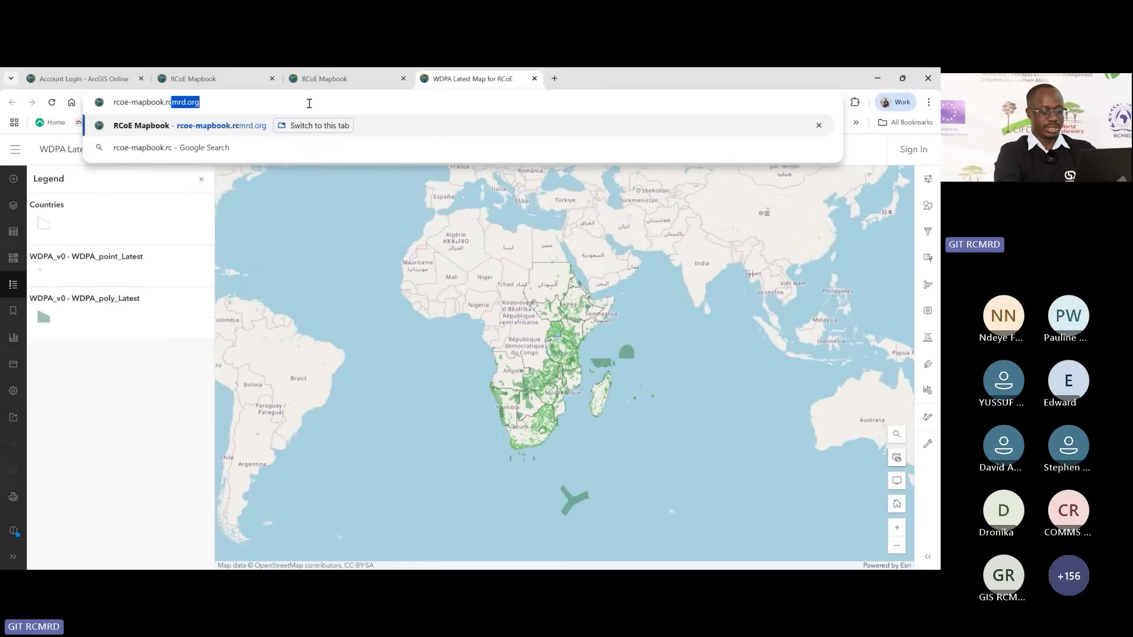
text(mrd.org)
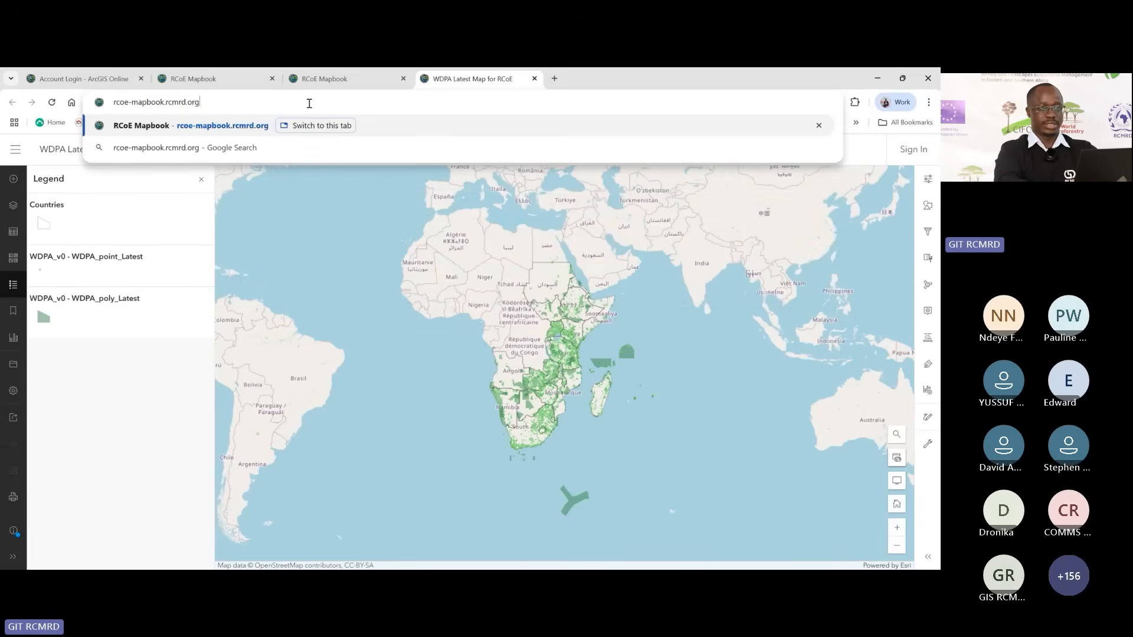
key(Return)
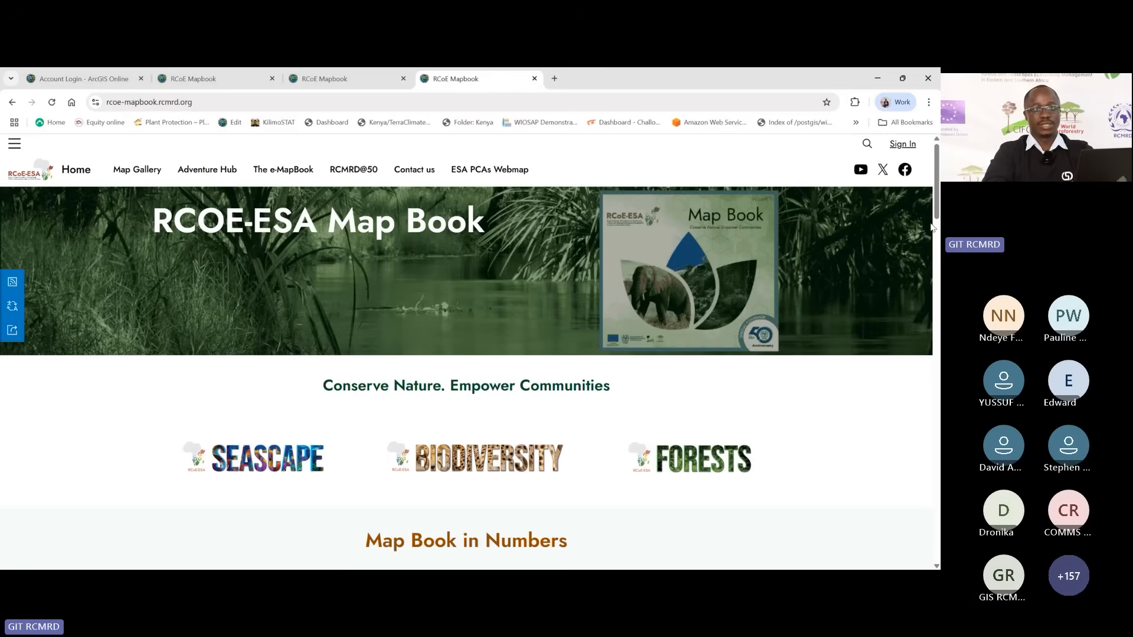
Step: Look over the Map Book home page sections and open the ESA PCAs Webmap
scroll(466, 354, down, 10)
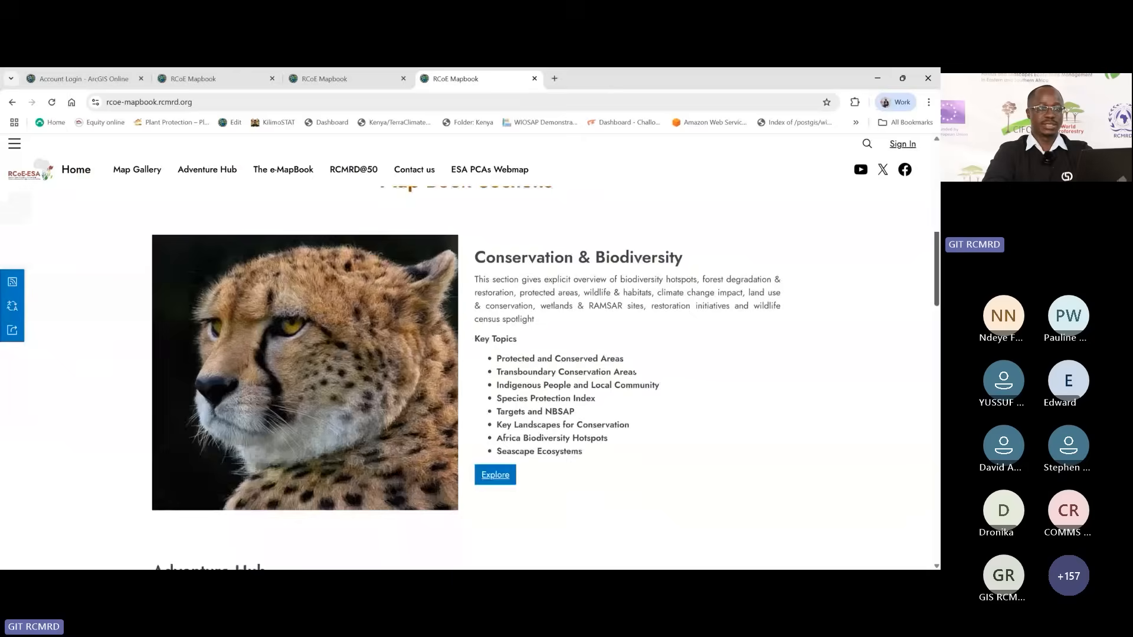
scroll(466, 354, up, 9)
scroll(466, 354, down, 11)
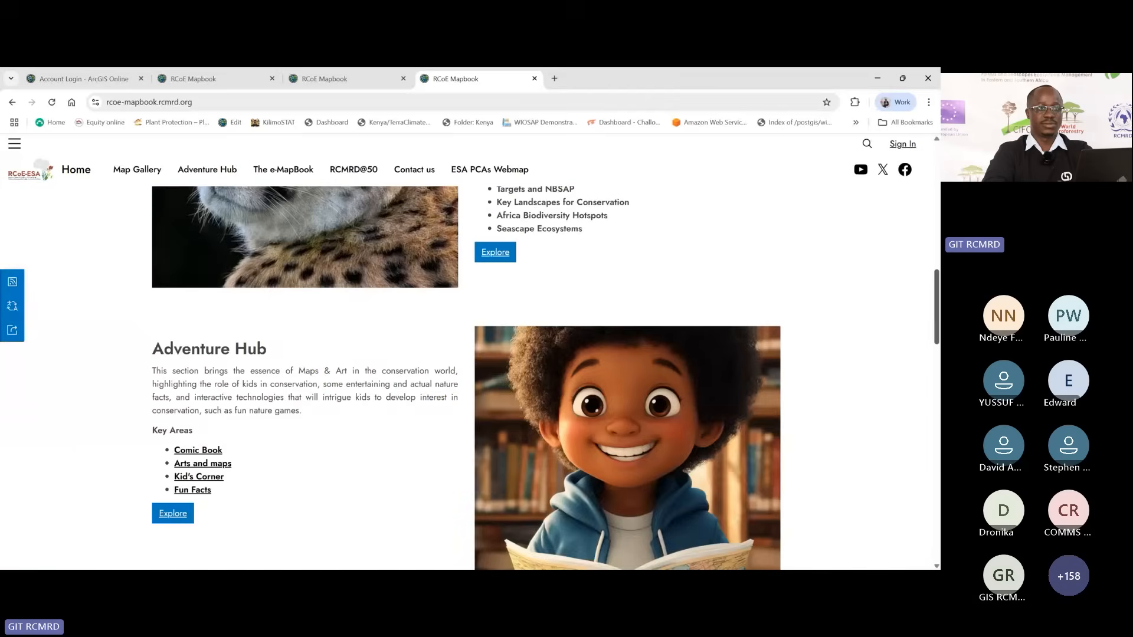
scroll(466, 354, up, 12)
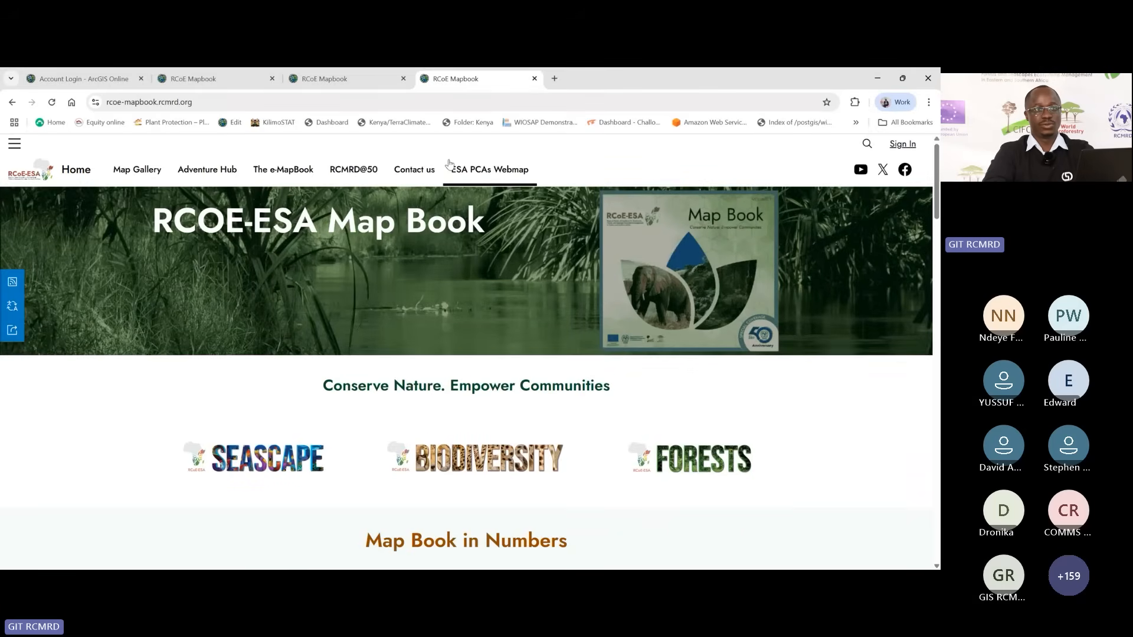
click(511, 177)
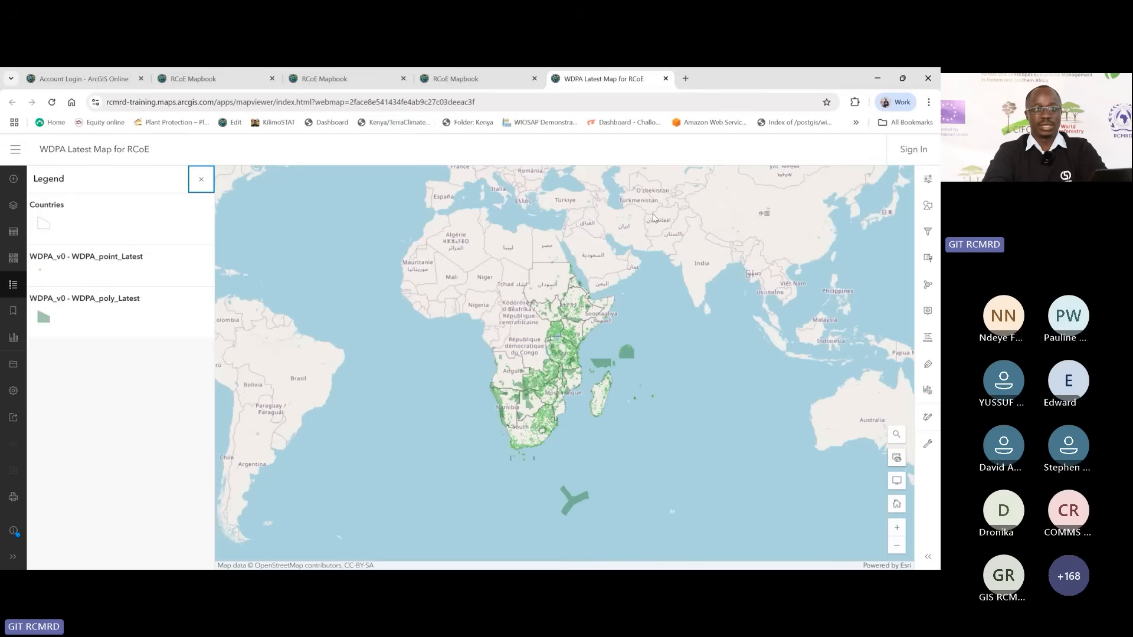
drag(574, 359, 541, 353)
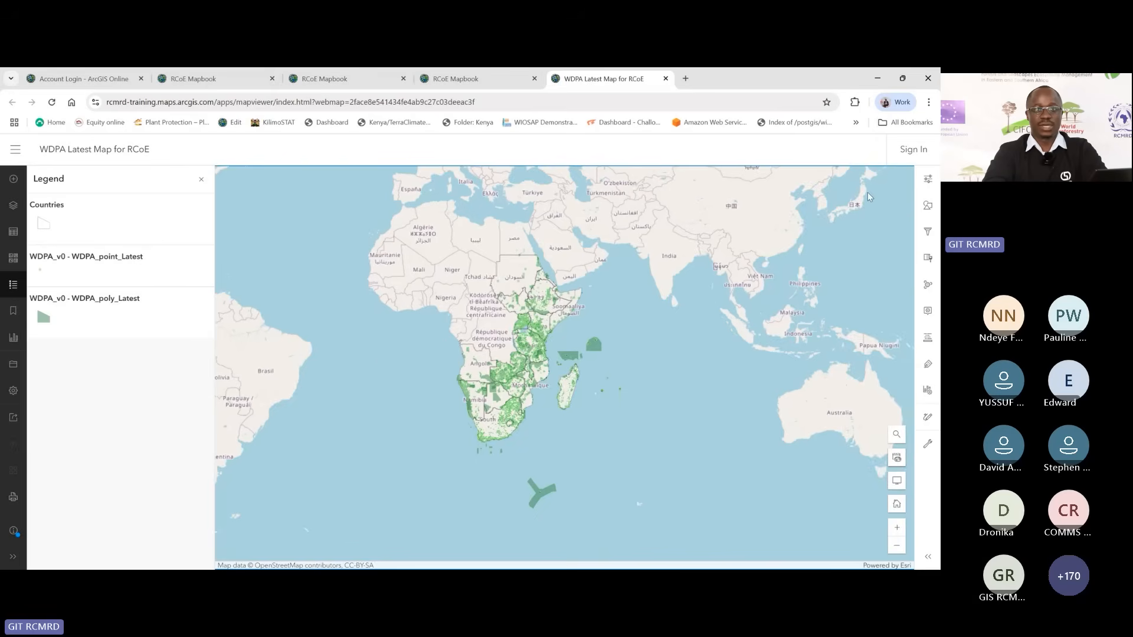
Step: Sign in to the RCMRD Training organization from the web map with the prefilled ArcGIS username and password
click(931, 158)
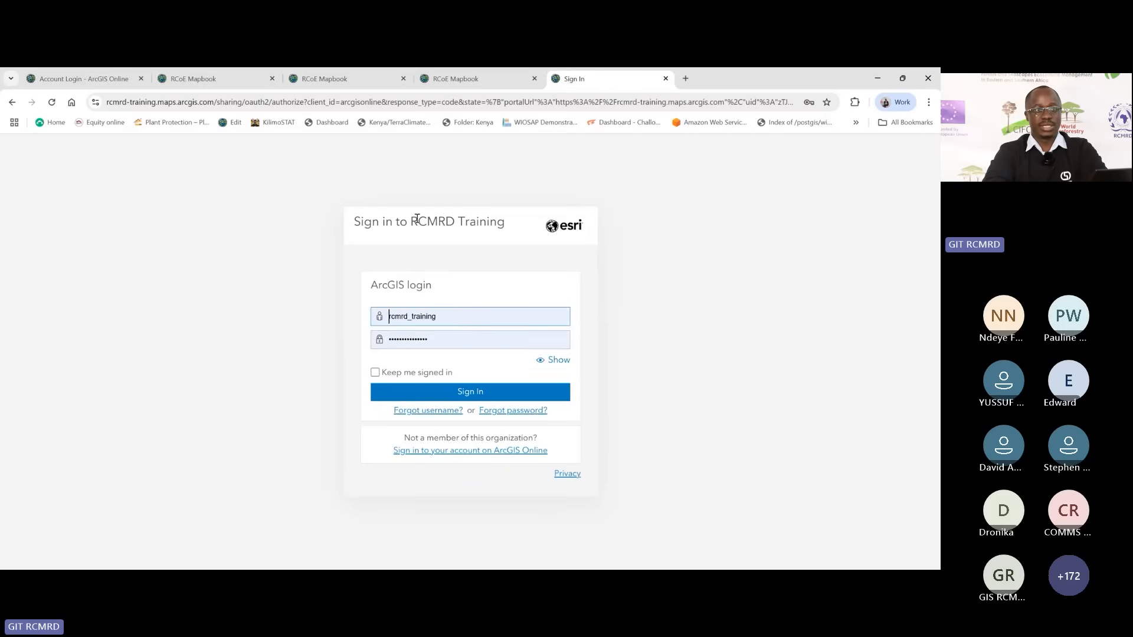
drag(416, 220, 513, 231)
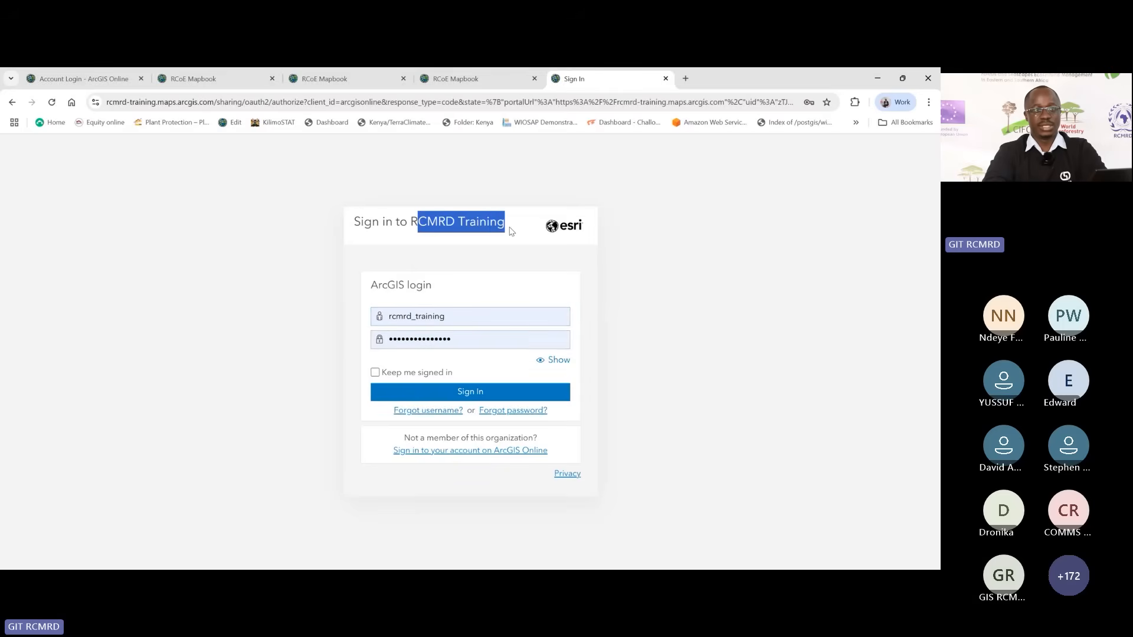
click(454, 319)
drag(468, 315, 427, 338)
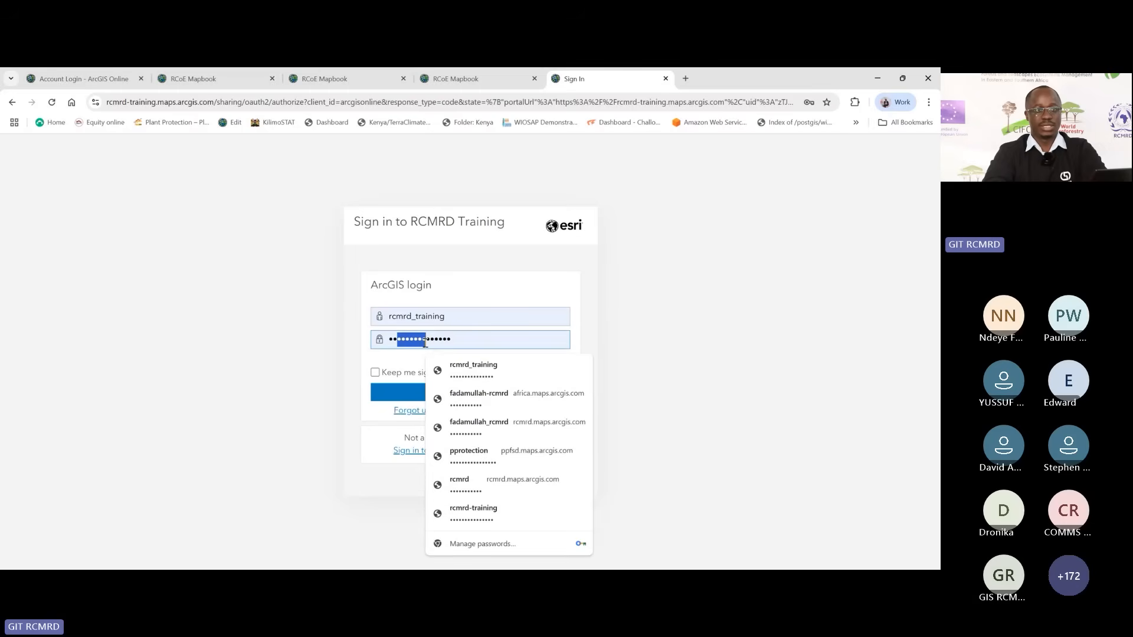
click(483, 334)
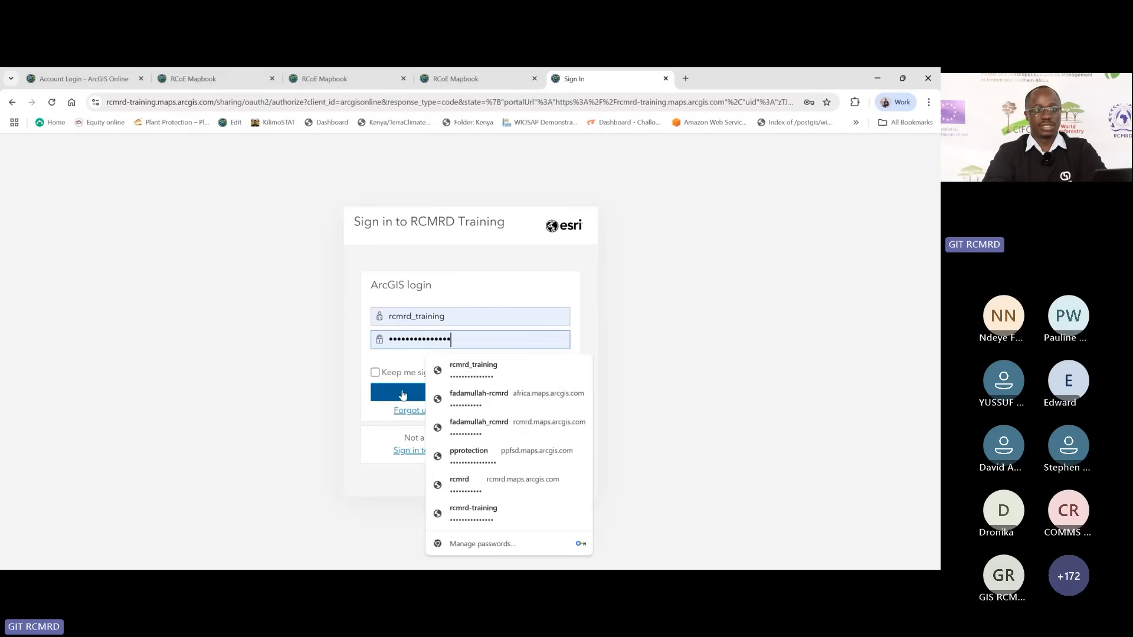
click(402, 393)
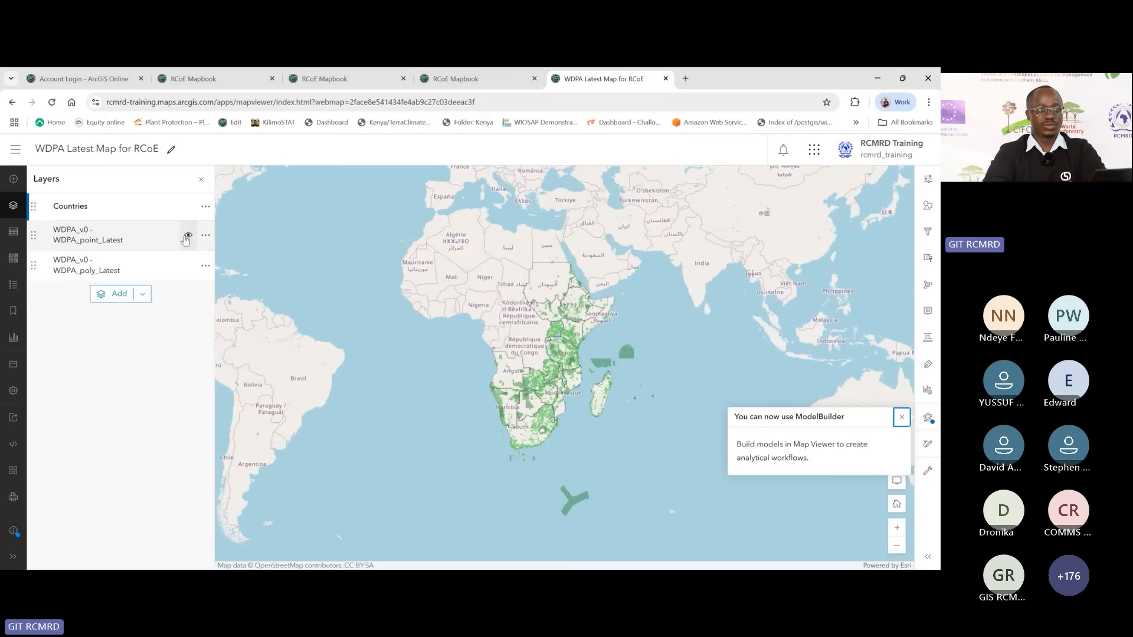
Step: Start saving a copy of the web map and choose the folder "Application of GIS in Conservation"
click(188, 237)
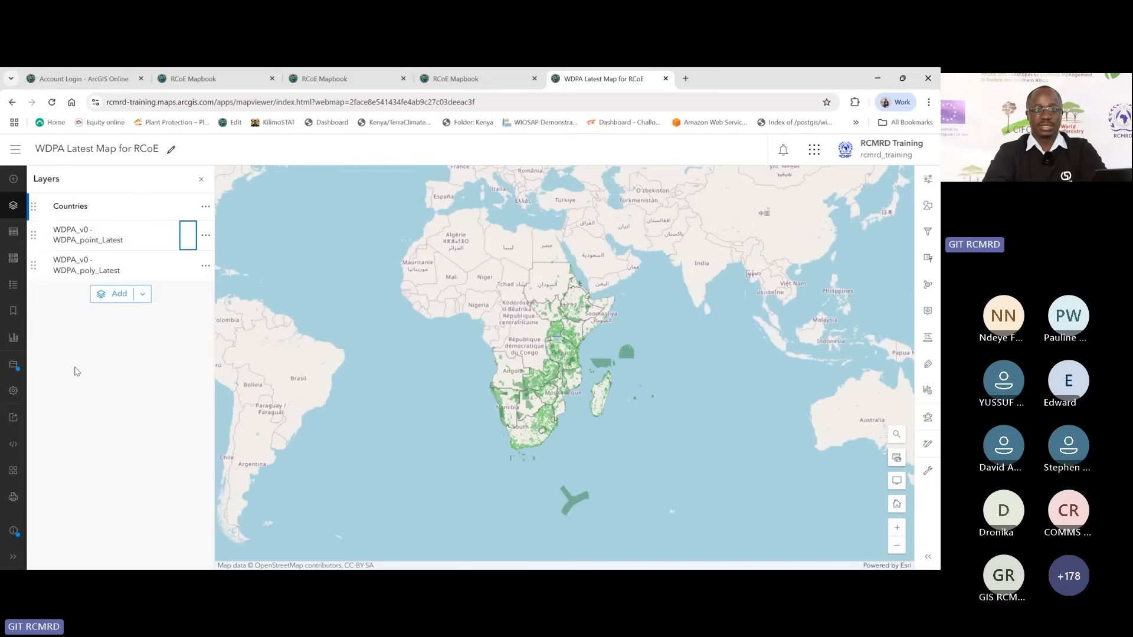
click(13, 367)
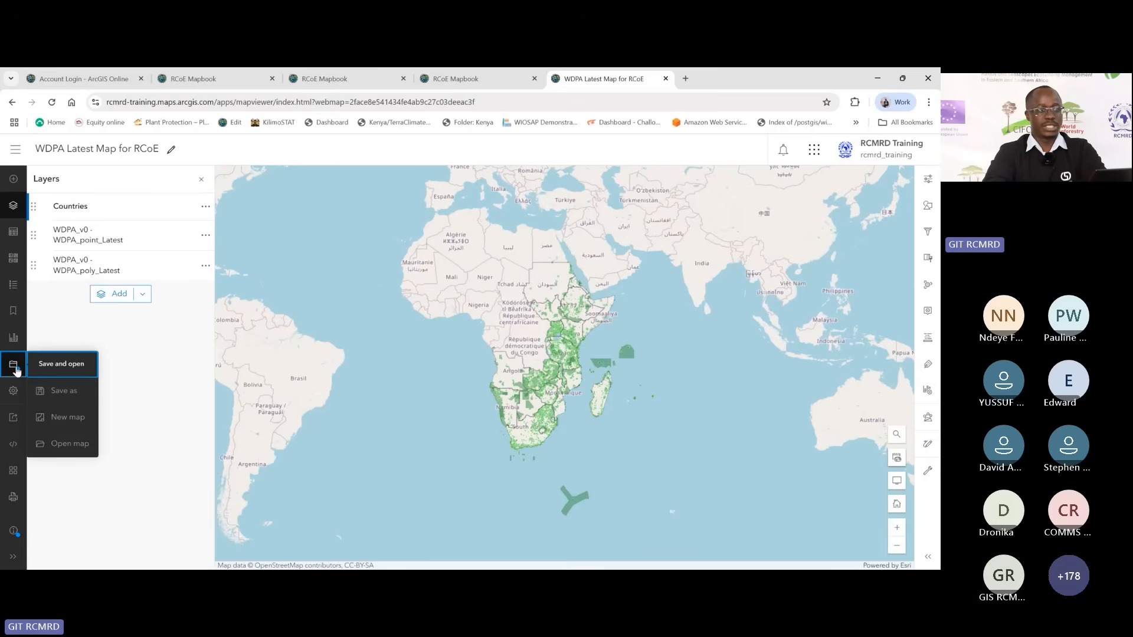
click(64, 391)
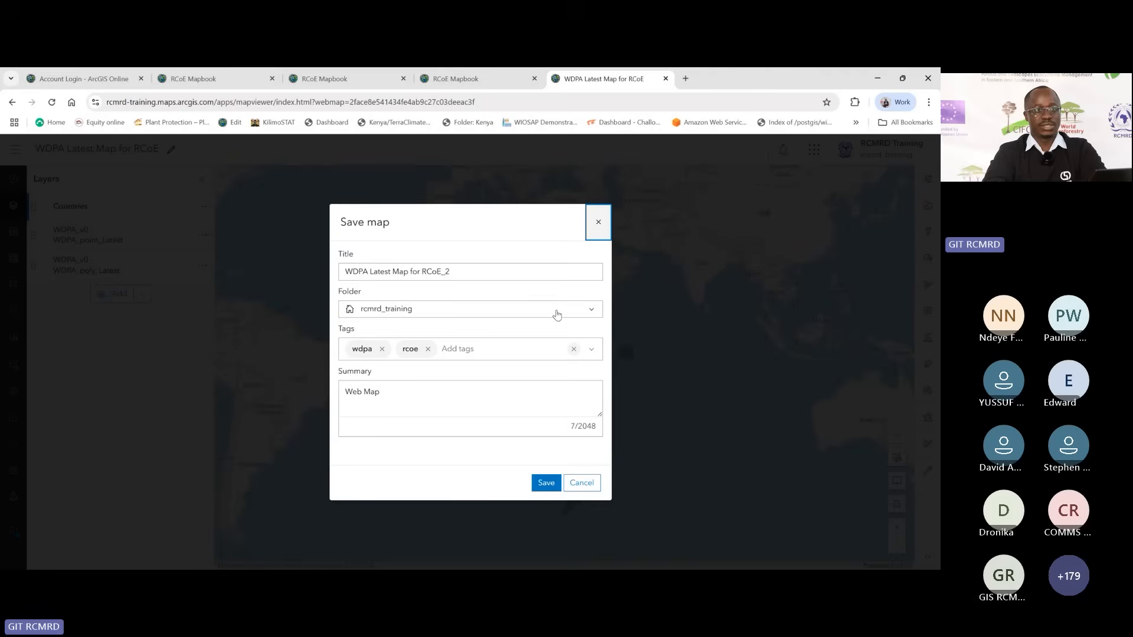
click(596, 314)
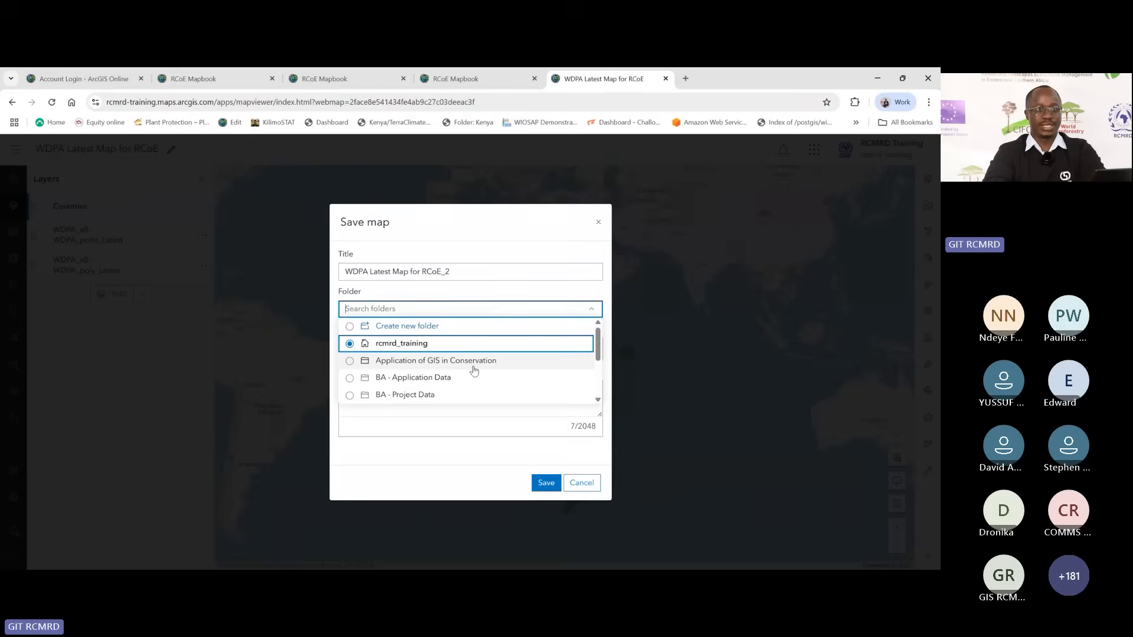
click(450, 363)
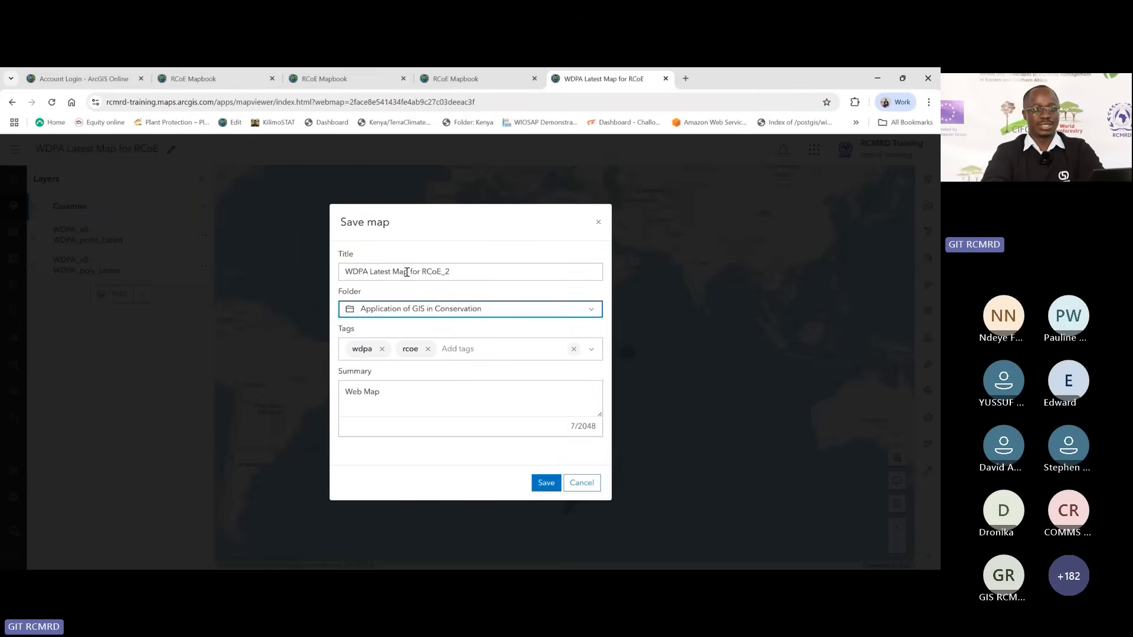
Step: Title the map copy "RCoE Protected and Conserved Areas", and cancel the save
drag(479, 272, 332, 266)
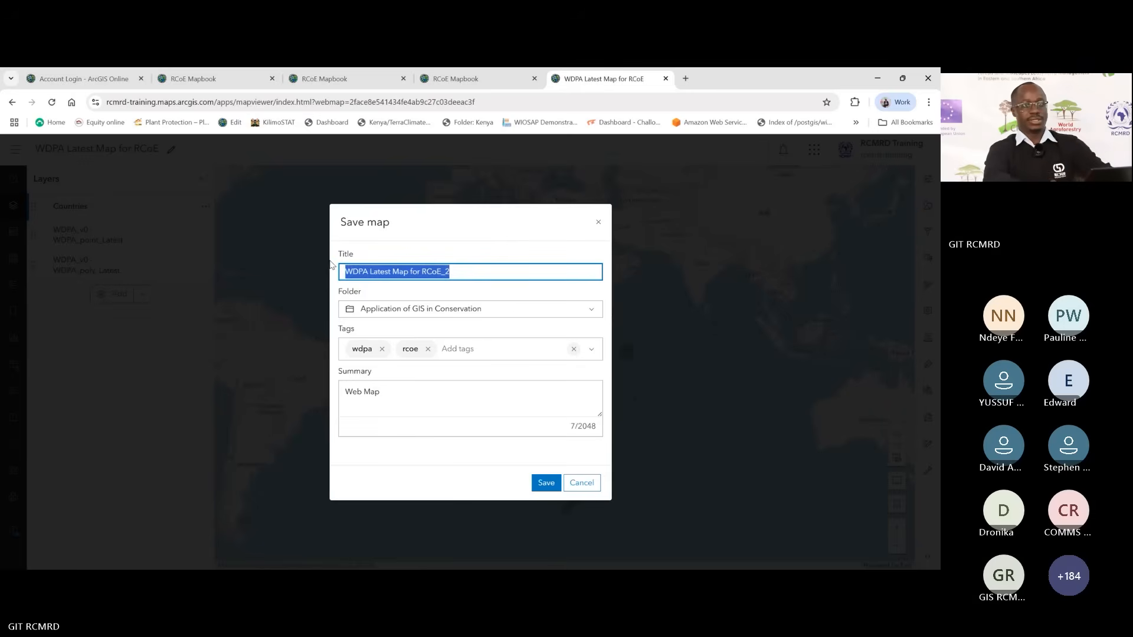
text(R)
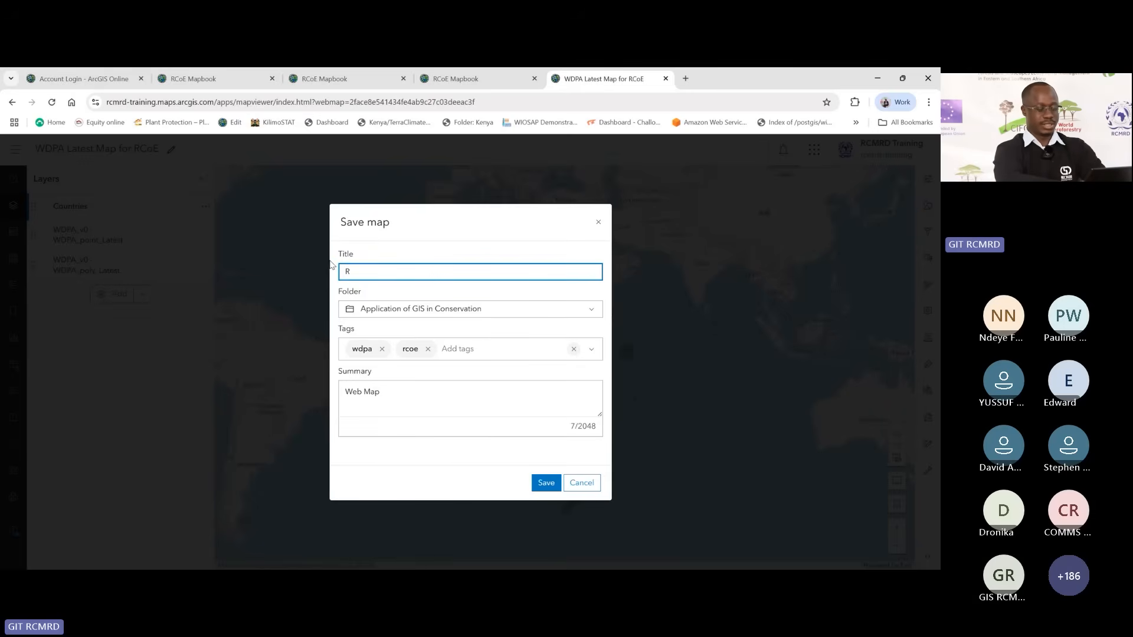
text(CoE)
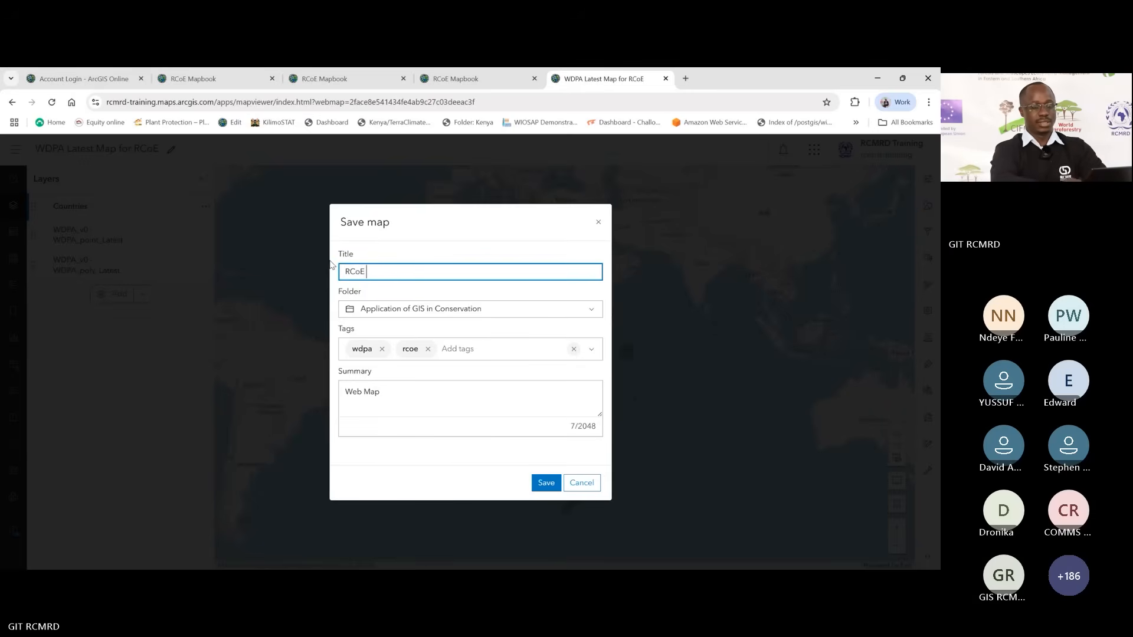
text( Pr)
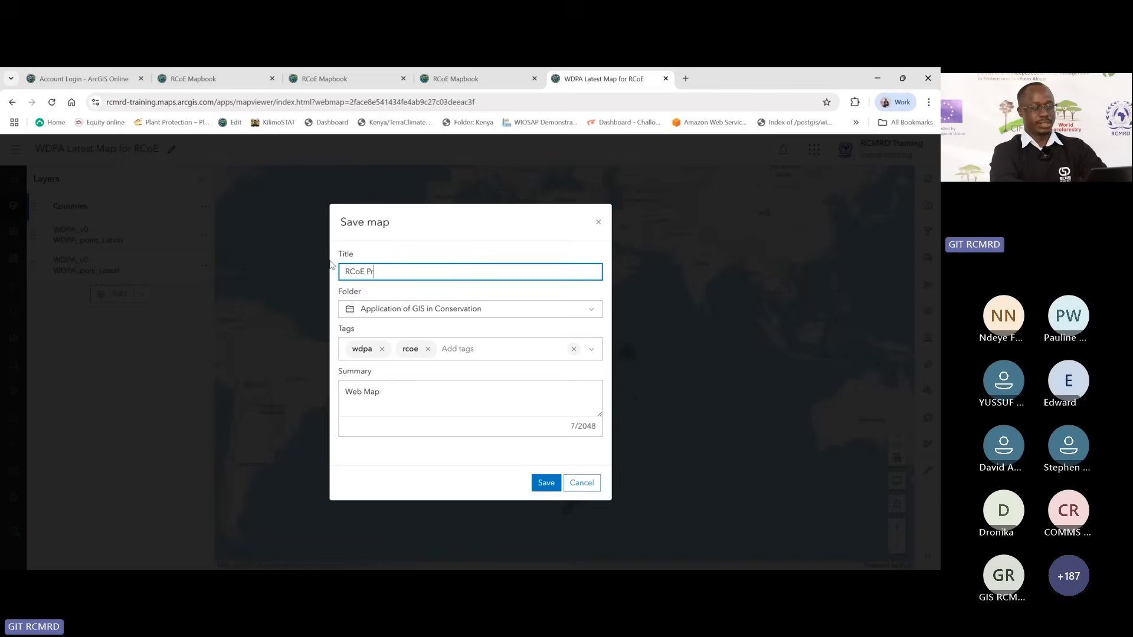
text(otecte)
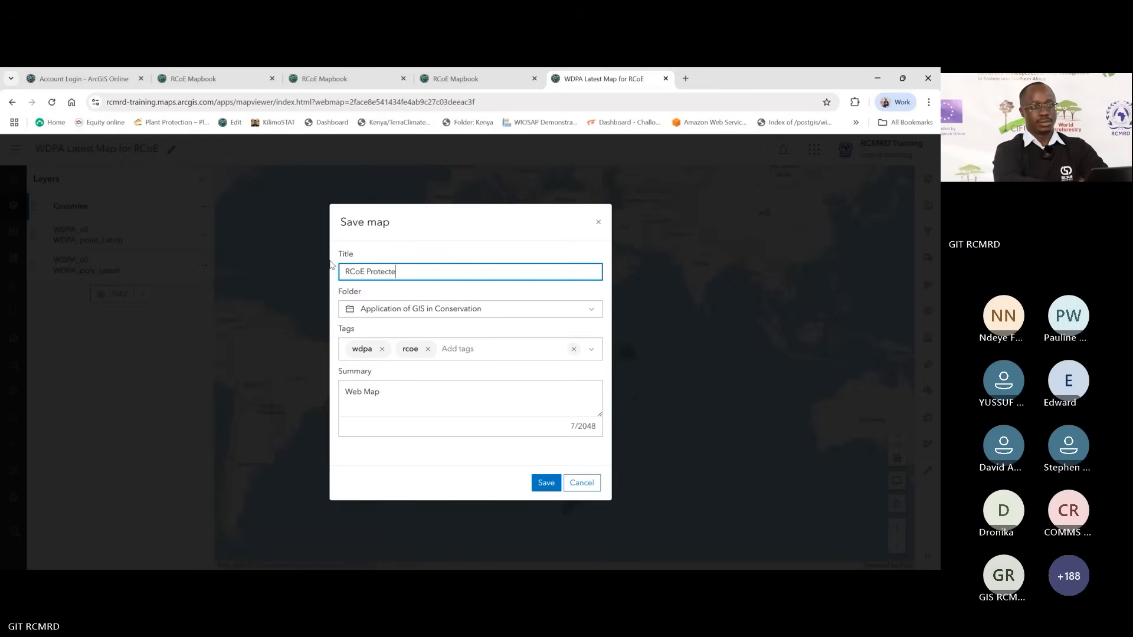
text(d)
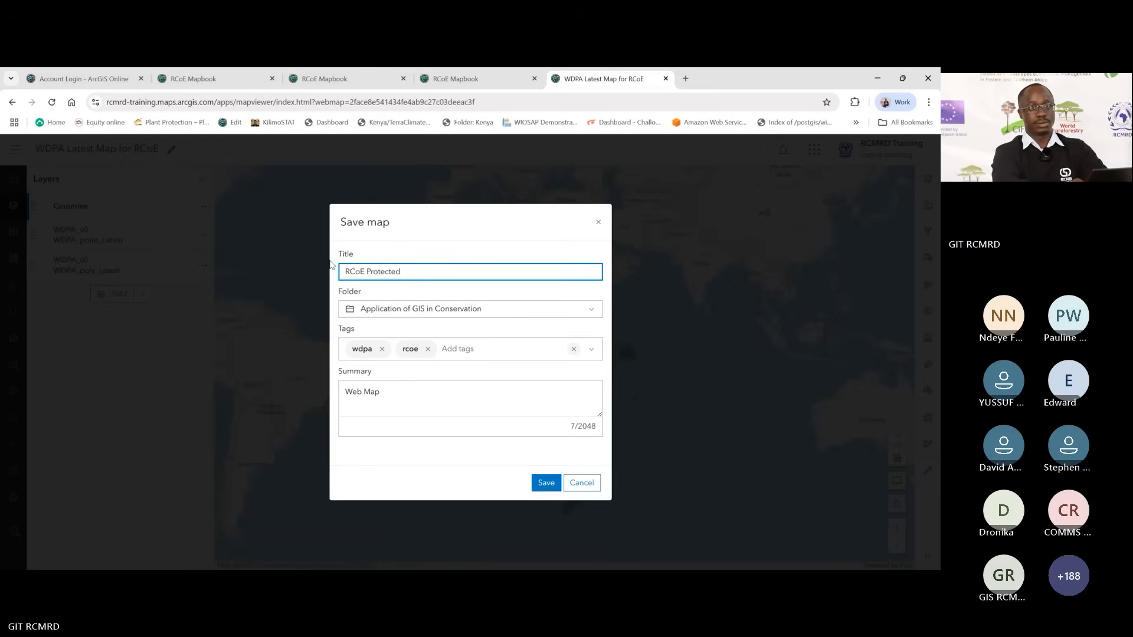
text( and )
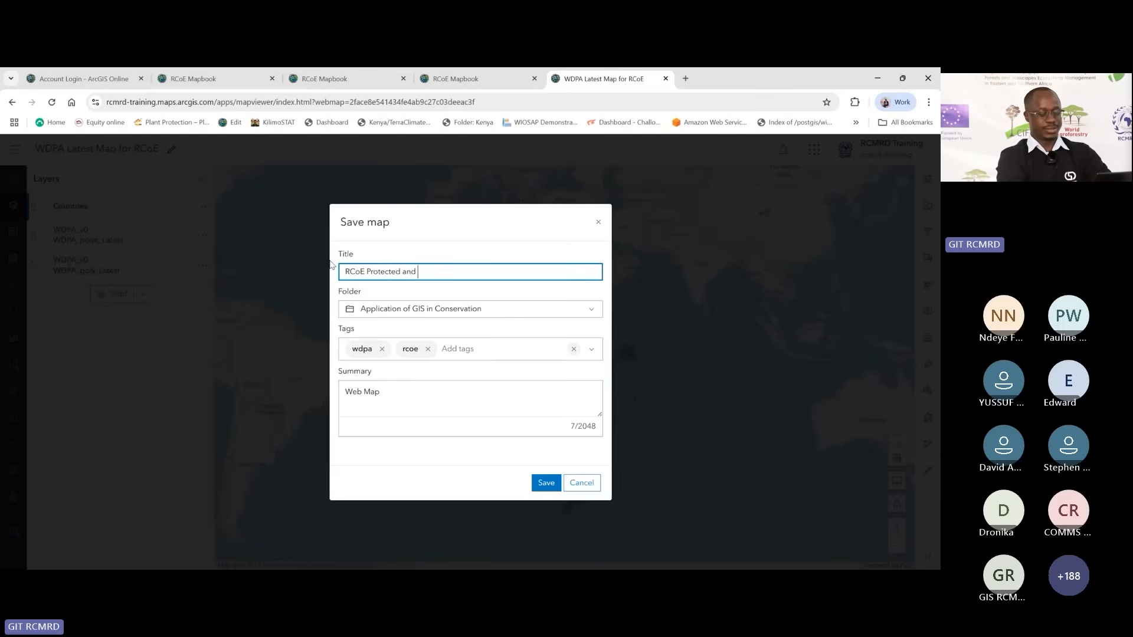
text(Co)
text(nserver)
text( Areas)
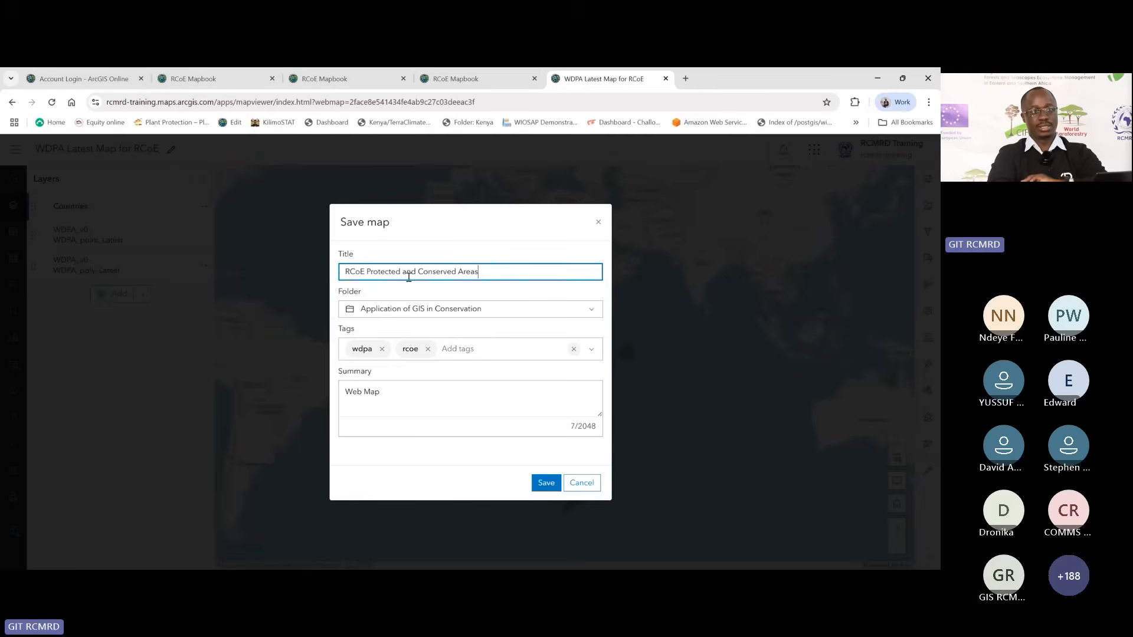
click(596, 490)
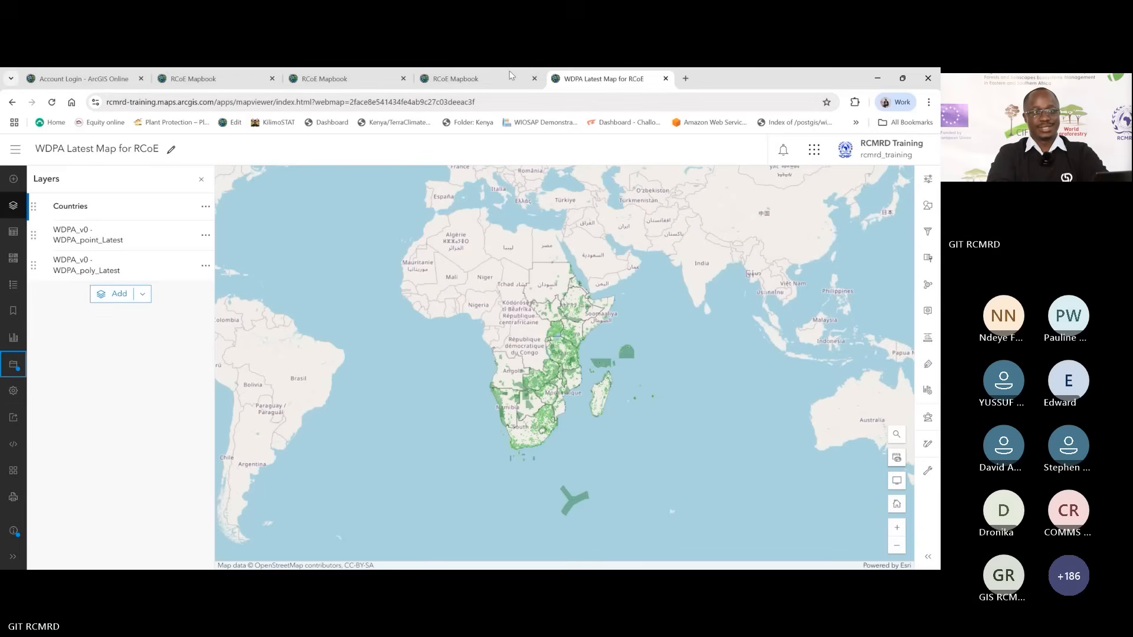
Step: Open rcoe-mapbook.rcmrd.org in a new browser tab and close the tab with the WDPA web map
click(686, 79)
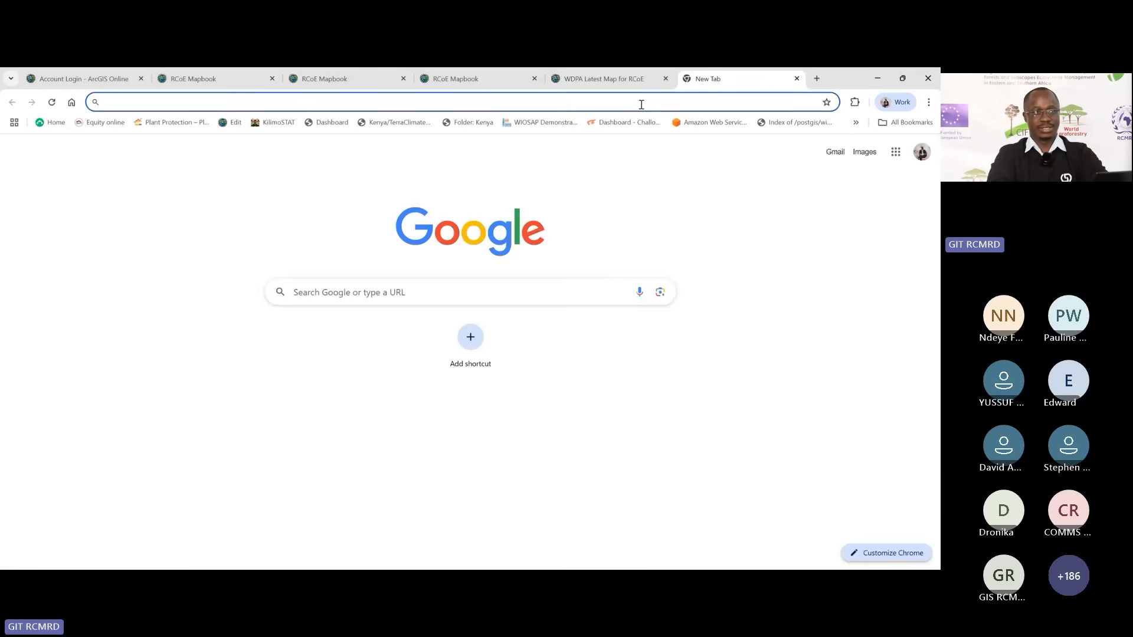
click(641, 105)
text(rcoe-)
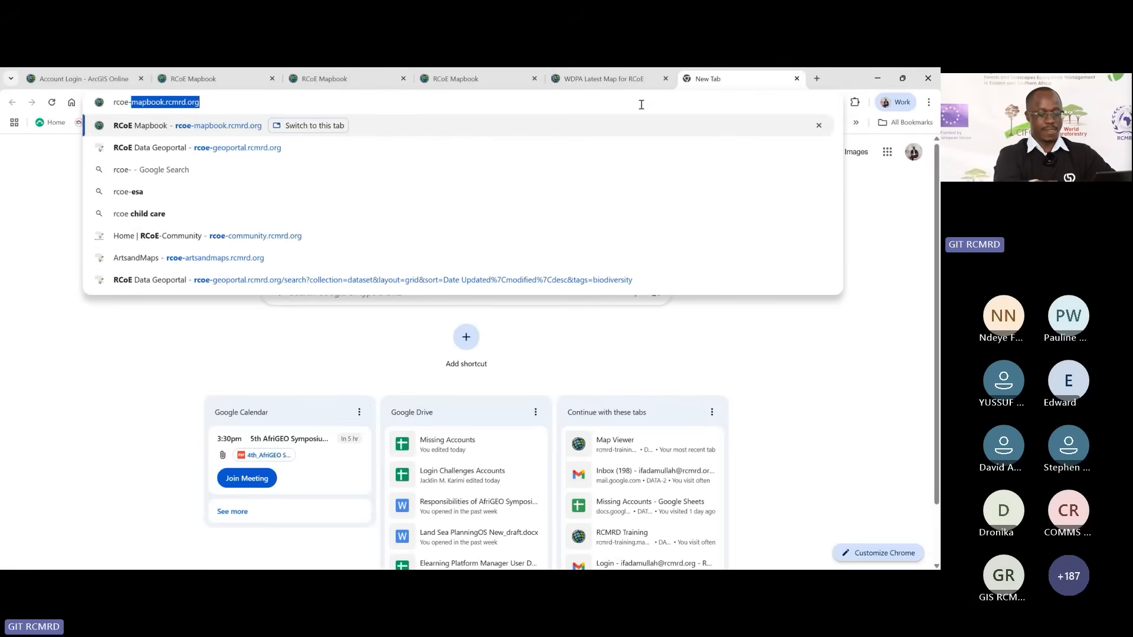
text(mapbook)
text(.r)
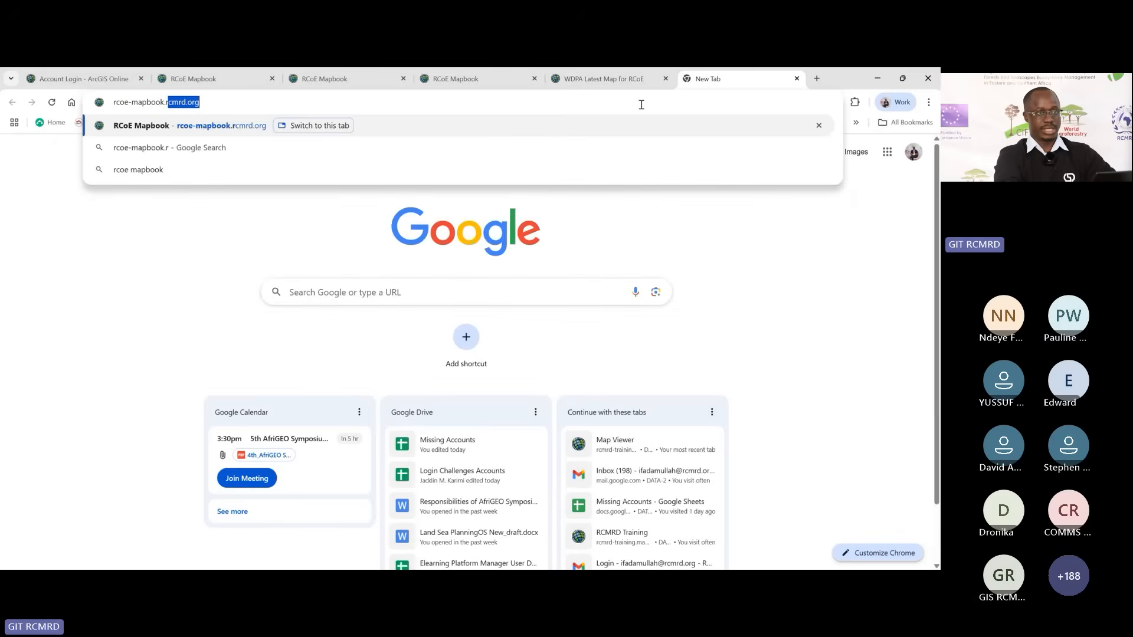
text(cmrd)
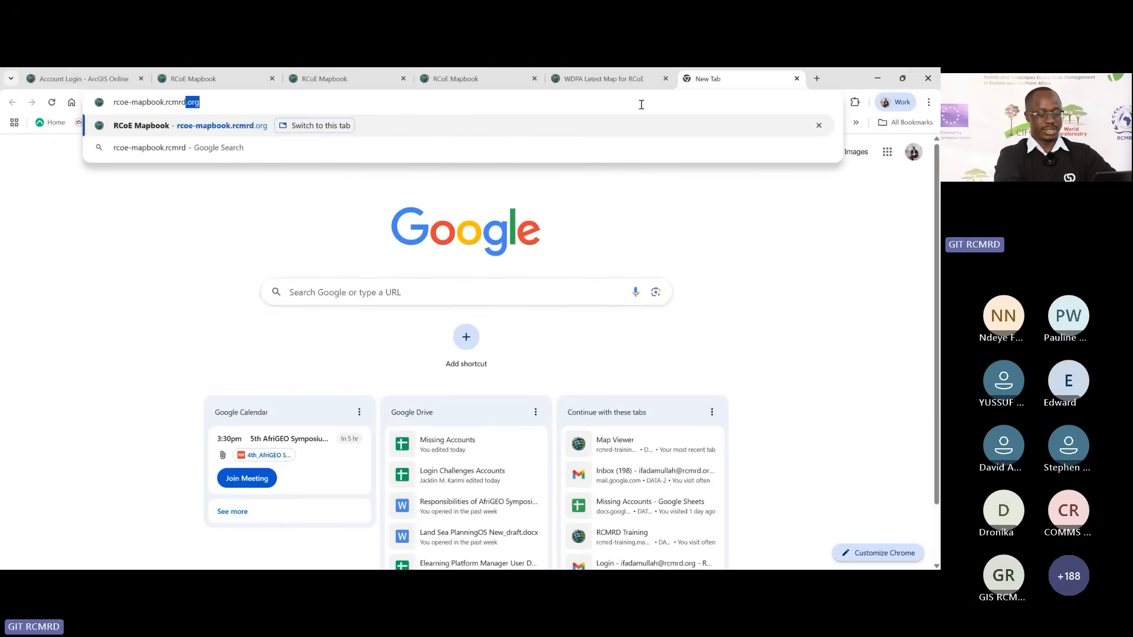
text(.org)
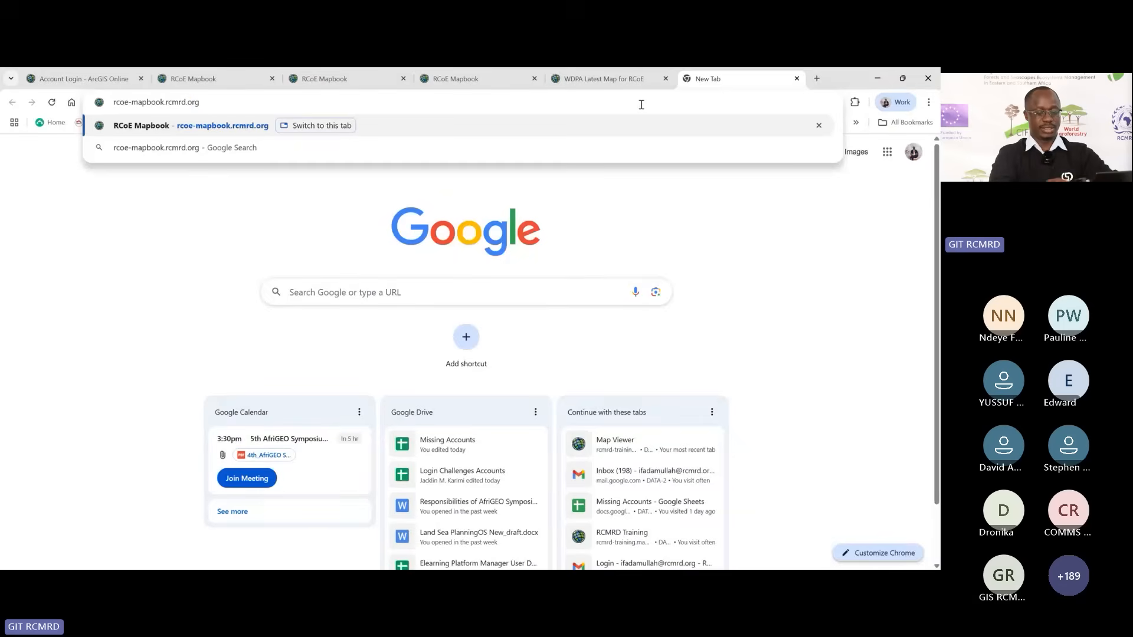
key(Return)
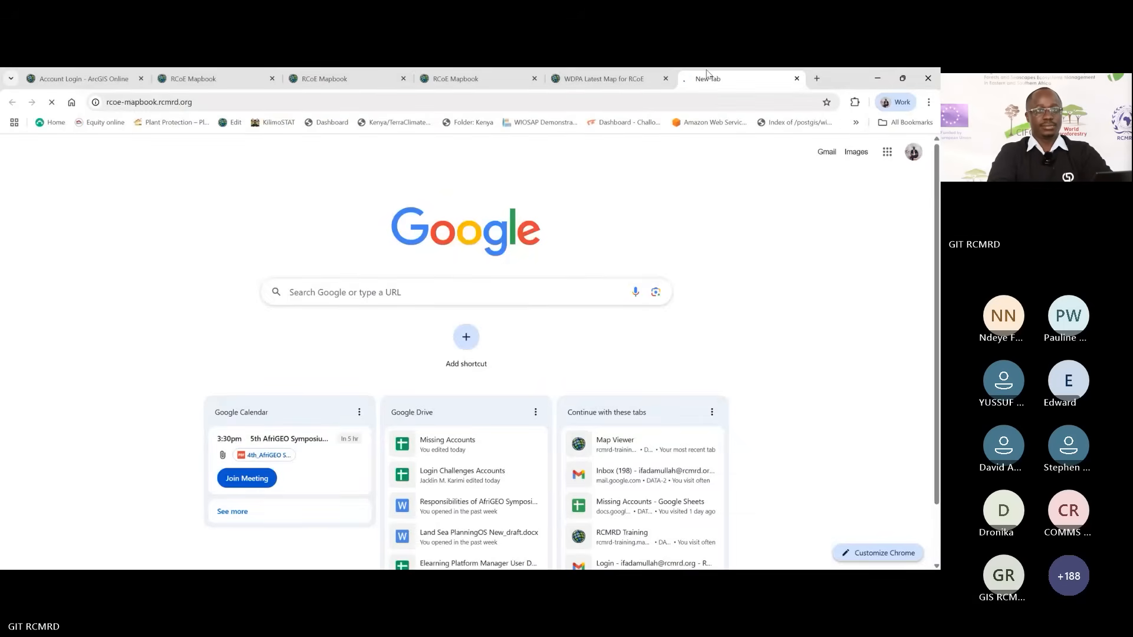
click(665, 79)
click(521, 173)
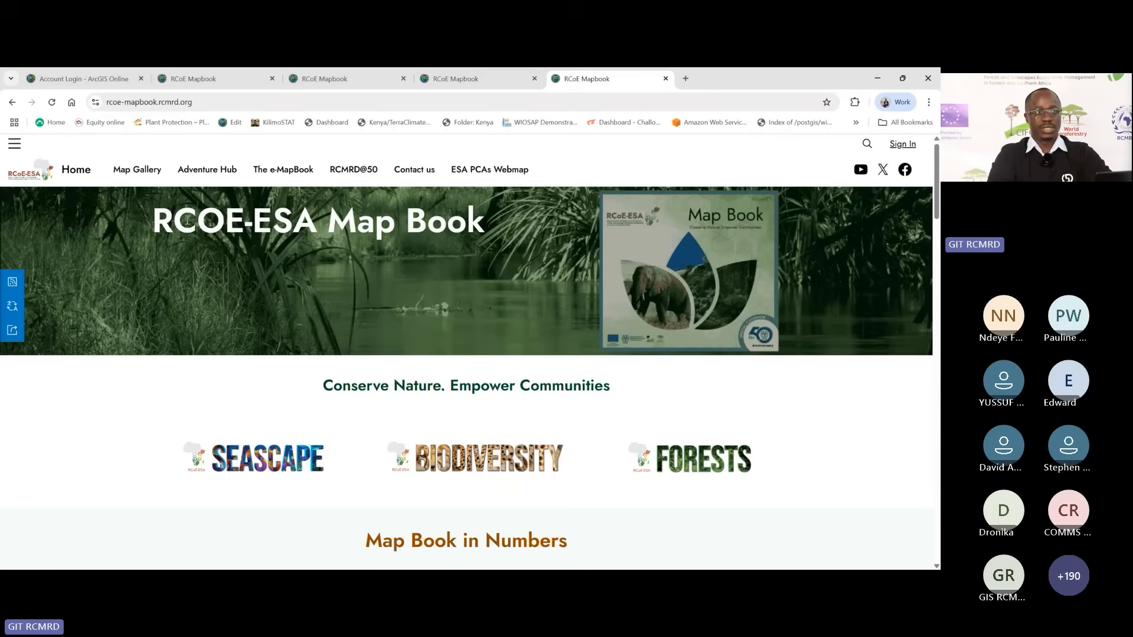
Step: Highlight the "RCOE-ESA Map Book" heading on the home page and open the ESA PCAs Webmap
drag(158, 221, 459, 256)
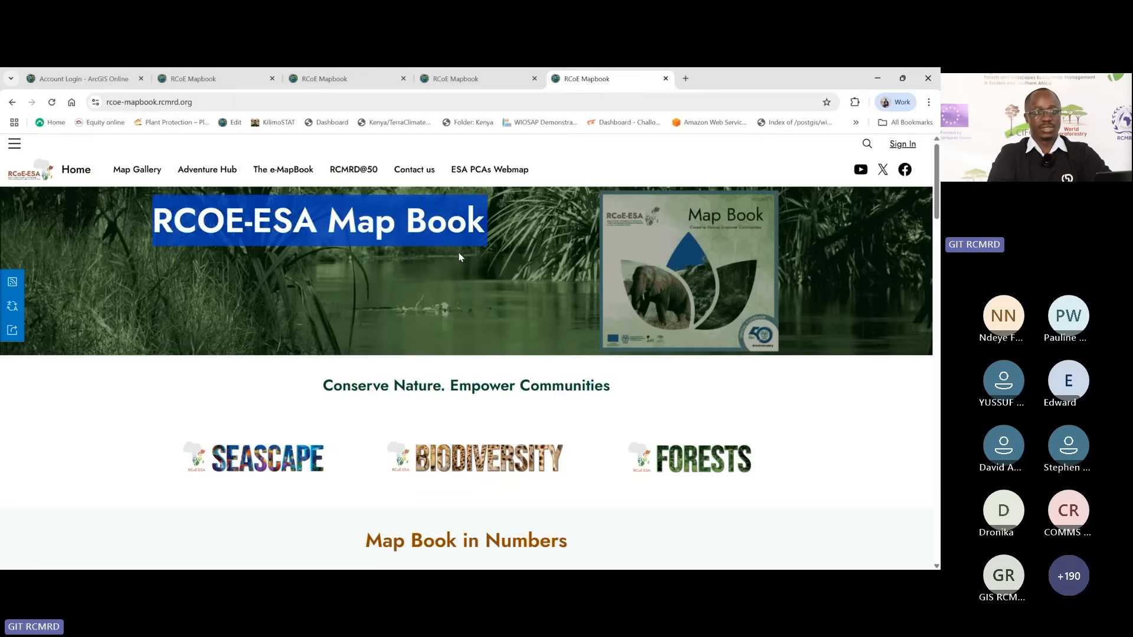
click(482, 264)
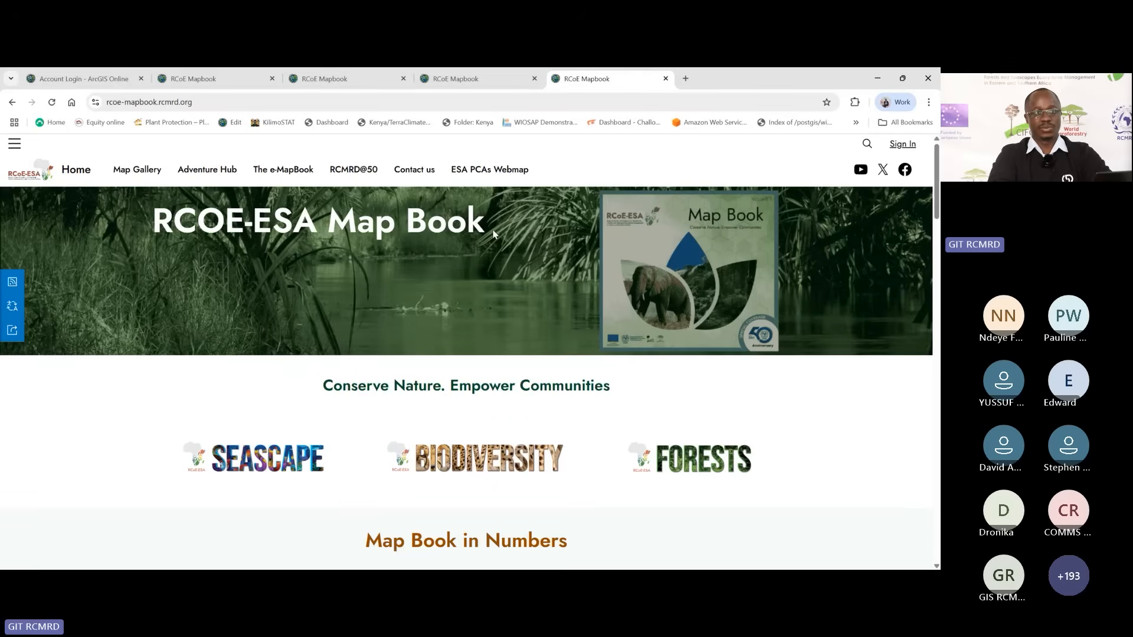
drag(493, 234, 432, 226)
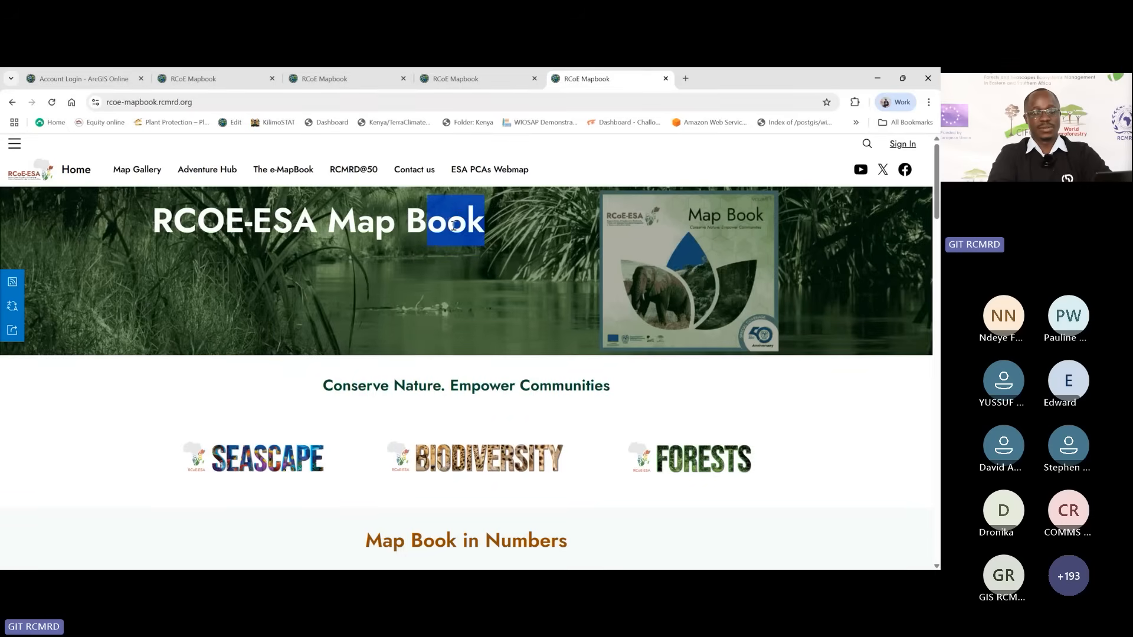
click(504, 235)
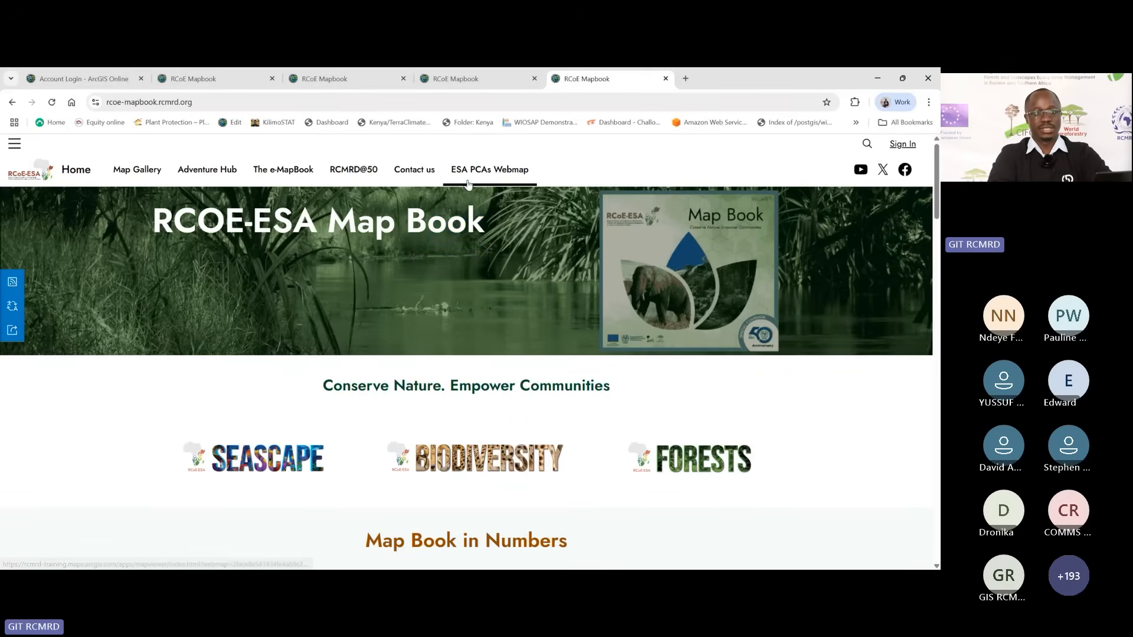
click(501, 181)
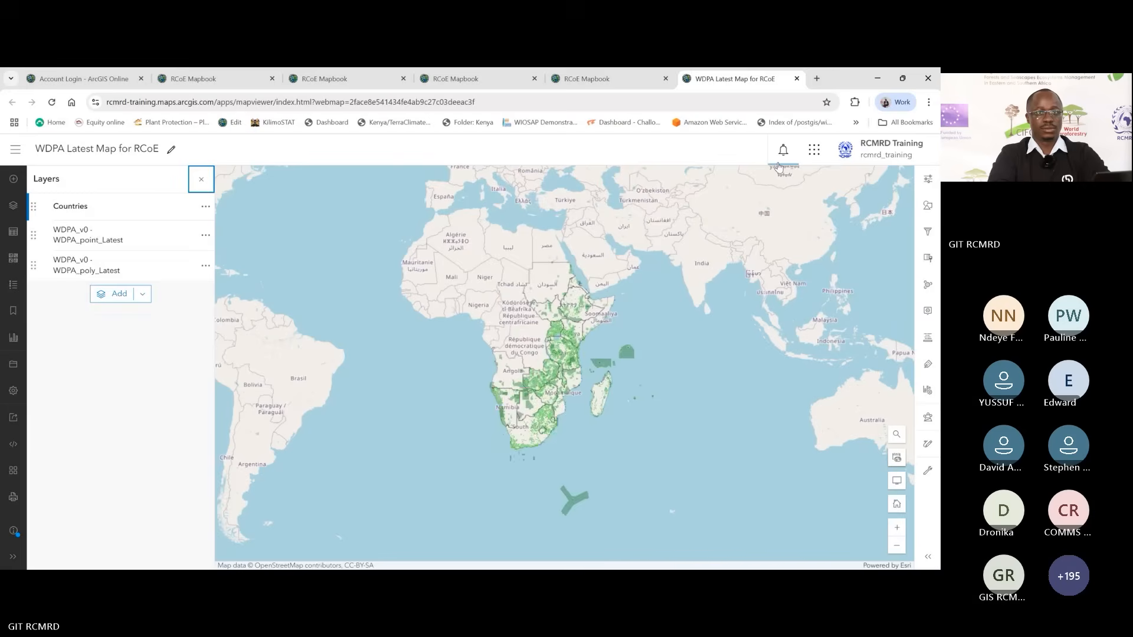
Step: Sign out of the RCMRD Training account and dismiss the Get started notice in the untitled map
click(879, 148)
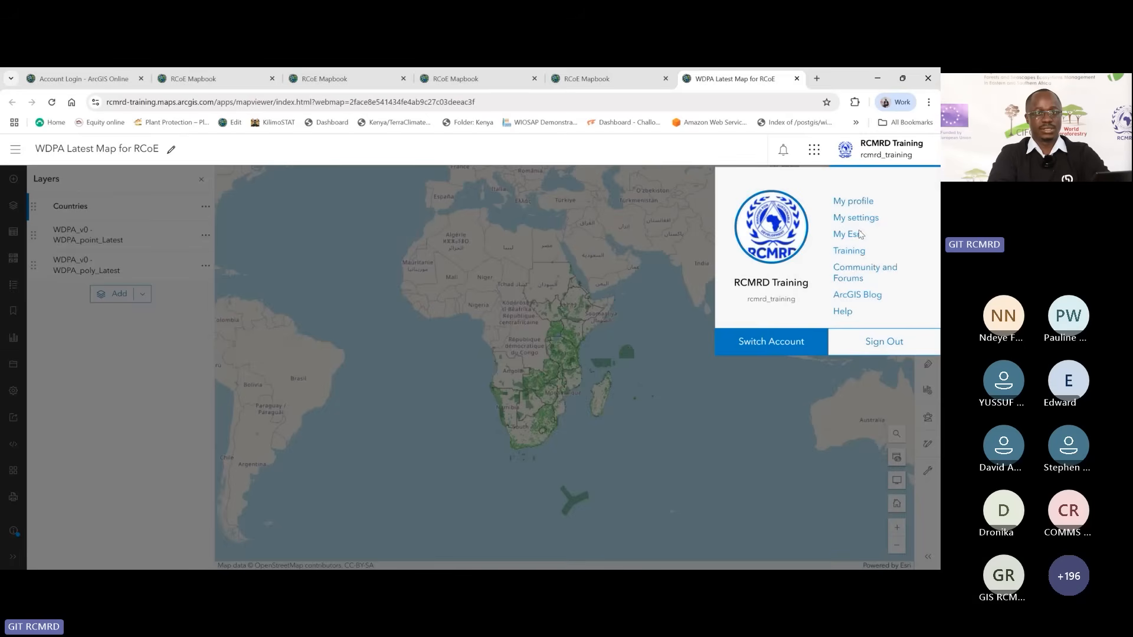
click(883, 344)
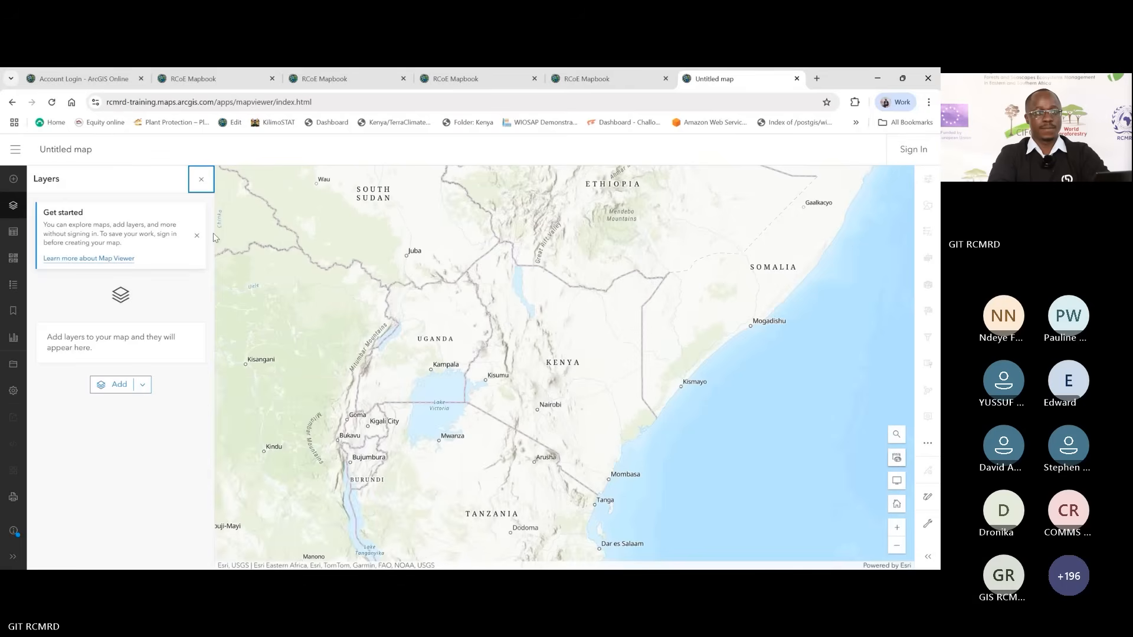
click(197, 236)
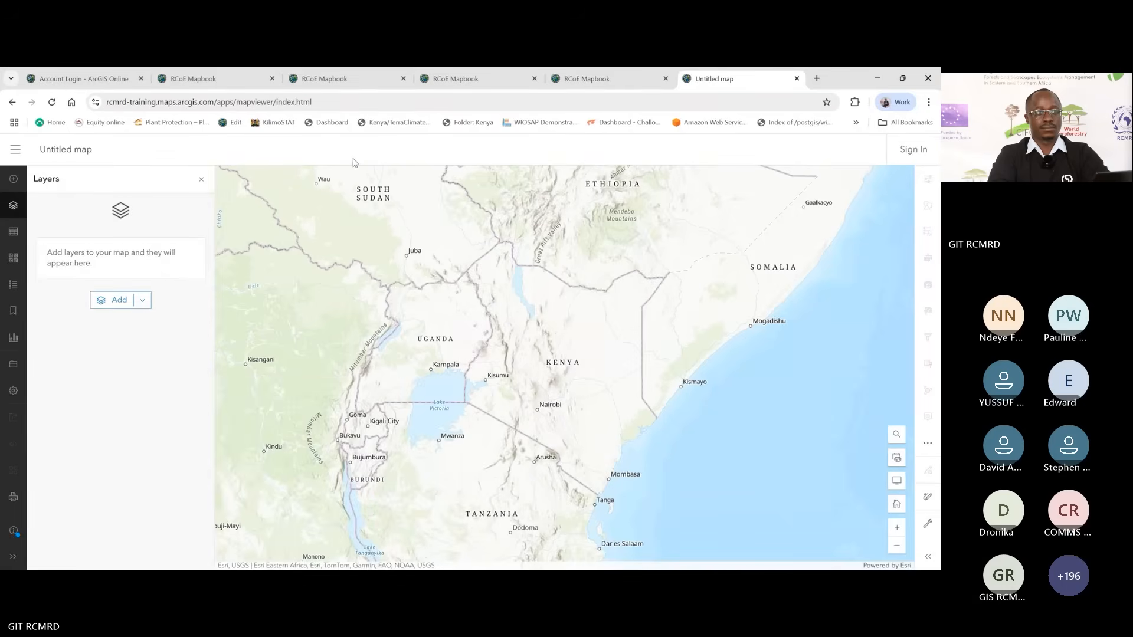
Step: Reopen the ESA PCAs Webmap from the RCoE Mapbook site and close the untitled map's tab
click(634, 77)
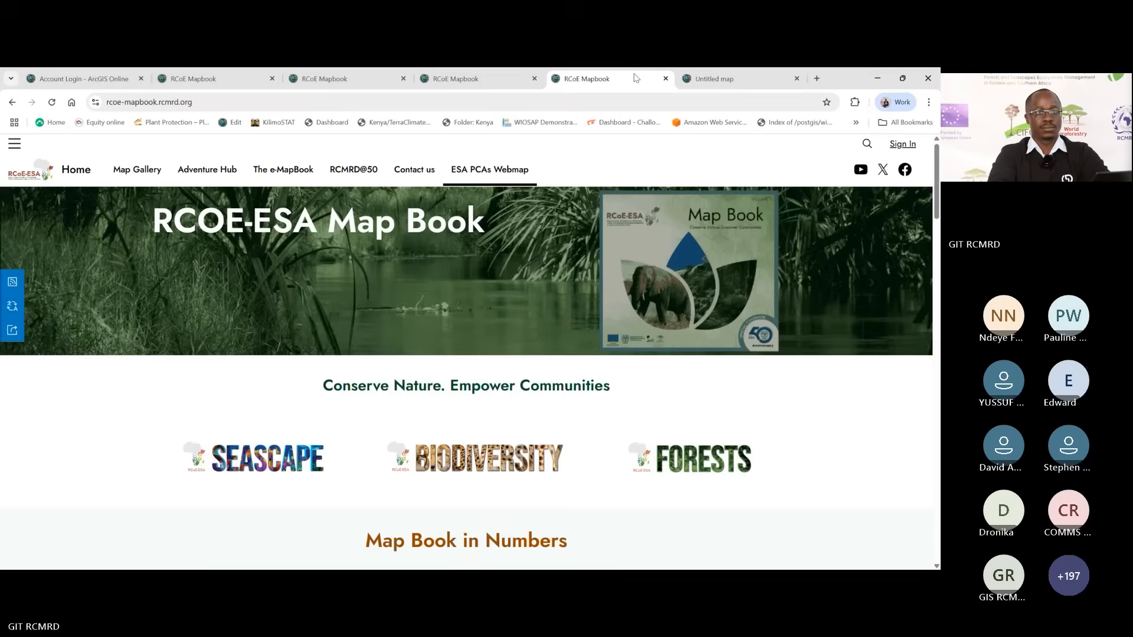
click(525, 170)
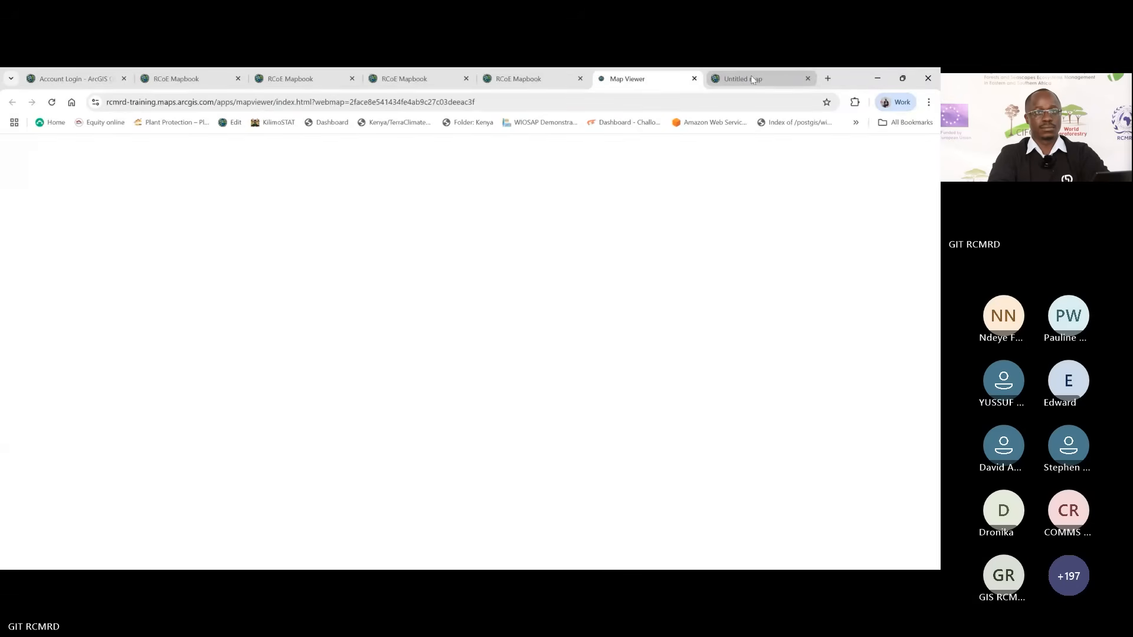
click(808, 78)
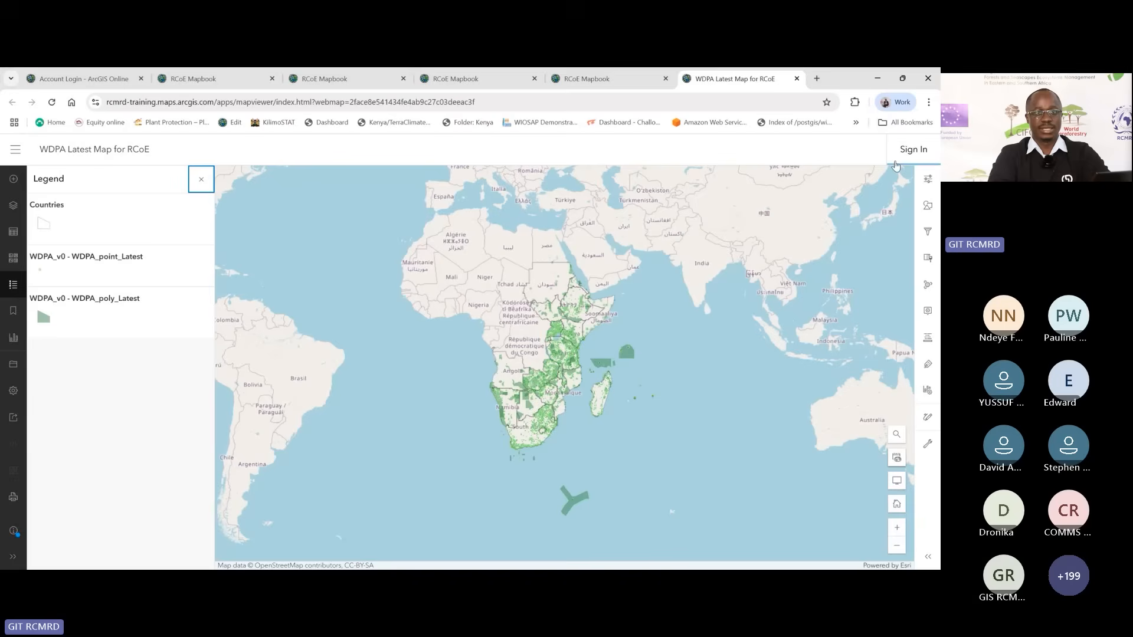
Step: Sign in to the RCMRD Training organization from the web map using the browser-filled ArcGIS username and password
click(913, 155)
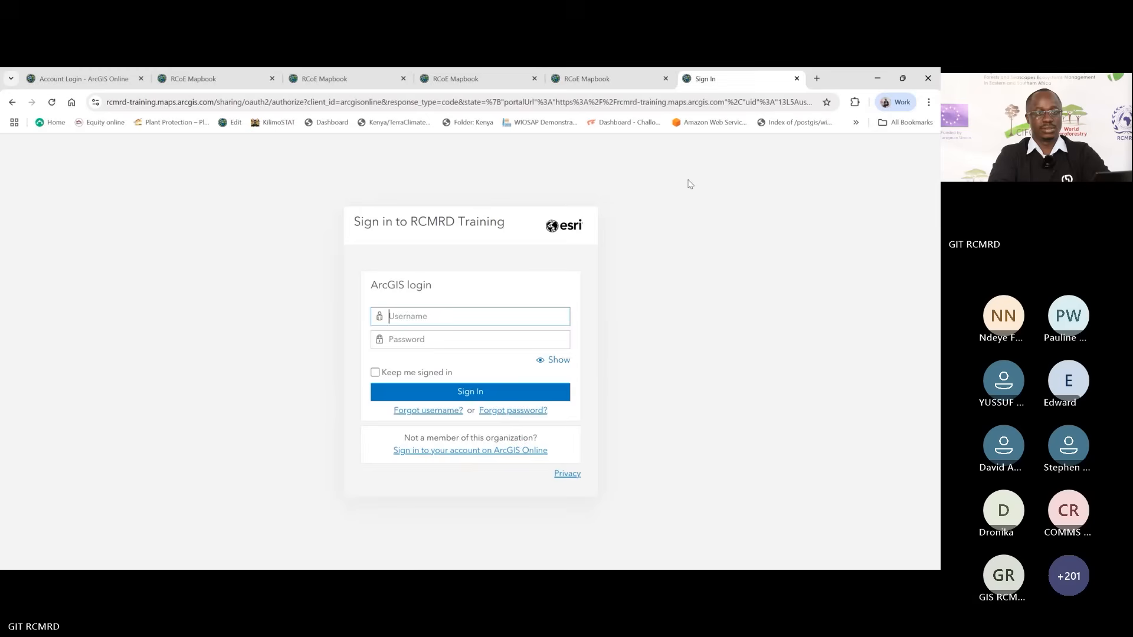
click(445, 316)
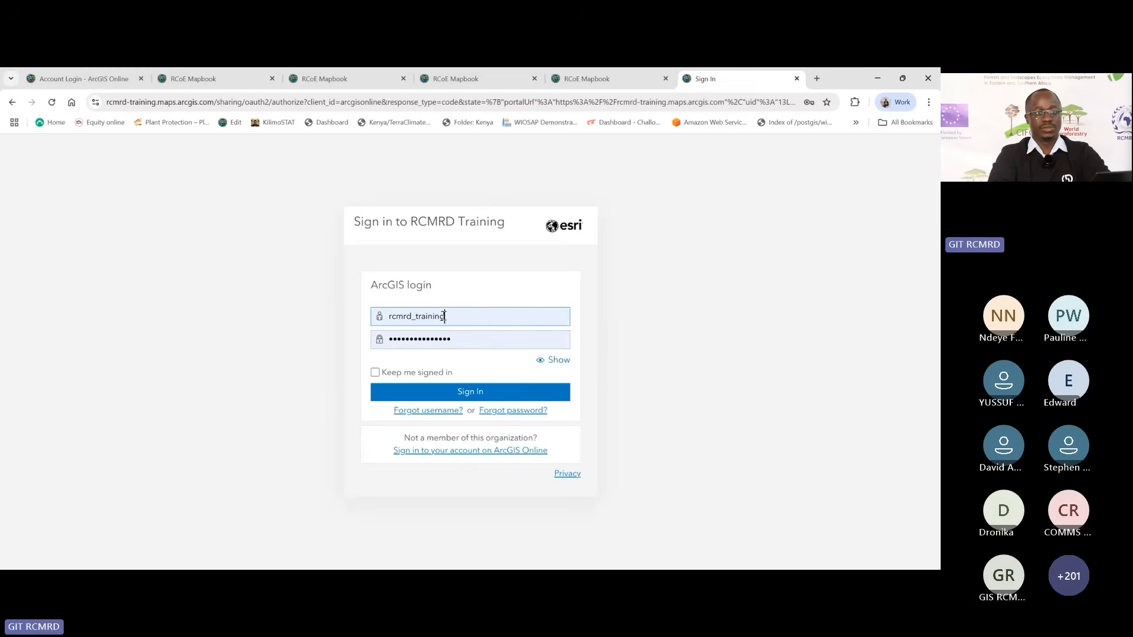
drag(506, 223, 410, 223)
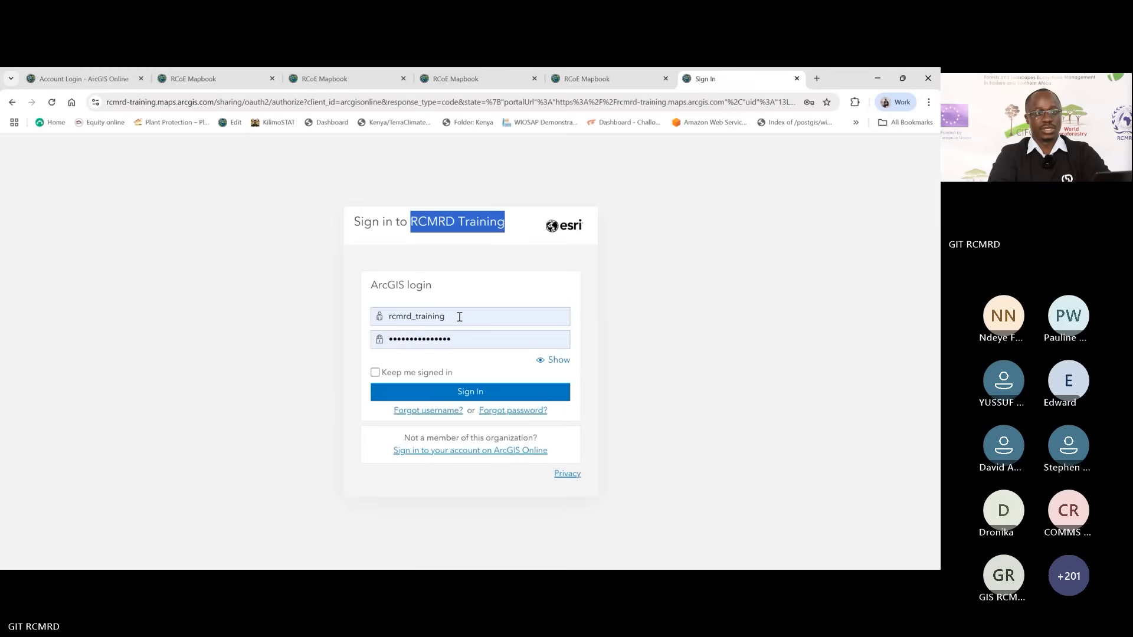
drag(458, 316, 381, 312)
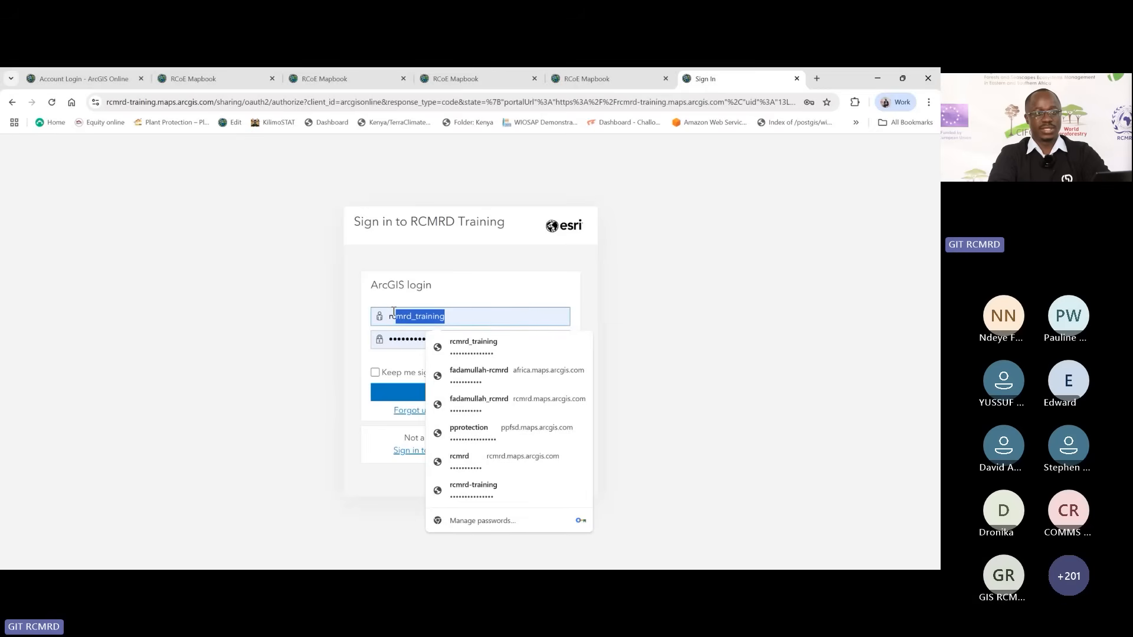
click(402, 316)
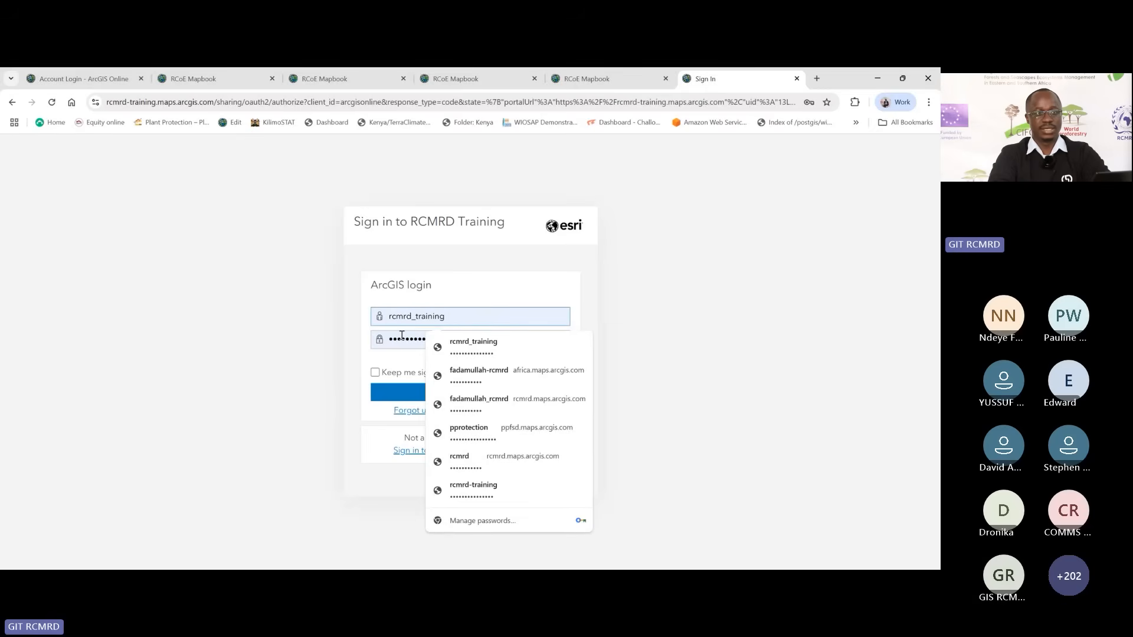
click(401, 336)
drag(470, 337, 387, 336)
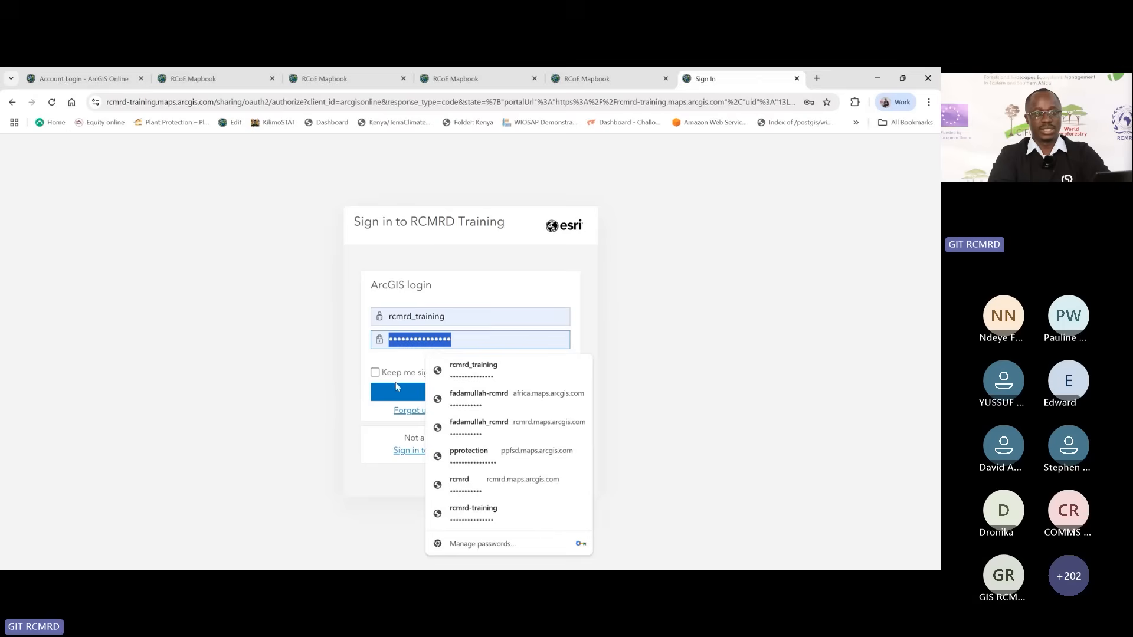
click(406, 397)
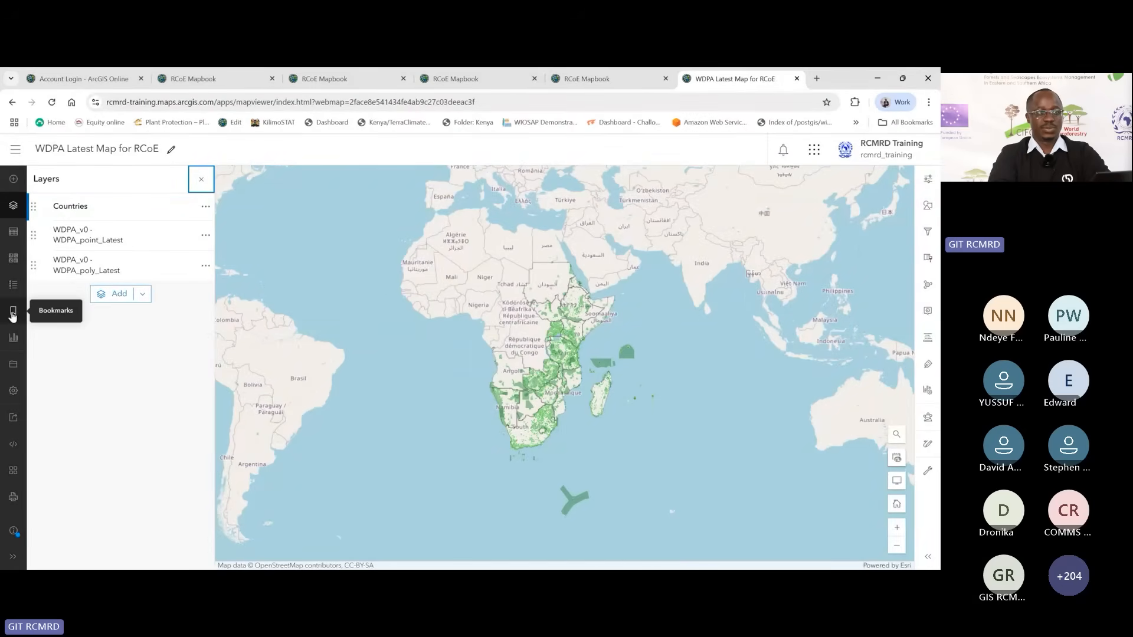
Step: Start saving a copy of the web map and title it "RCOE PCAs Webmap"
click(14, 369)
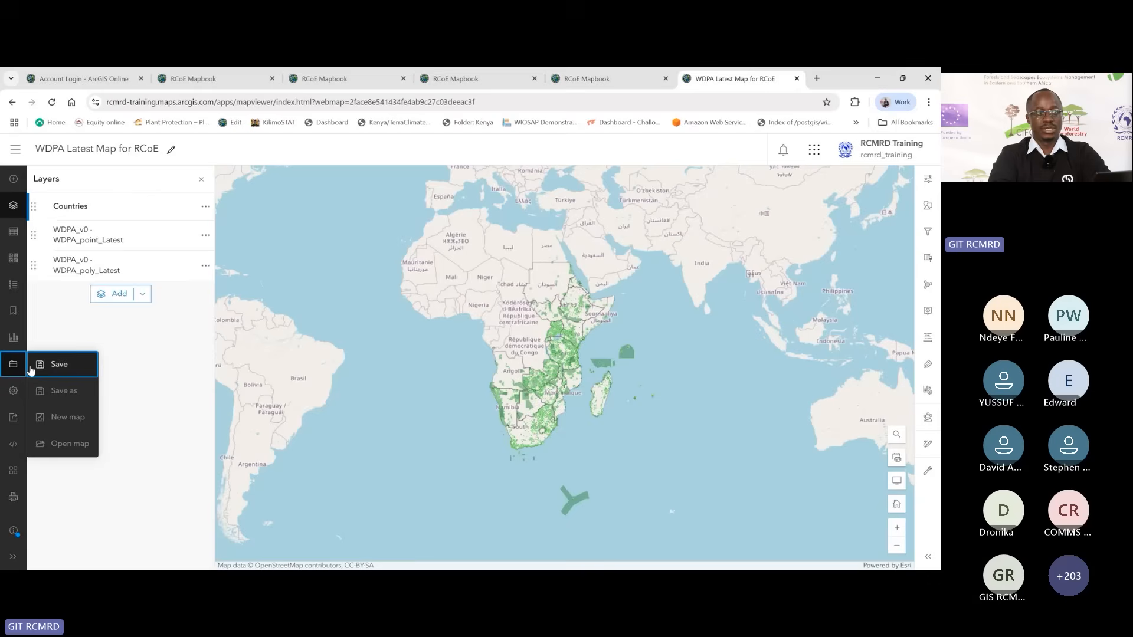
click(62, 394)
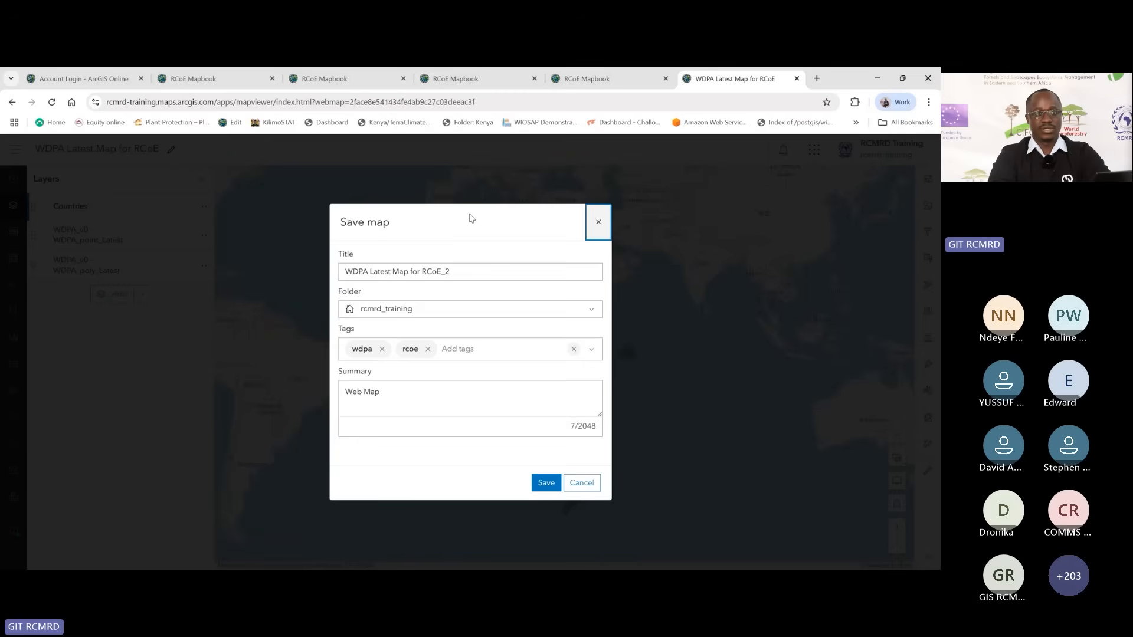
drag(455, 273, 389, 269)
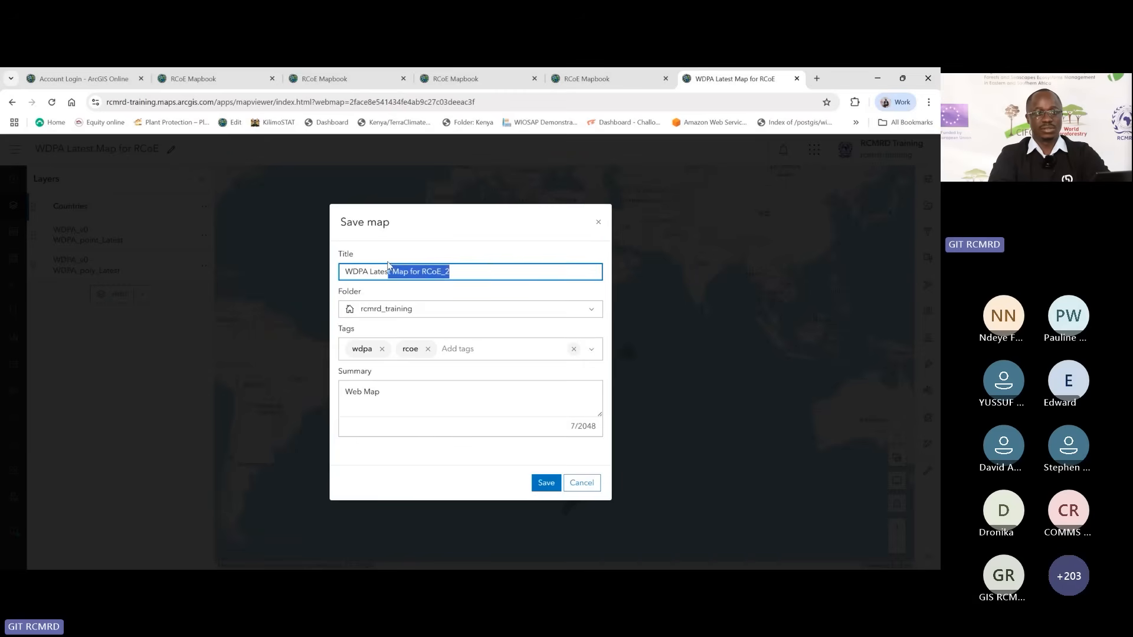
click(467, 270)
drag(470, 271, 336, 266)
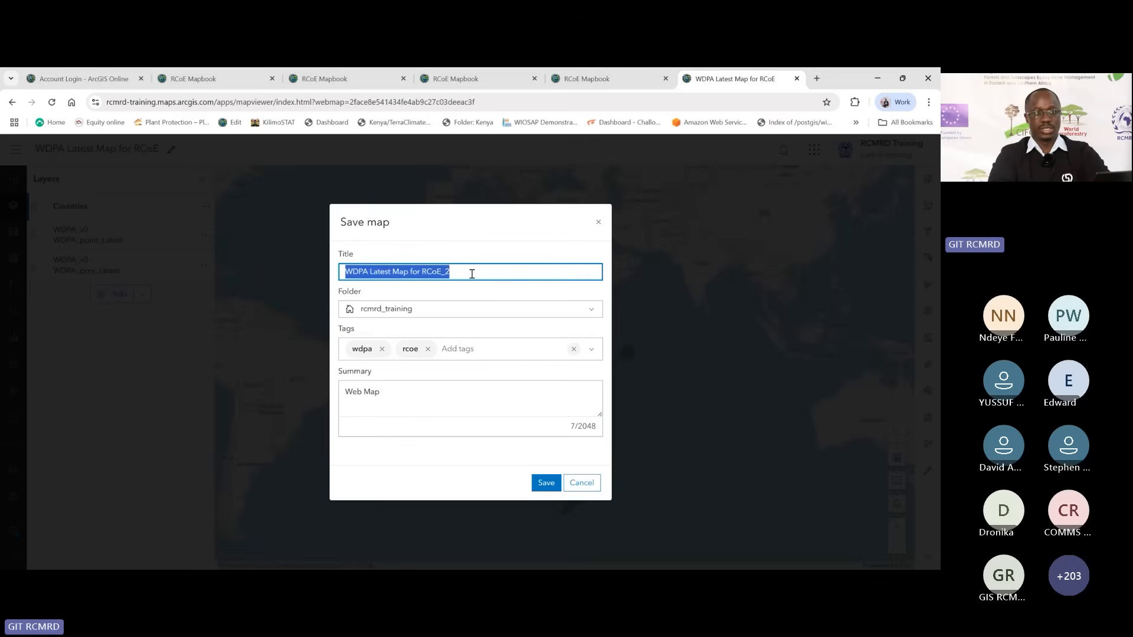
text(RCOE)
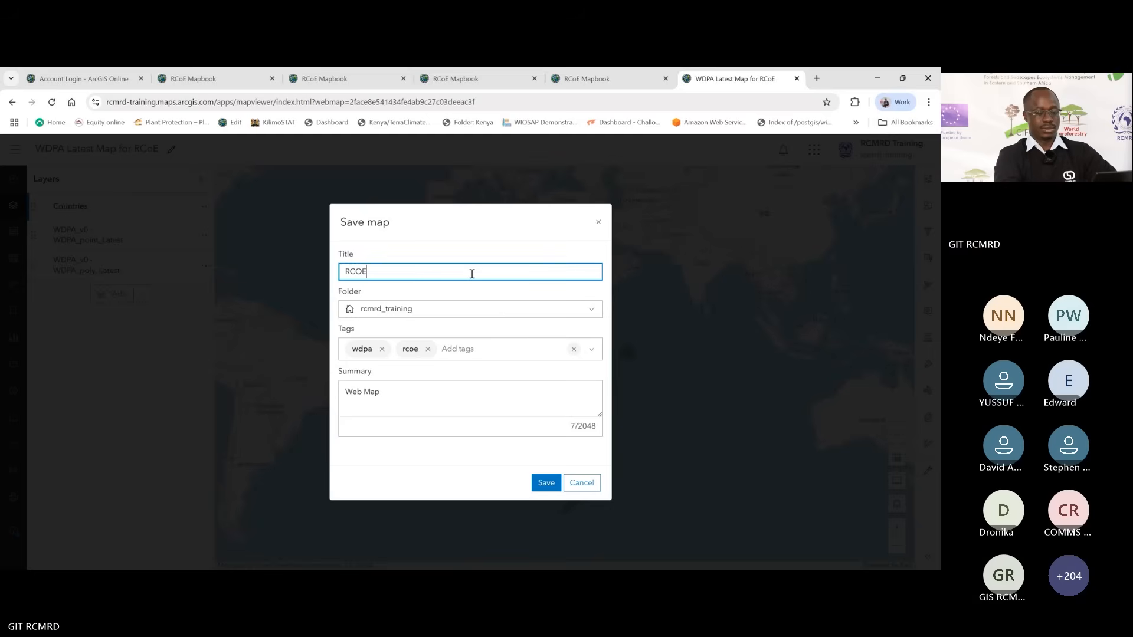
text( Web)
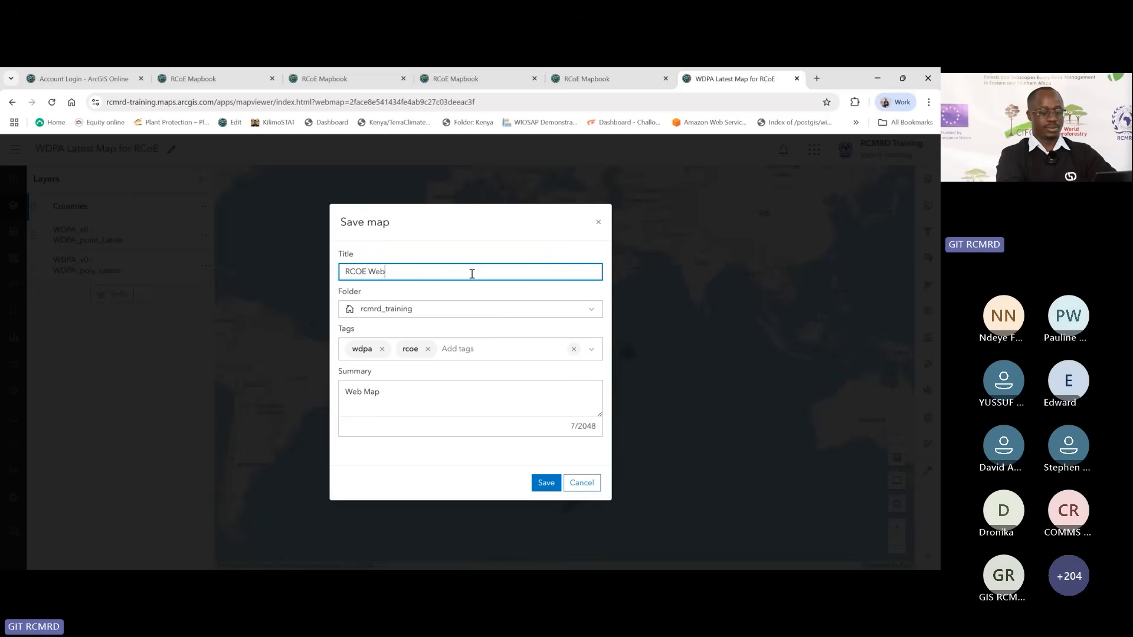
text(map)
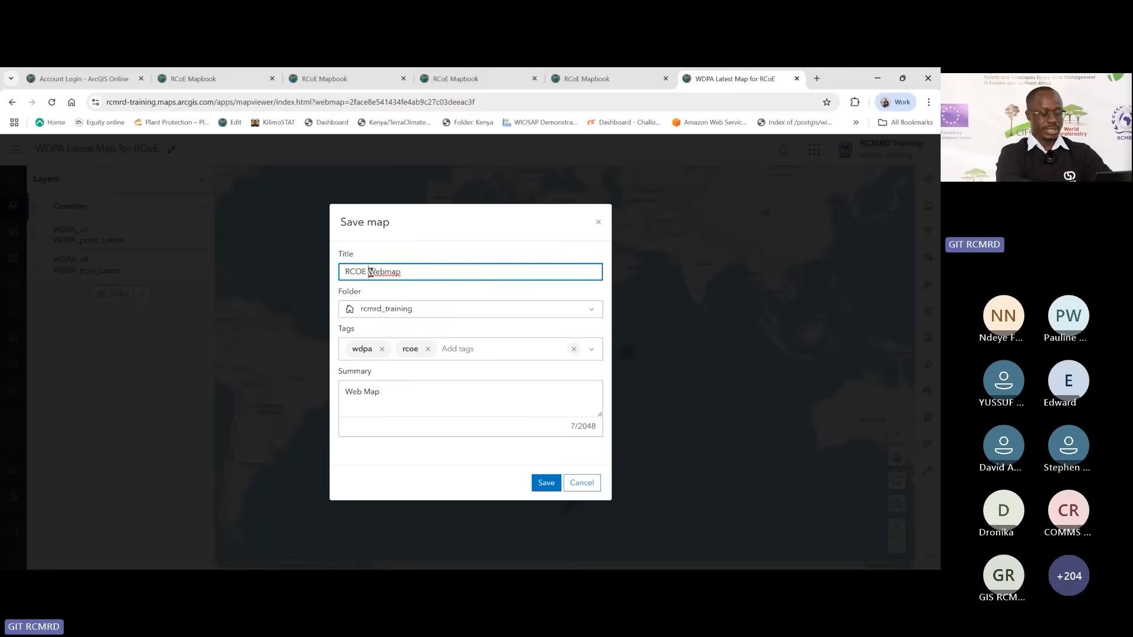
click(370, 272)
text(ECA)
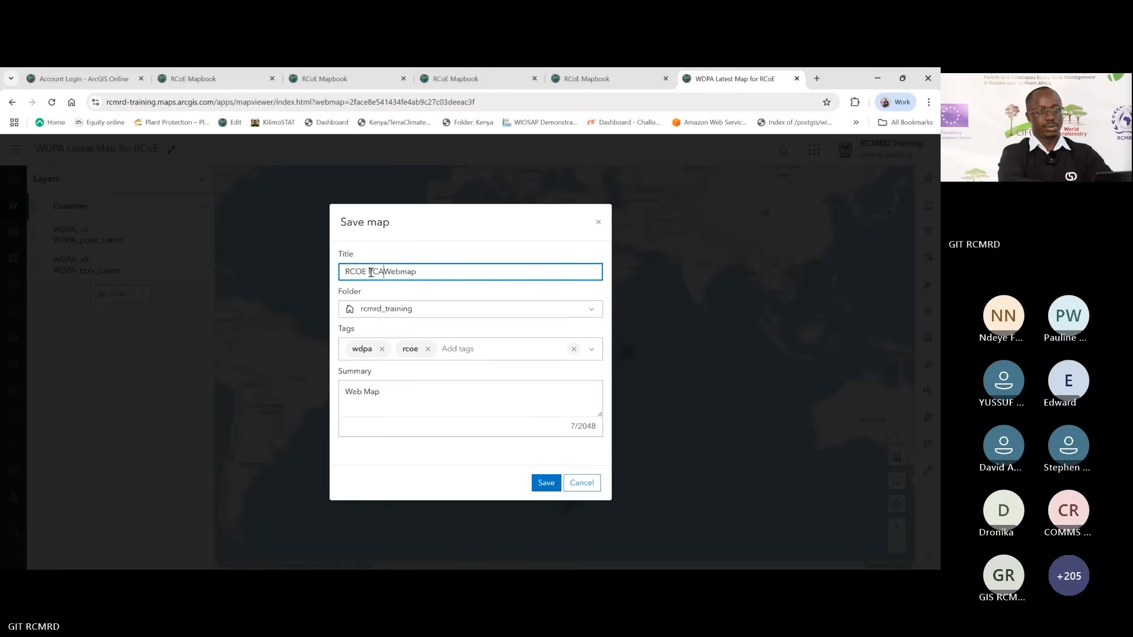
text(s)
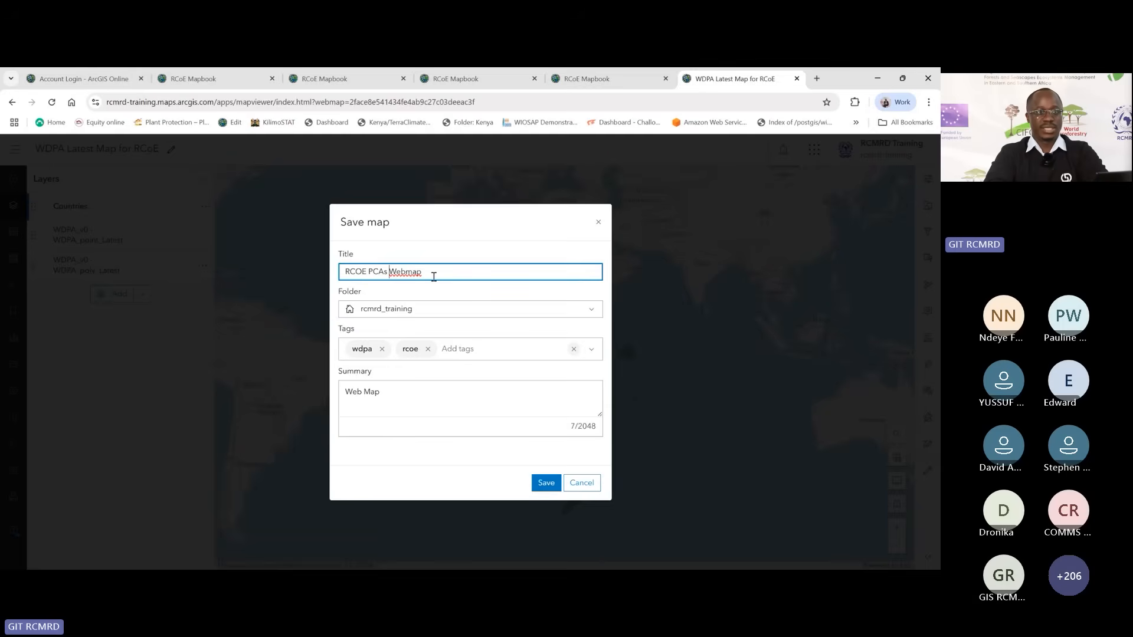
Step: Set the map copy's folder to Application of GIS in Conservation and add the tag "dashboards"
click(402, 312)
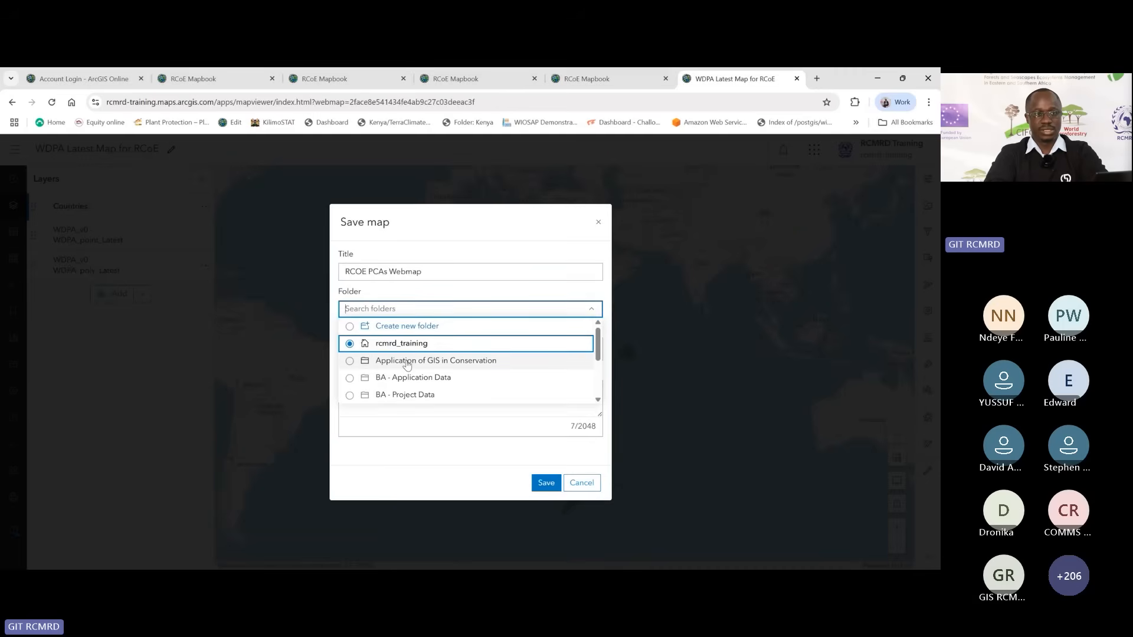
click(358, 363)
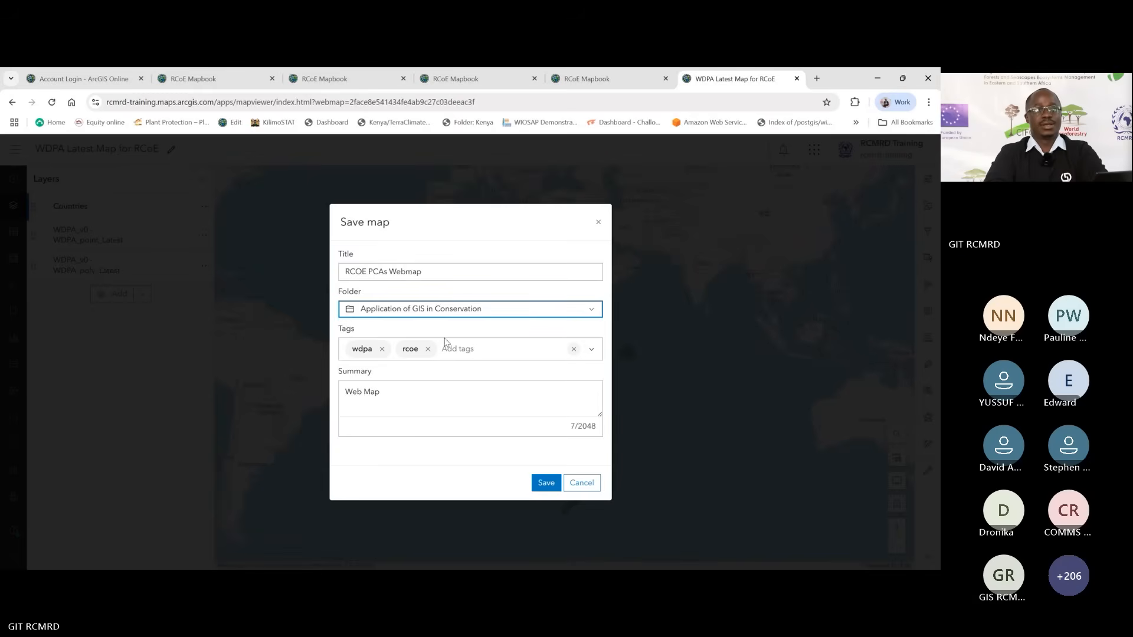
click(469, 351)
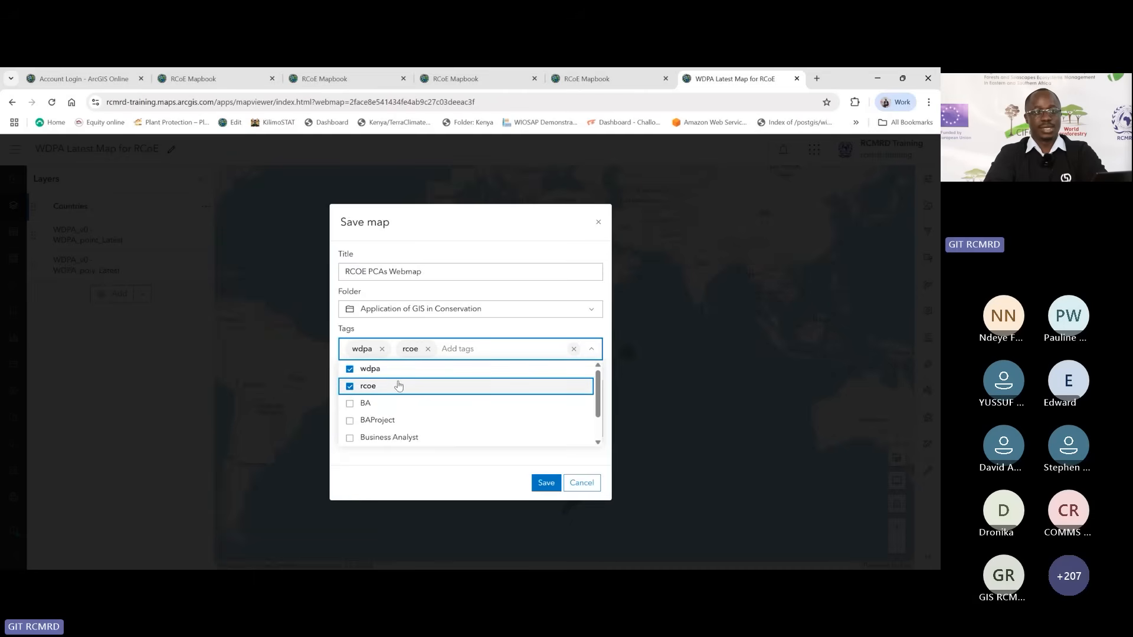
click(491, 353)
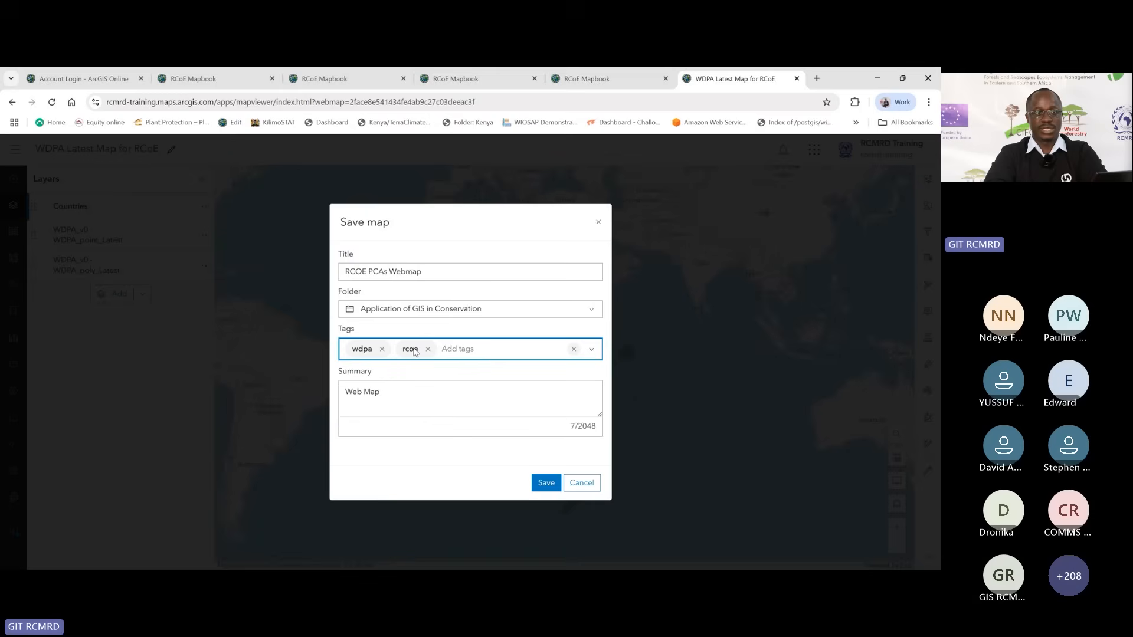
click(464, 351)
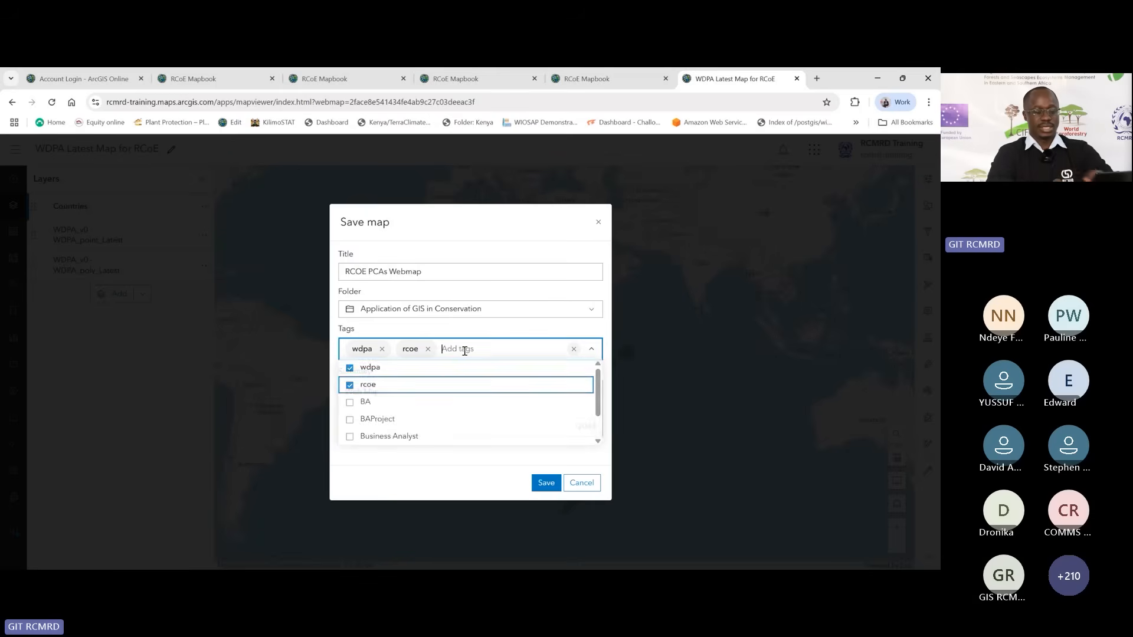
text(dash)
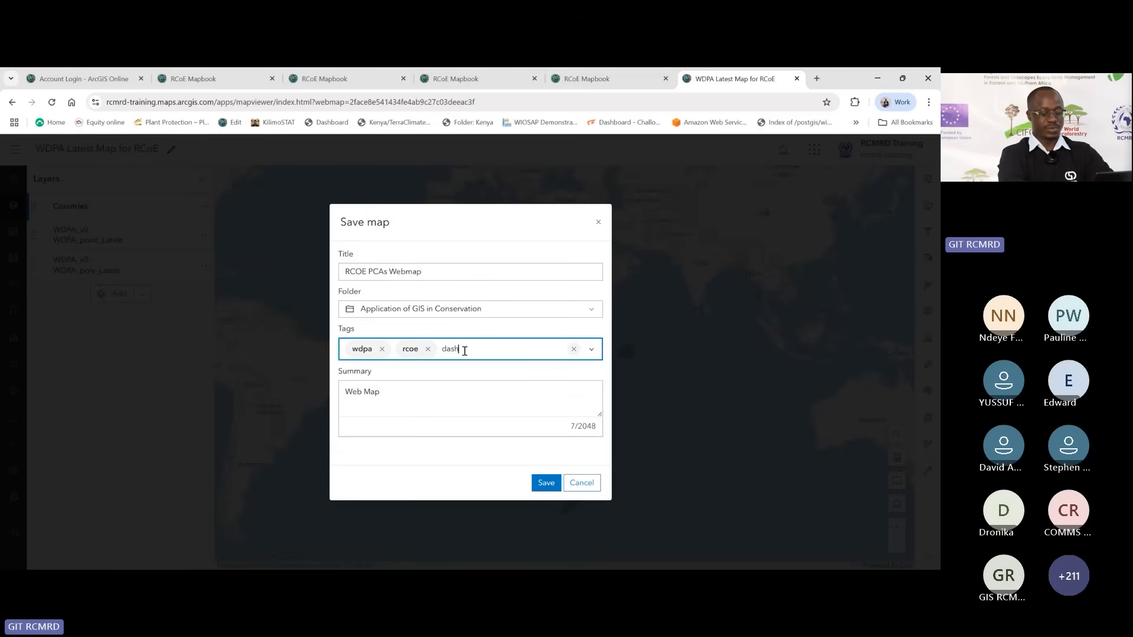
text(boards)
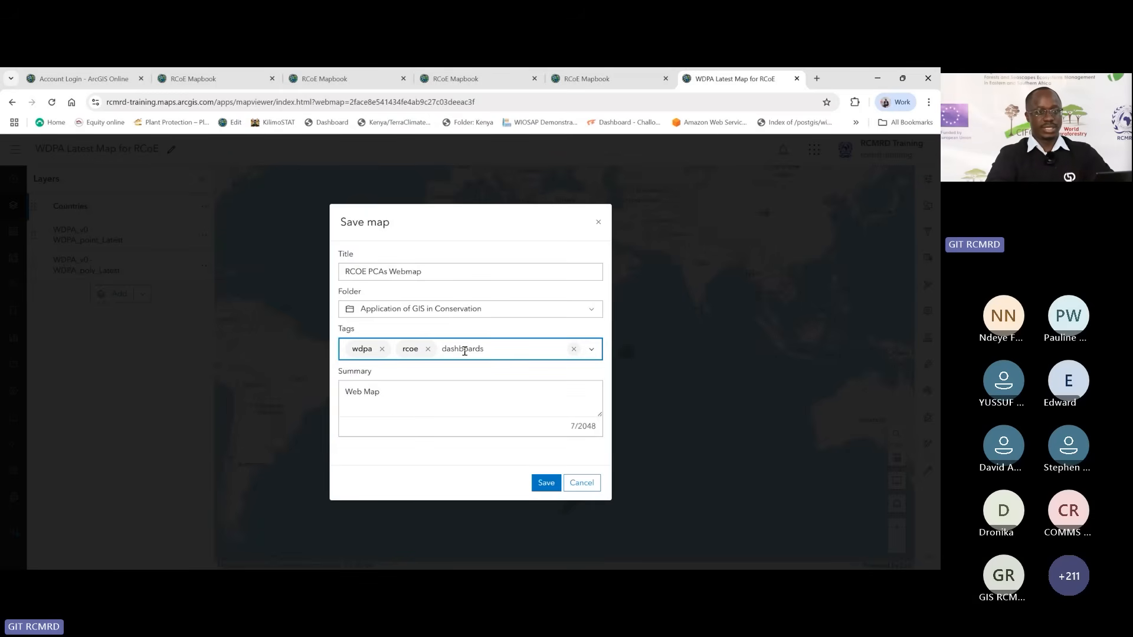
key(Return)
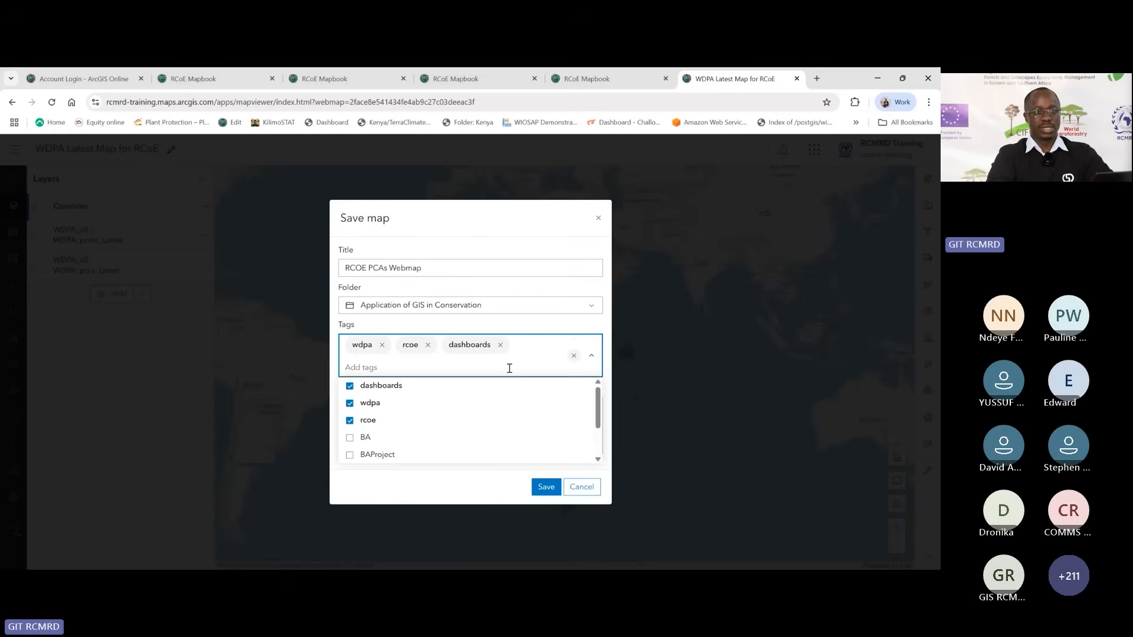
click(547, 345)
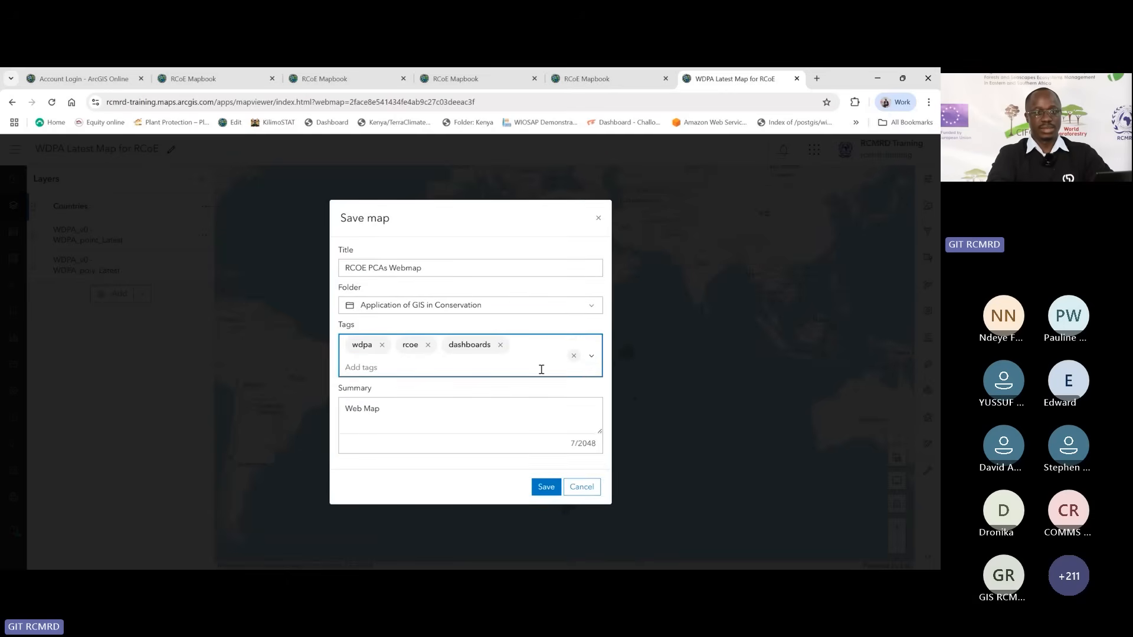
click(418, 418)
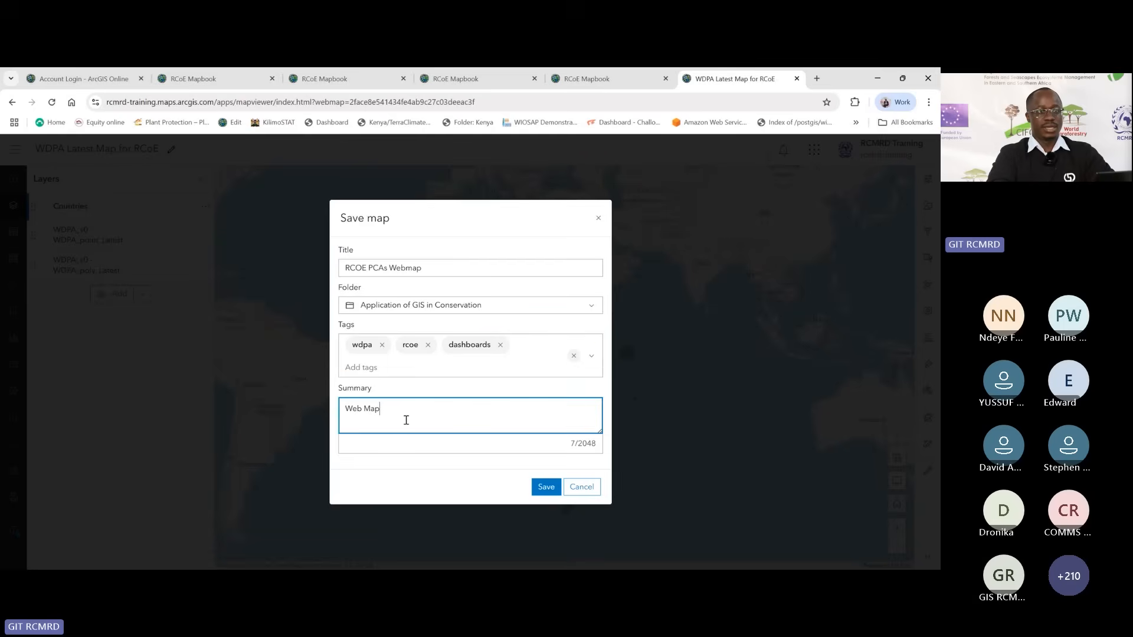
click(533, 349)
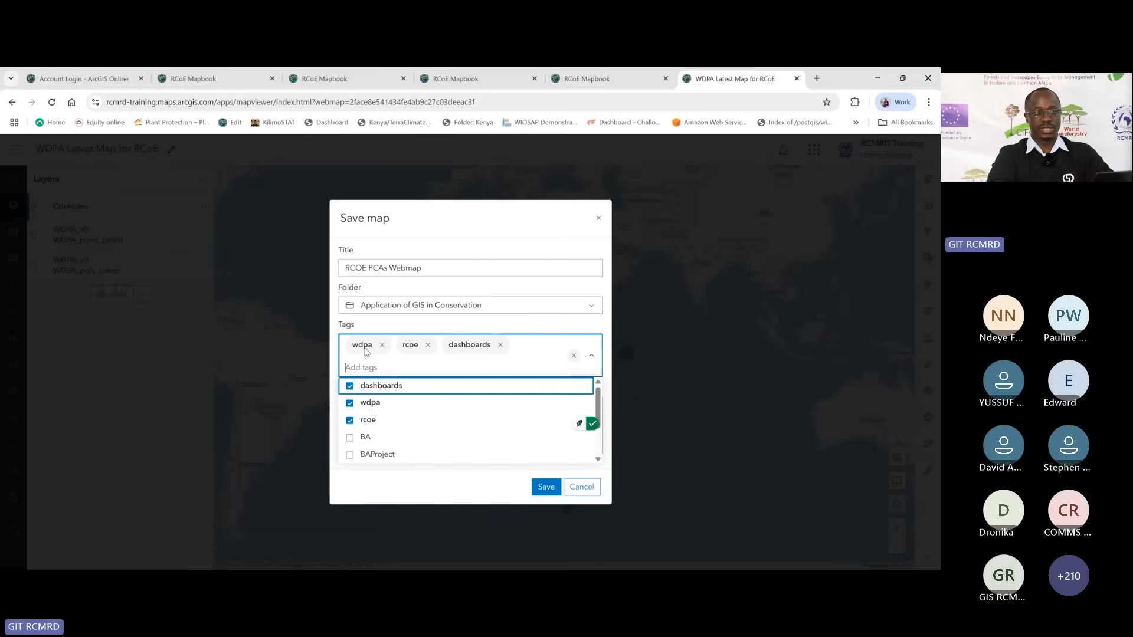
click(556, 334)
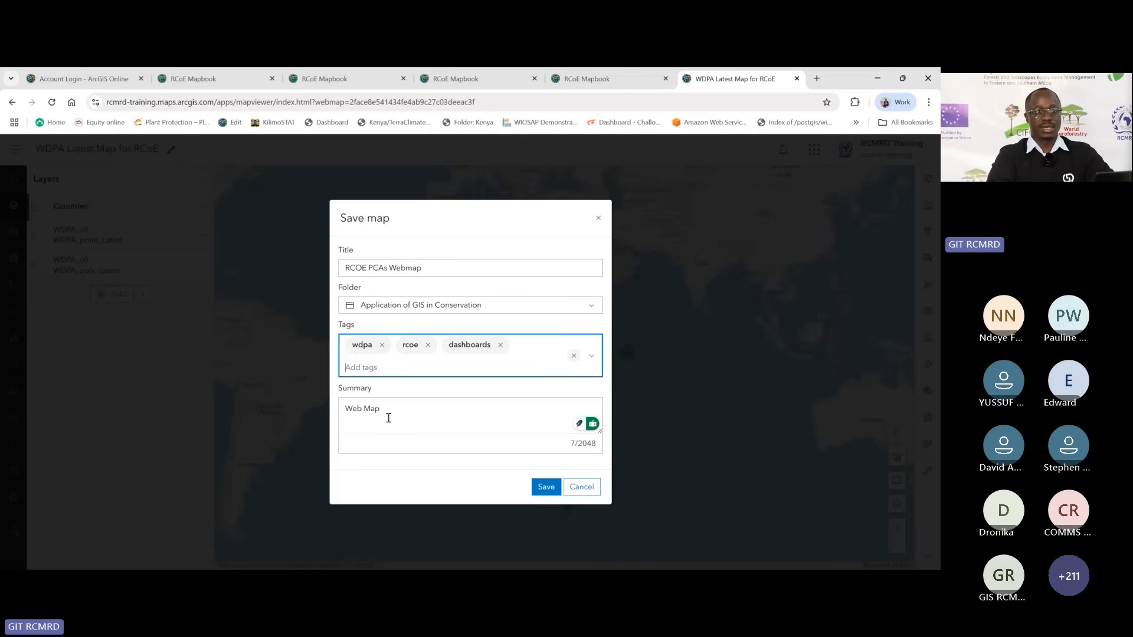
Step: Replace the map copy's summary with "A map showing protected and conserved areas in ESA Region"
drag(389, 418, 343, 407)
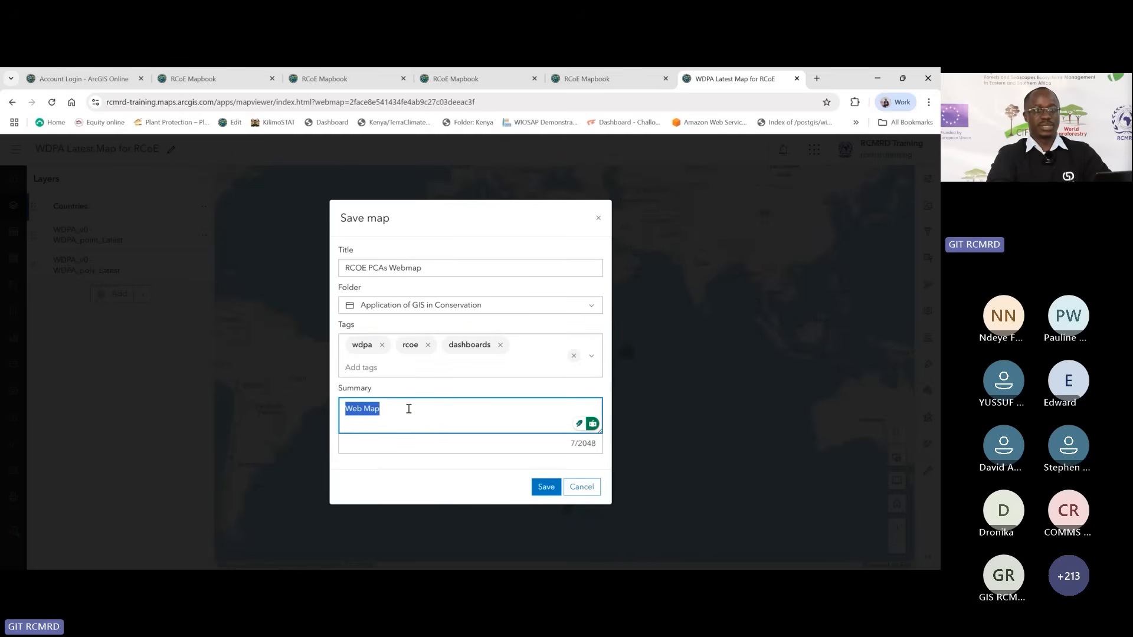
text(A)
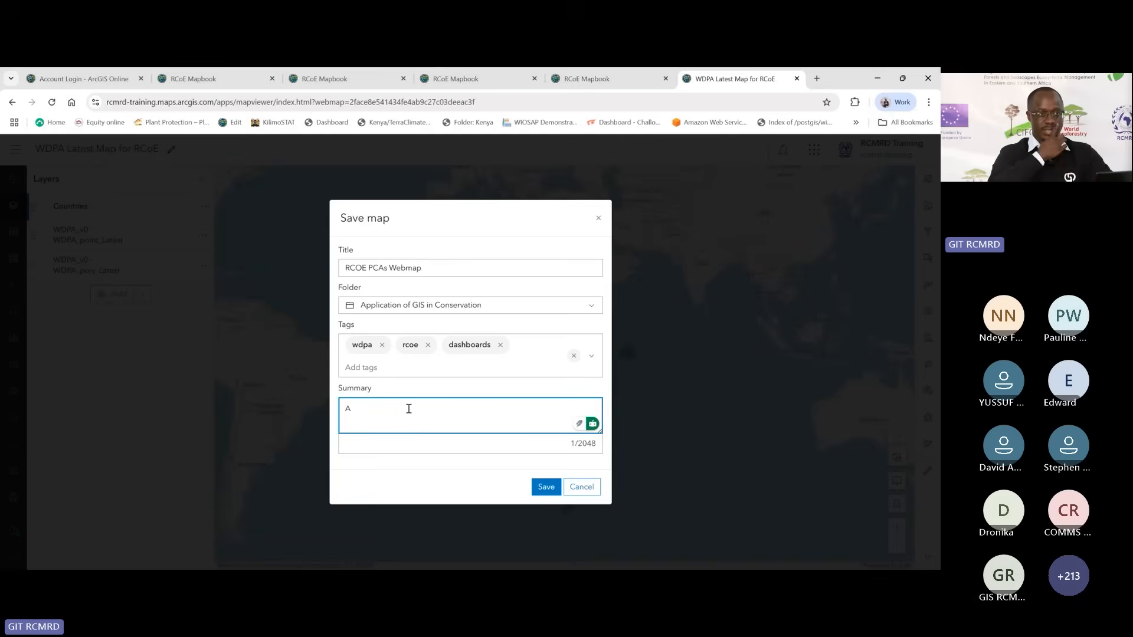
text( map showui)
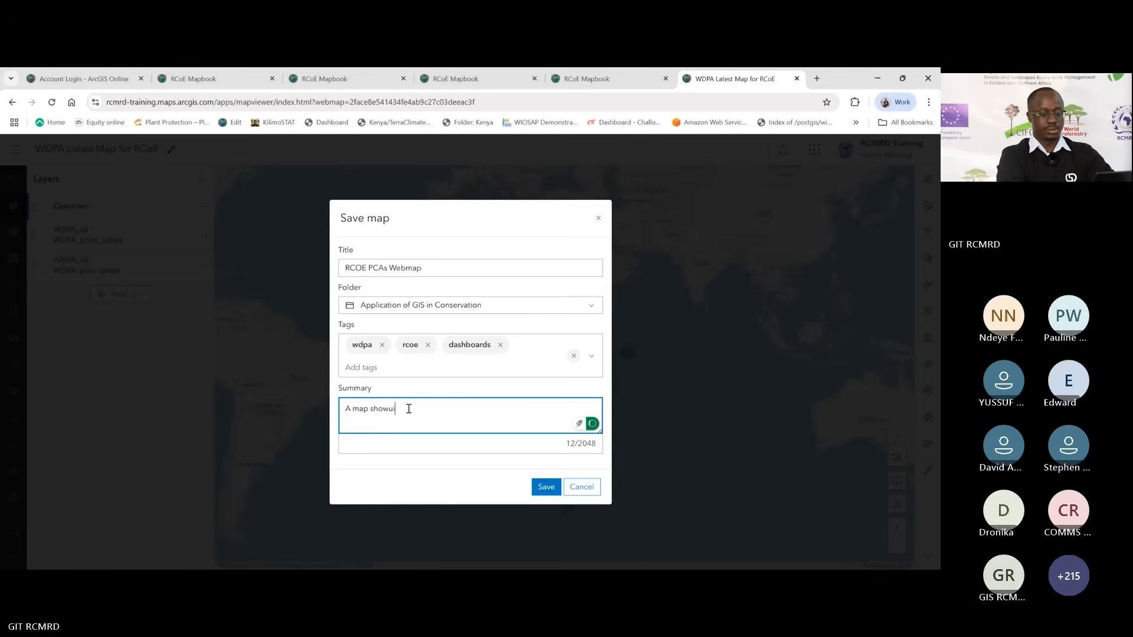
key(BackSpace)
key(BackSpace)
text(ing )
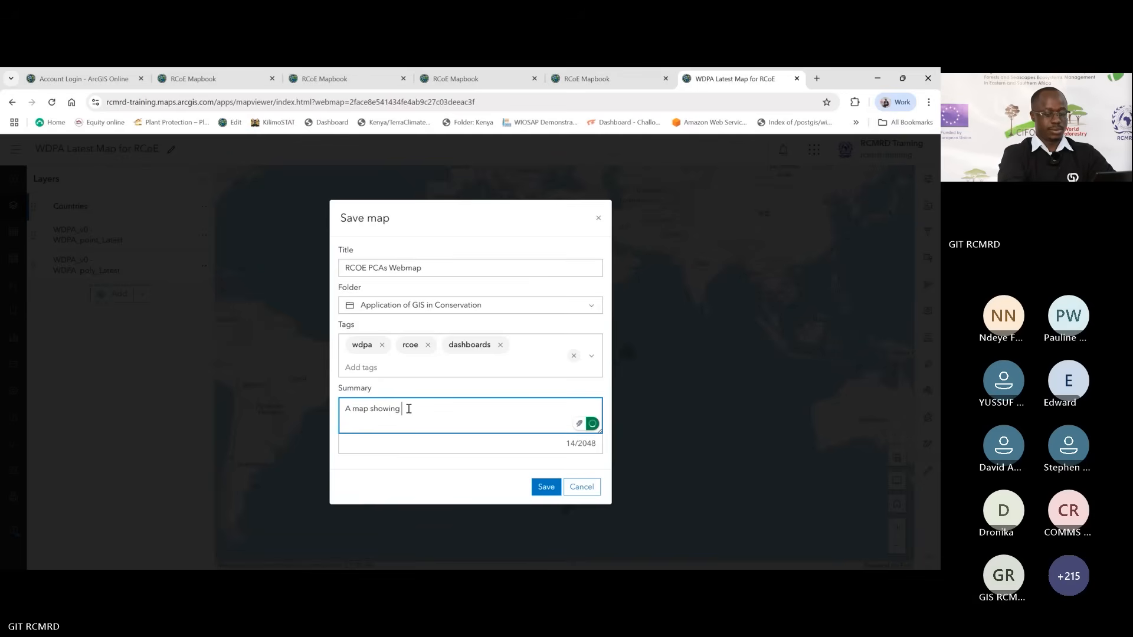
text(protyect)
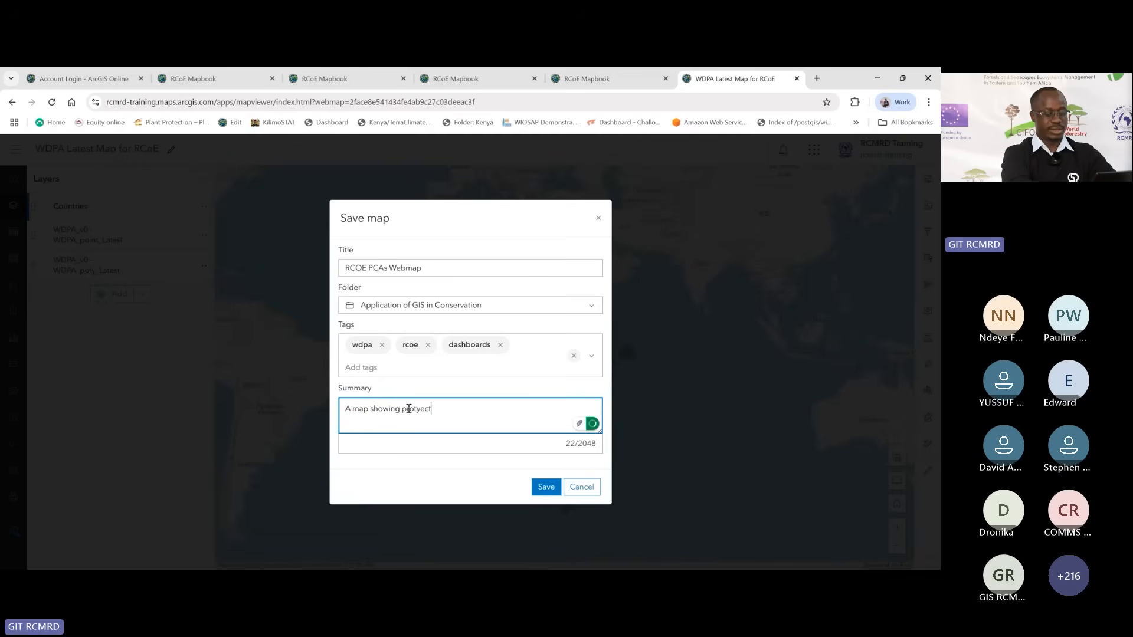
text(ed a)
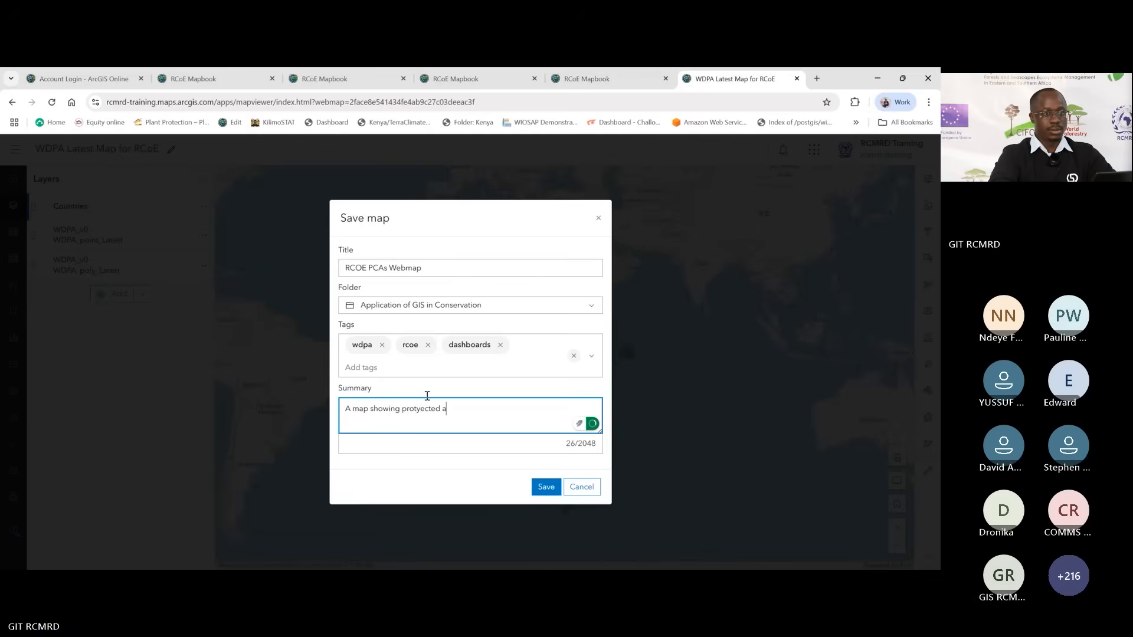
mouse_move(427, 411)
click(421, 445)
text(and conserved areas in)
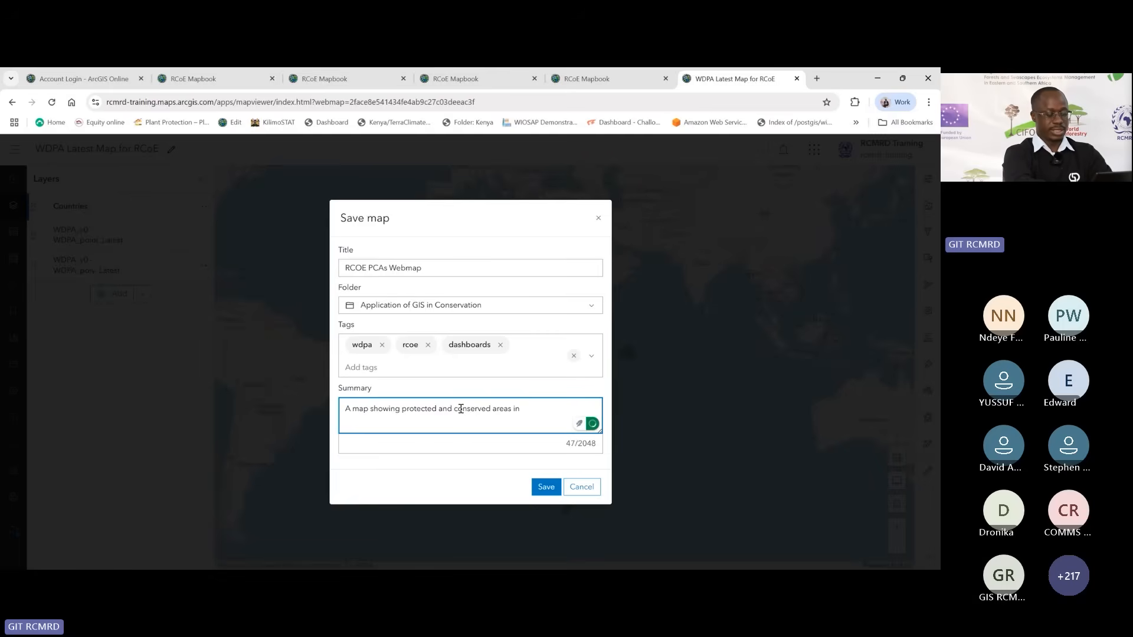
text(A Resion)
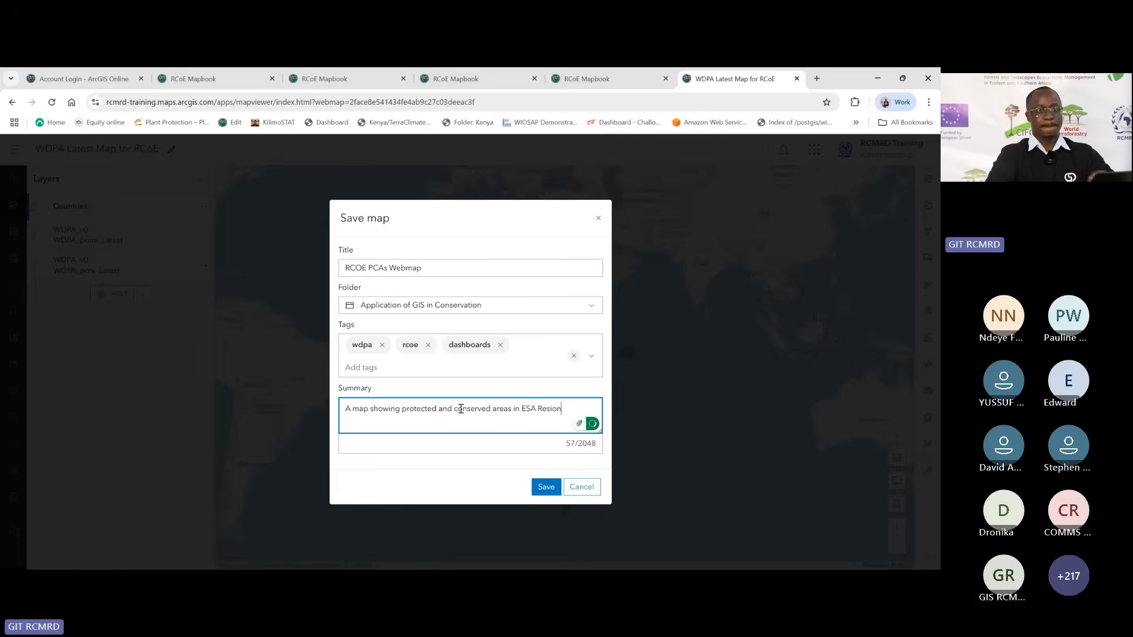
key(BackSpace)
key(BackSpace)
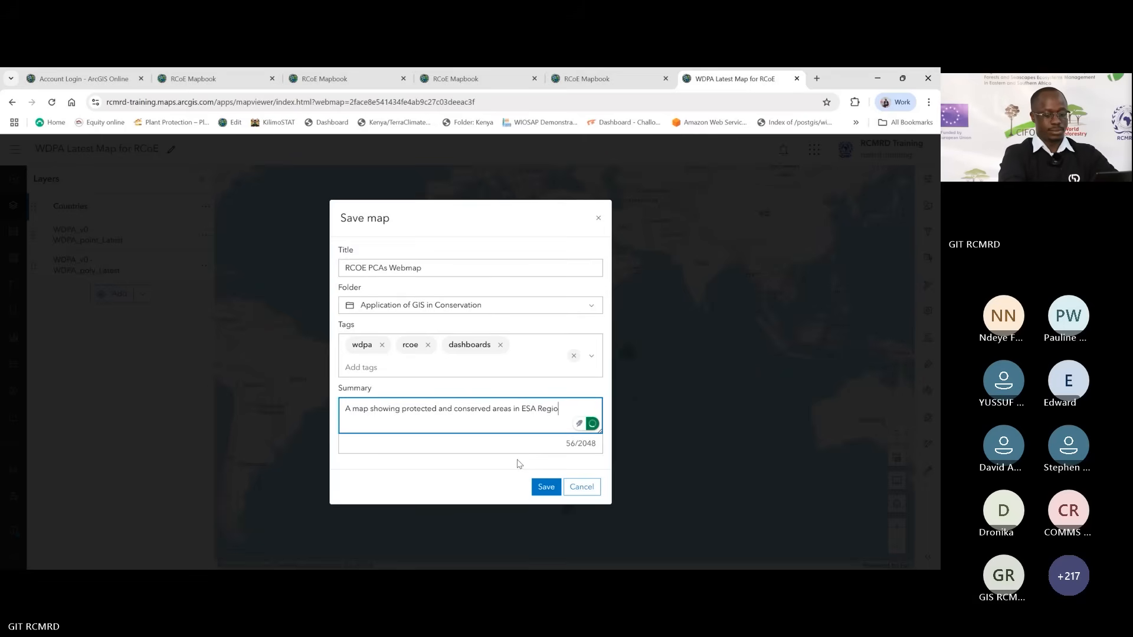
Step: Save the web map copy with the entered details and dismiss the save notice
click(439, 265)
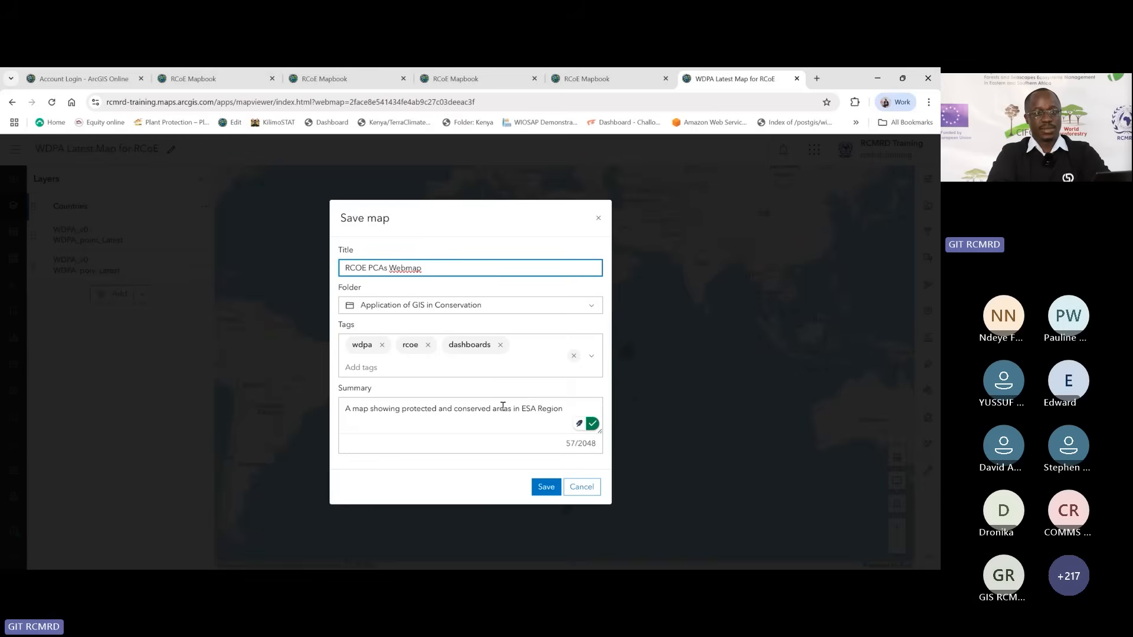
click(547, 487)
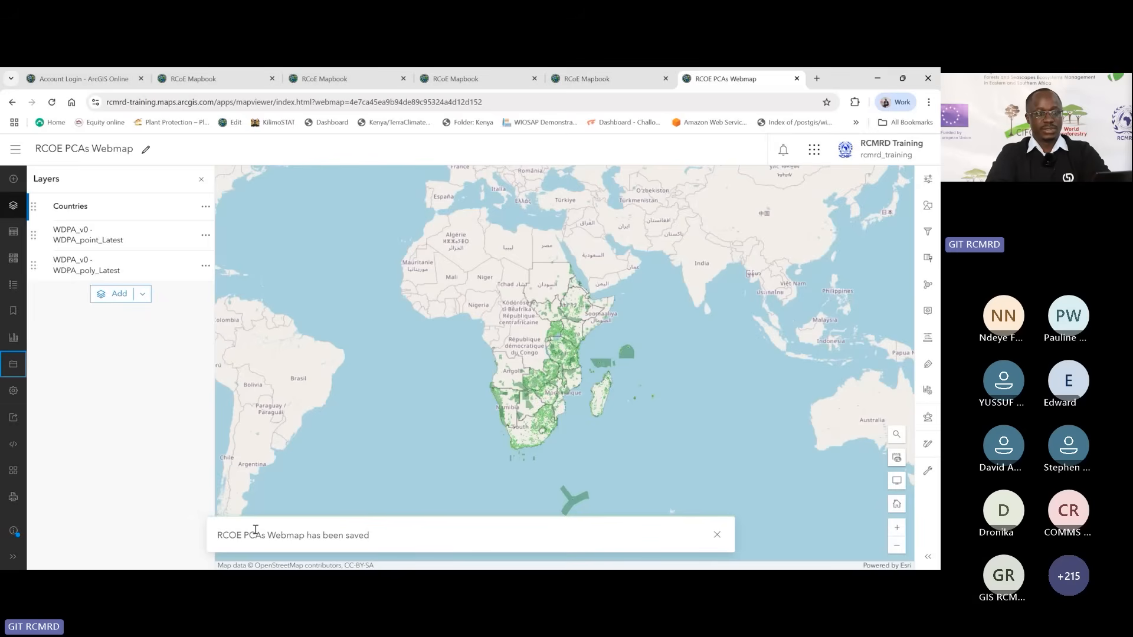
click(717, 535)
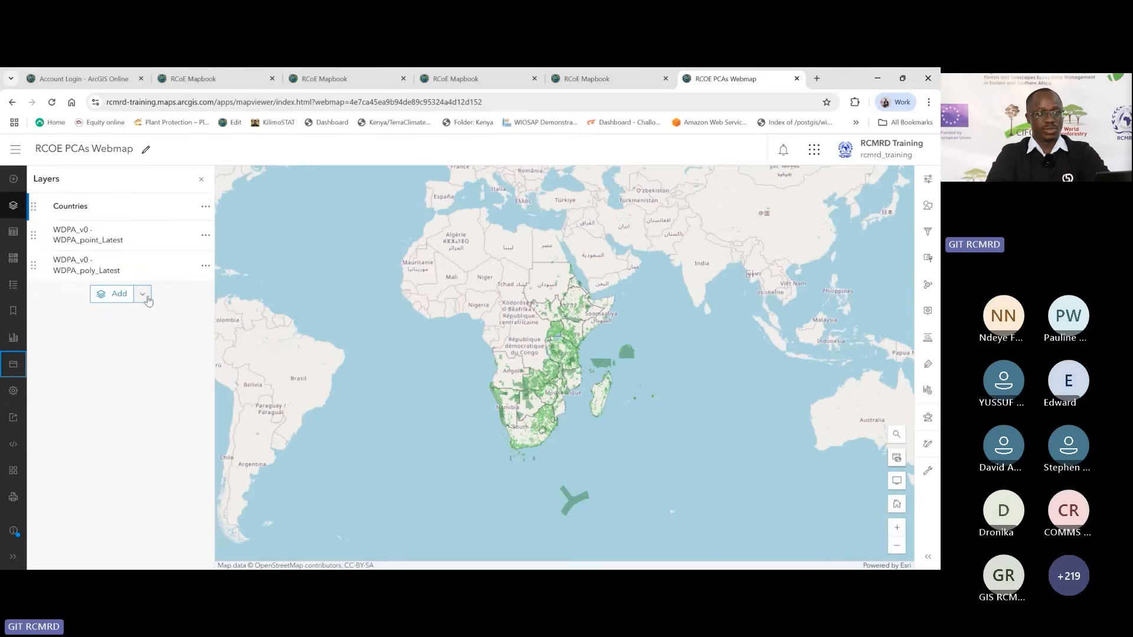
click(146, 298)
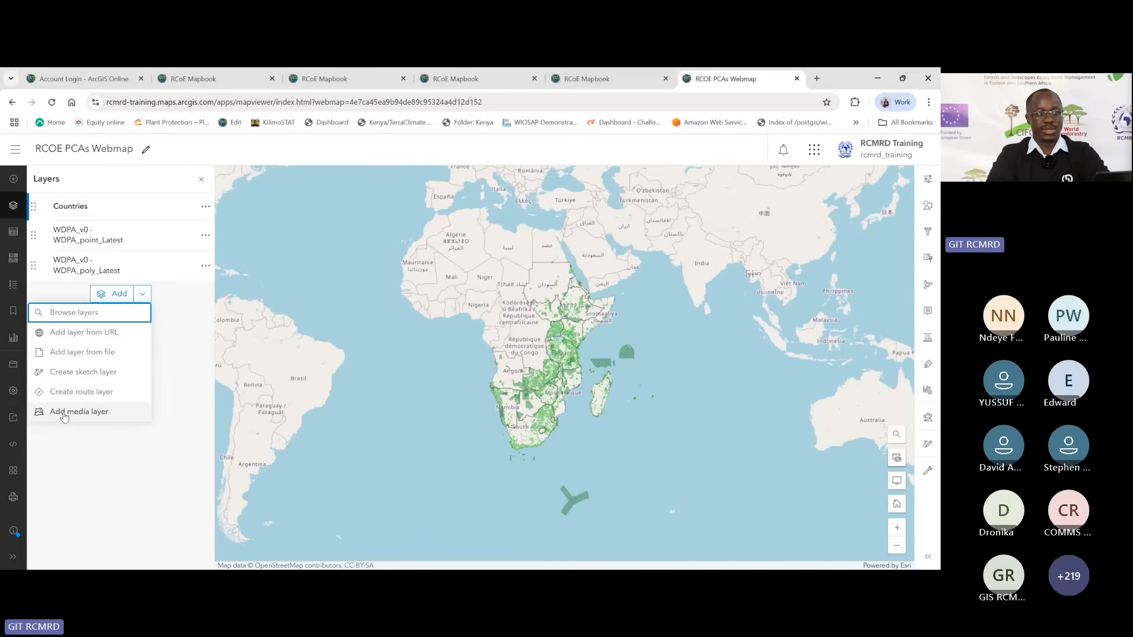
click(184, 330)
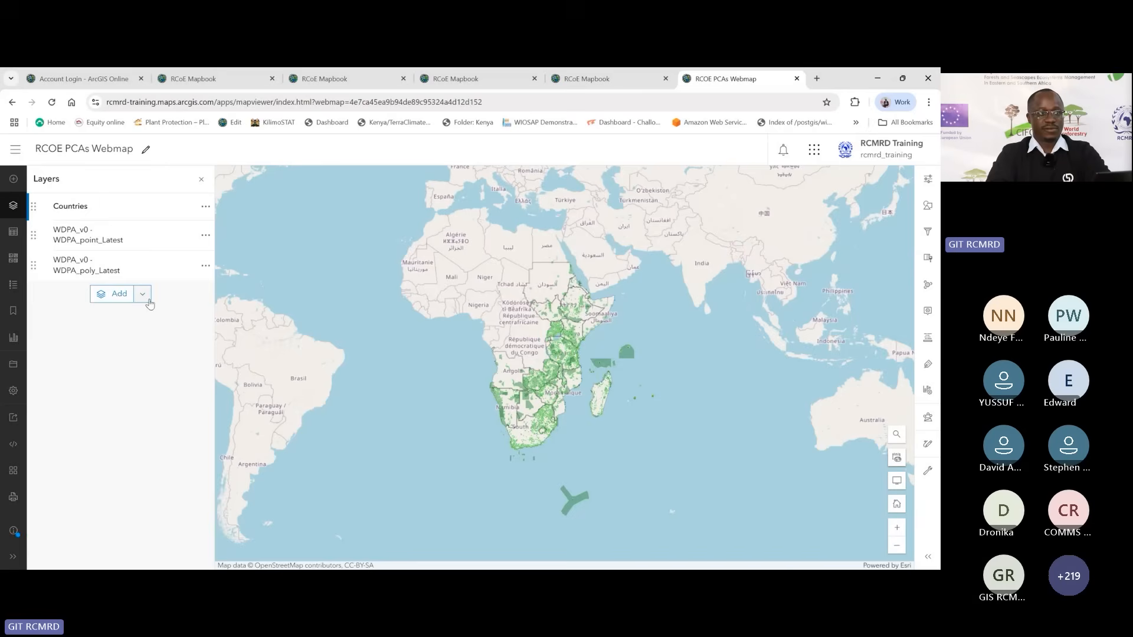
Step: Go to the organization account's own content and open the Application of GIS in Conservation folder
click(15, 150)
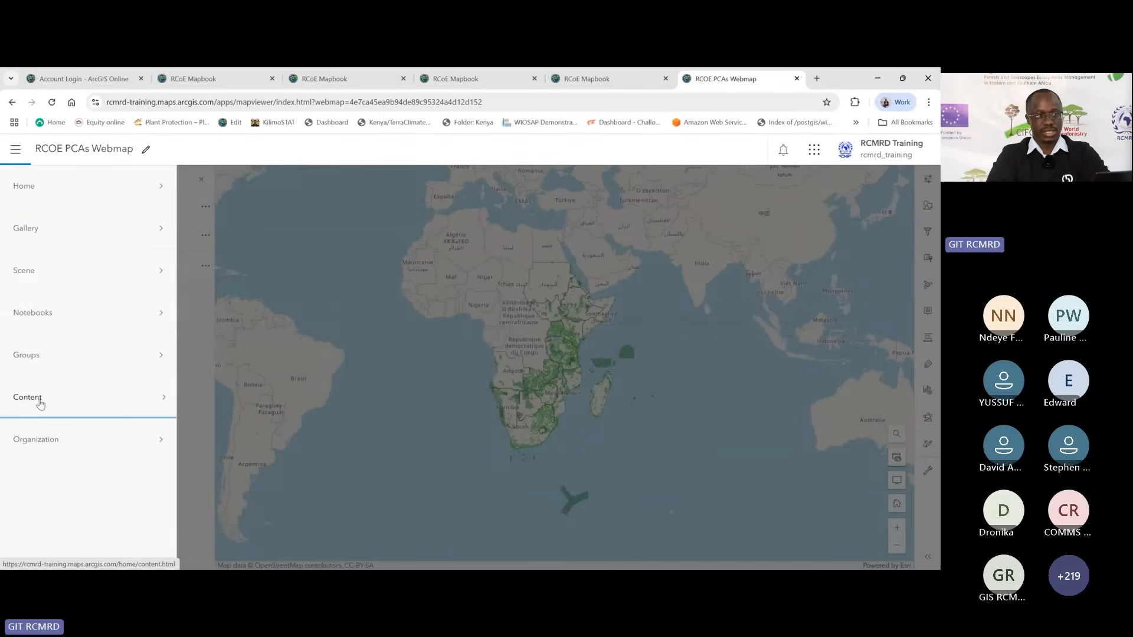
click(58, 405)
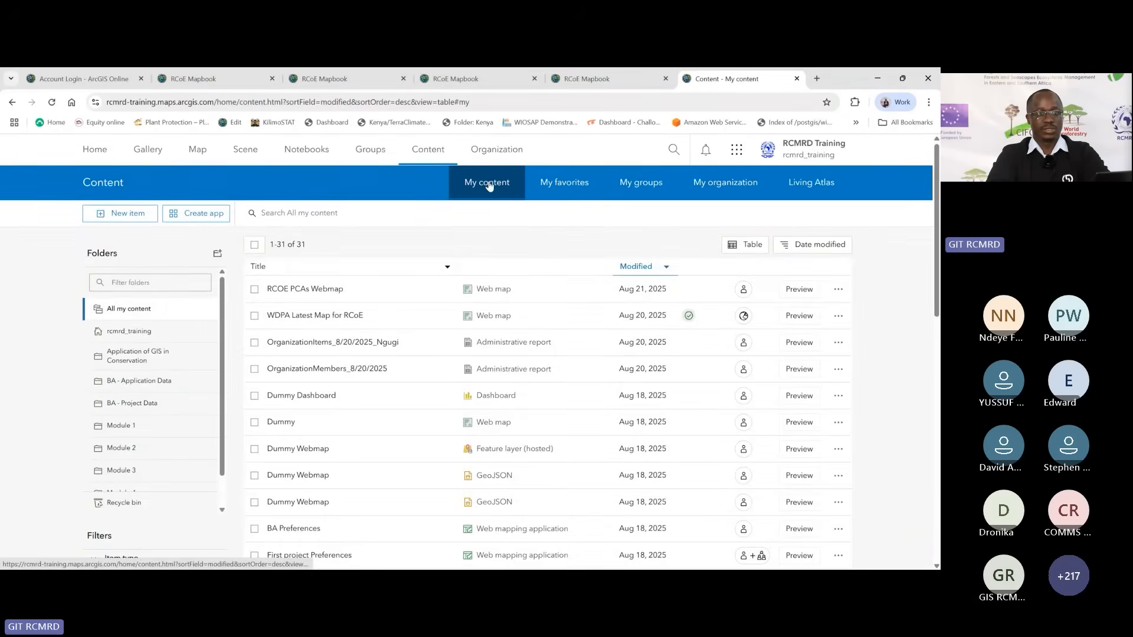
click(129, 362)
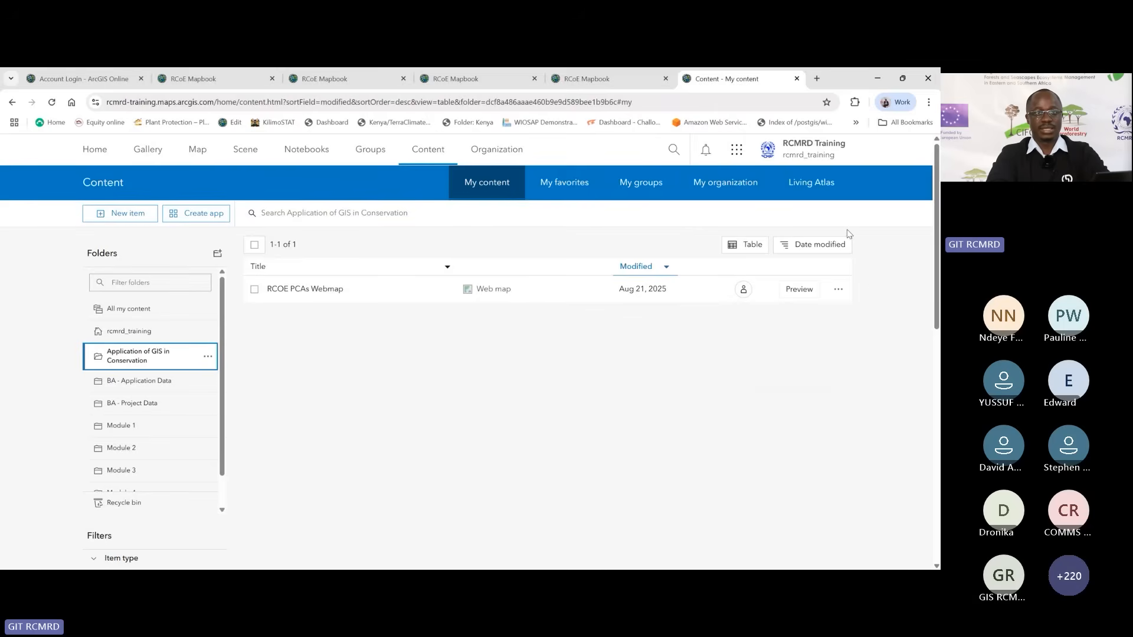
Step: Share the RCOE PCAs Webmap with Everyone (public) without group sharing and dismiss the update notice
mouse_move(745, 295)
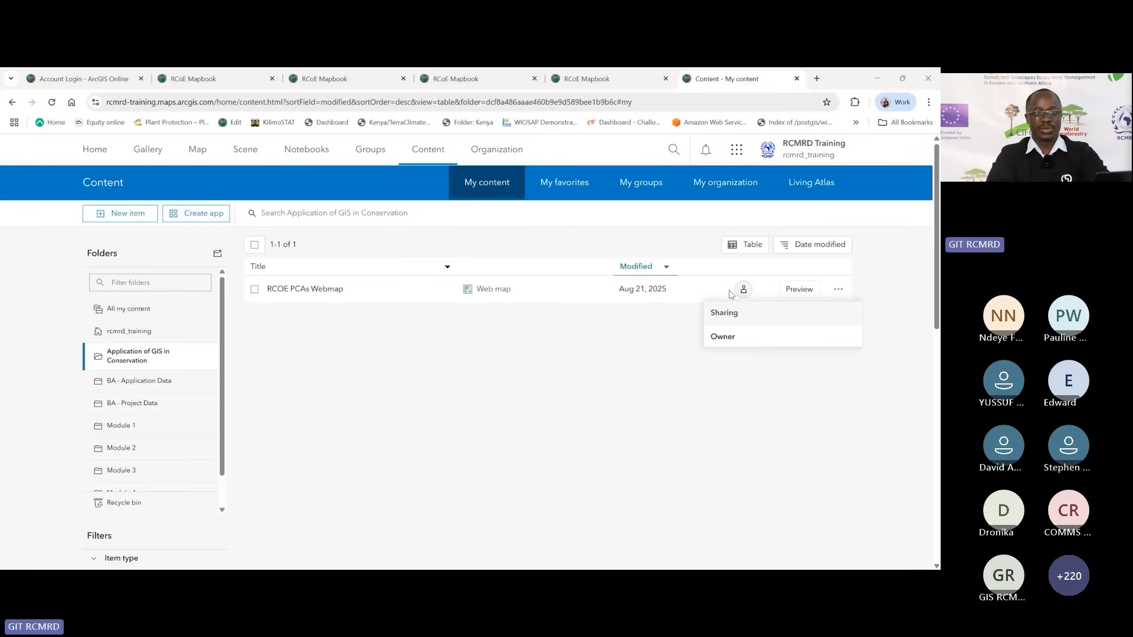
click(671, 294)
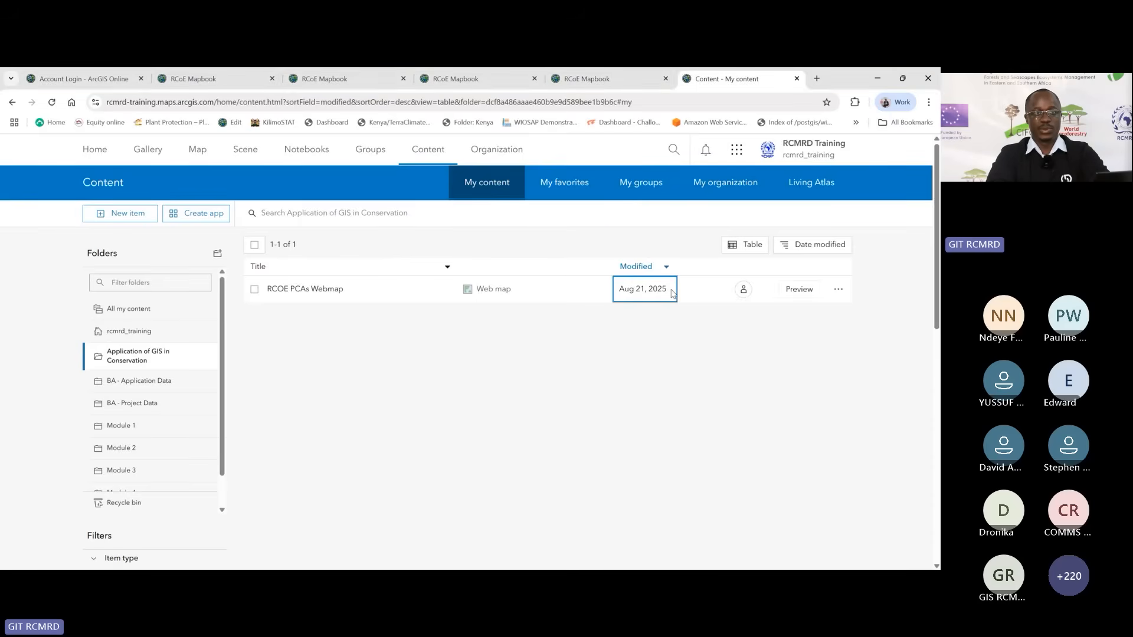
click(664, 351)
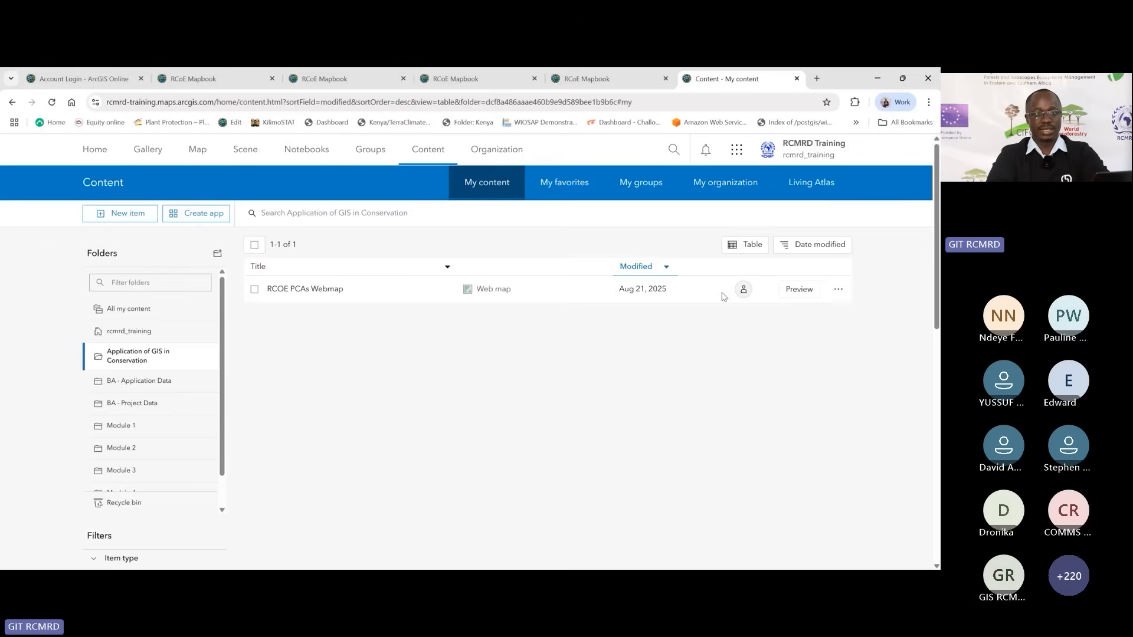
click(743, 289)
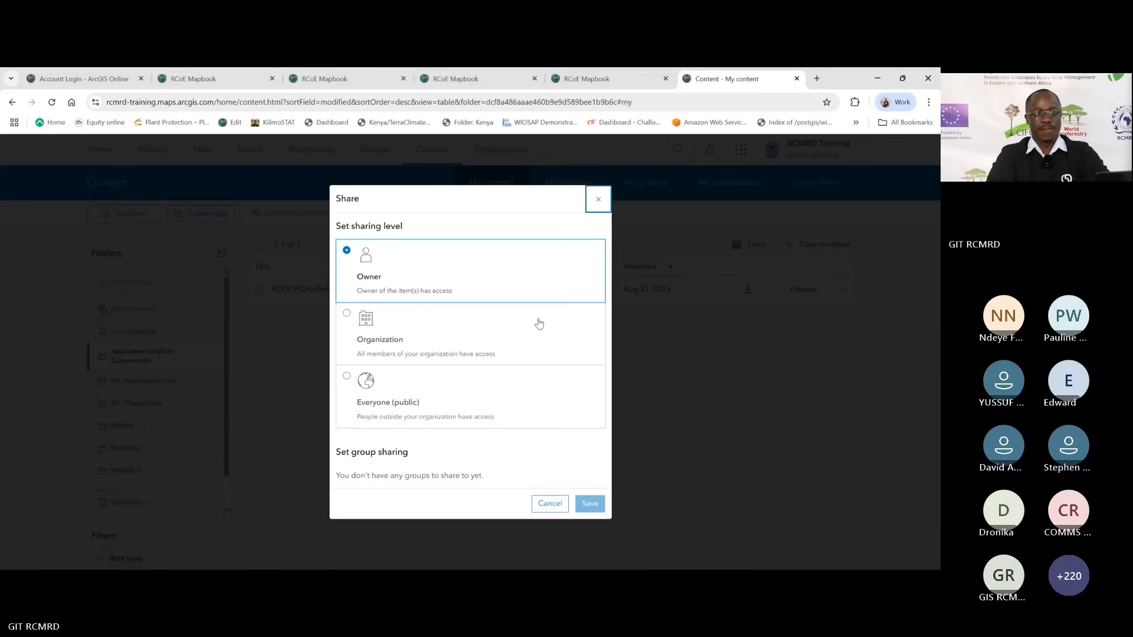
click(346, 377)
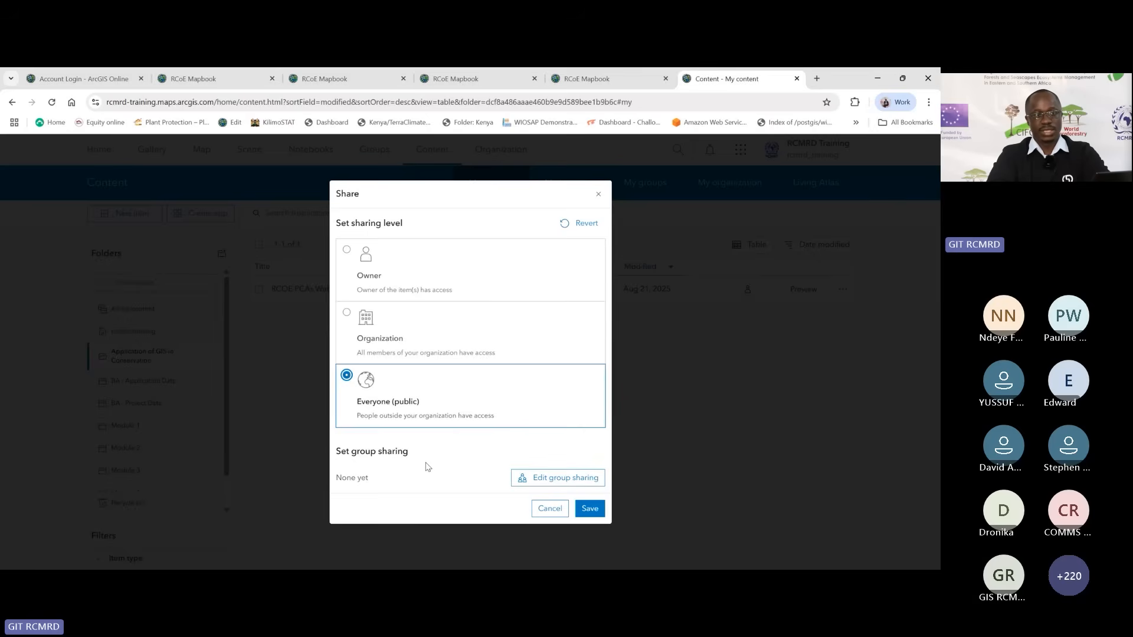
click(569, 481)
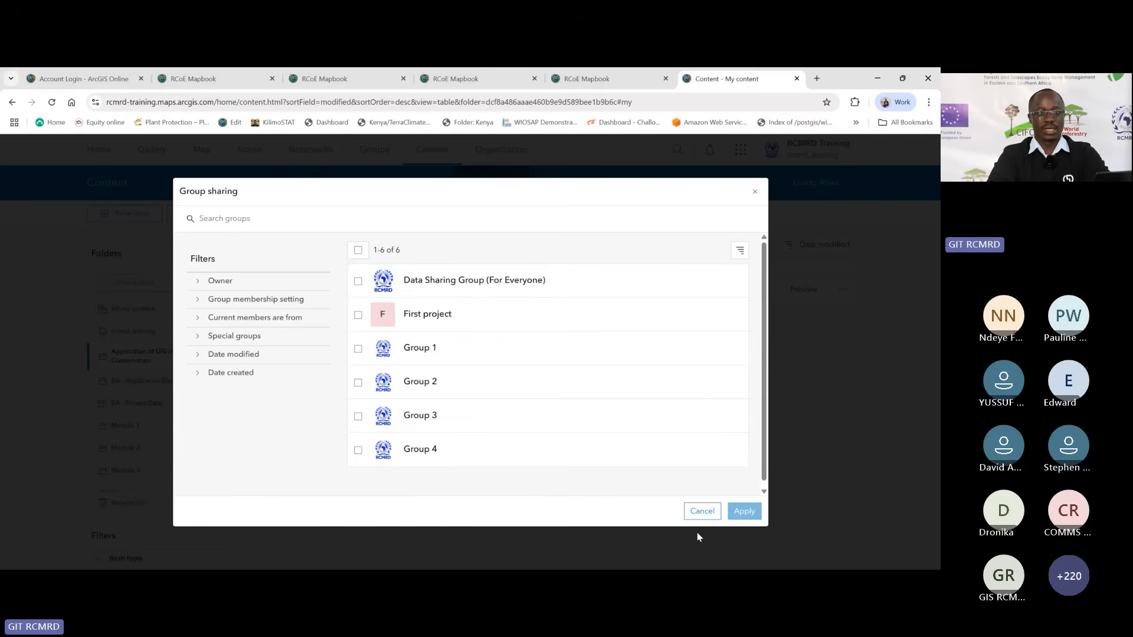
click(702, 511)
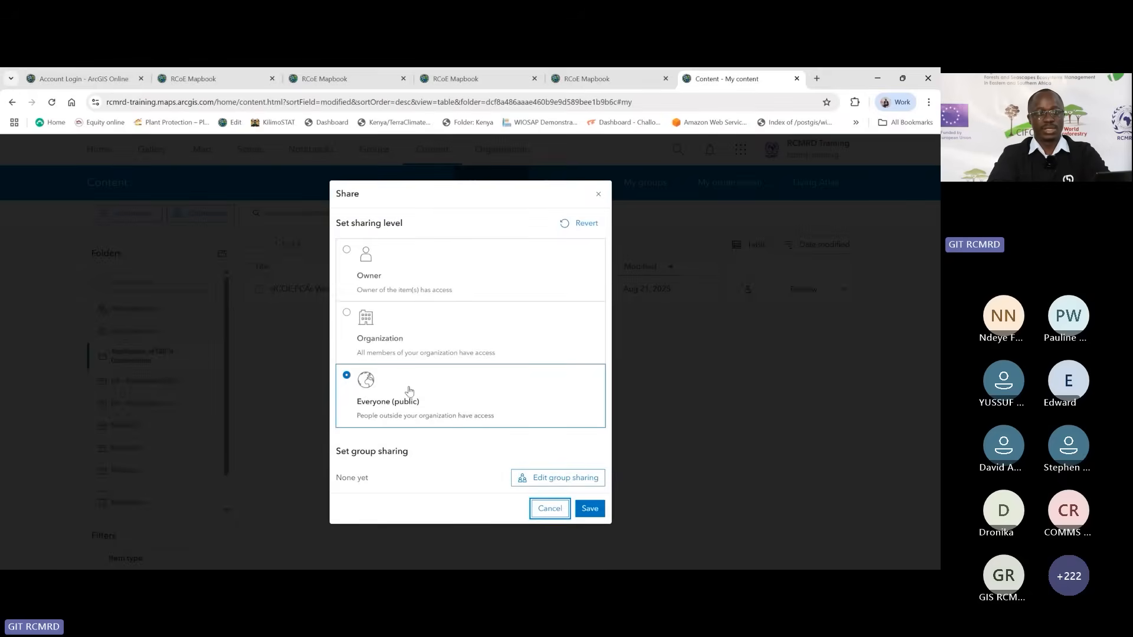
click(590, 509)
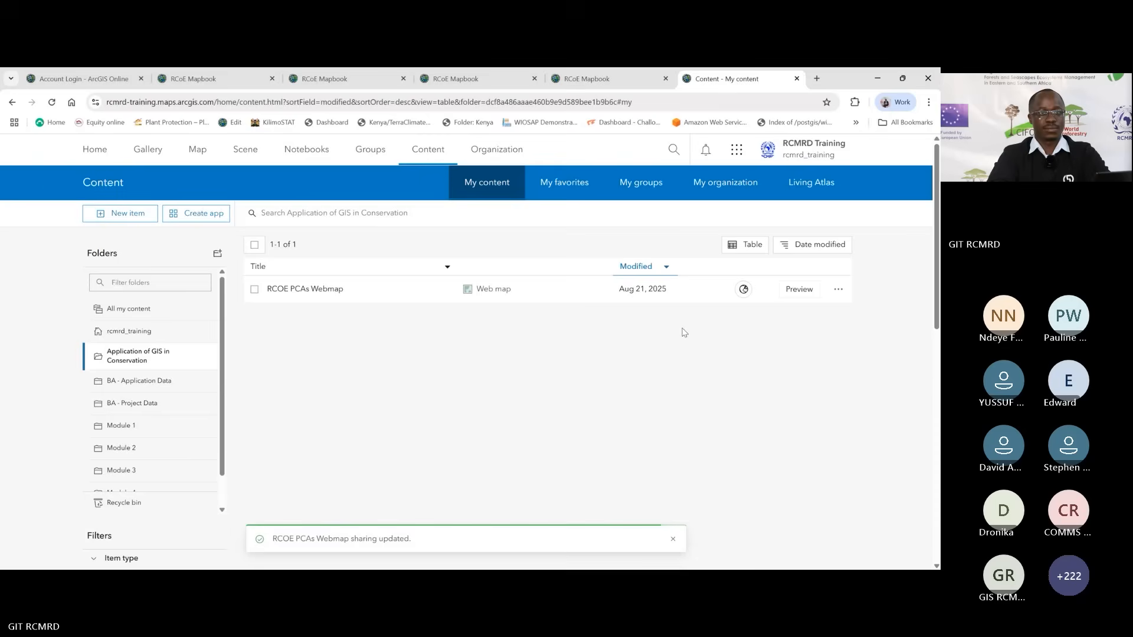
mouse_move(743, 289)
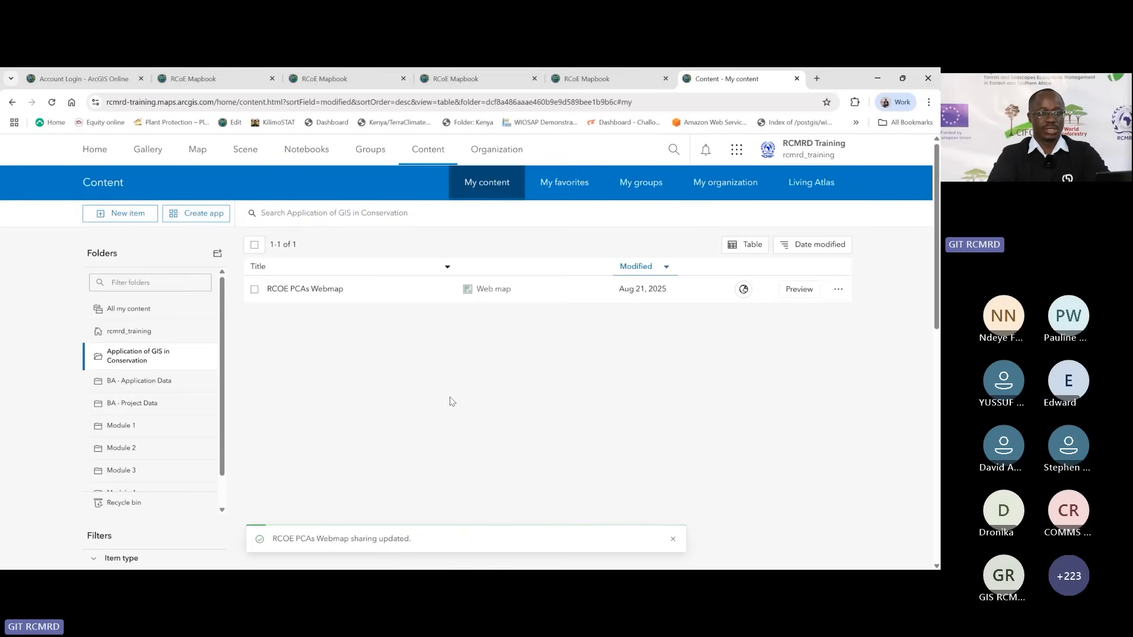
click(673, 539)
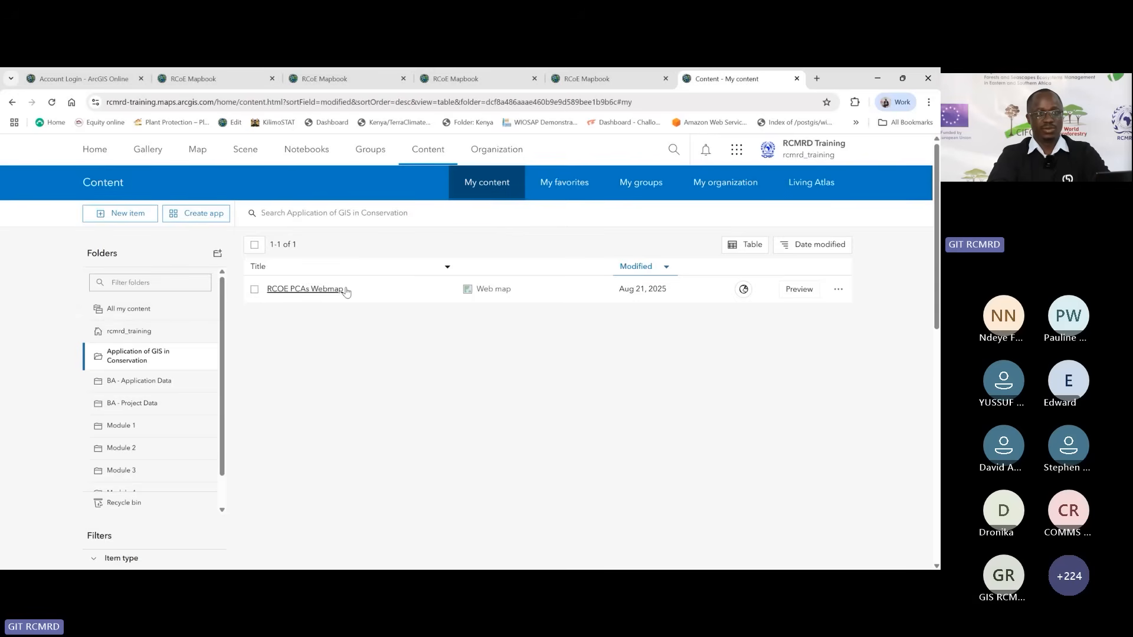
Step: Examine the app types that can be created, from Instant Apps through Dashboards to GeoBIM Project
click(200, 216)
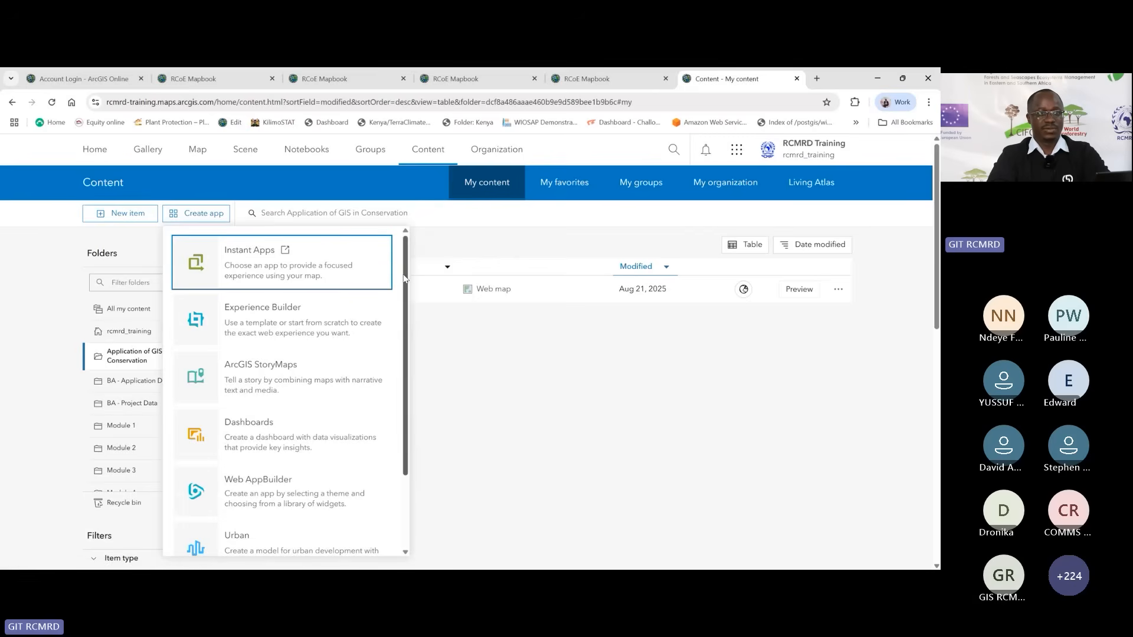
drag(405, 282, 407, 288)
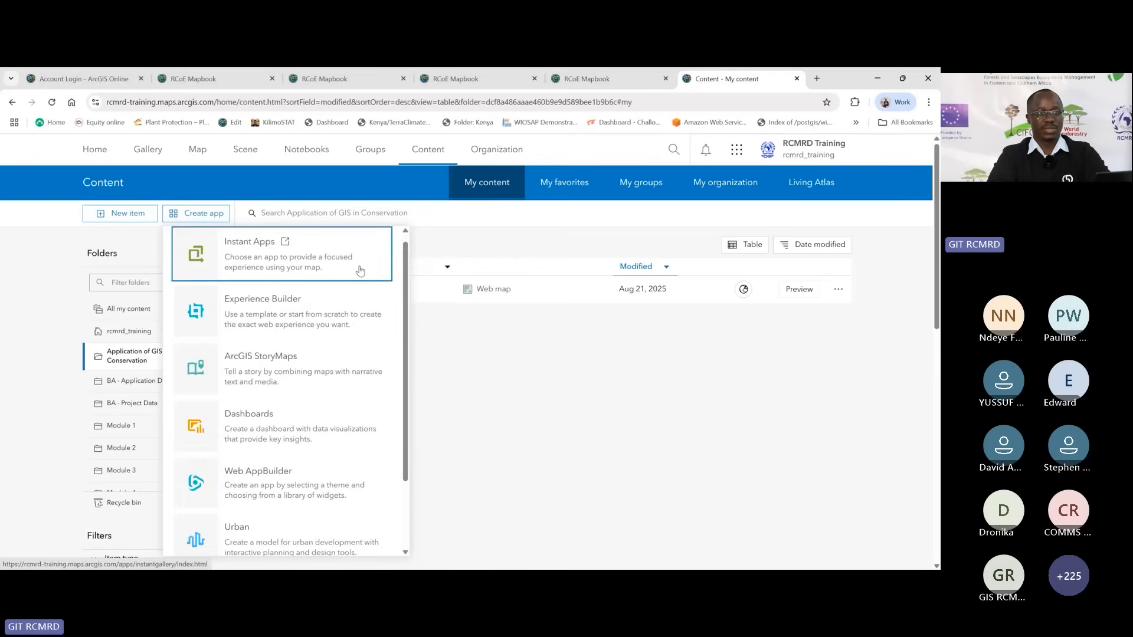
drag(407, 293, 406, 312)
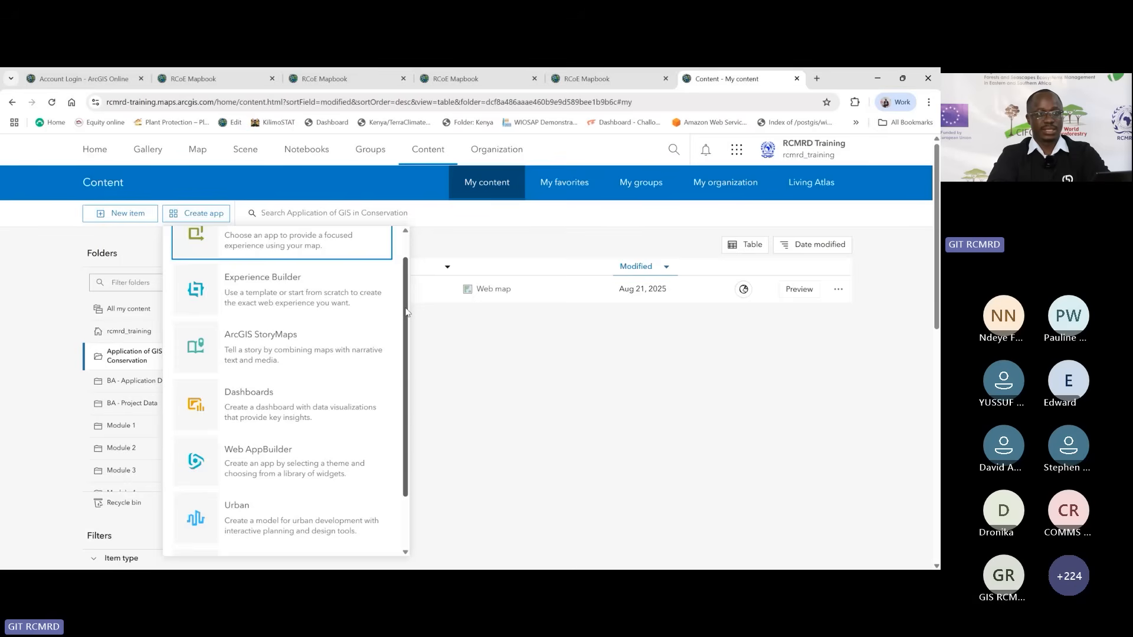
mouse_move(406, 312)
mouse_down()
mouse_move(406, 346)
mouse_move(406, 301)
mouse_up()
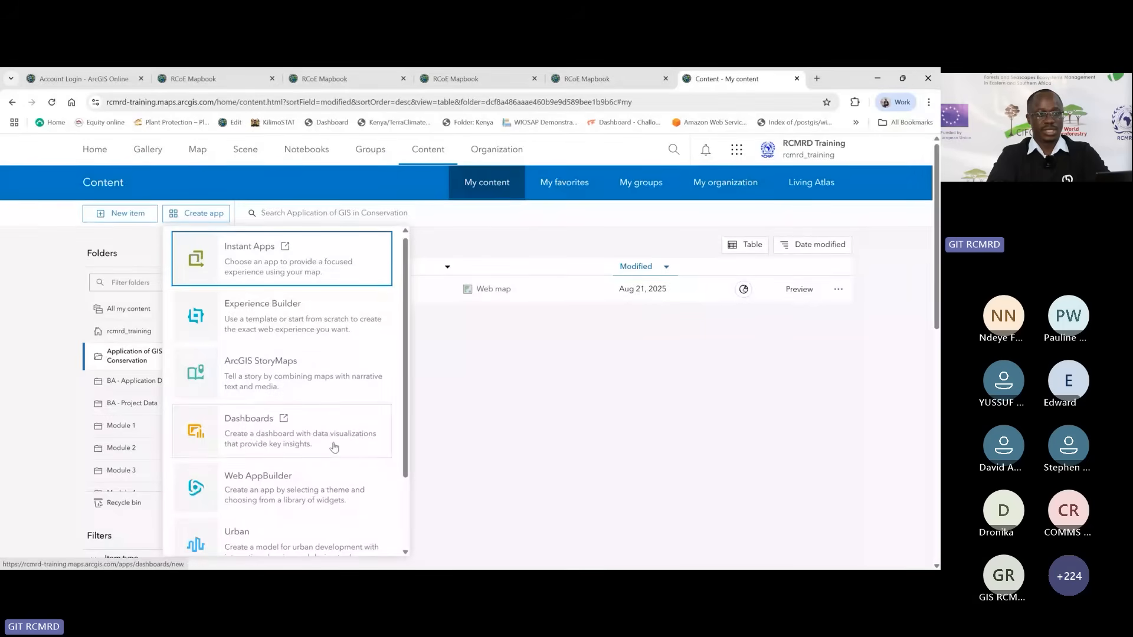
scroll(407, 433, down, 1)
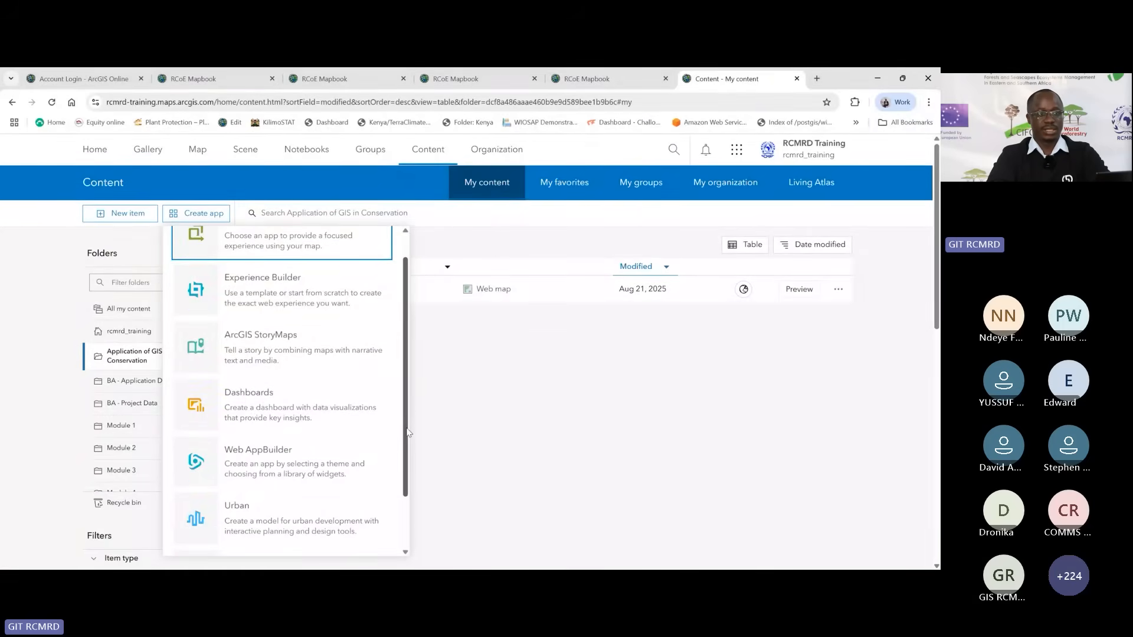
scroll(407, 433, down, 2)
mouse_move(344, 444)
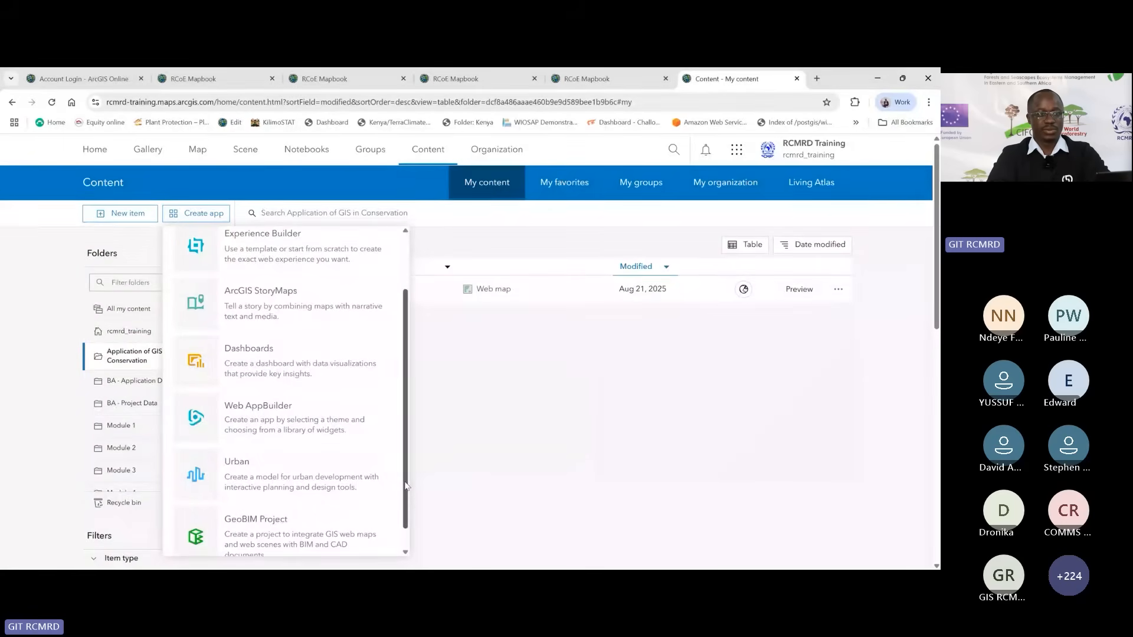
mouse_move(301, 434)
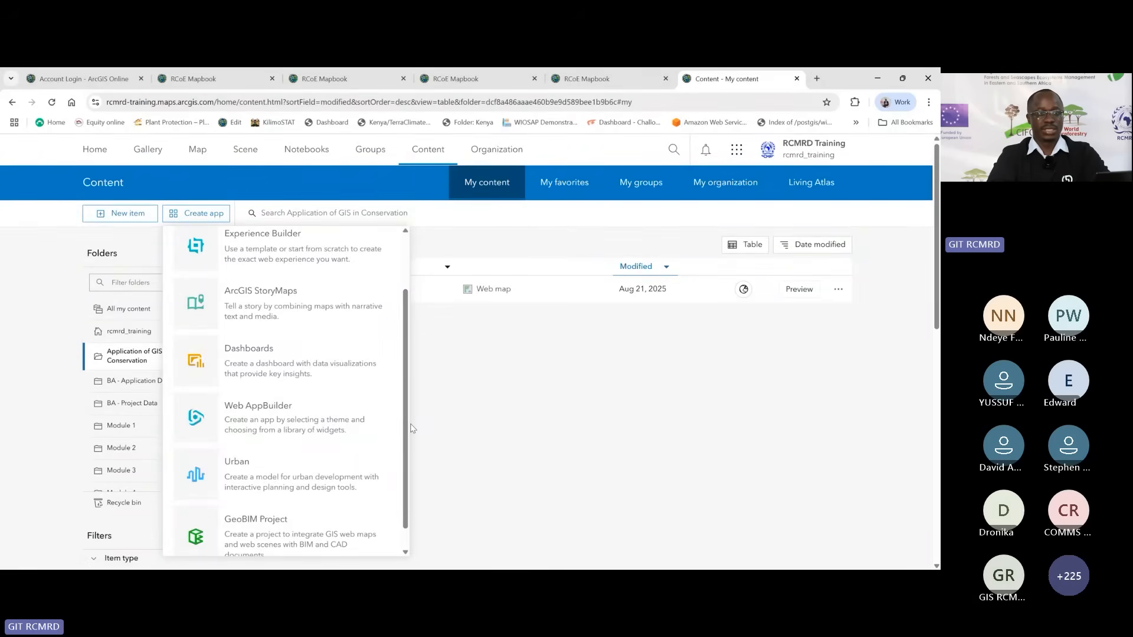
scroll(409, 439, down, 1)
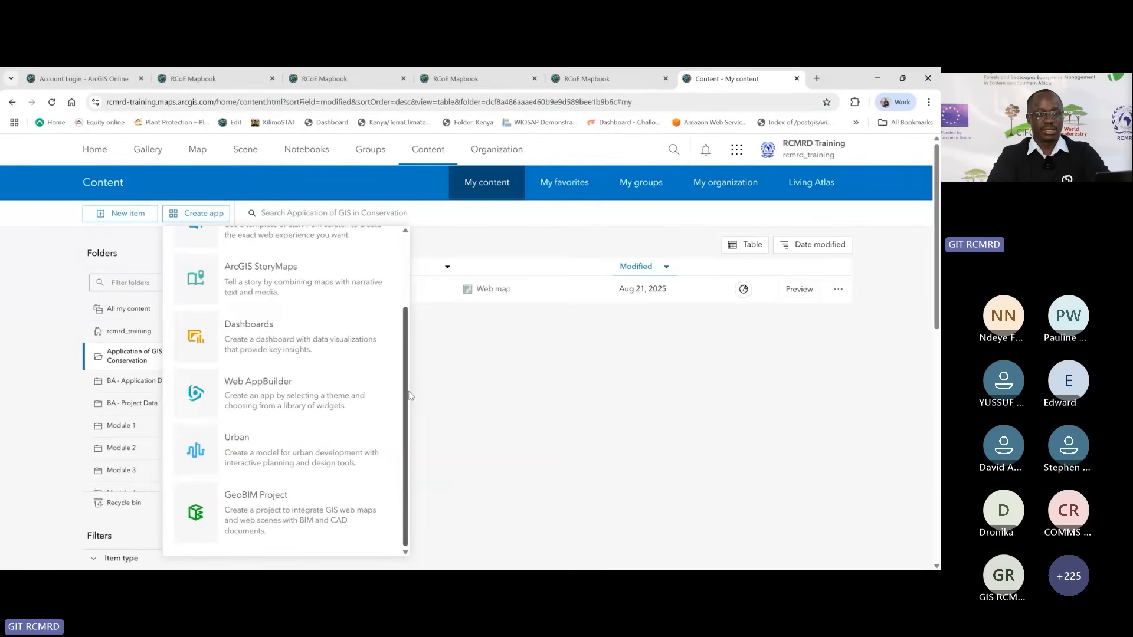
drag(406, 403, 404, 367)
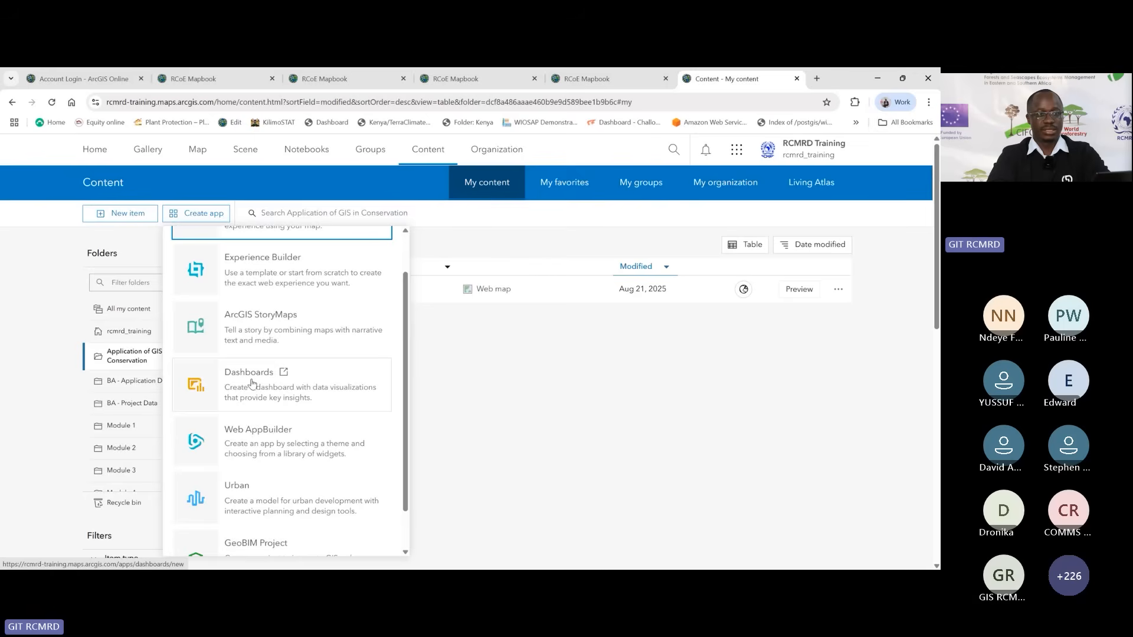
Step: Start a new dashboard from the app creation options and title it "Protected and Conserved Areas Dashboard"
click(231, 384)
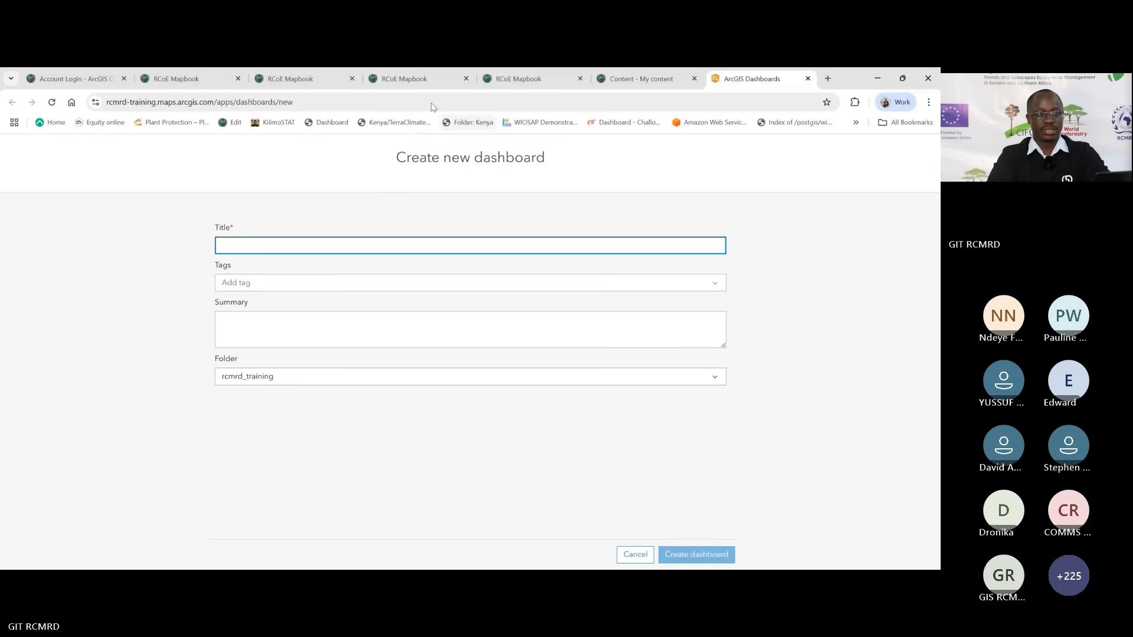
click(629, 555)
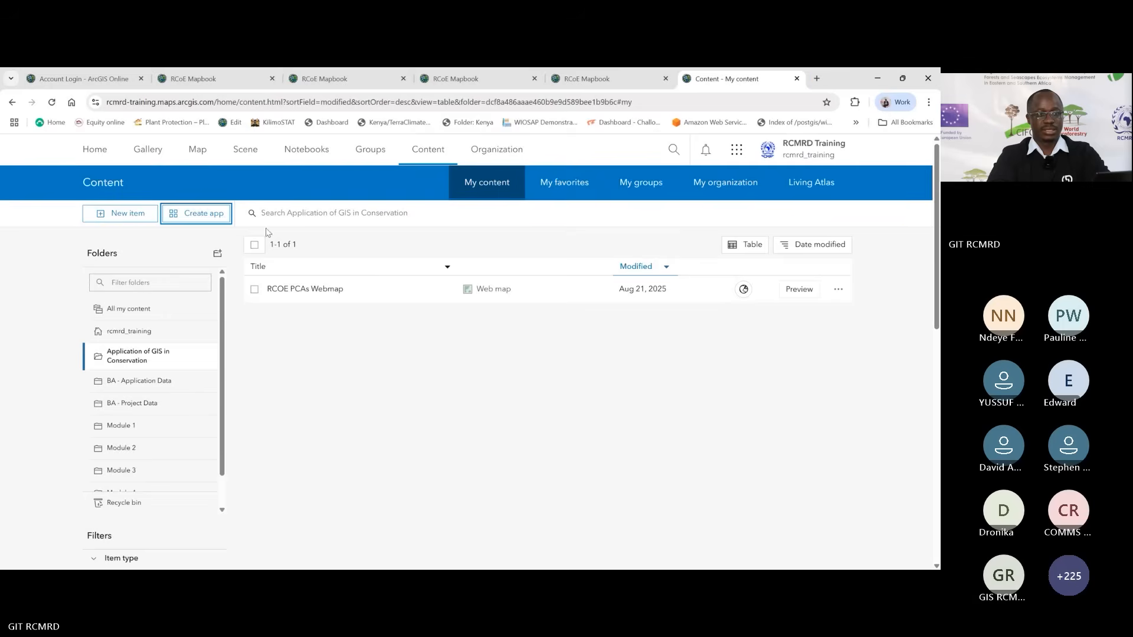
click(195, 217)
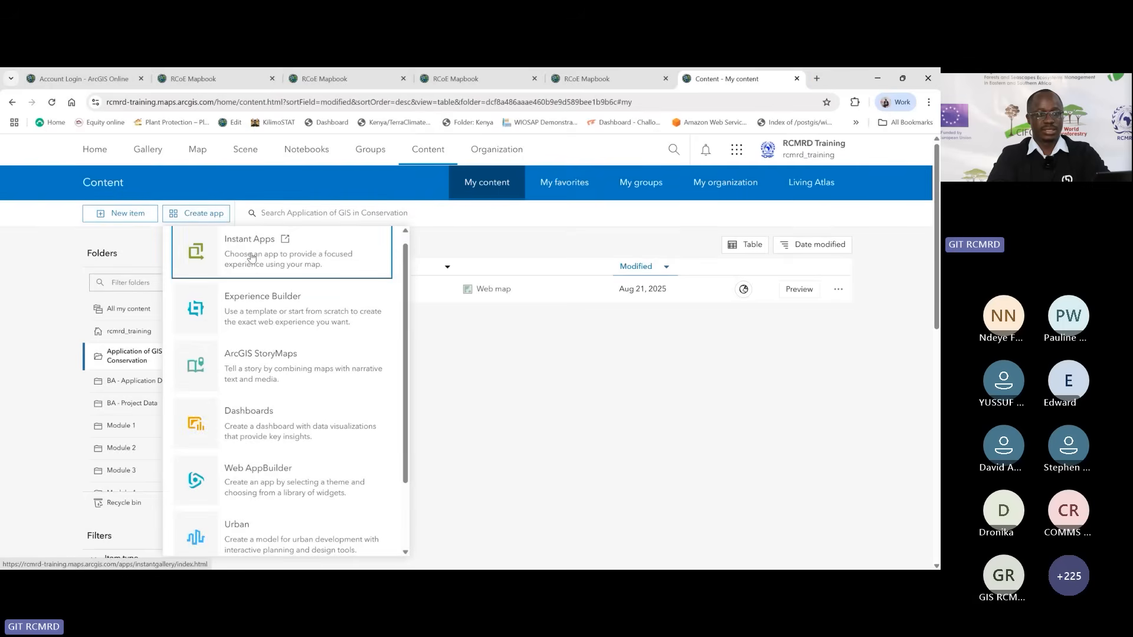
click(240, 427)
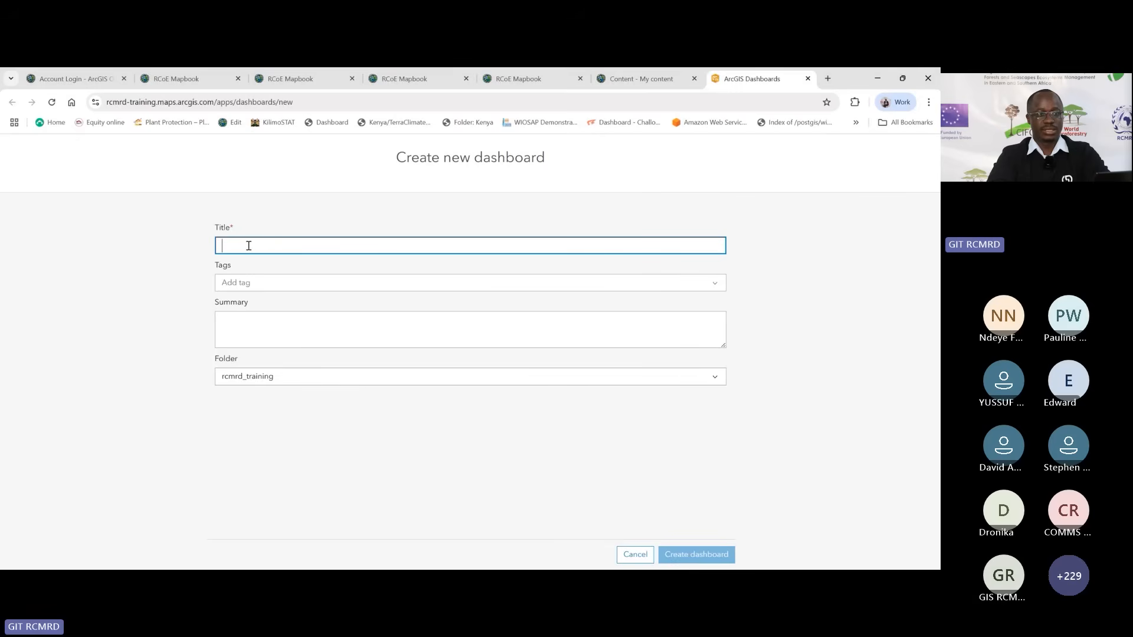
text(P)
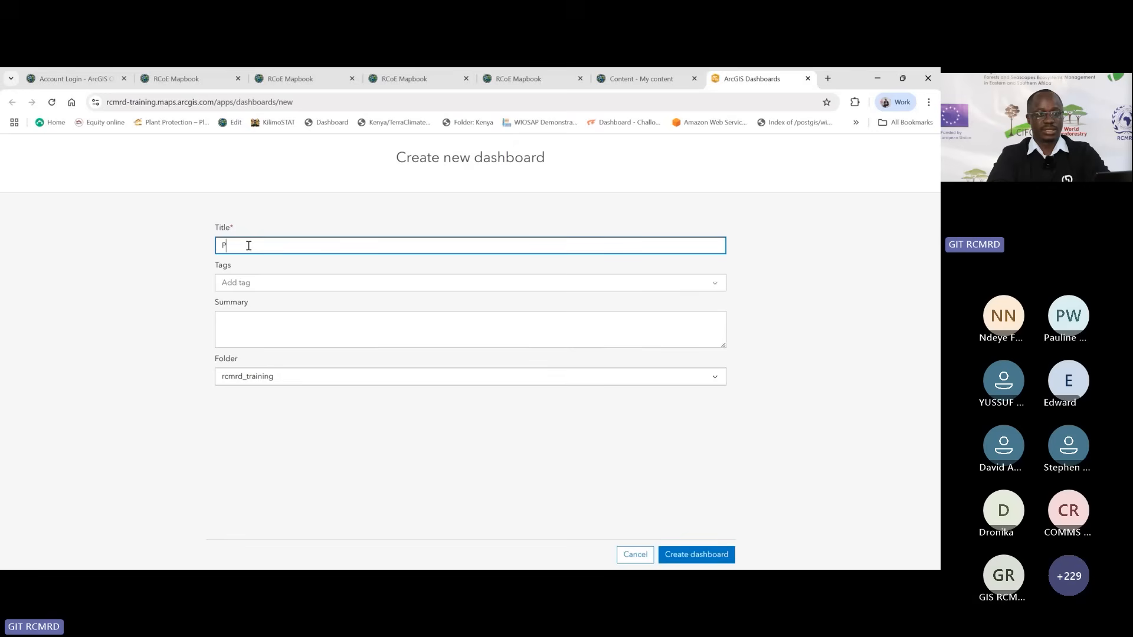
text(rote)
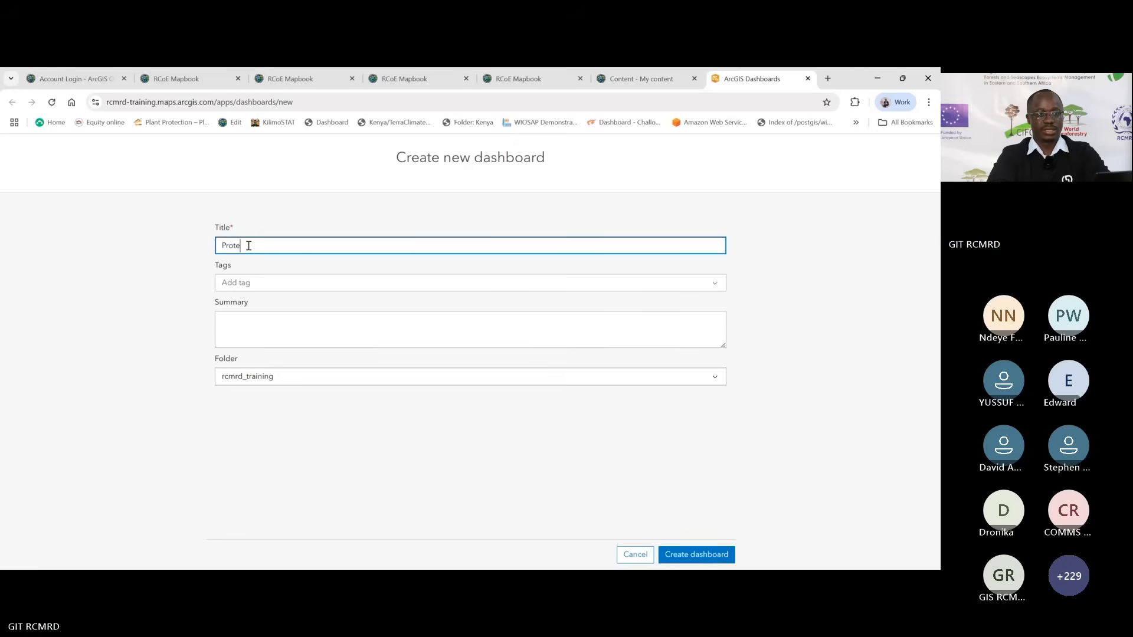
text(cted and)
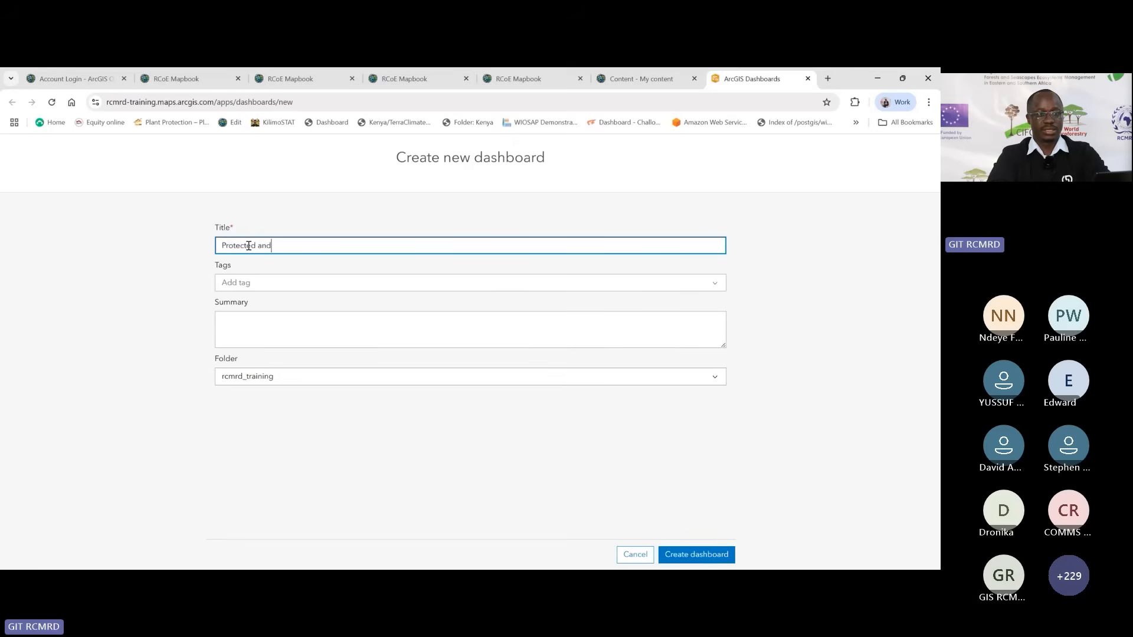
text( Conserved Areas Dashboar)
drag(376, 246, 293, 246)
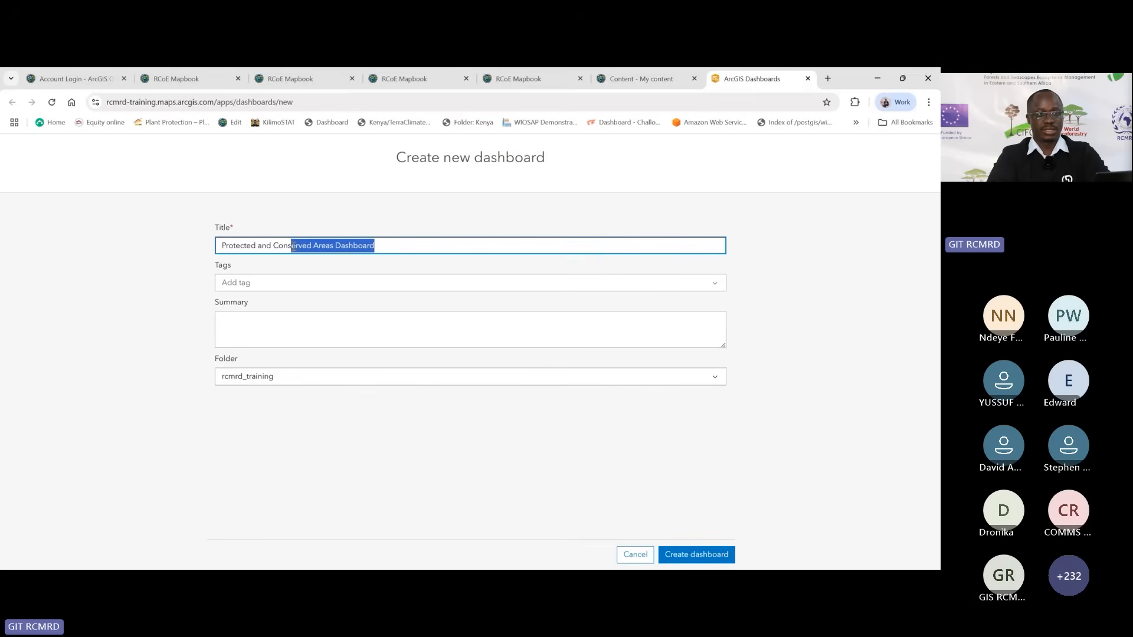
Step: Add the tags "dashboards", "esa" and "rcoe" to the new dashboard
click(267, 290)
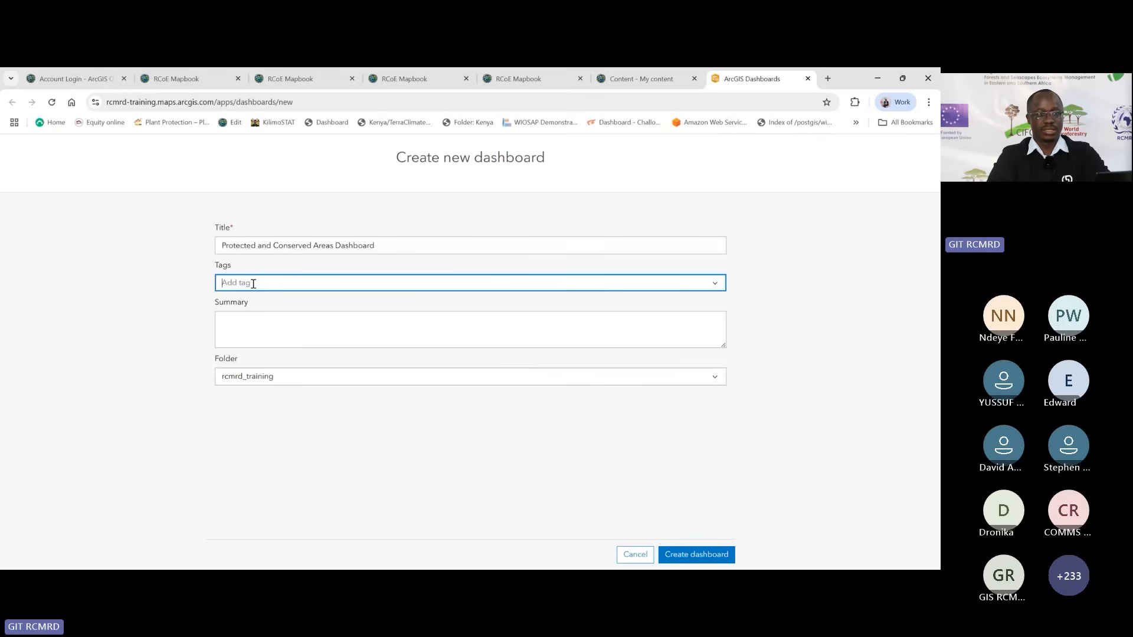
text(dashboard)
key(BackSpace)
key(Return)
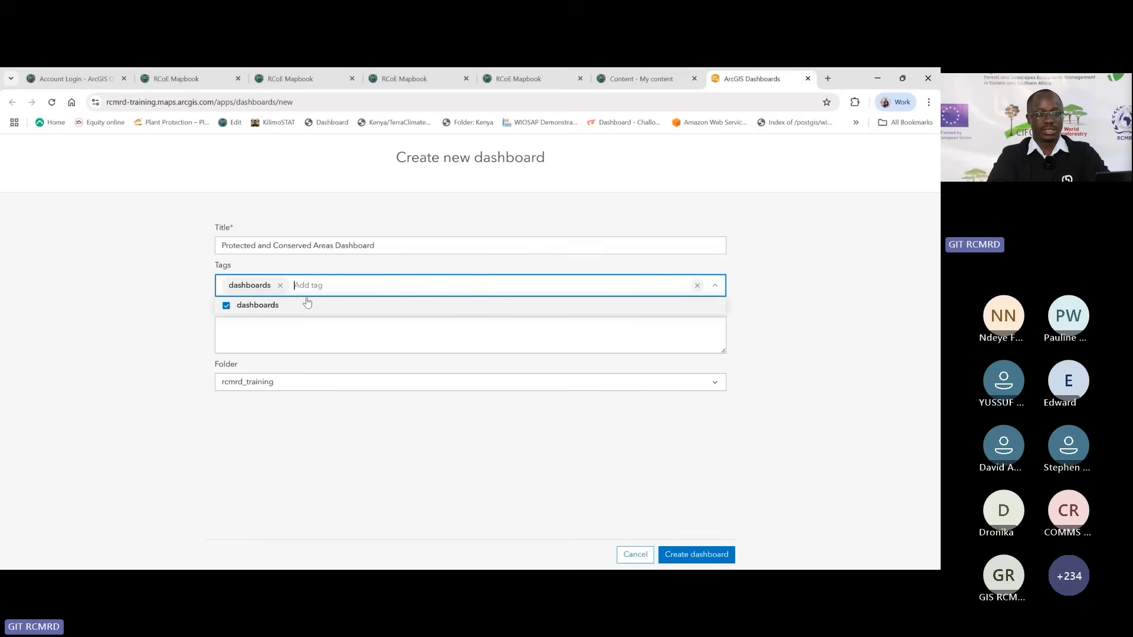
click(324, 286)
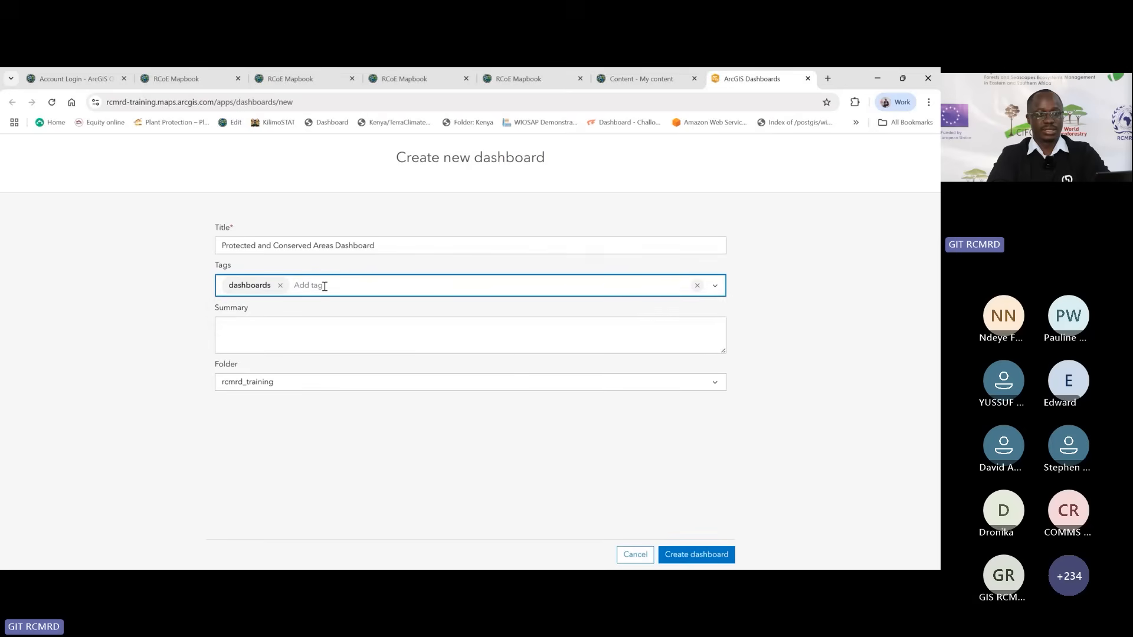
text(esa)
key(Return)
text(rc)
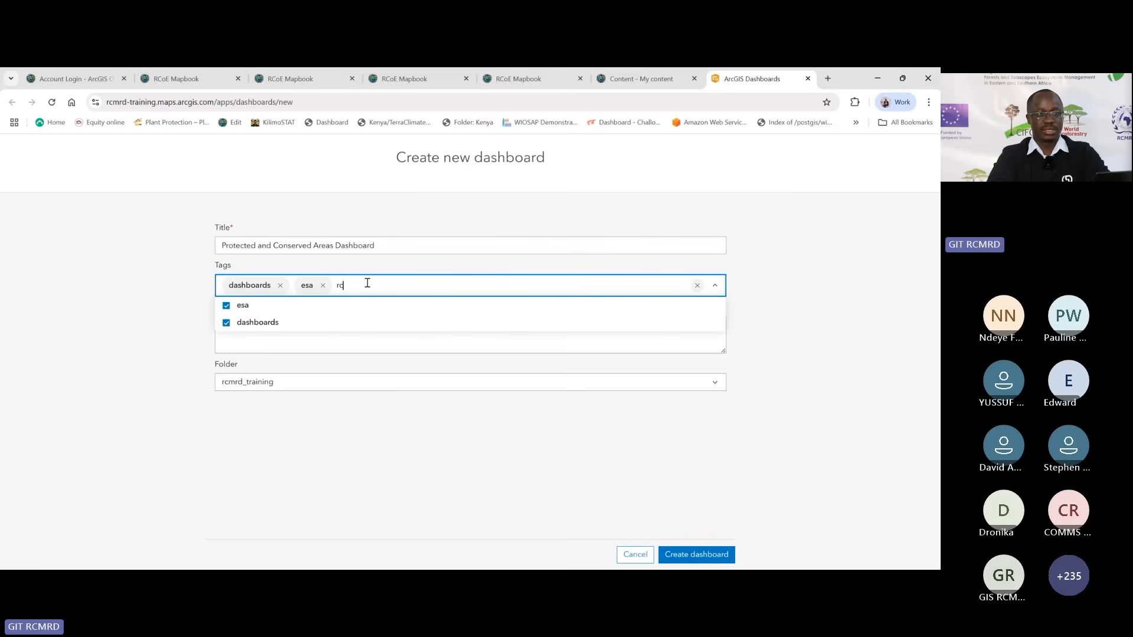
text(oe)
key(Return)
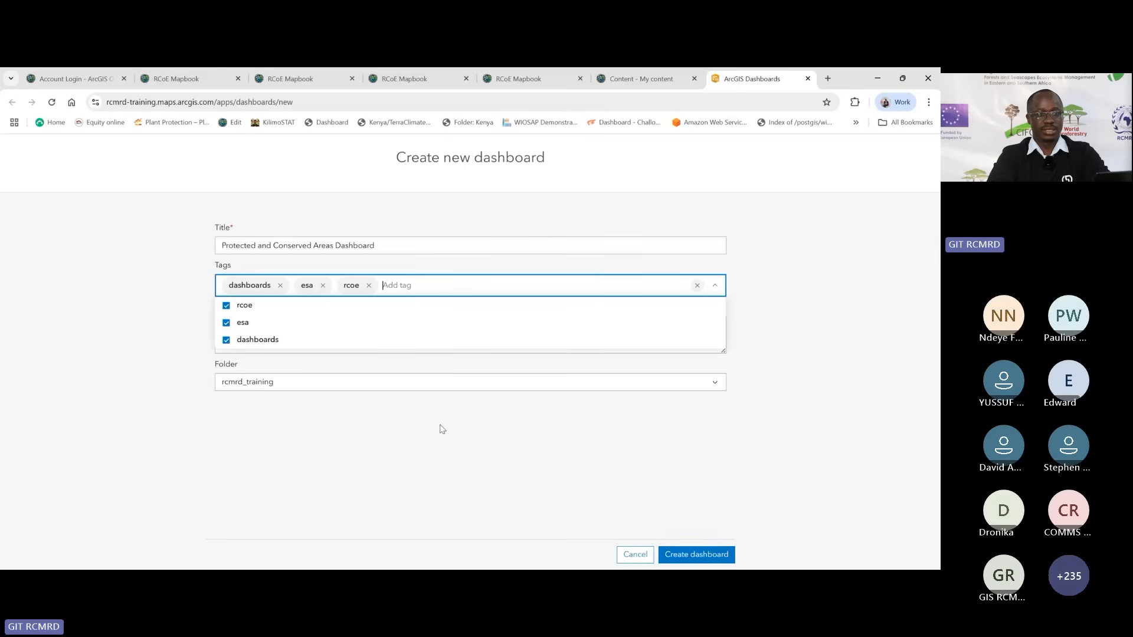
click(442, 431)
Step: Enter "A dashboard on PCAs in ESA" as the new dashboard's summary
click(321, 336)
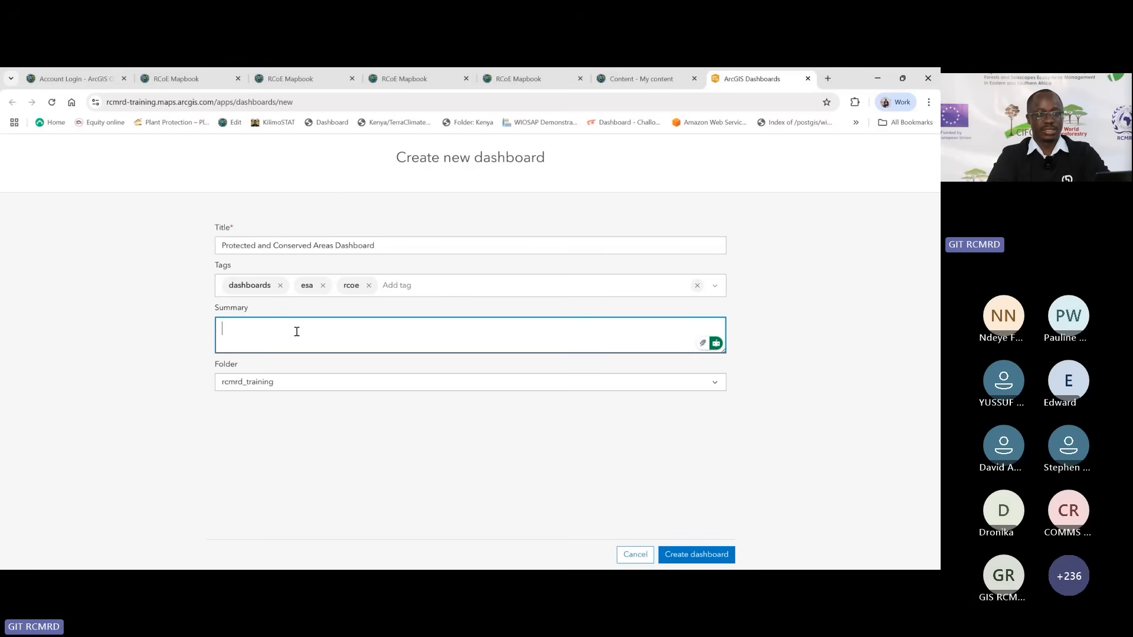
text(dashb)
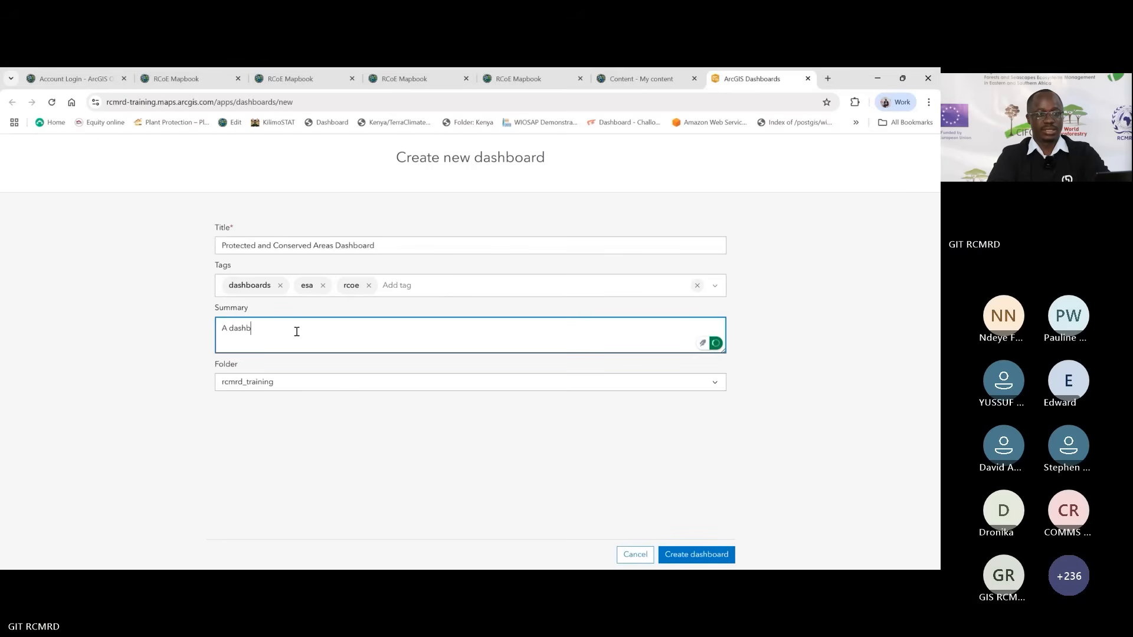
text(oard o)
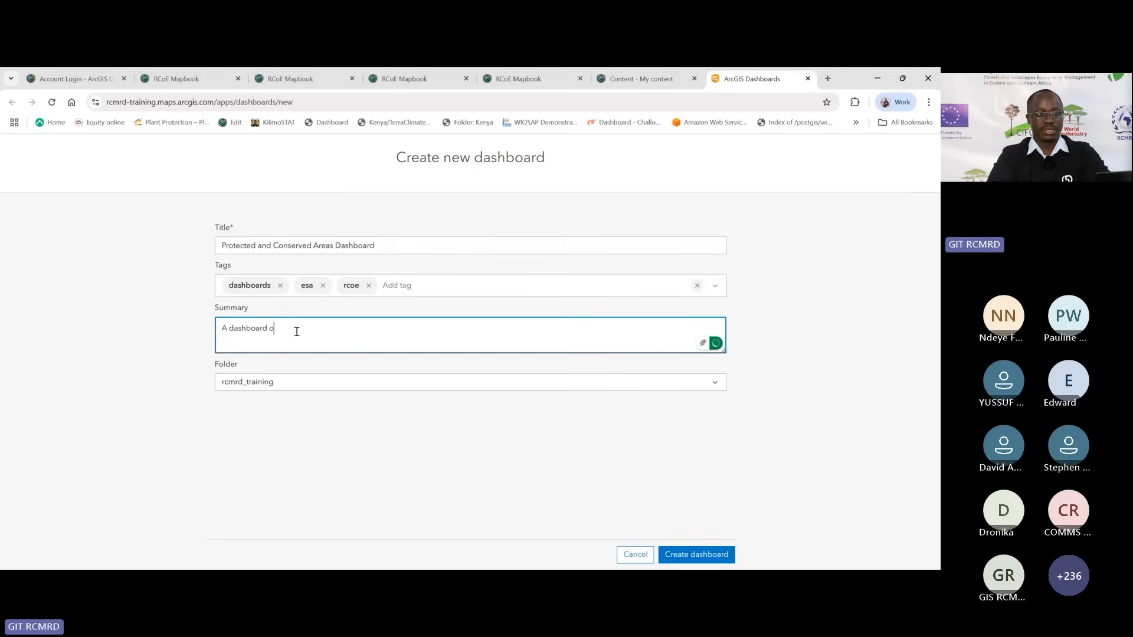
text(n PCAs)
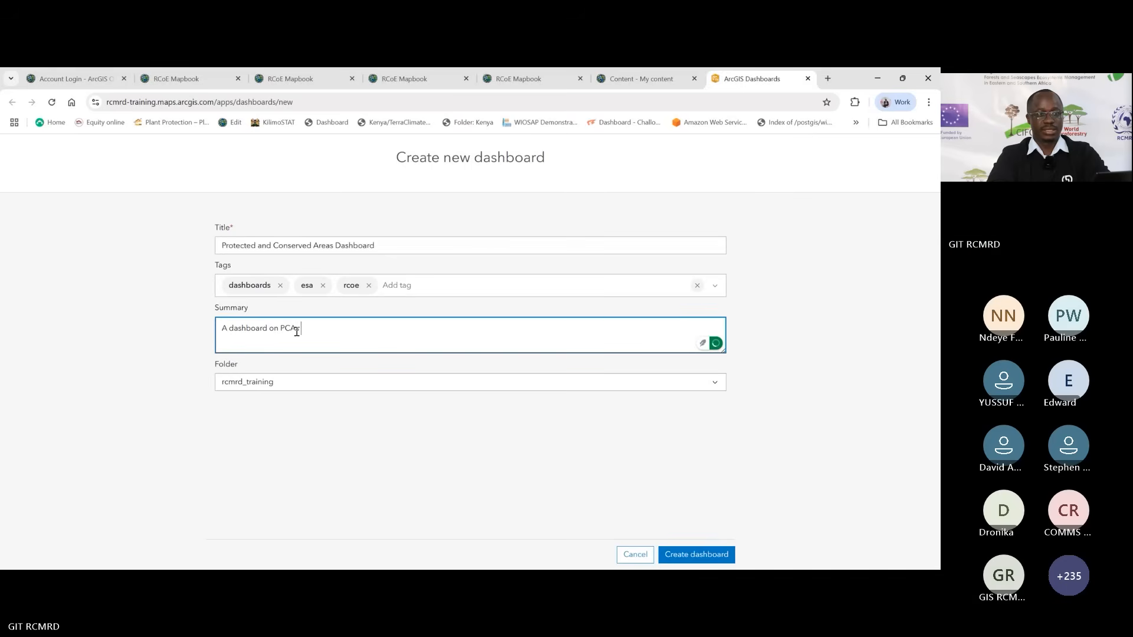
text( in ESA)
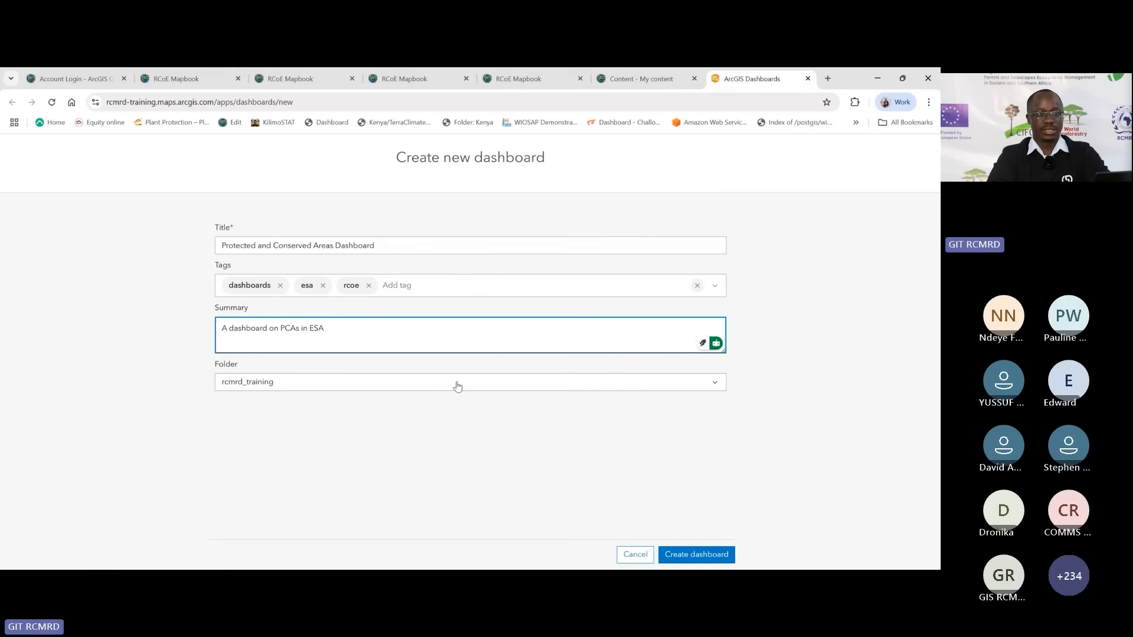
Step: Set the dashboard's folder to "Application of GIS in Conservation" and create the dashboard
click(435, 389)
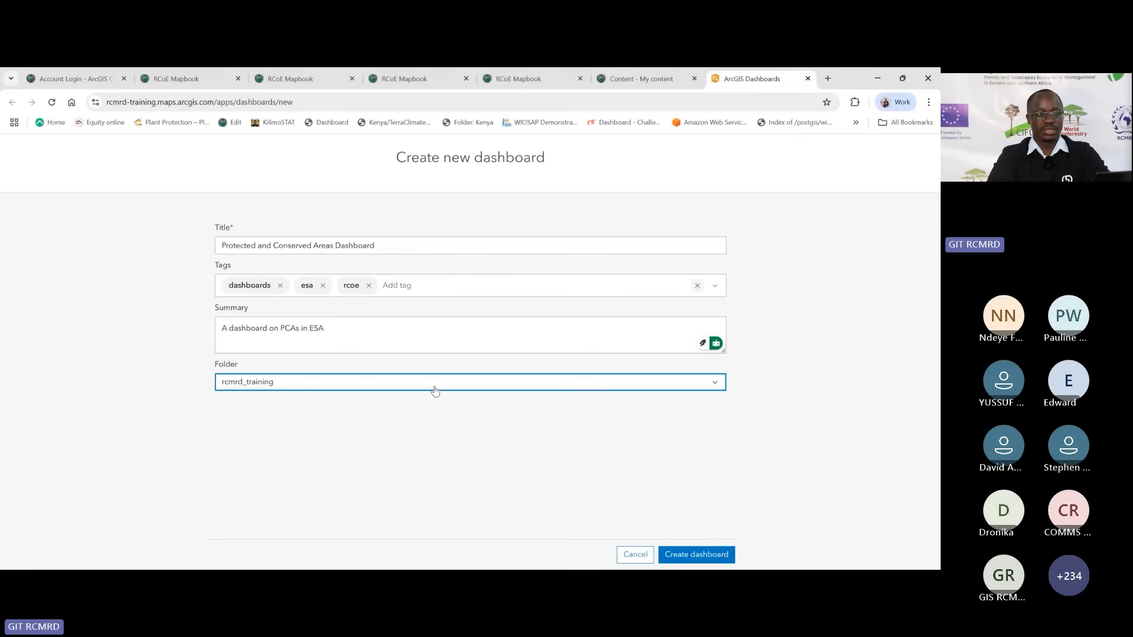
click(435, 389)
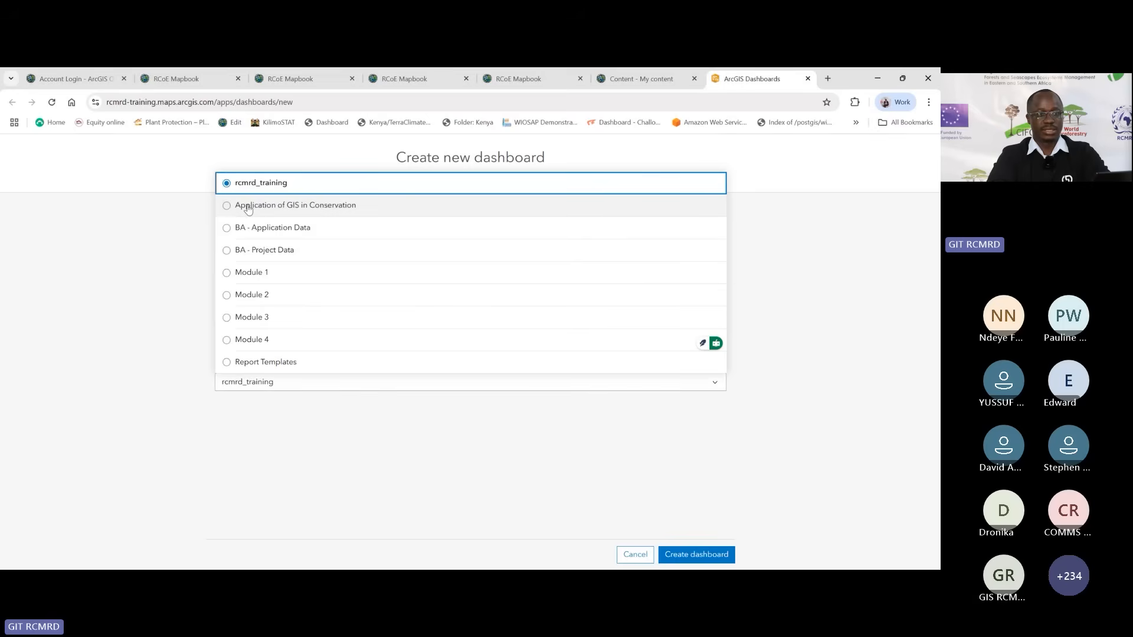
click(330, 206)
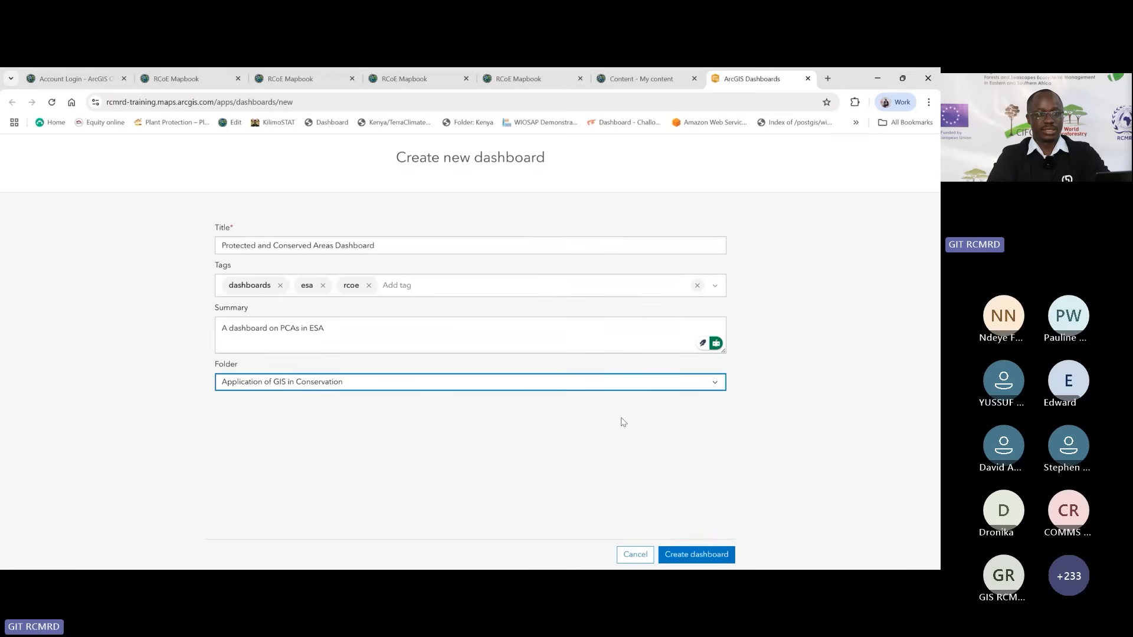
click(700, 558)
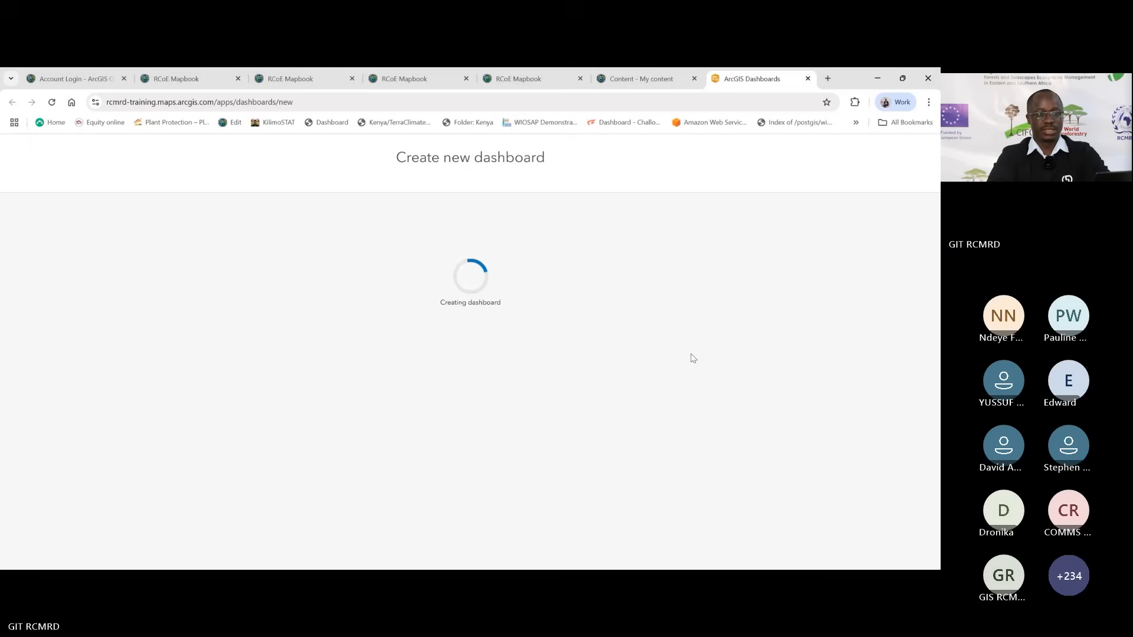
Step: Examine the app creation options in My content and the element types that can be added to the new dashboard
click(652, 77)
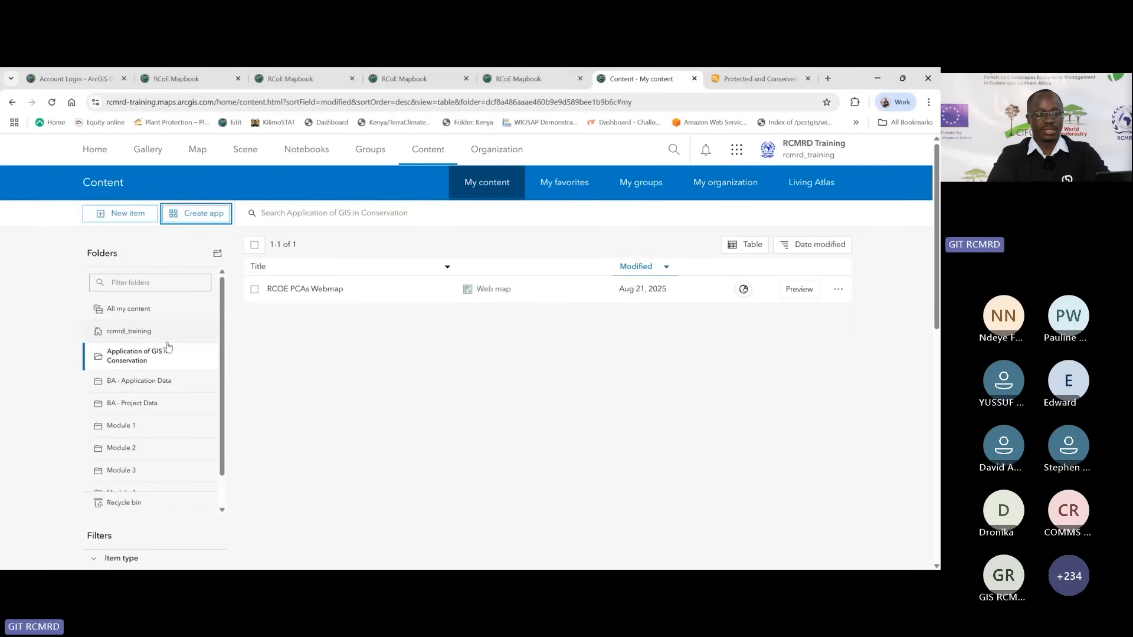
click(183, 220)
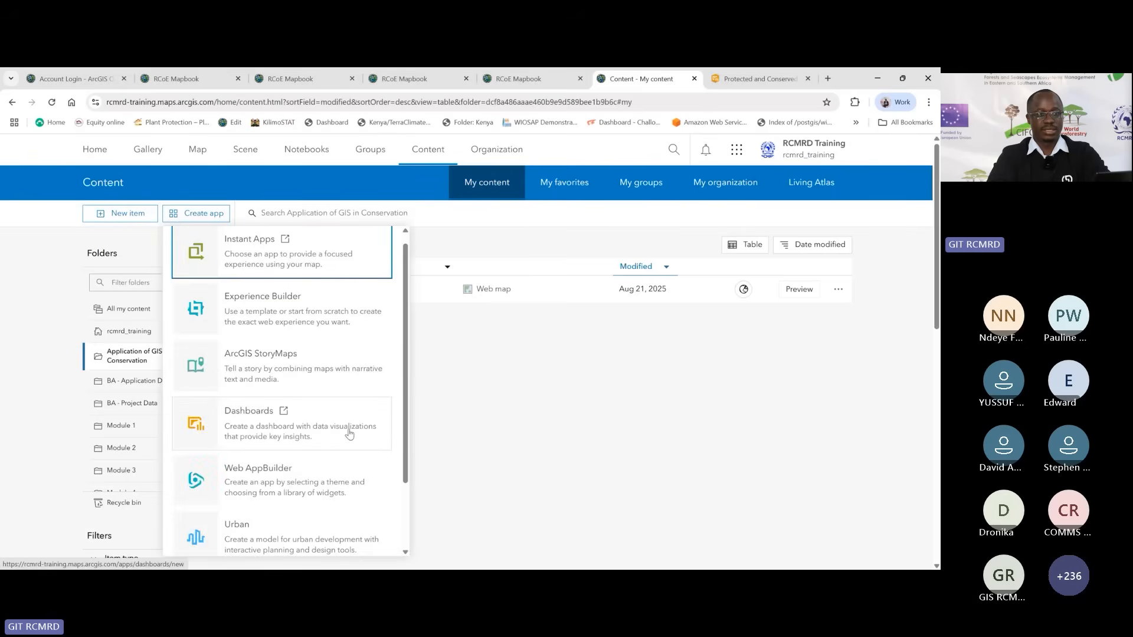
click(434, 356)
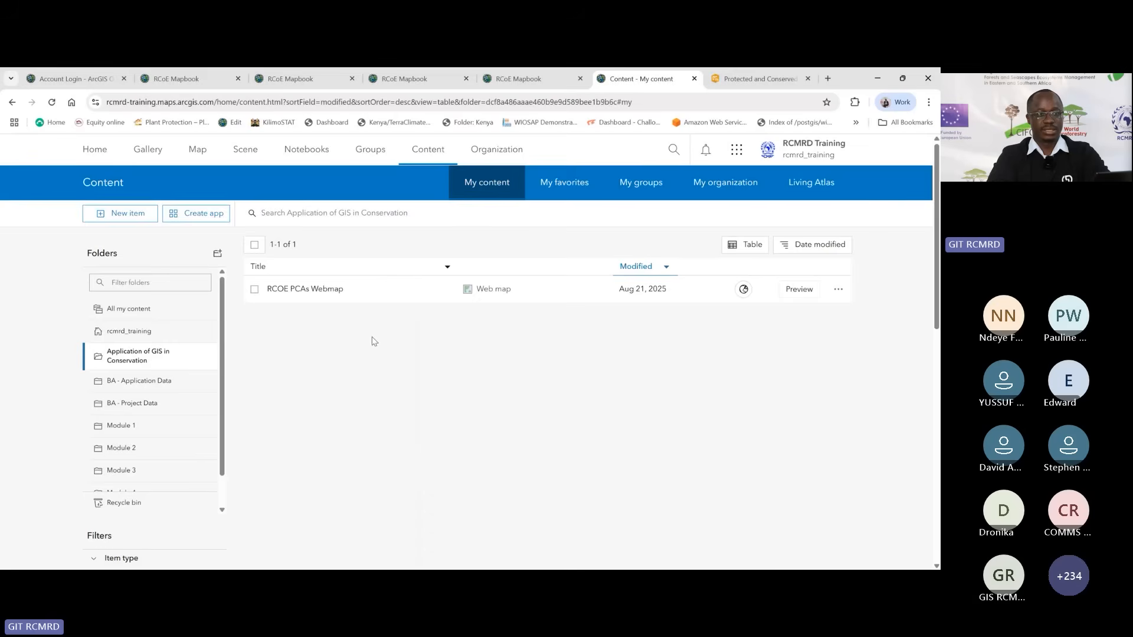
click(766, 77)
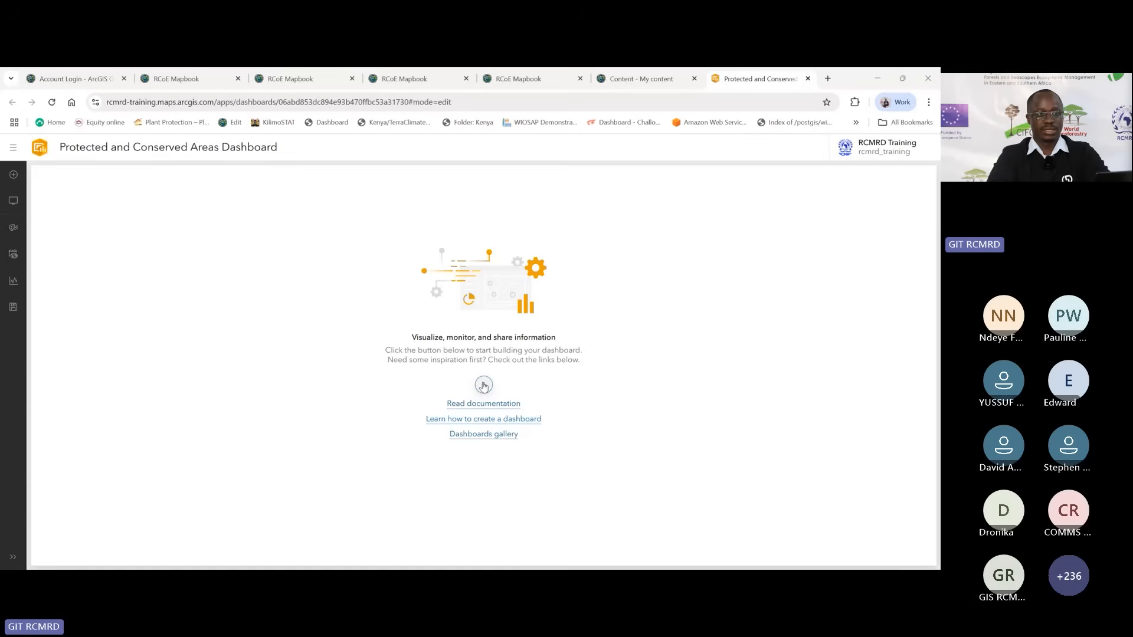
click(483, 385)
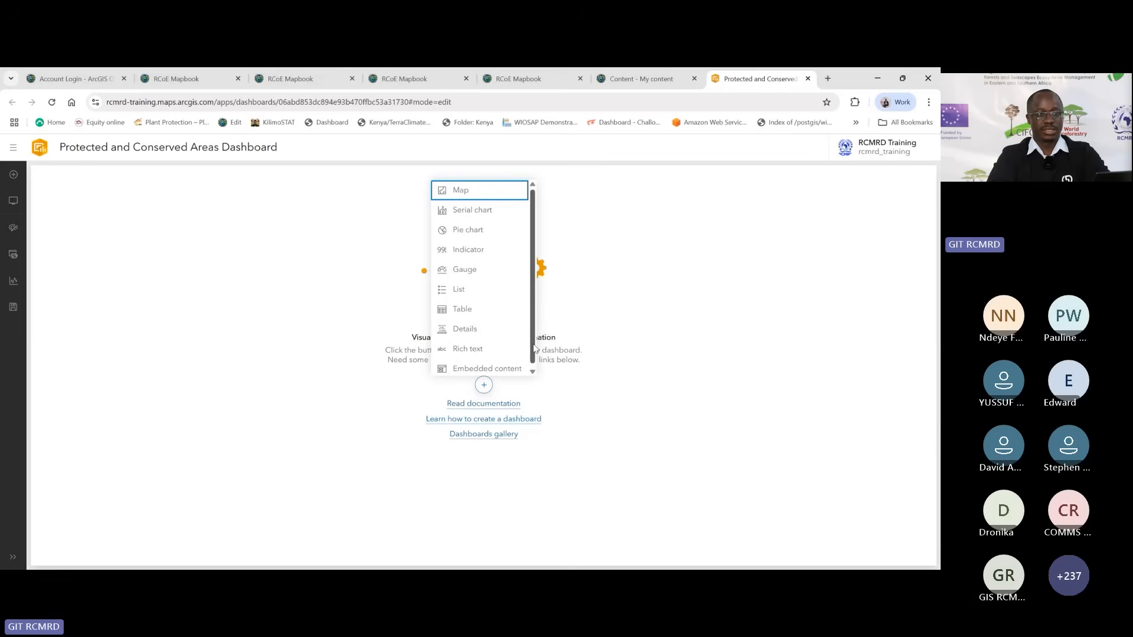
scroll(534, 348, down, 1)
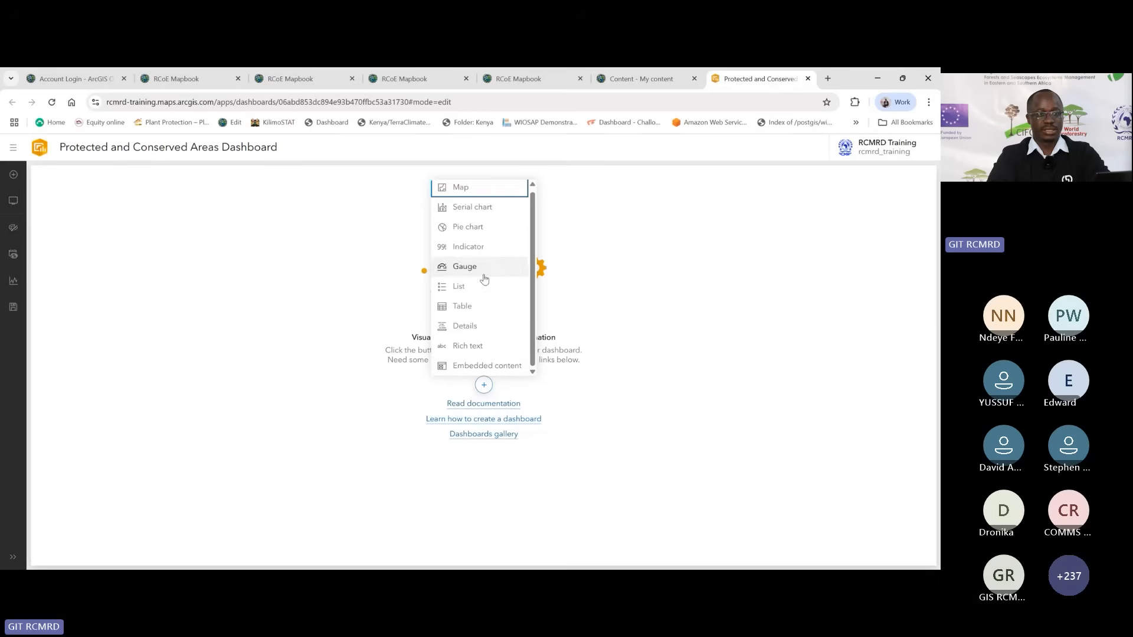
click(604, 419)
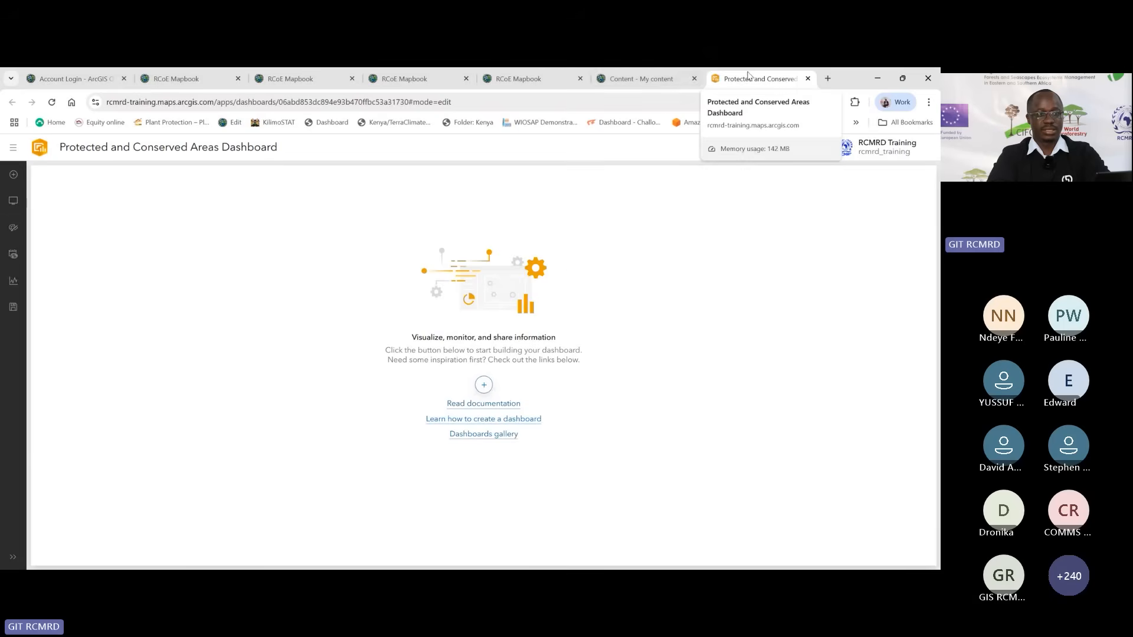
click(640, 79)
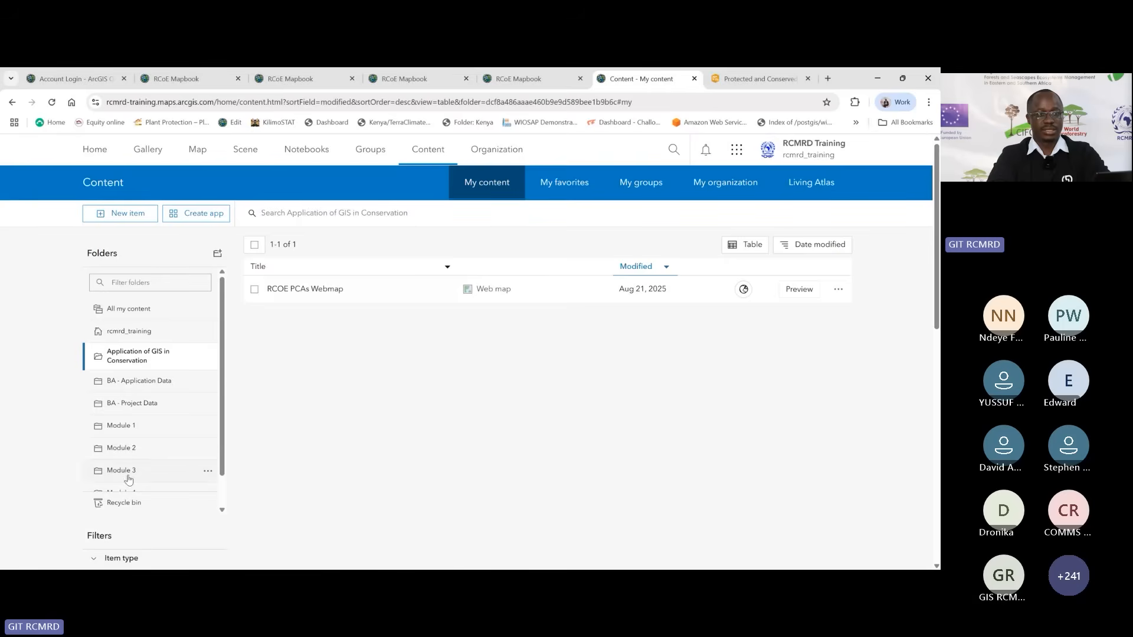
click(141, 363)
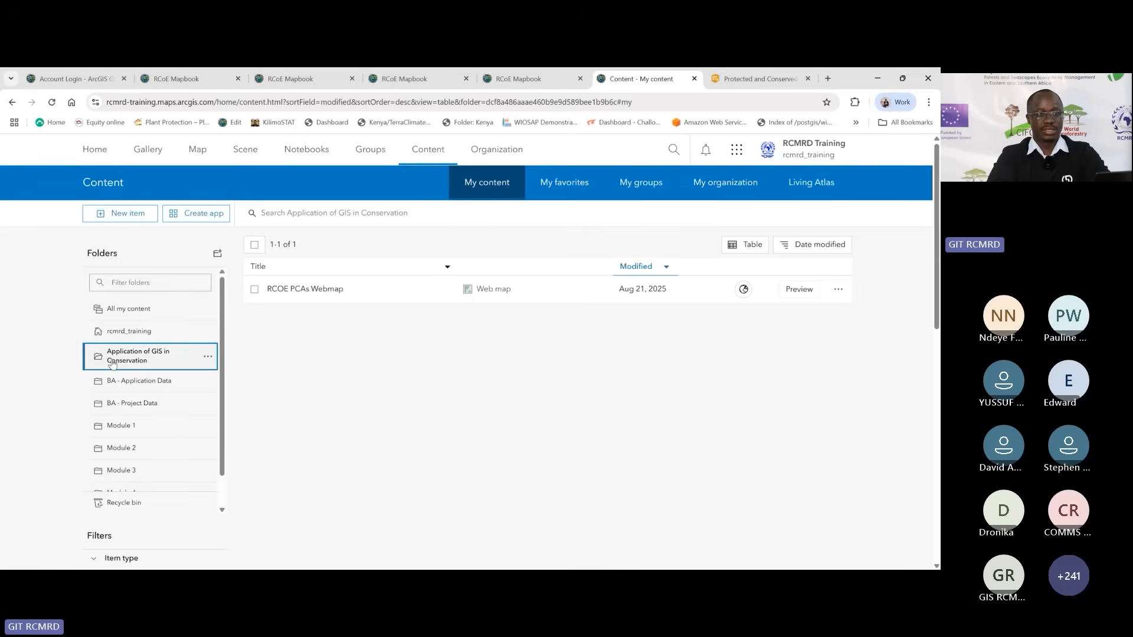
click(209, 215)
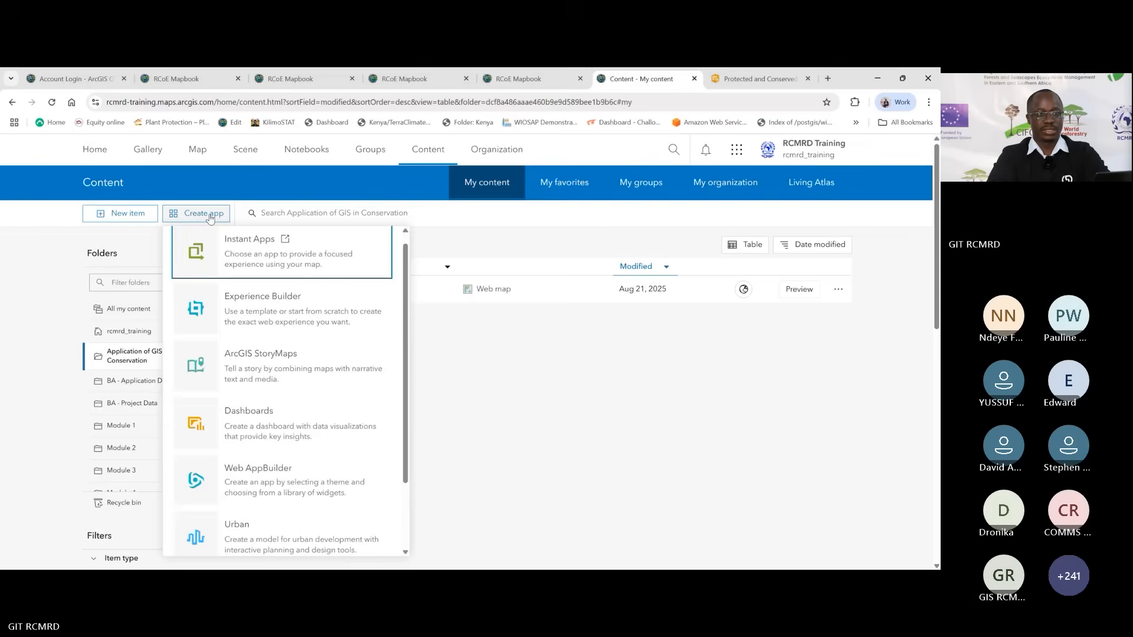
click(248, 422)
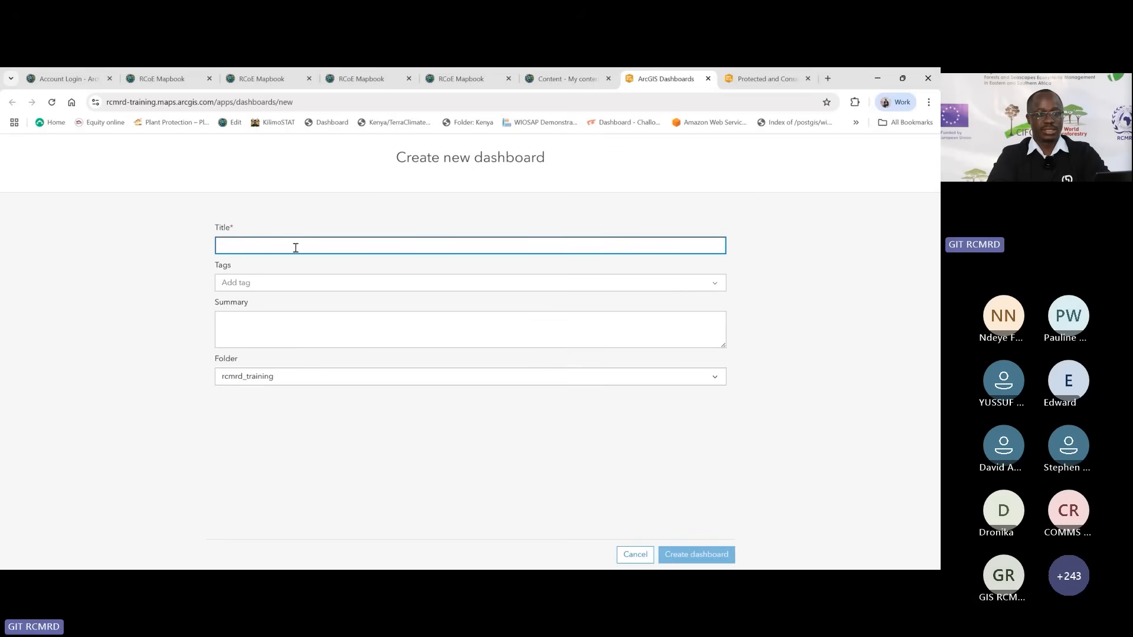
click(249, 284)
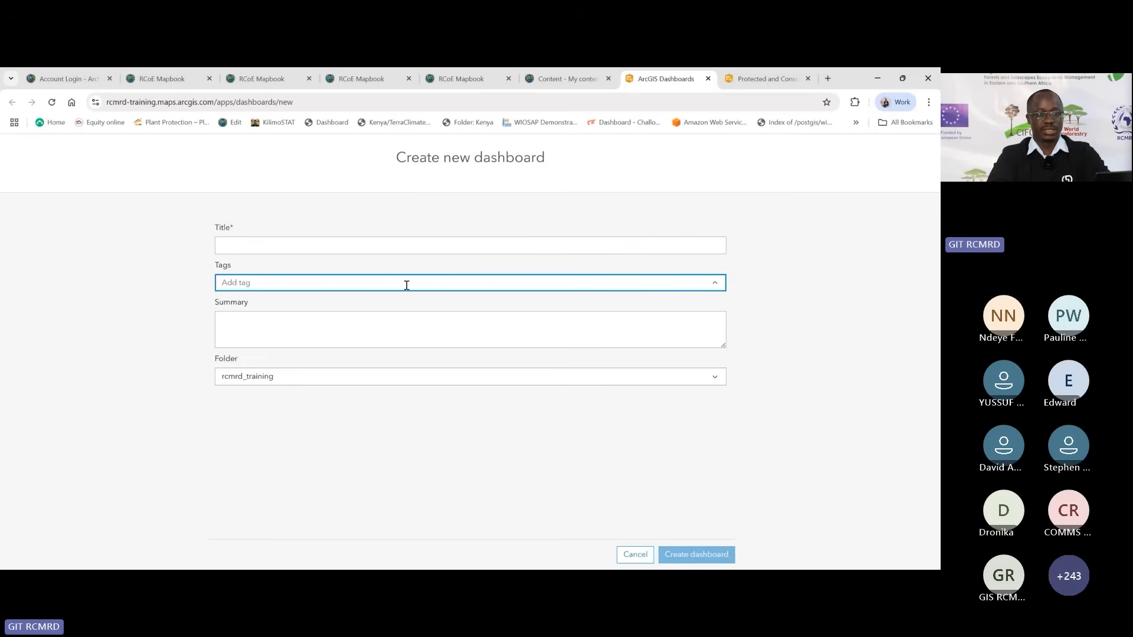
click(248, 339)
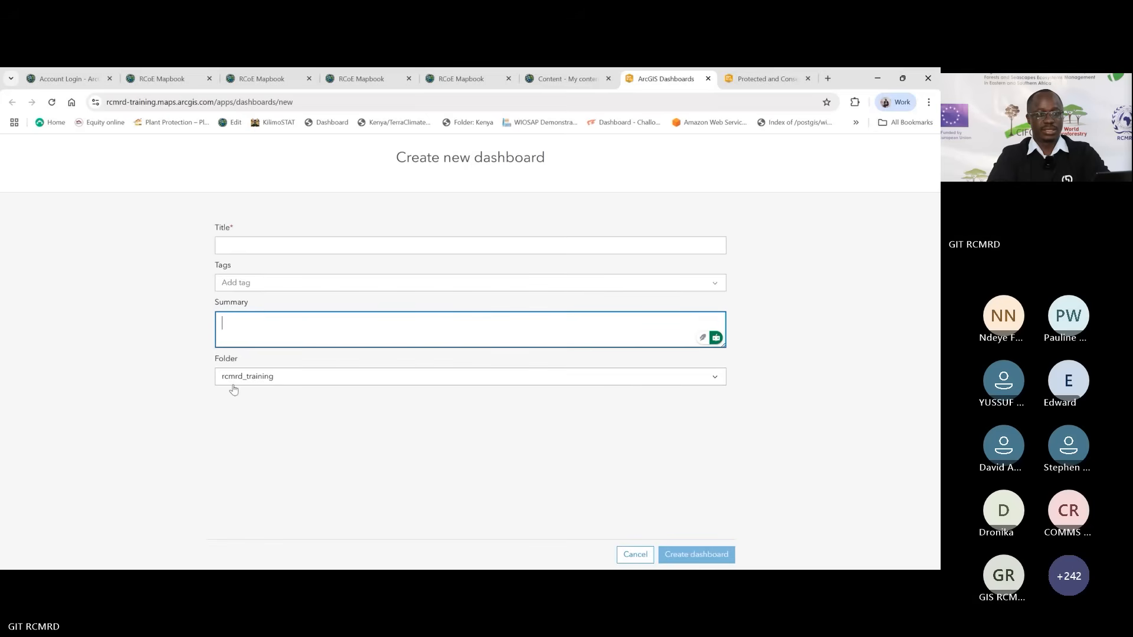
click(287, 386)
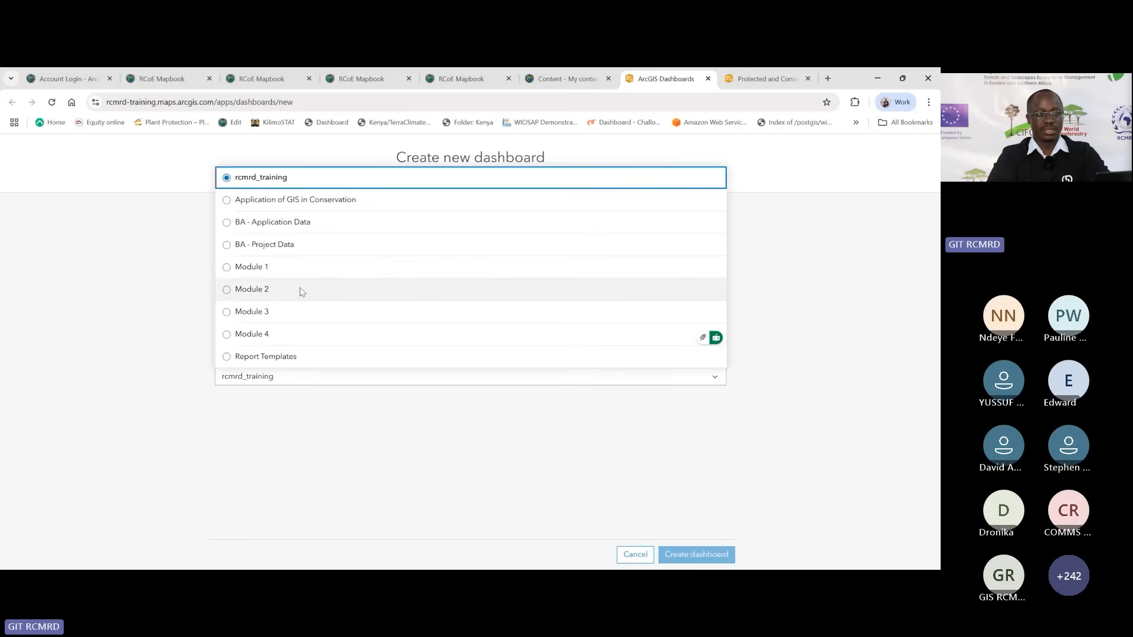
click(229, 203)
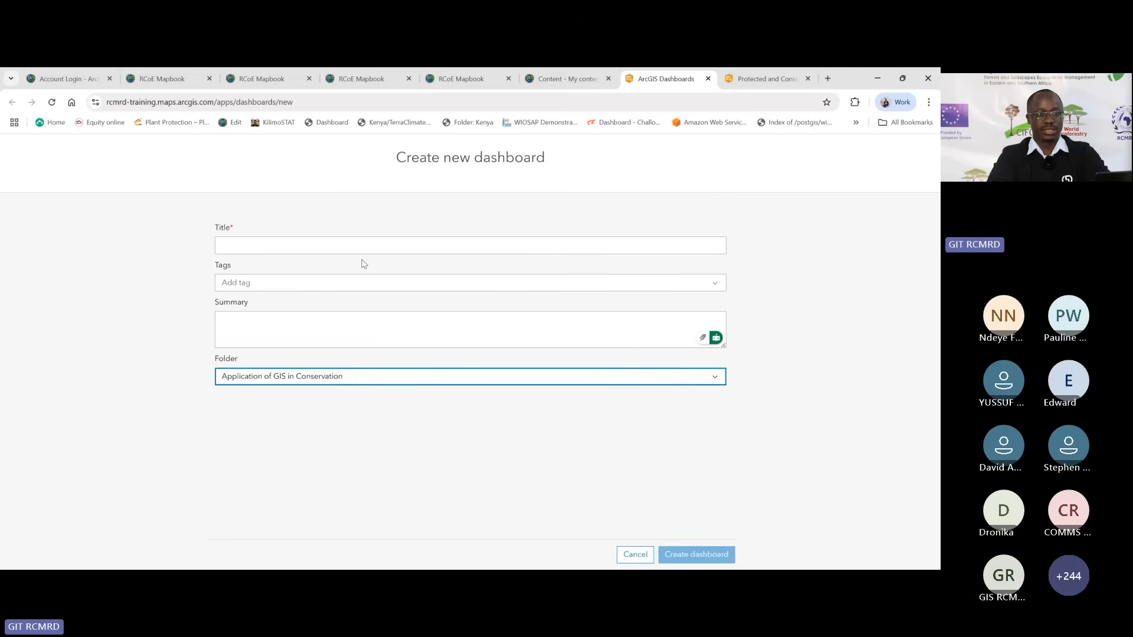
click(295, 242)
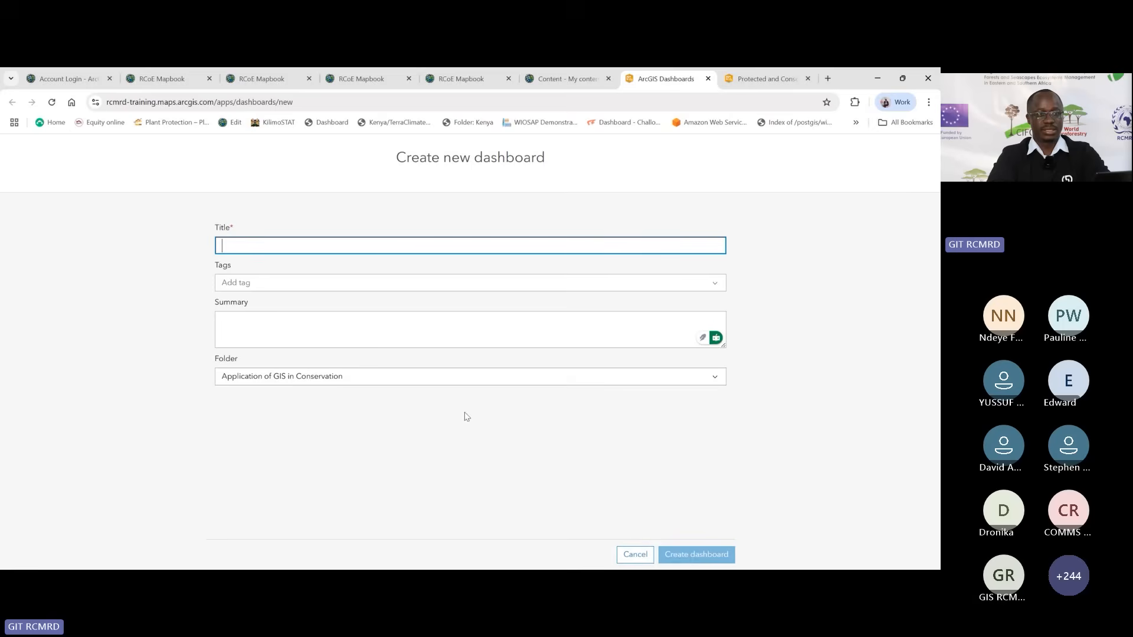
click(635, 556)
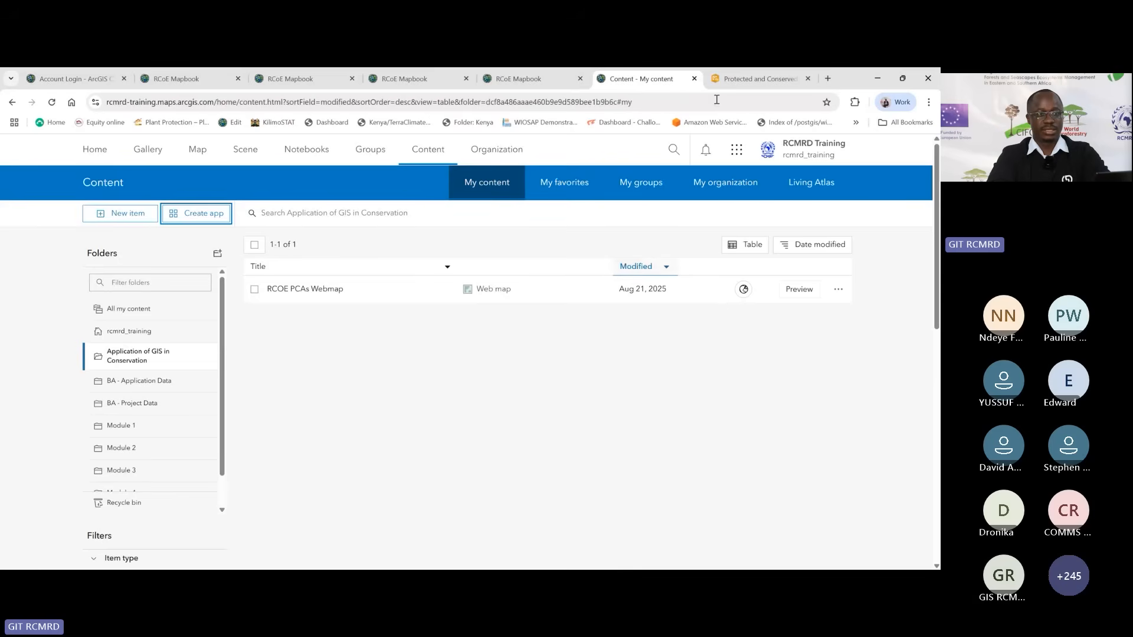
Step: Add a Map element to the Protected and Conserved Areas Dashboard using the RCOE PCAs Webmap
click(752, 69)
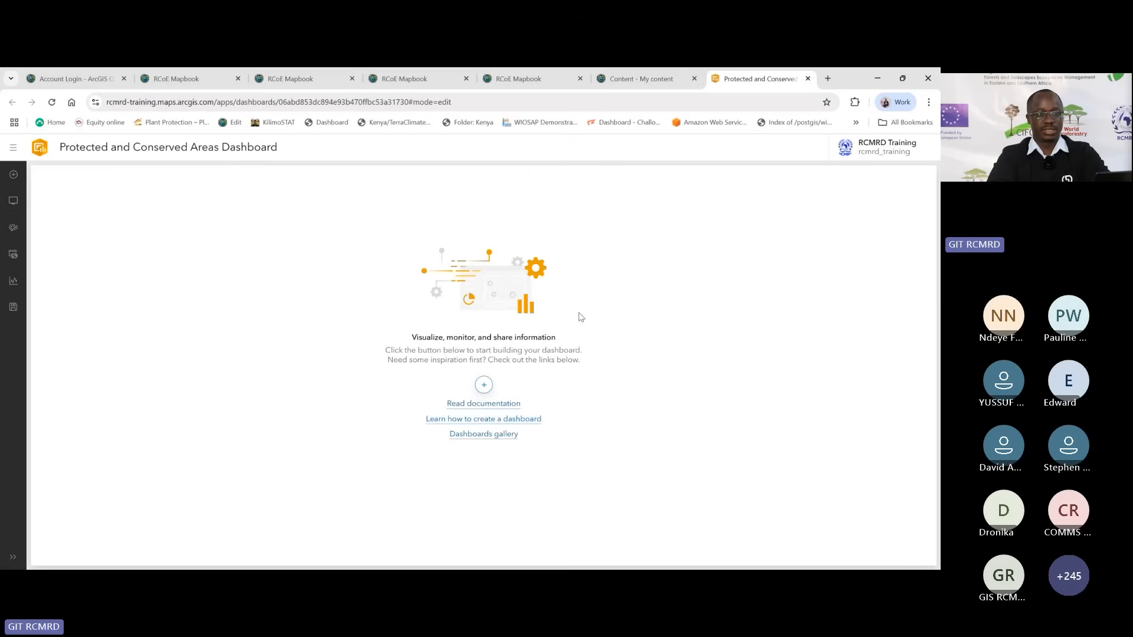
click(484, 386)
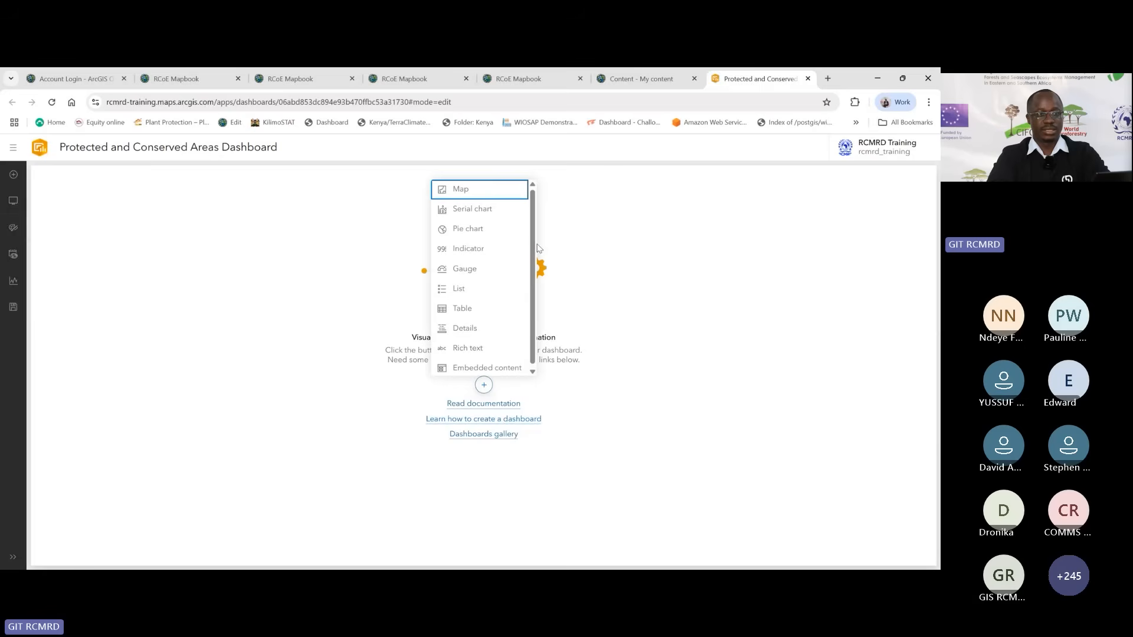
drag(533, 239, 529, 248)
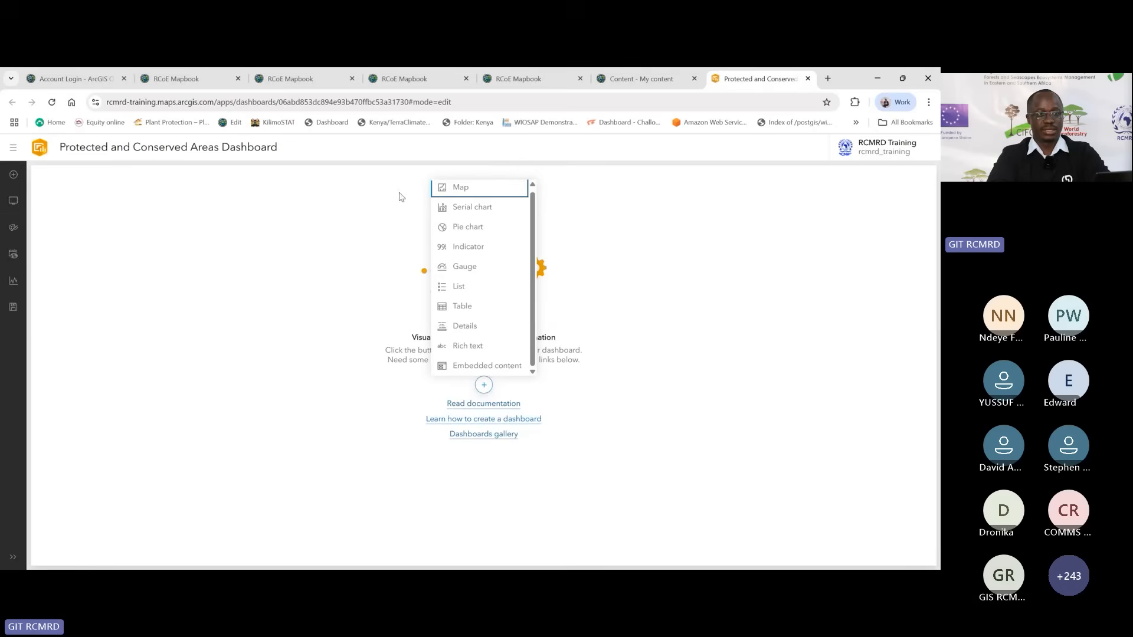
click(458, 187)
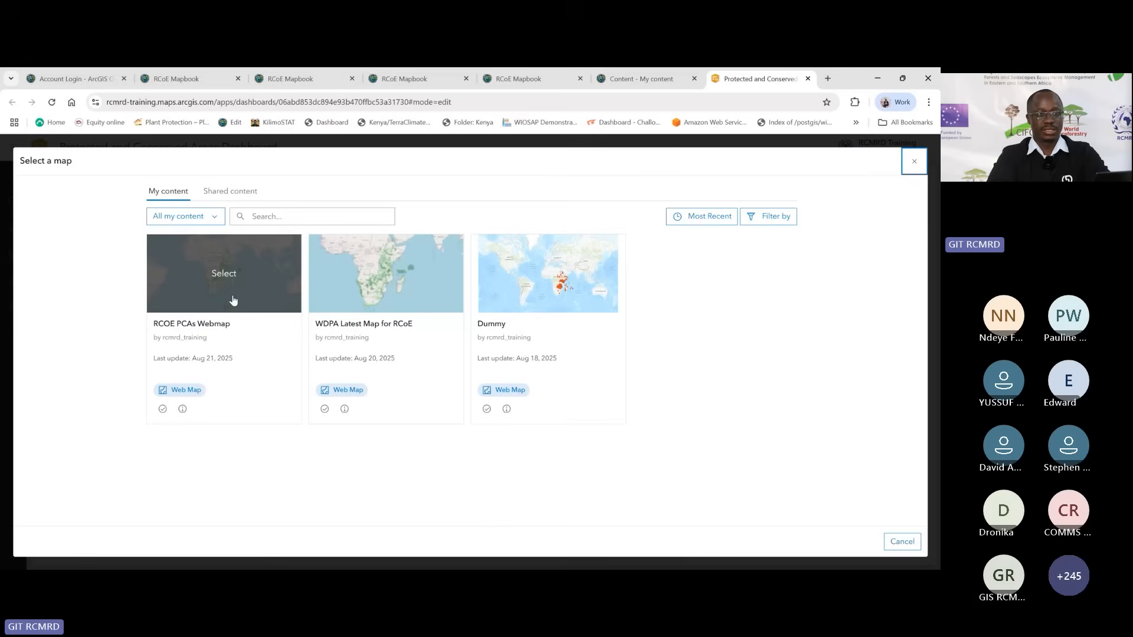
drag(153, 323, 235, 329)
click(237, 329)
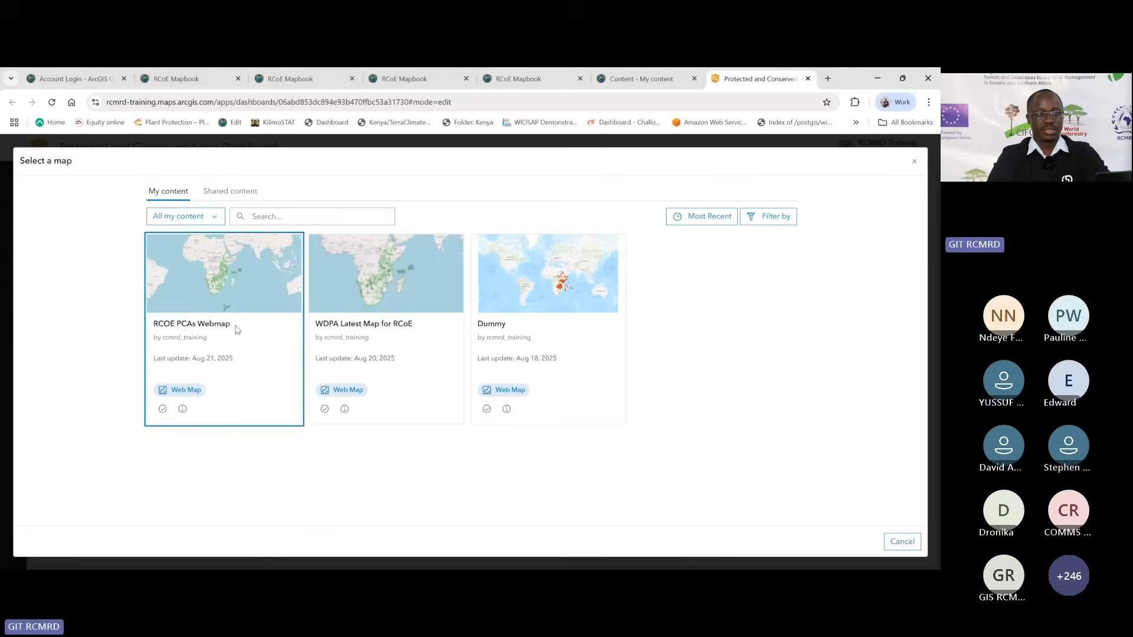
click(224, 286)
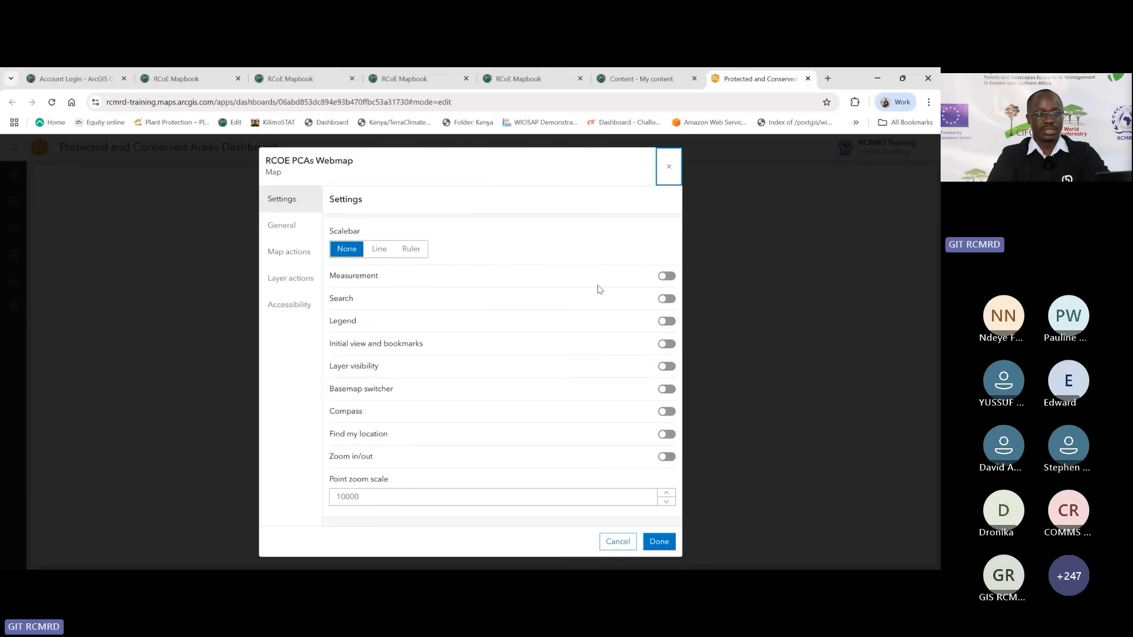
Step: Enable the Measurement, Legend, Search and Layer visibility tools for the RCOE PCAs Webmap element
click(668, 279)
click(671, 325)
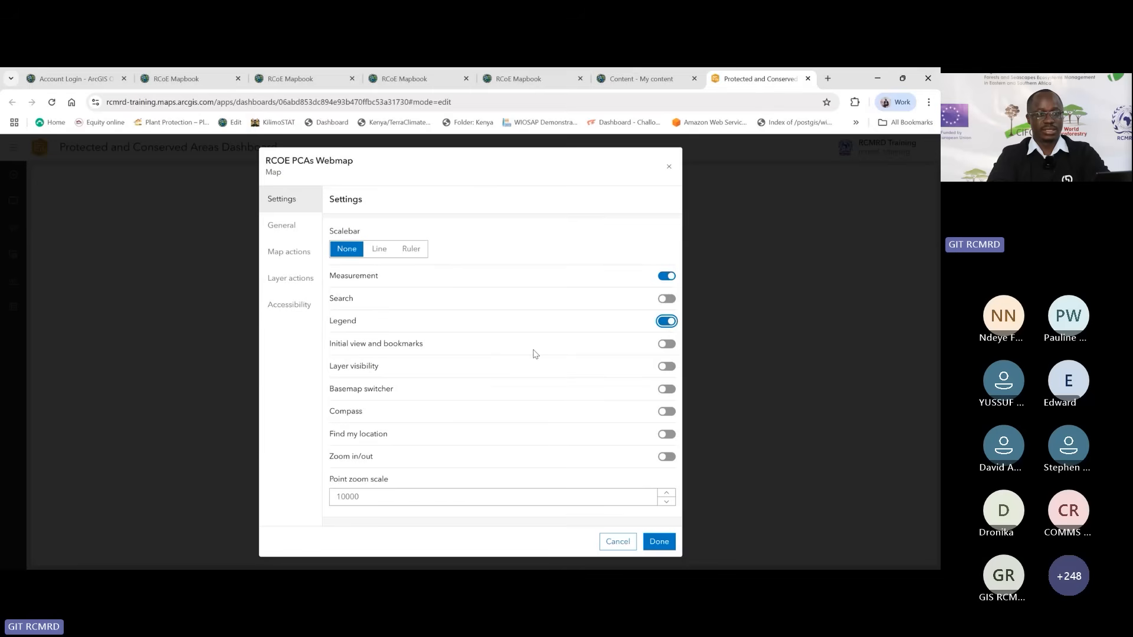
click(667, 299)
click(667, 367)
drag(378, 368, 324, 371)
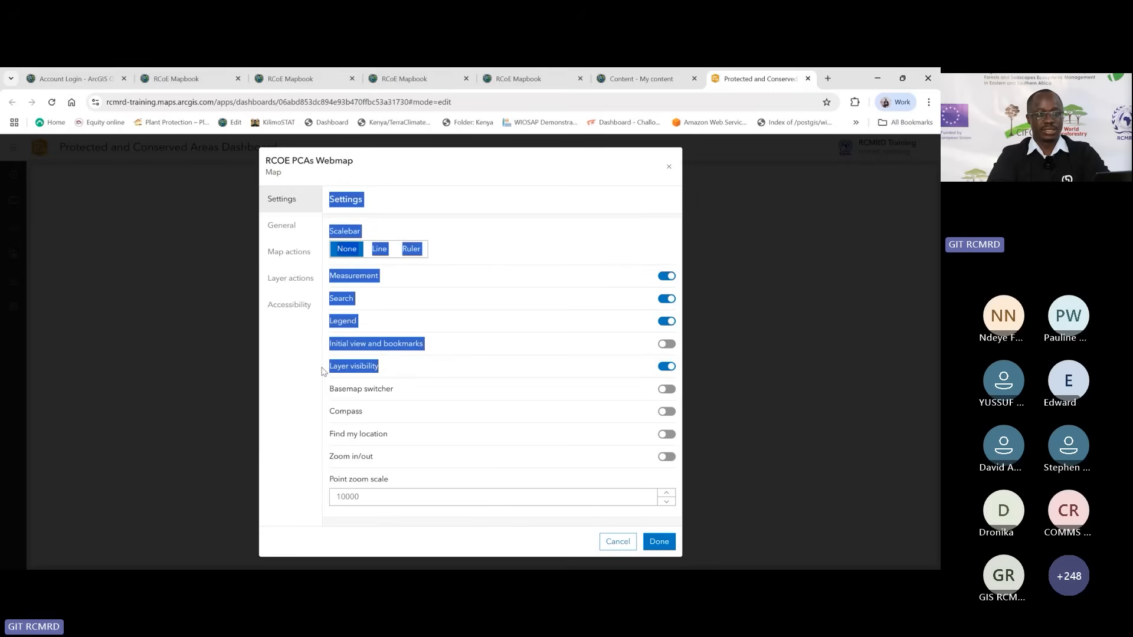
click(397, 372)
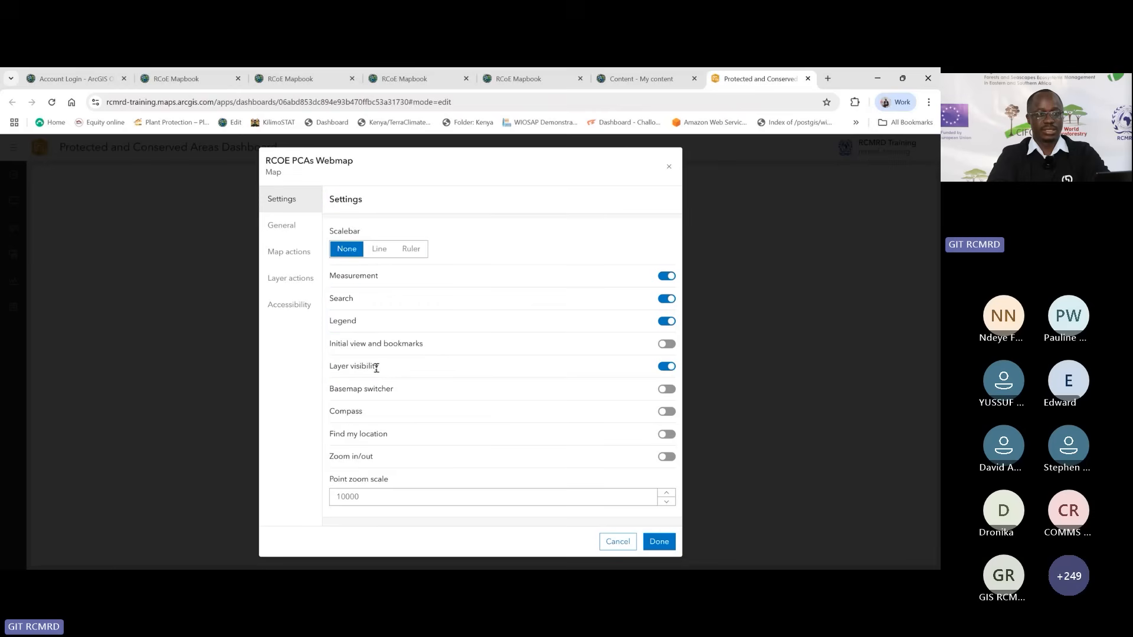
drag(376, 368, 331, 367)
Step: Enable Basemap switcher, Compass, Find my location, Zoom in/out, and Initial view and bookmarks, and set the map's scalebar to Line
click(601, 390)
click(673, 415)
click(668, 435)
click(669, 458)
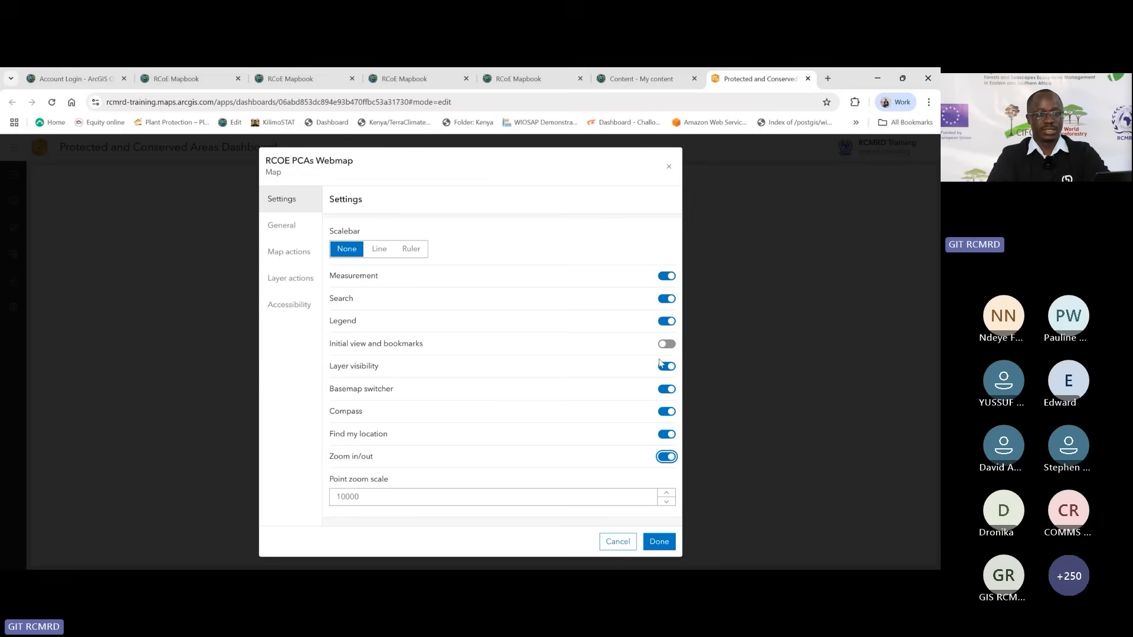
click(672, 344)
click(380, 250)
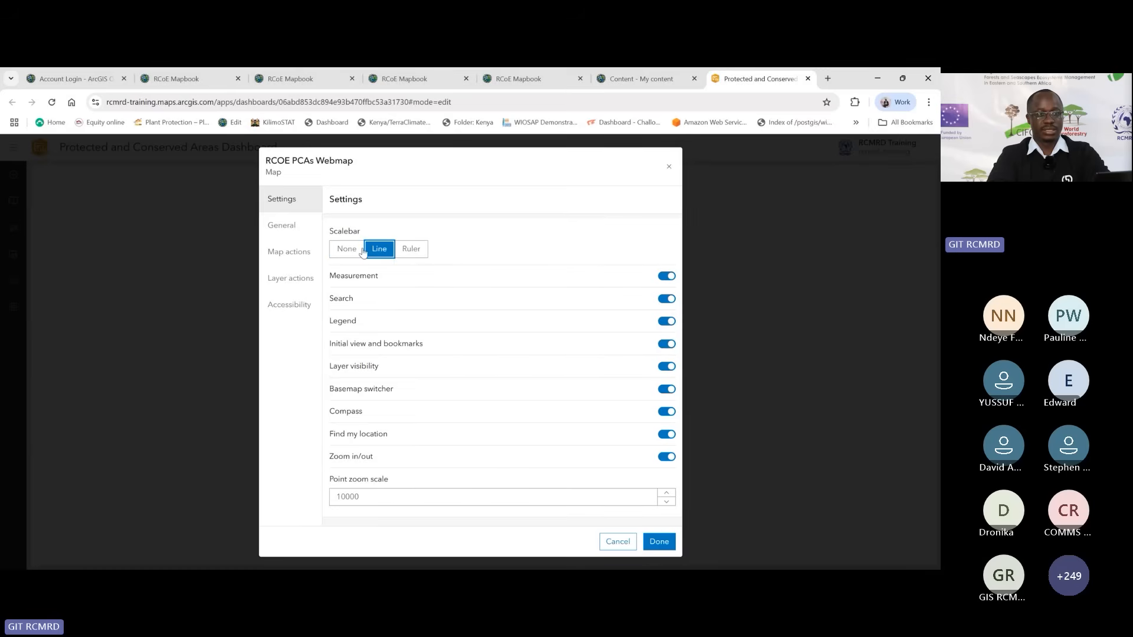
Step: Set the map element's header title to "RCoE PCAs Webmap" and finish configuring the map
click(298, 235)
click(387, 268)
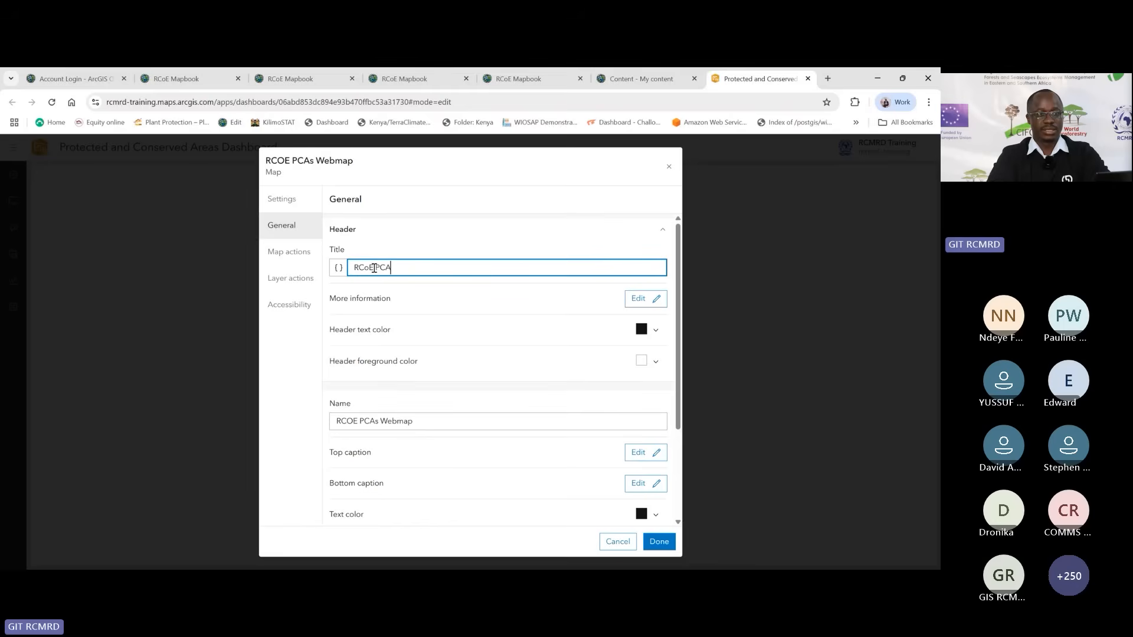
text(Webmap)
drag(435, 269, 375, 267)
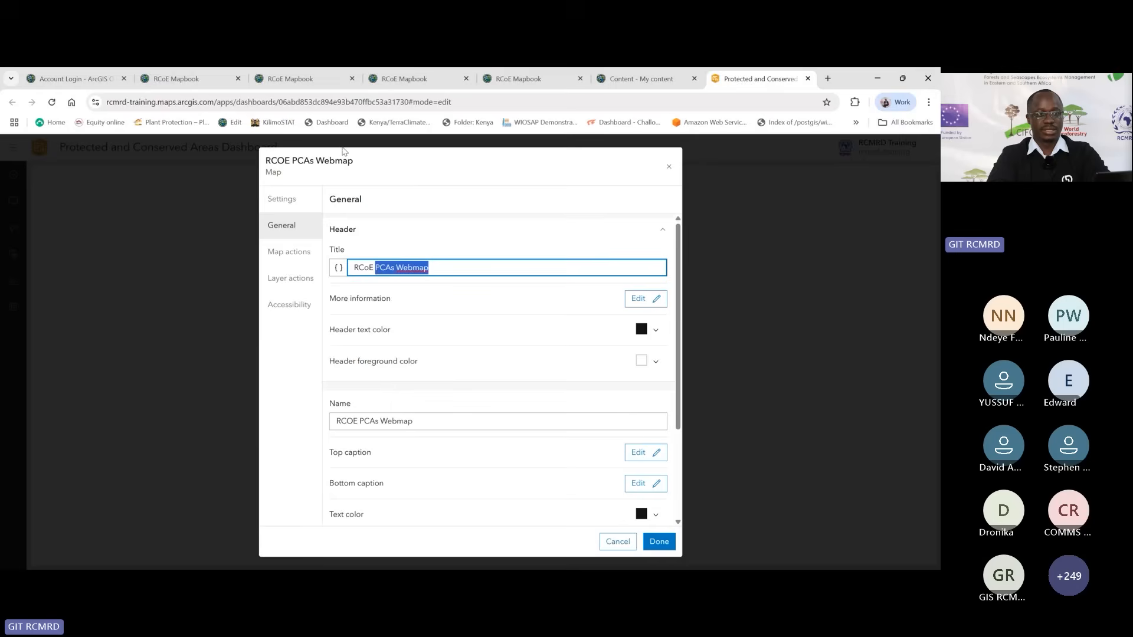
drag(356, 164, 263, 168)
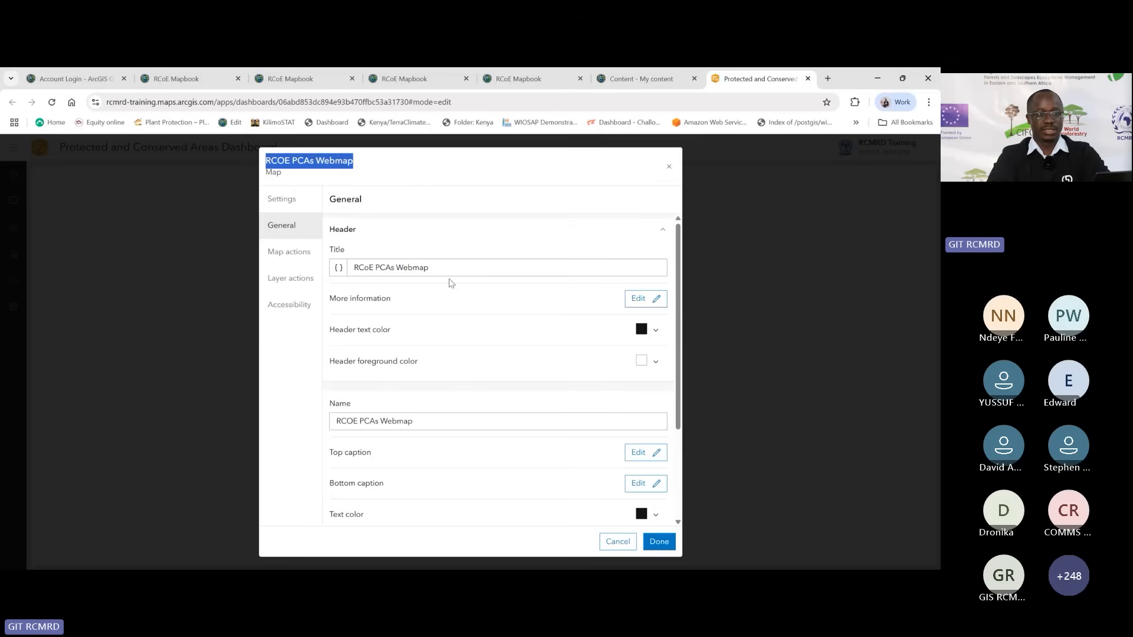
click(448, 272)
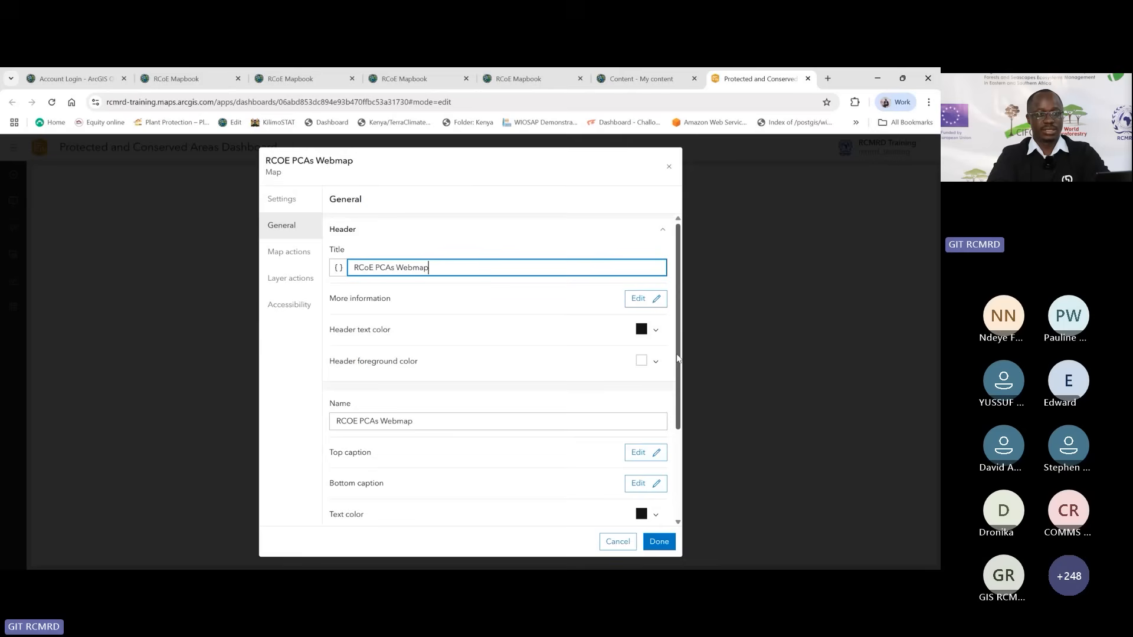
drag(679, 363, 683, 480)
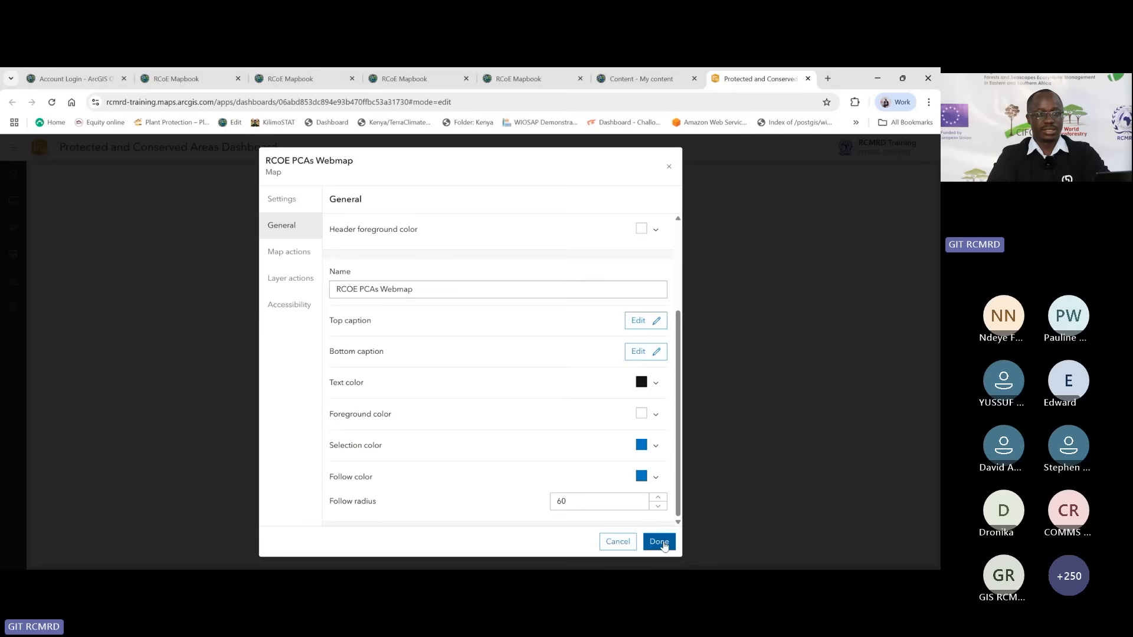
click(660, 543)
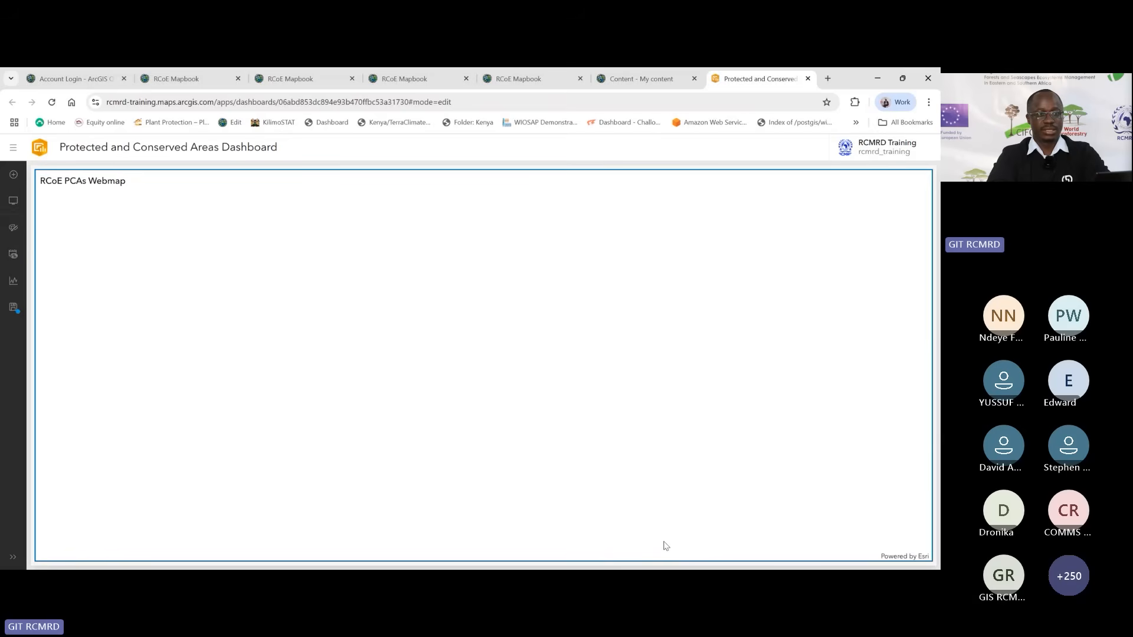
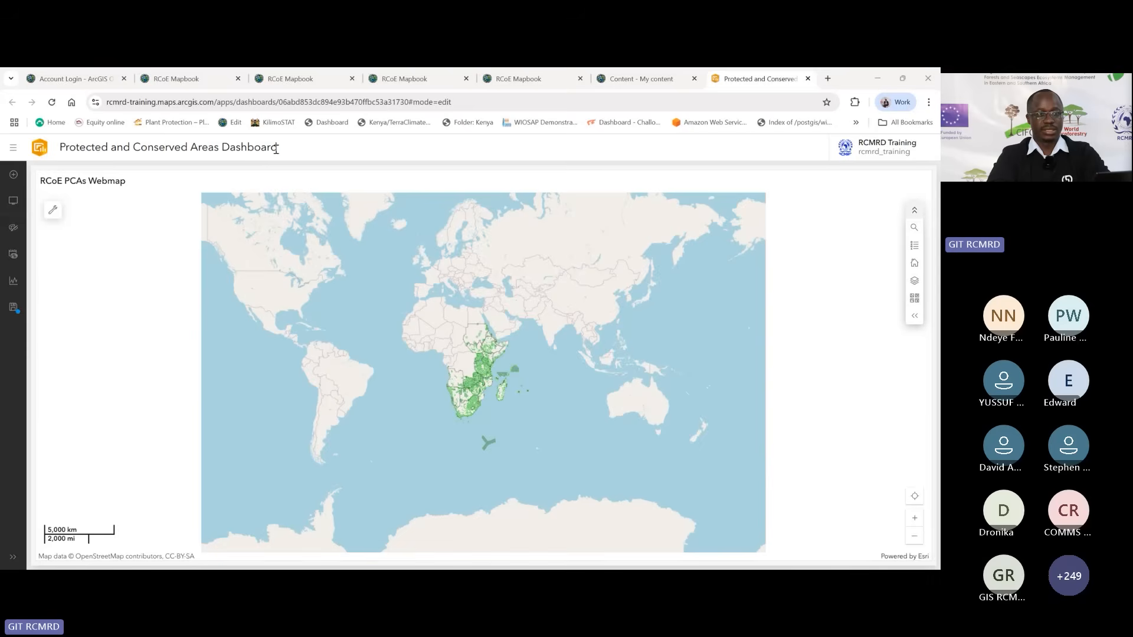
drag(277, 148, 60, 151)
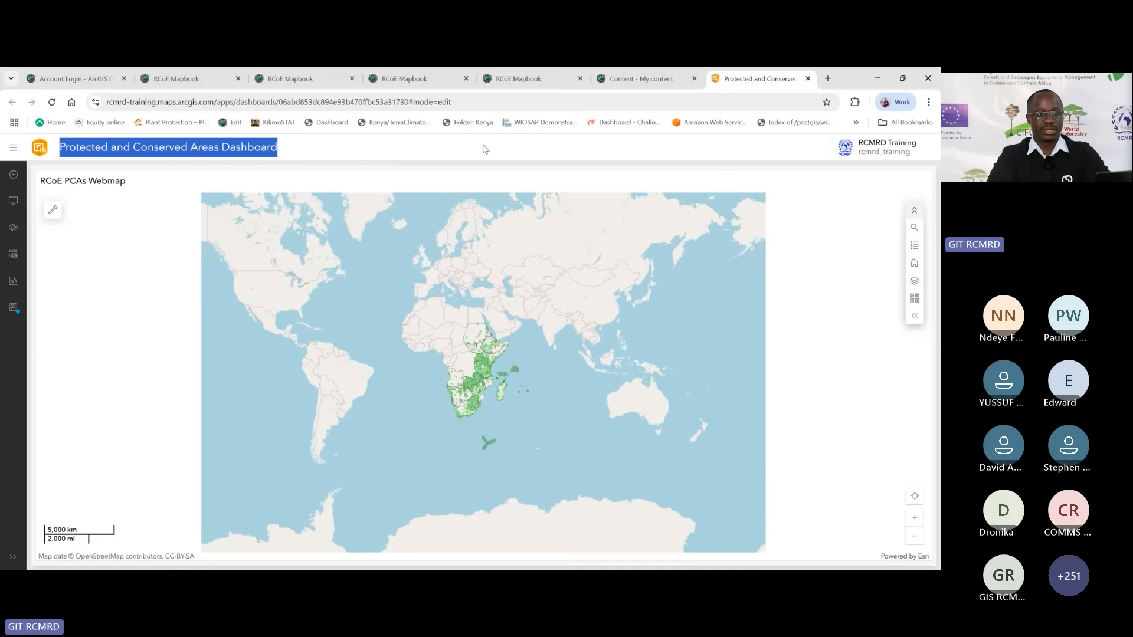
drag(277, 148, 81, 152)
click(174, 146)
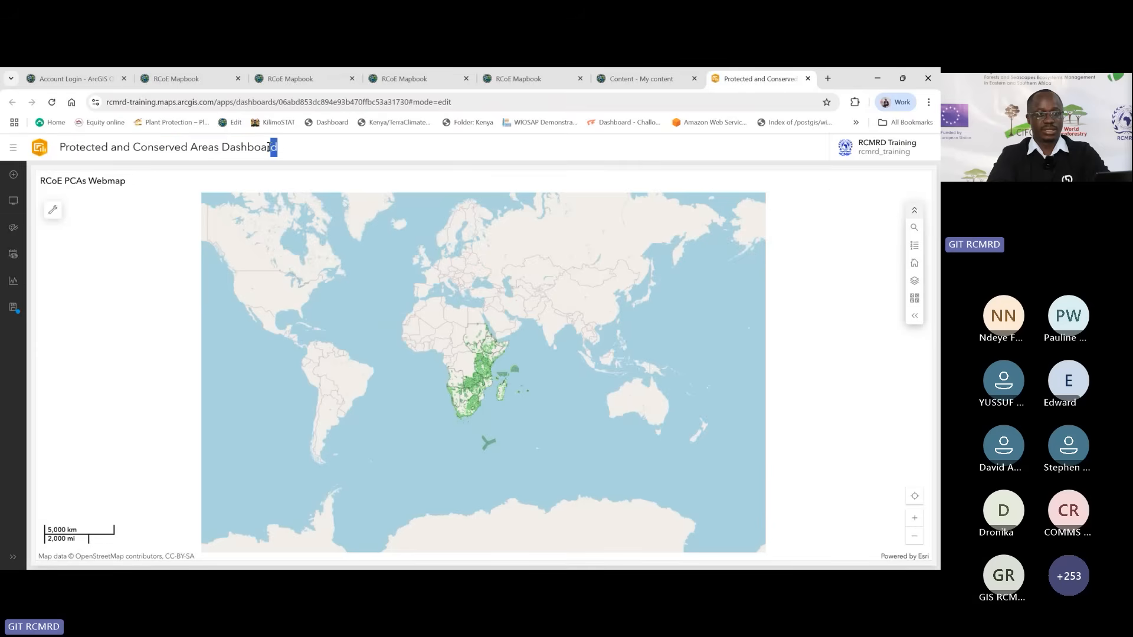
drag(274, 148, 66, 149)
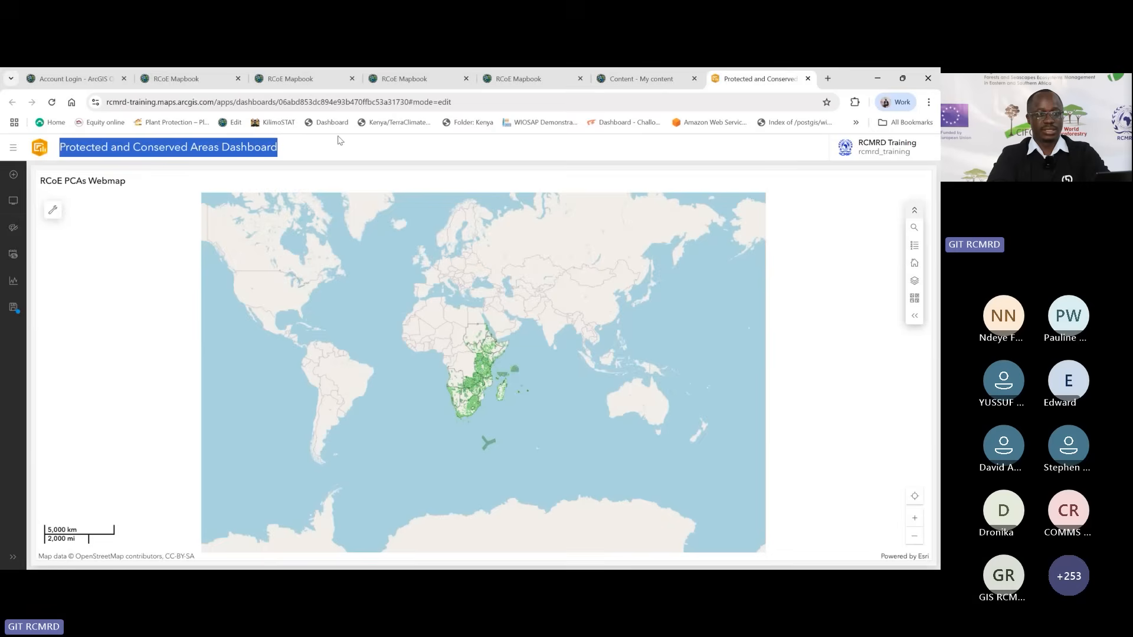
click(351, 155)
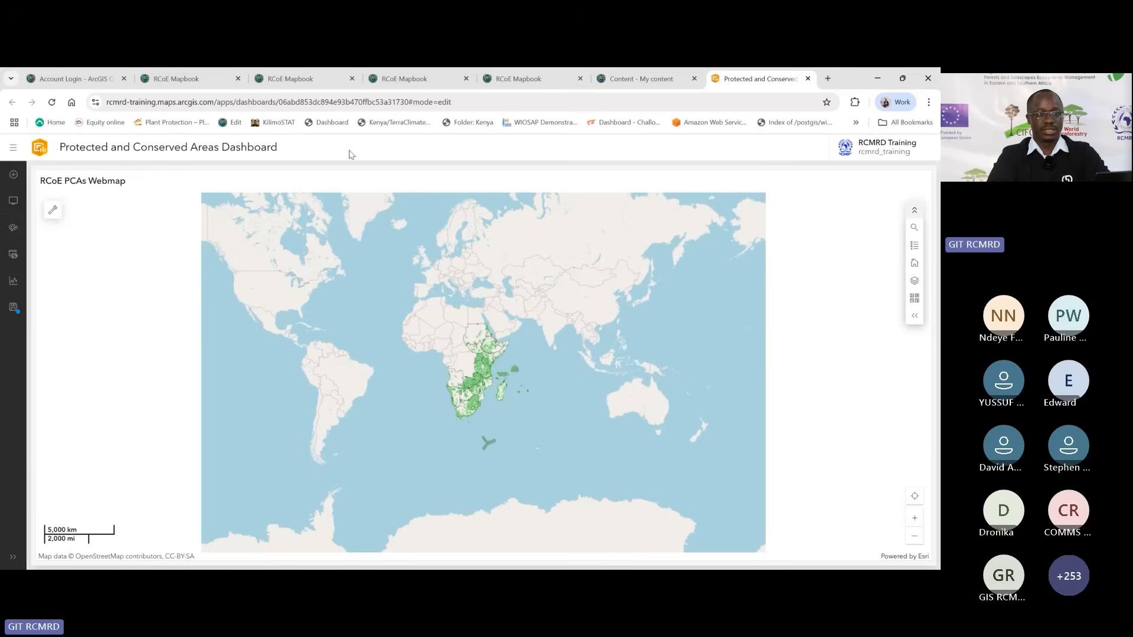
Step: Add a header to the dashboard's desktop view with the title "Protected and Conserved Areas Dashboard"
click(14, 201)
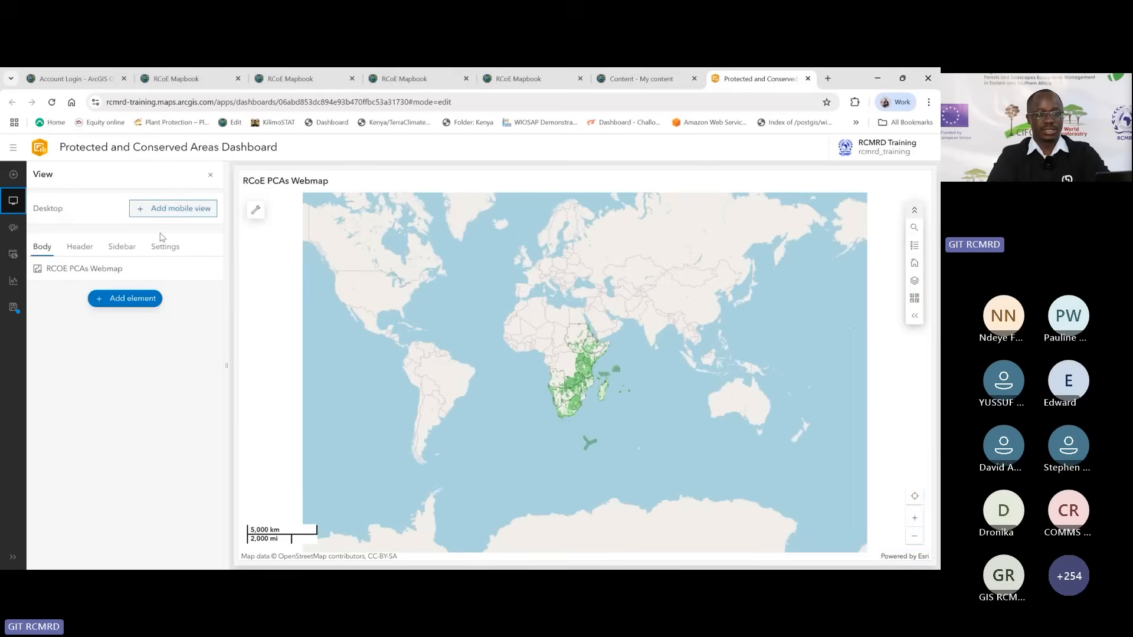
click(77, 250)
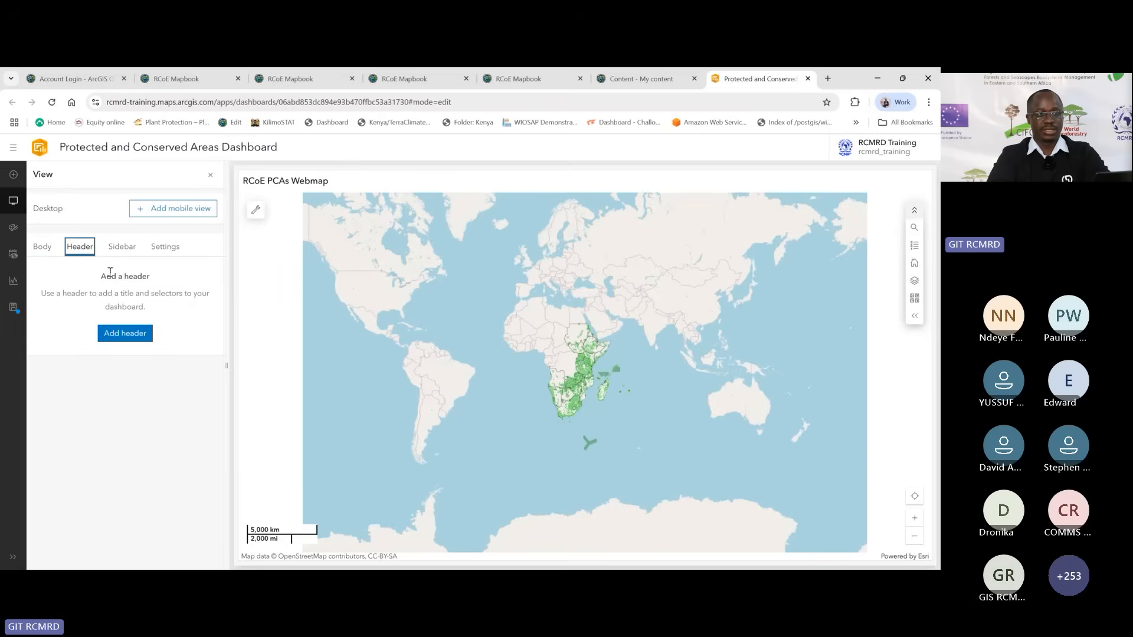
click(131, 336)
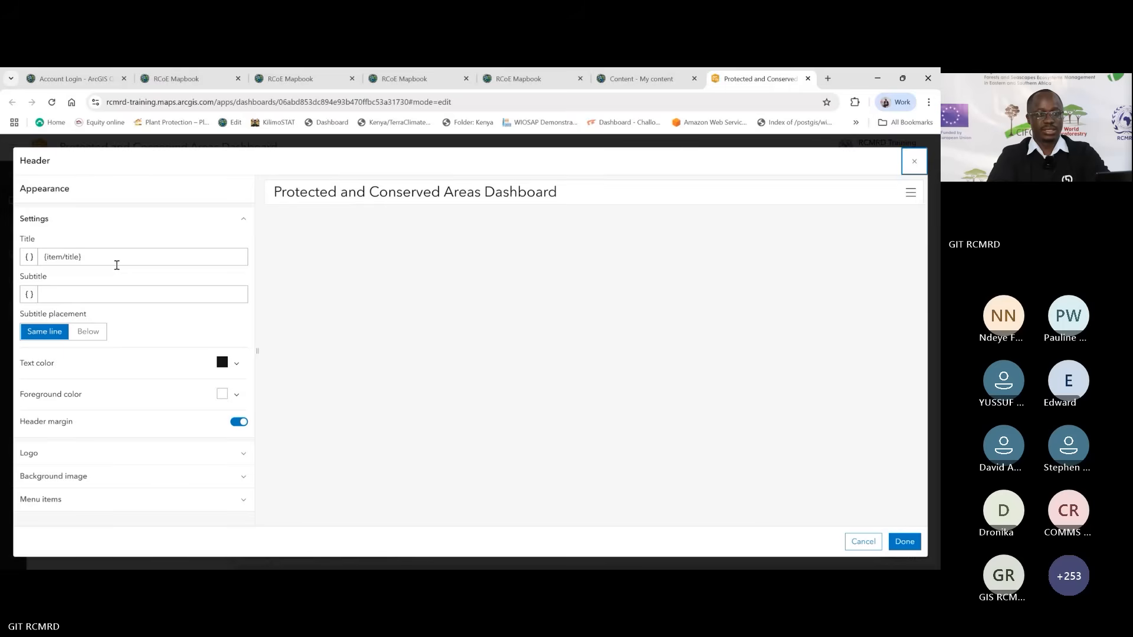
triple_click(103, 256)
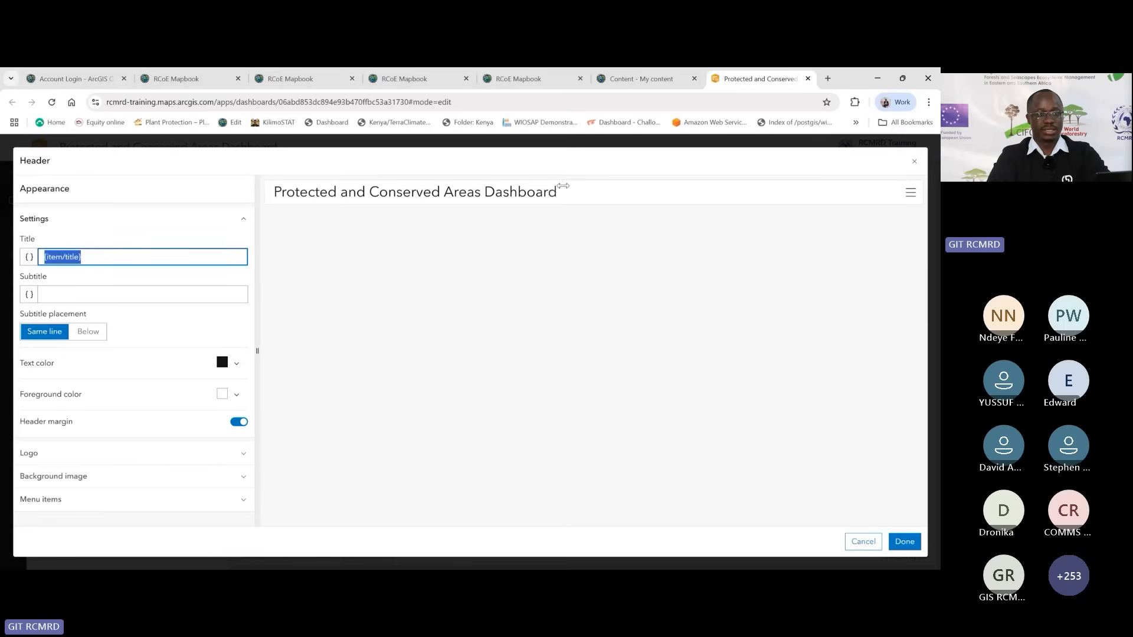
drag(558, 194, 518, 192)
drag(477, 187, 276, 205)
key(ctrl+c)
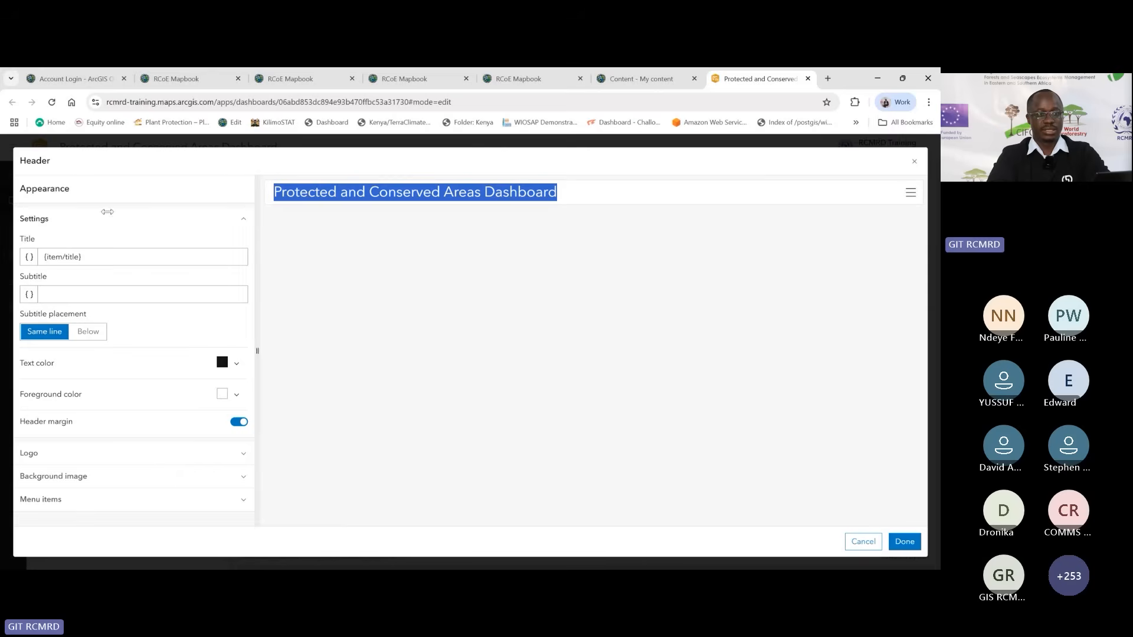
drag(92, 262, 23, 258)
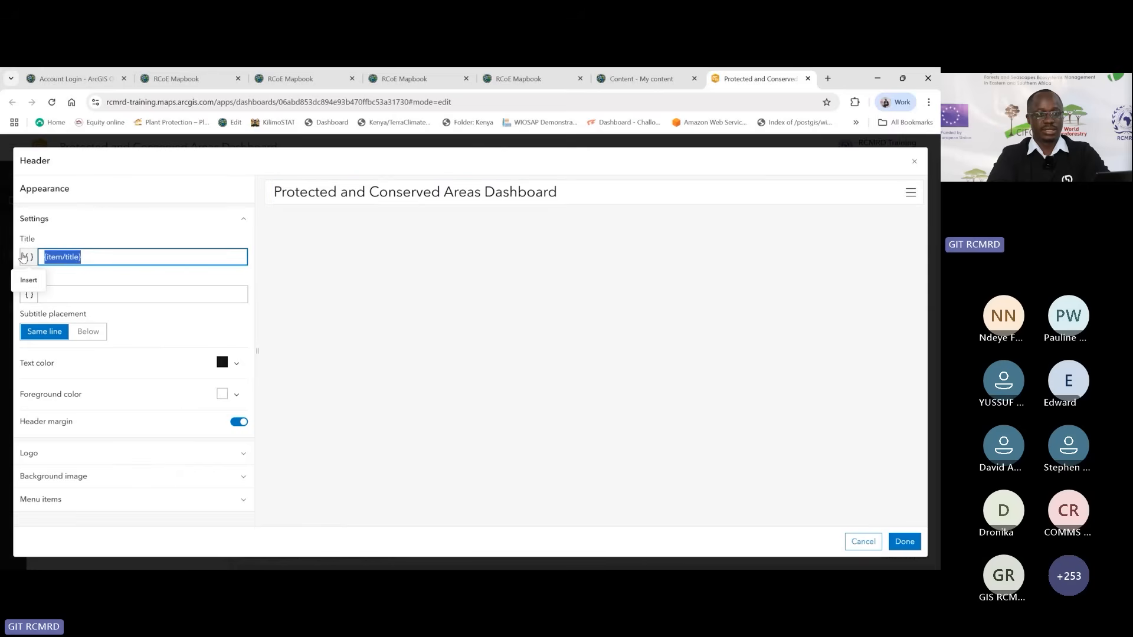
key(ctrl+v)
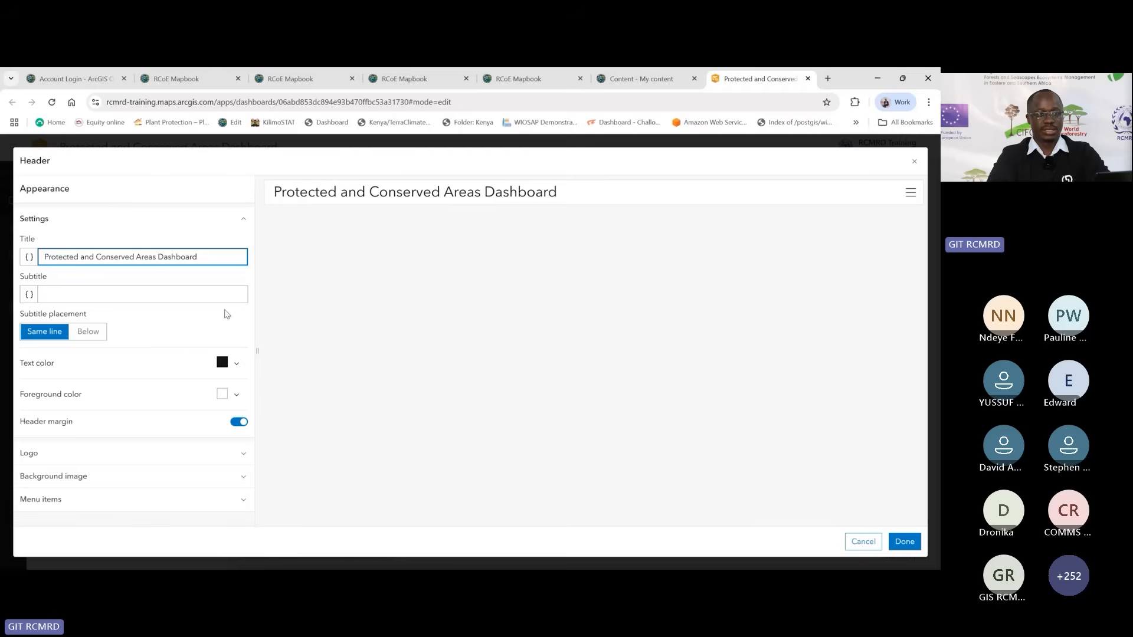
Step: Set the header's foreground color to bright green #09e639
drag(257, 350, 172, 359)
click(236, 395)
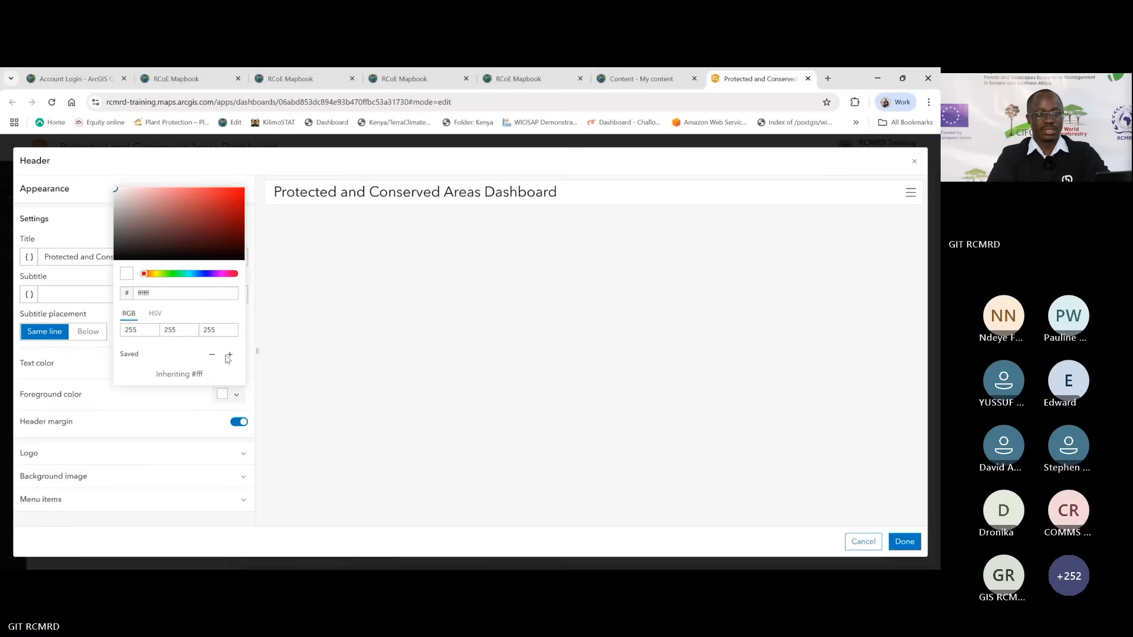
click(177, 274)
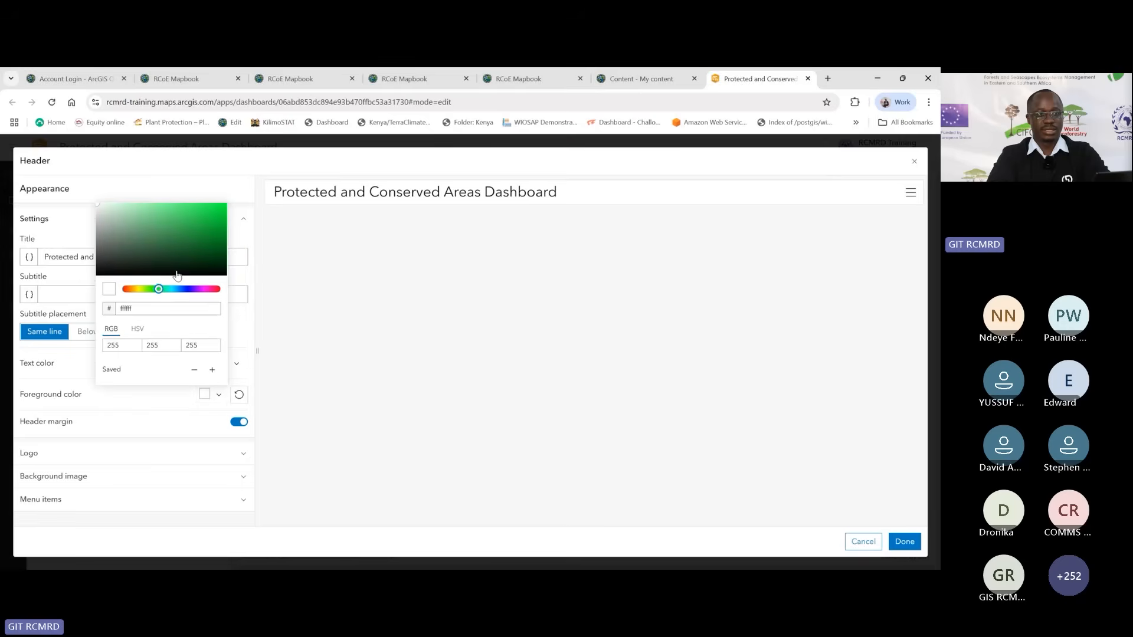
click(213, 221)
click(215, 213)
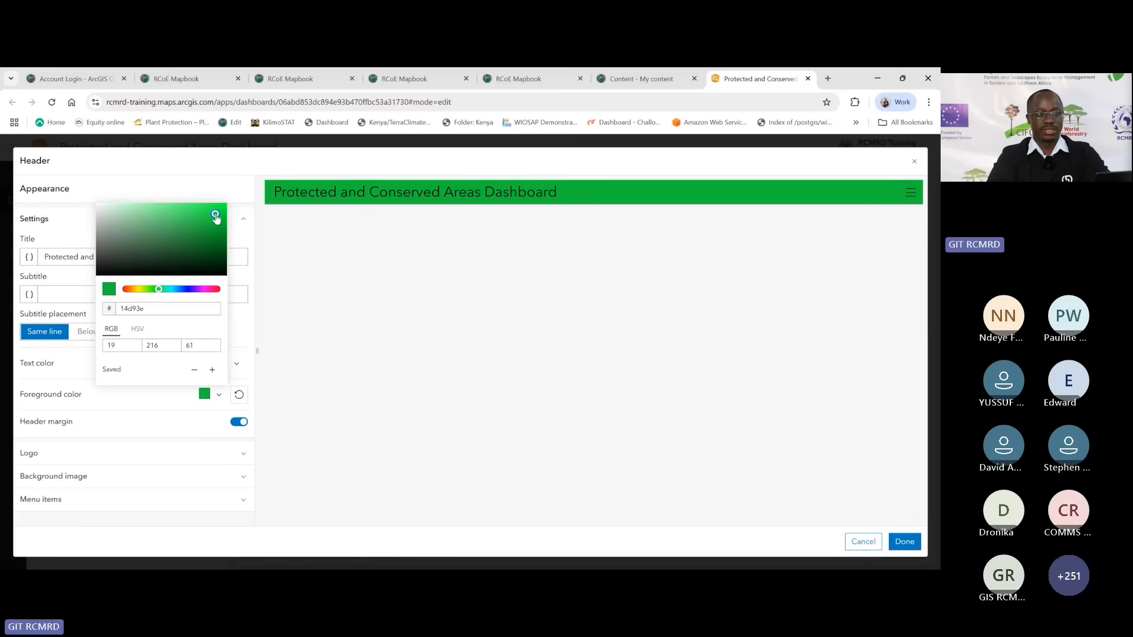
click(221, 211)
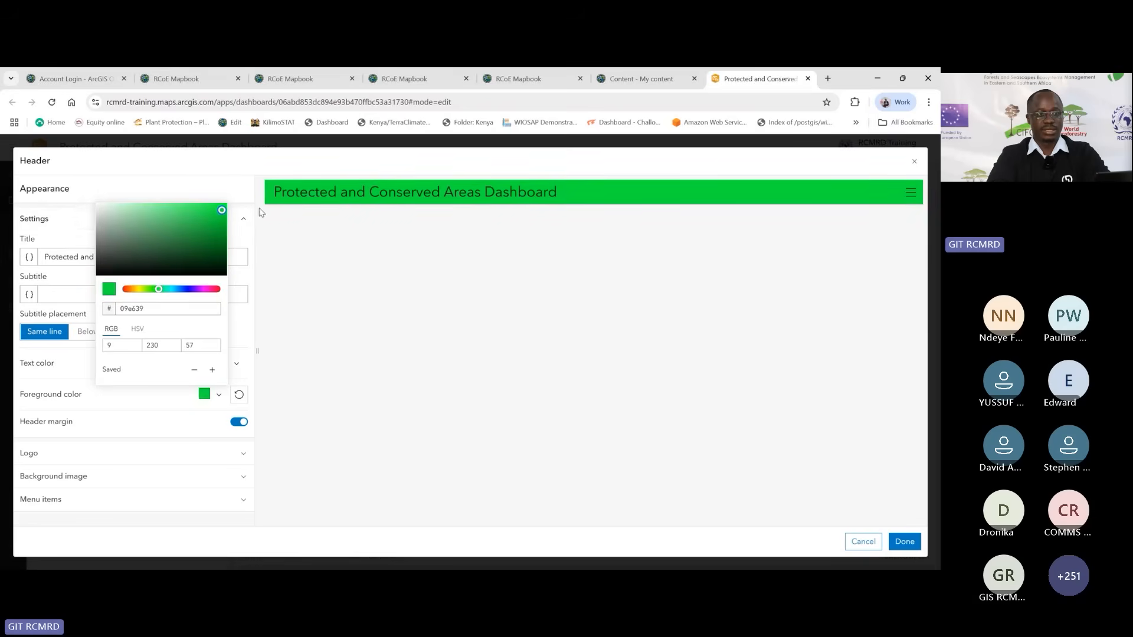
click(285, 244)
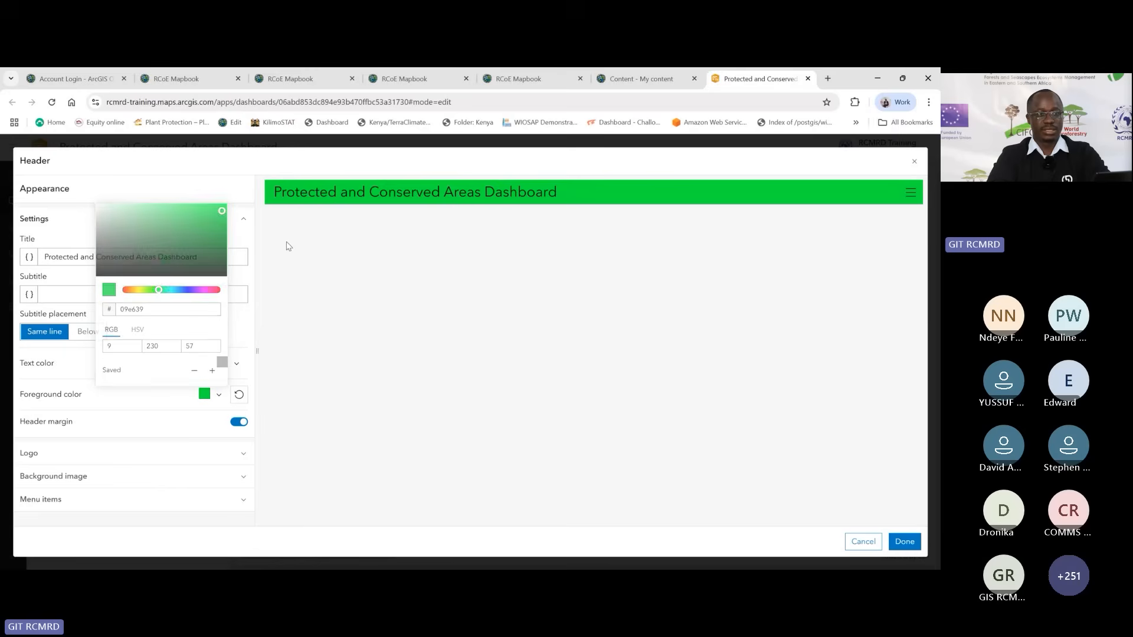
Step: Set the header's text color to white with the hex value ffffff
click(236, 365)
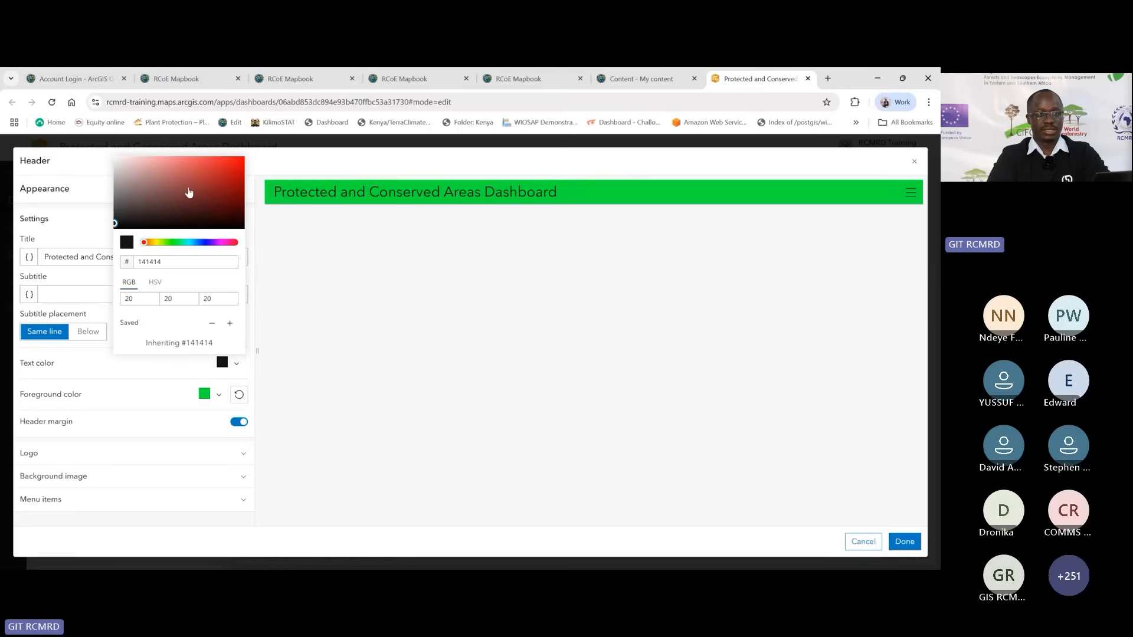
click(188, 192)
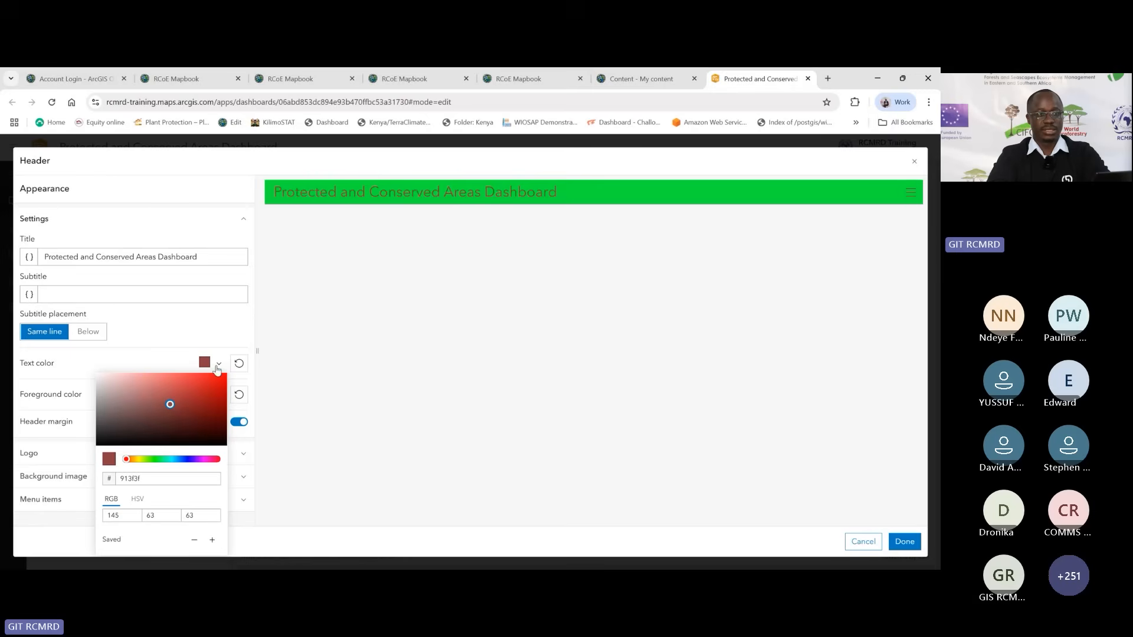
click(168, 390)
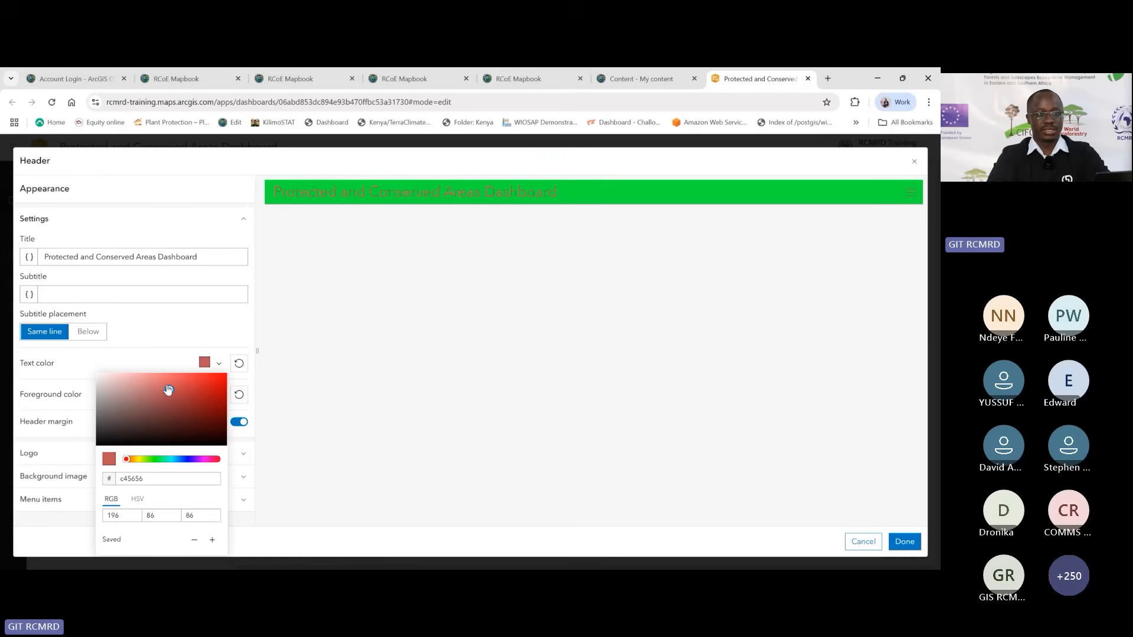
click(166, 385)
drag(152, 478, 96, 479)
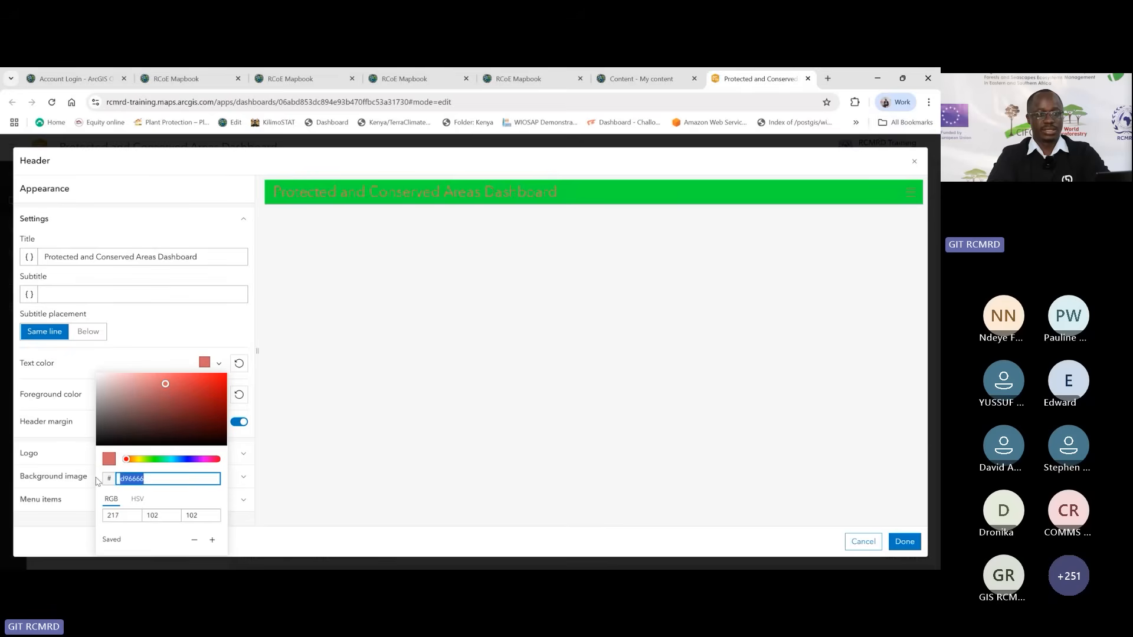
text(ffffff)
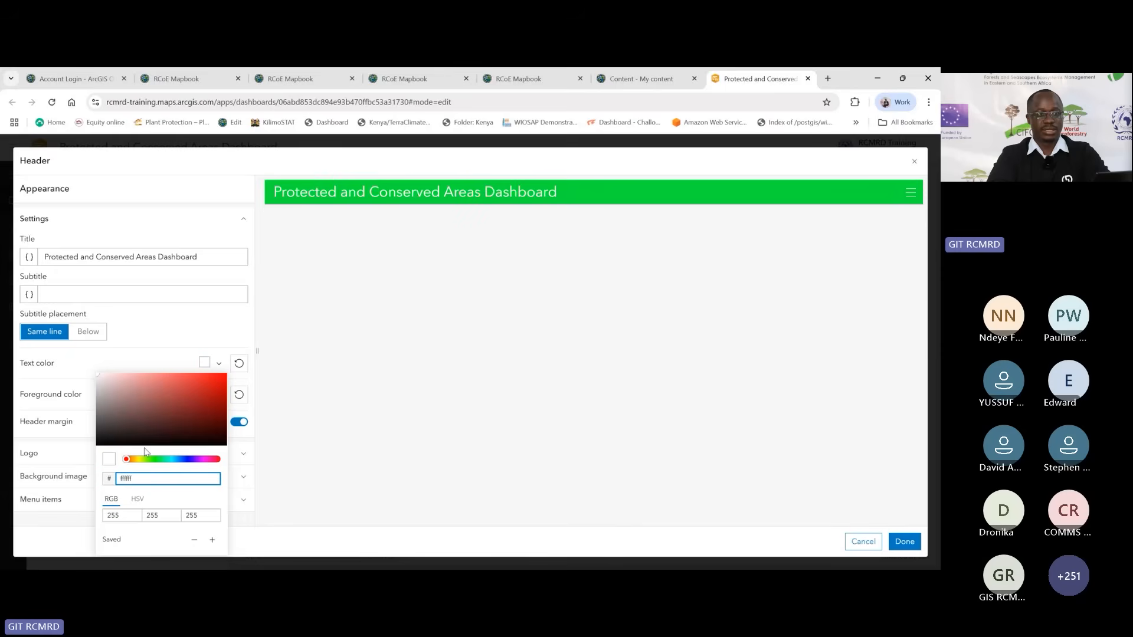
click(278, 348)
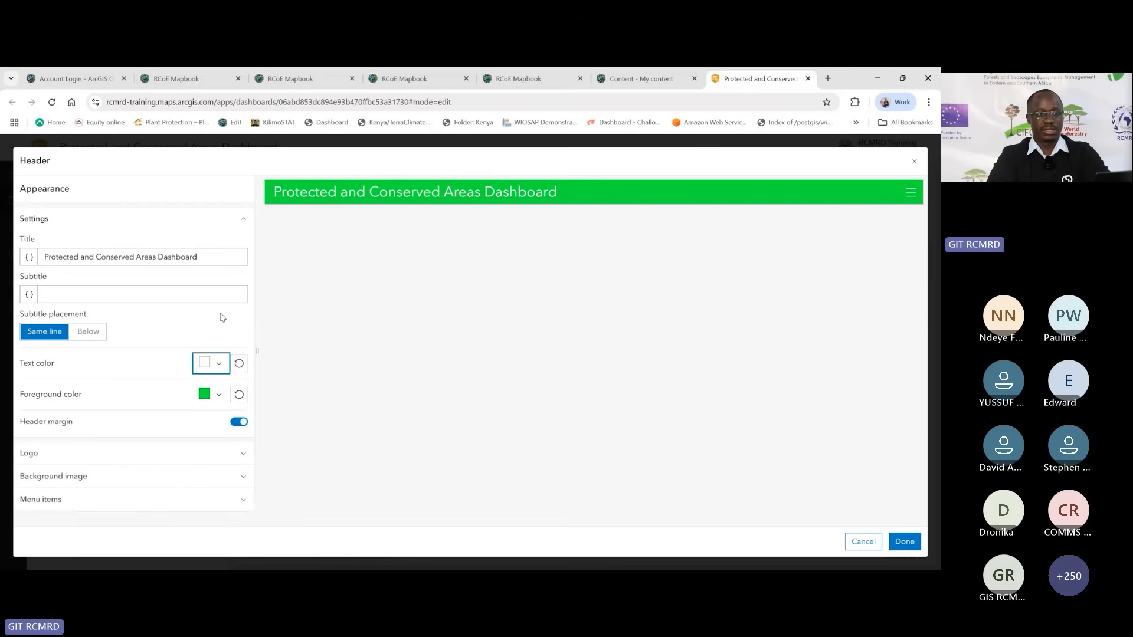
Step: Switch the dashboard header's logo type from an image URL to an icon
click(275, 194)
click(109, 458)
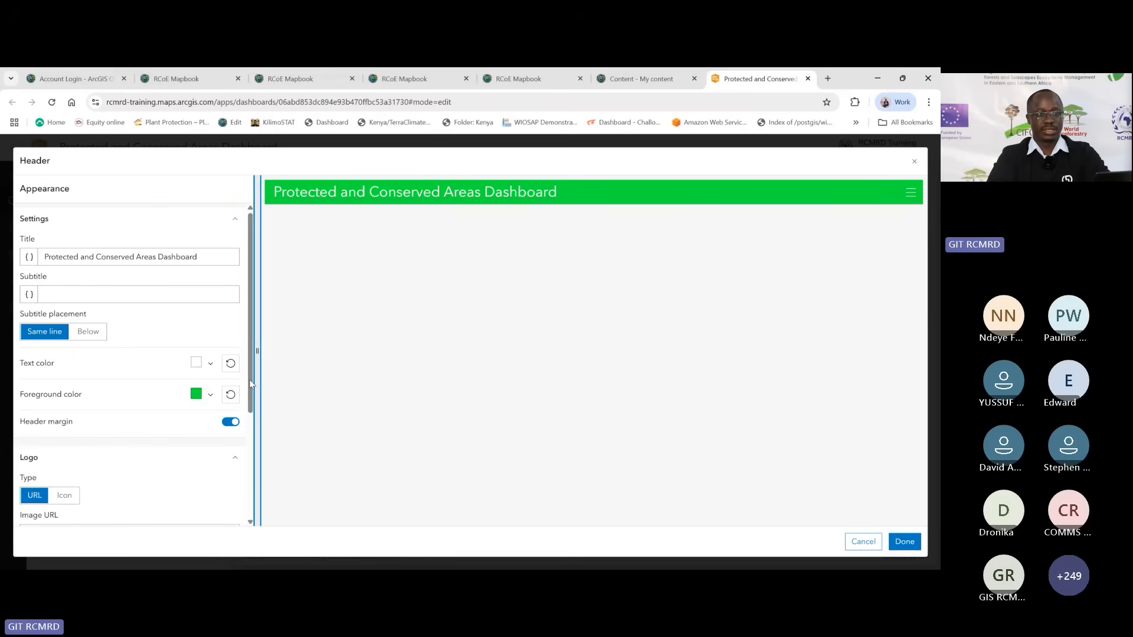
scroll(253, 413, down, 1)
scroll(254, 453, down, 1)
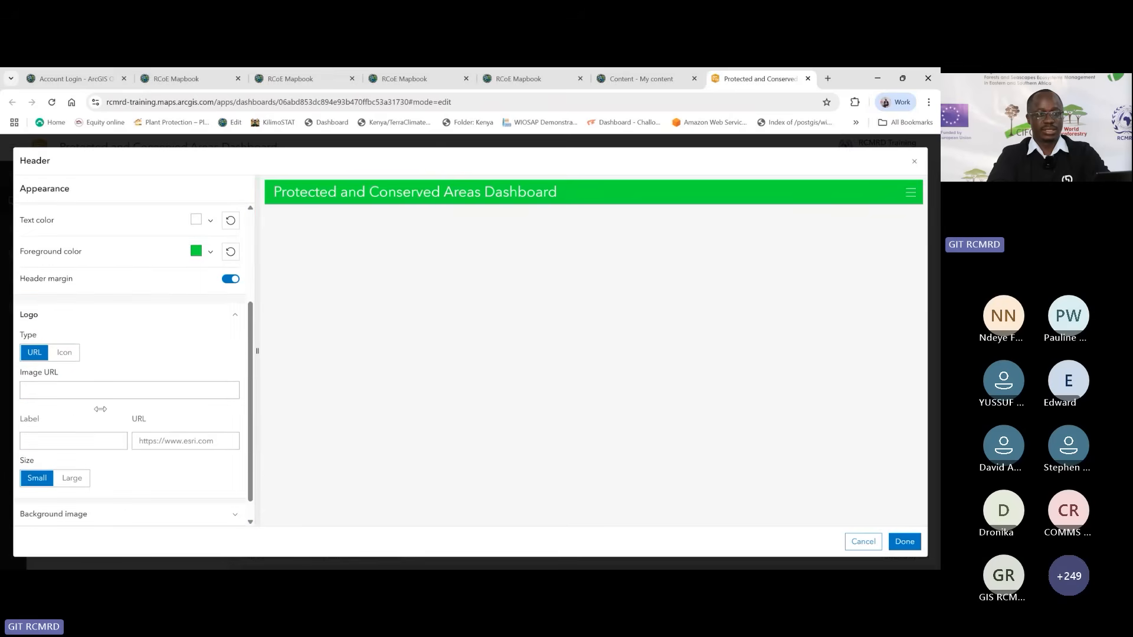
click(69, 392)
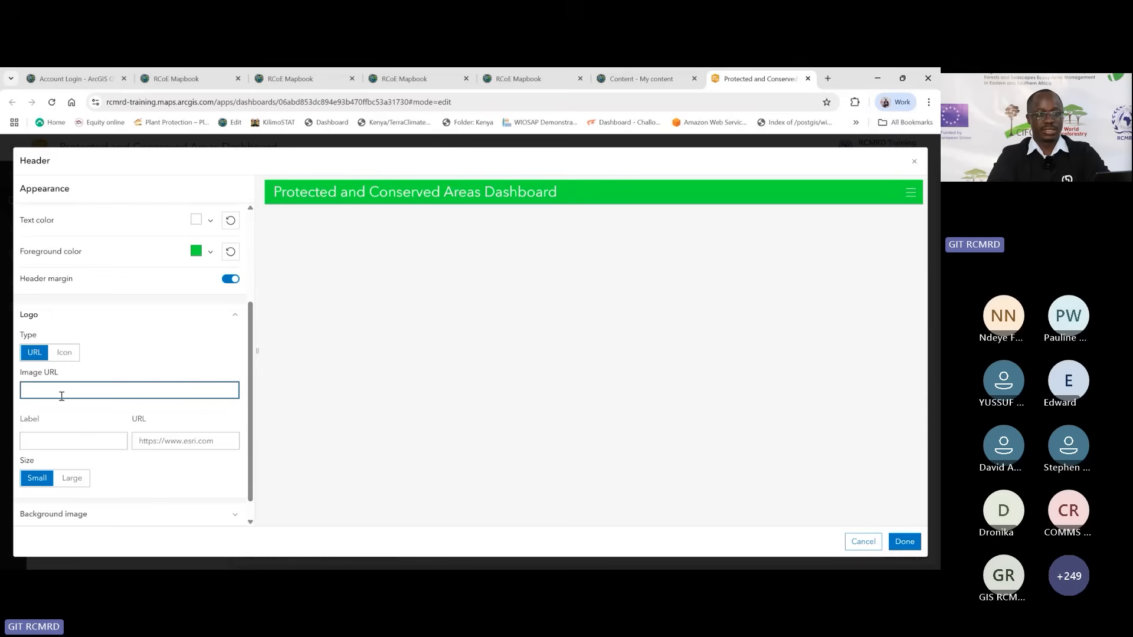
click(65, 353)
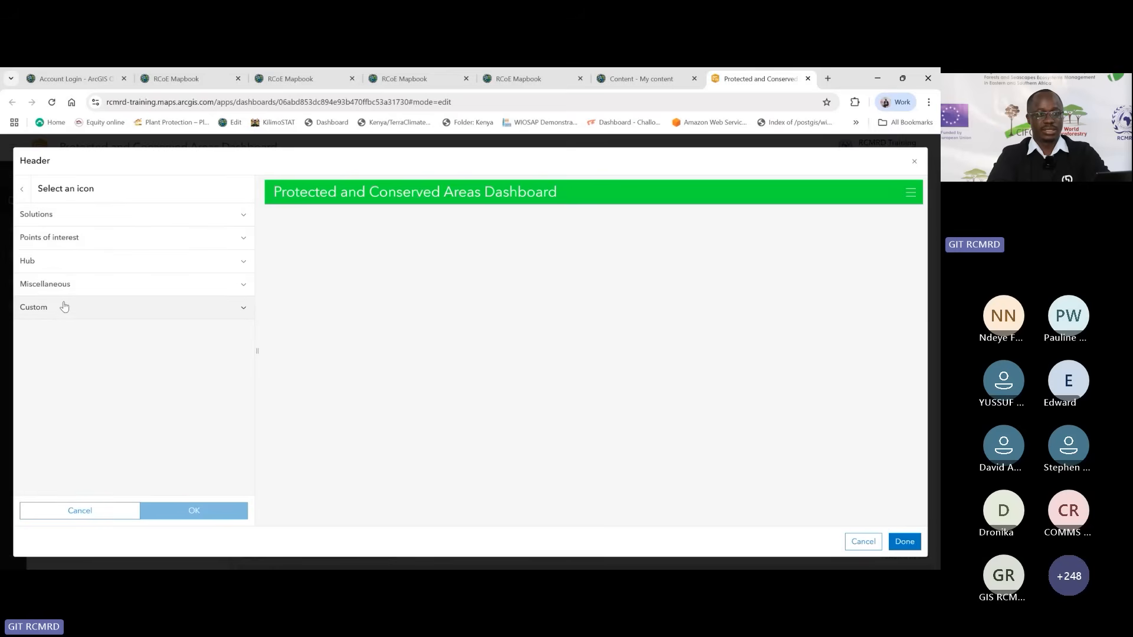
Step: Choose the livestock animals icon from the Solutions set as the header's logo
click(98, 221)
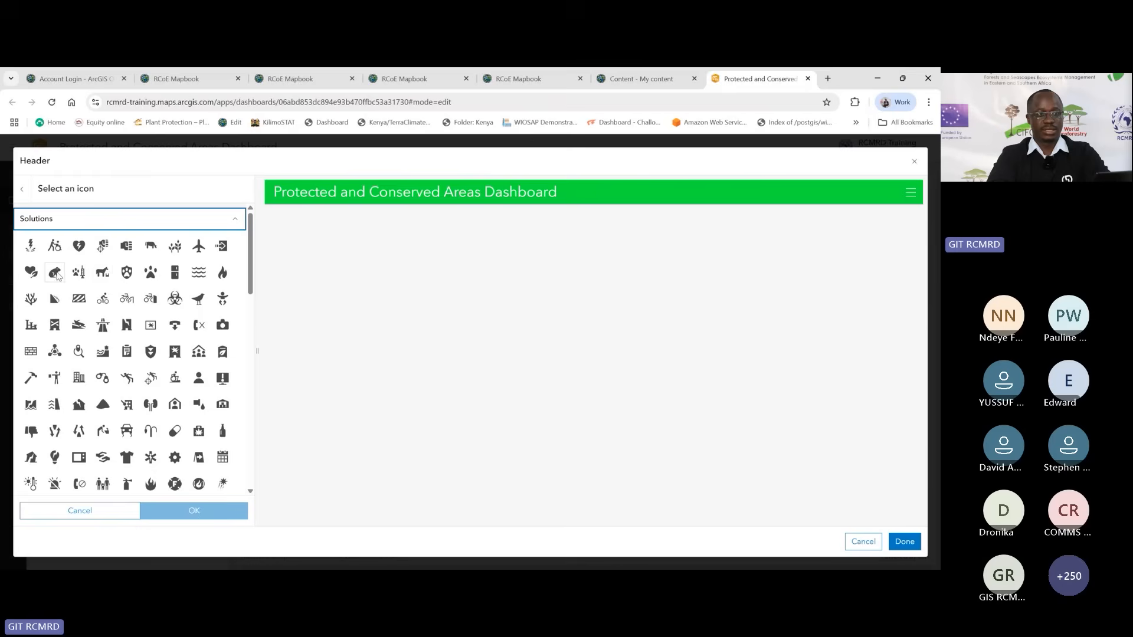
click(101, 274)
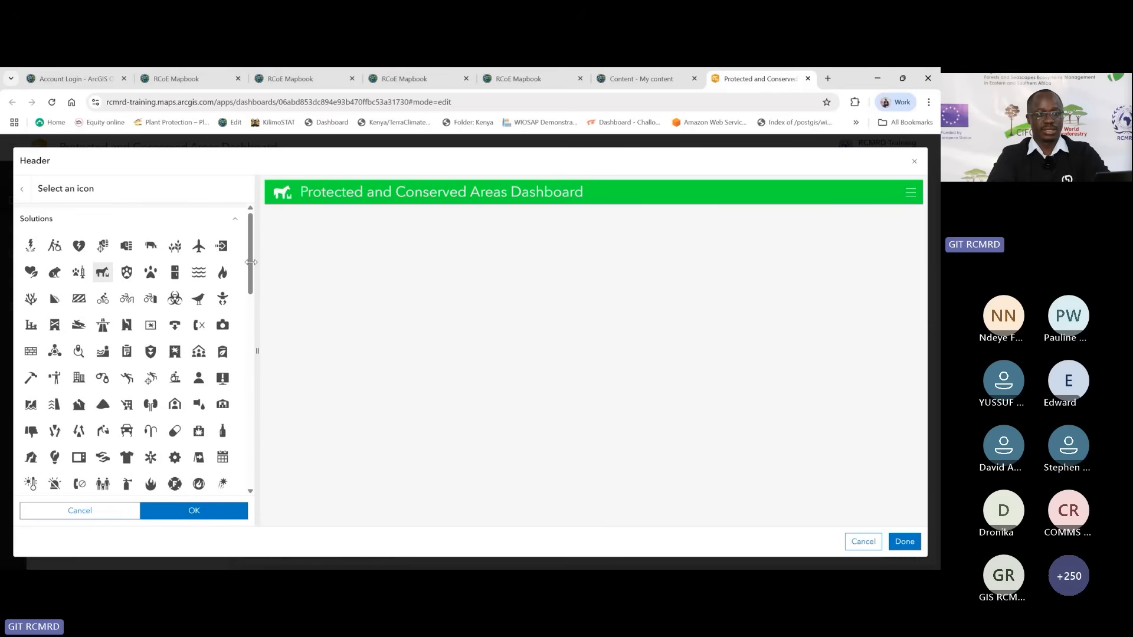
mouse_move(253, 291)
mouse_down()
mouse_move(250, 304)
mouse_move(250, 280)
mouse_up()
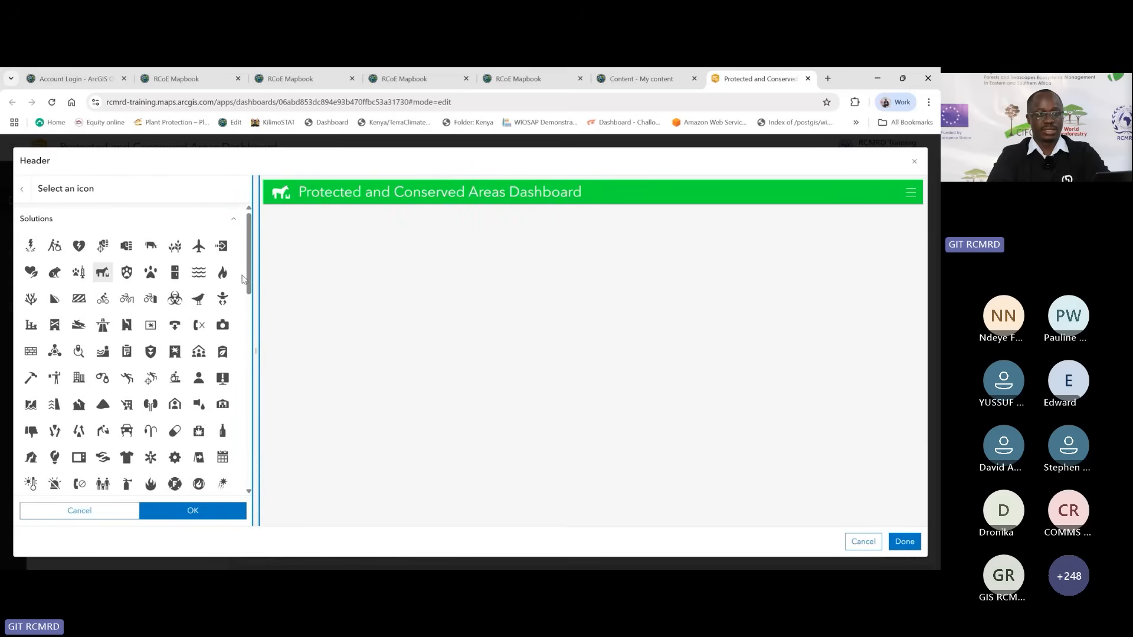
drag(248, 288, 231, 517)
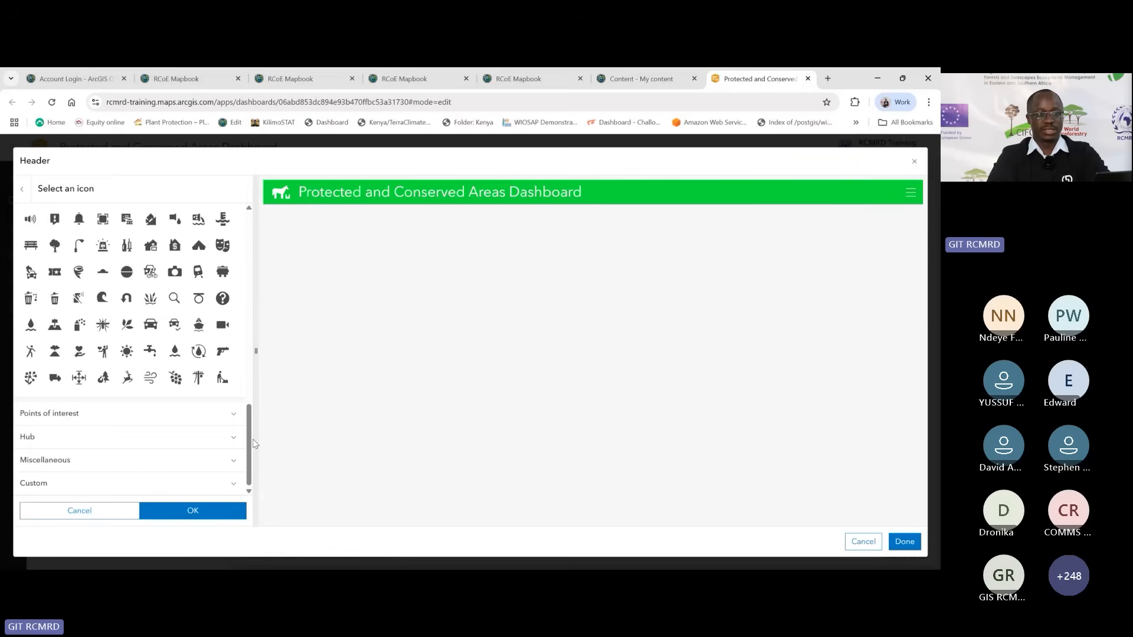
scroll(249, 446, up, 2)
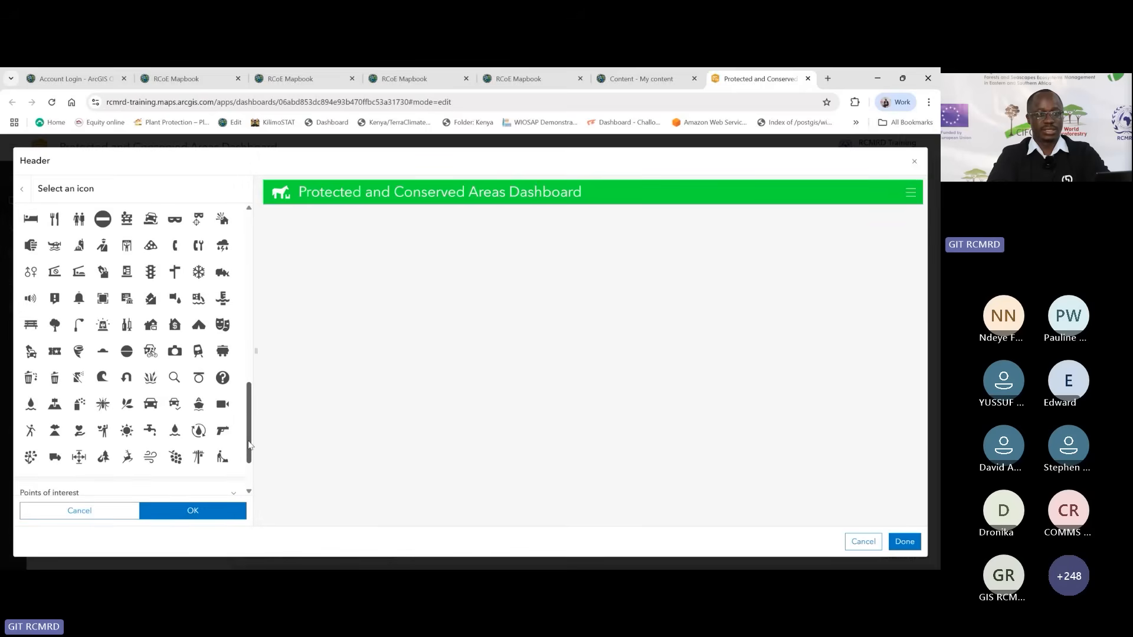
scroll(252, 464, down, 3)
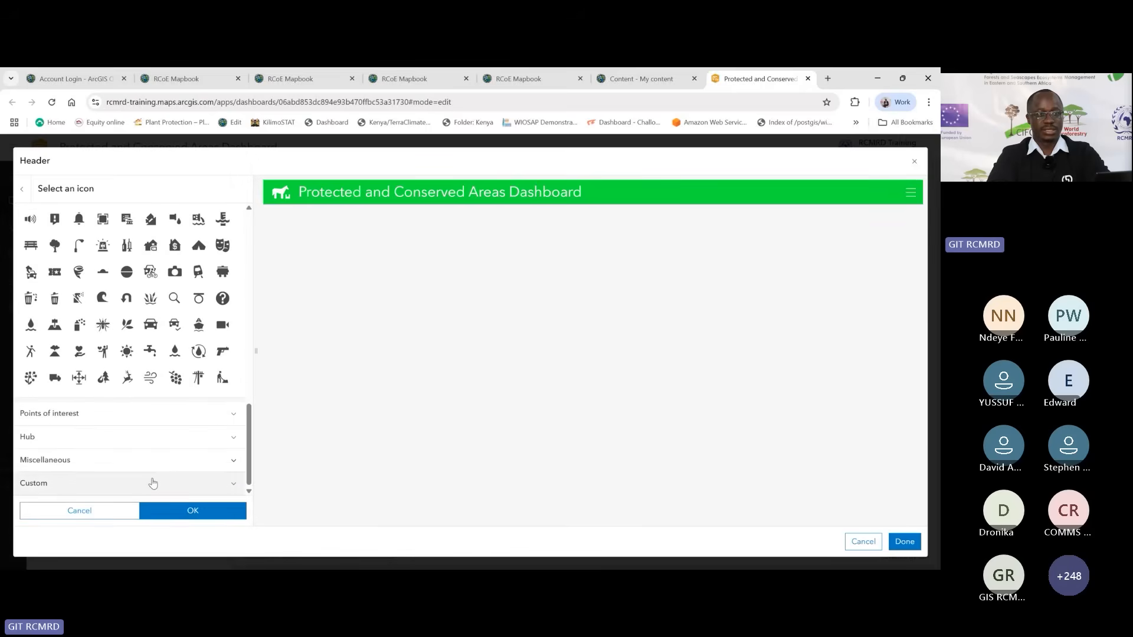
click(179, 515)
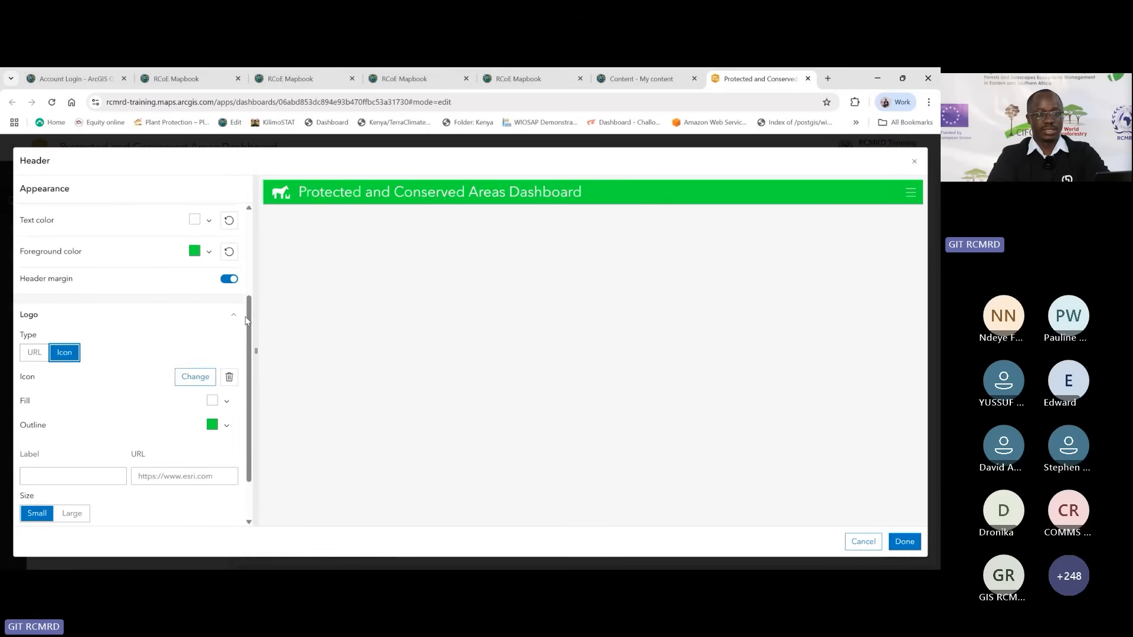
Step: Set the logo icon's fill to red #f53636 and finish configuring the header
click(226, 402)
click(195, 231)
click(188, 214)
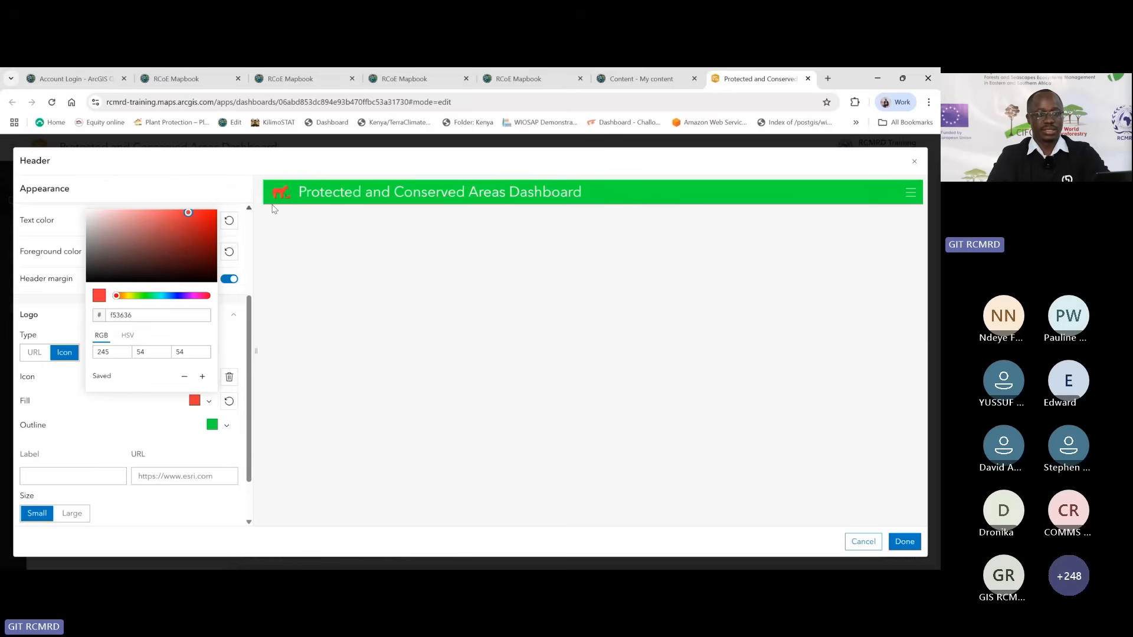
click(328, 273)
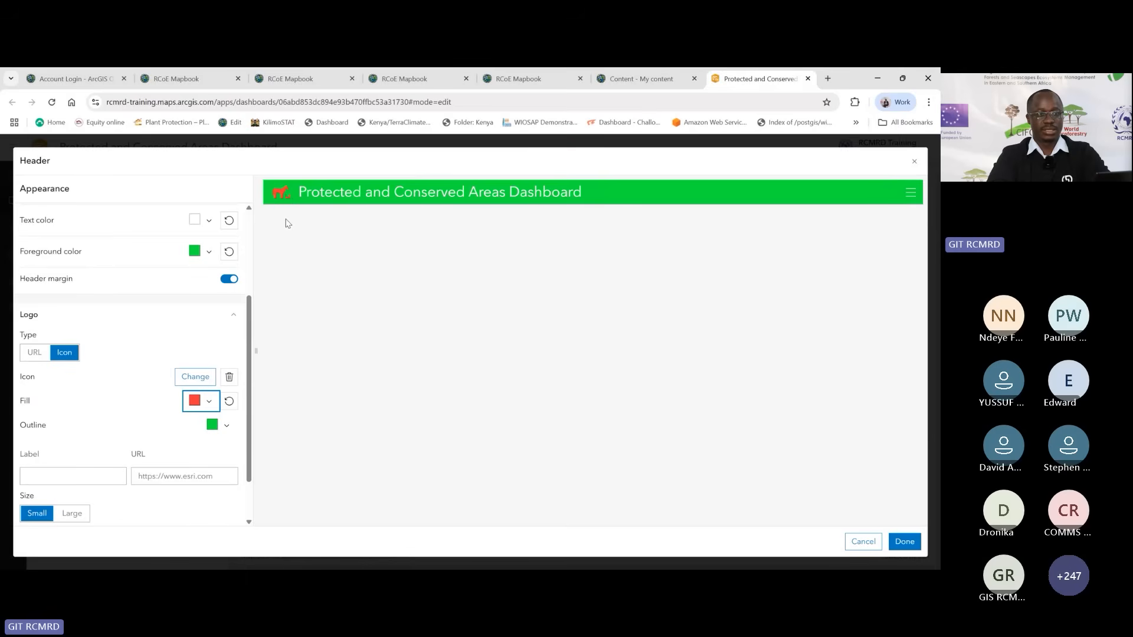
drag(254, 329, 215, 318)
drag(236, 321, 248, 326)
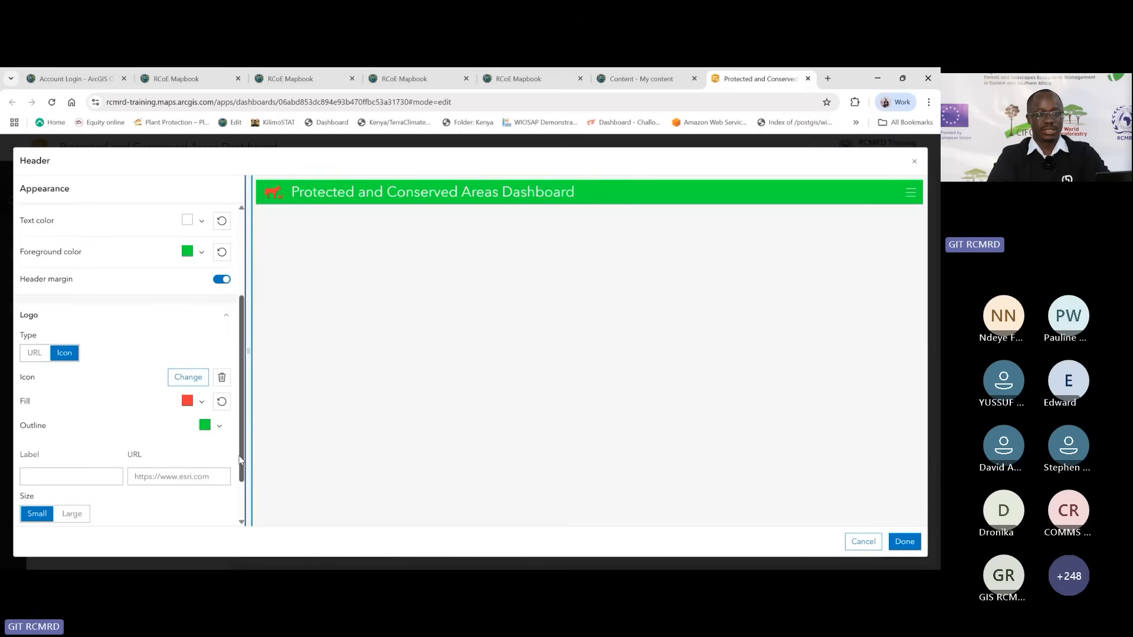
scroll(239, 484, down, 1)
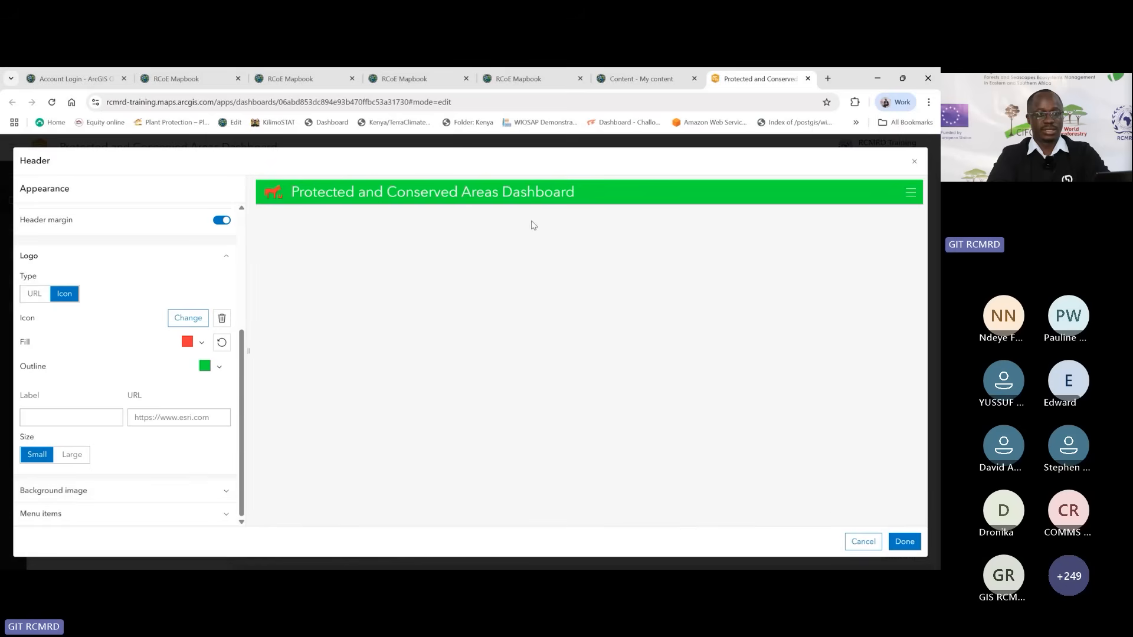
click(906, 542)
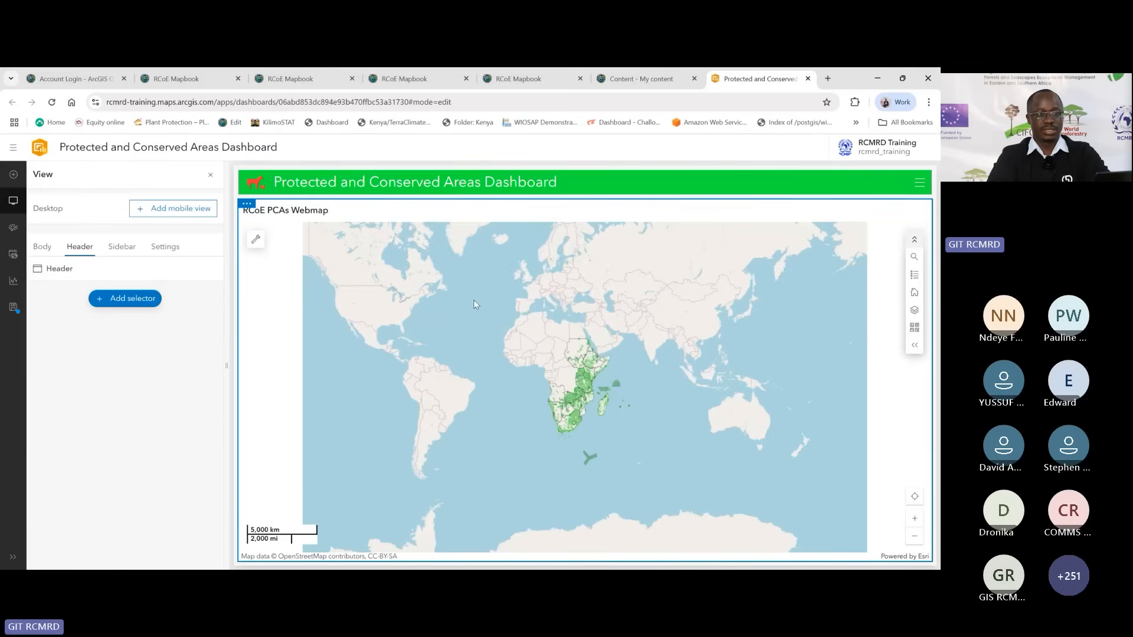
Step: Add a list element to the dashboard body based on the Countries layer of the RCOE PCAs Webmap
click(43, 246)
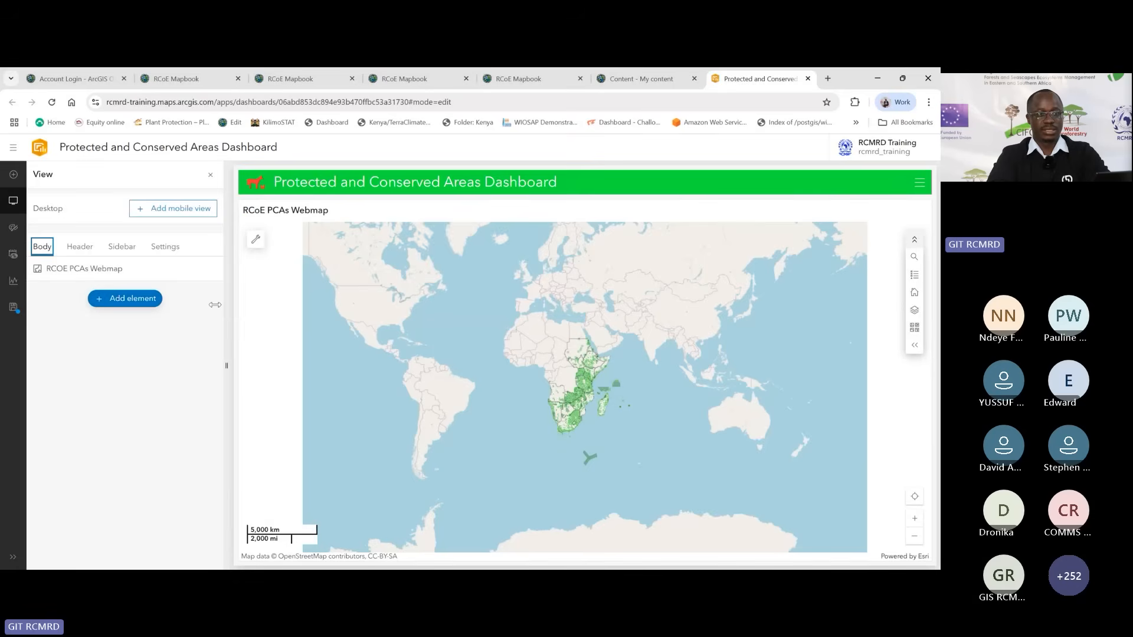
click(131, 301)
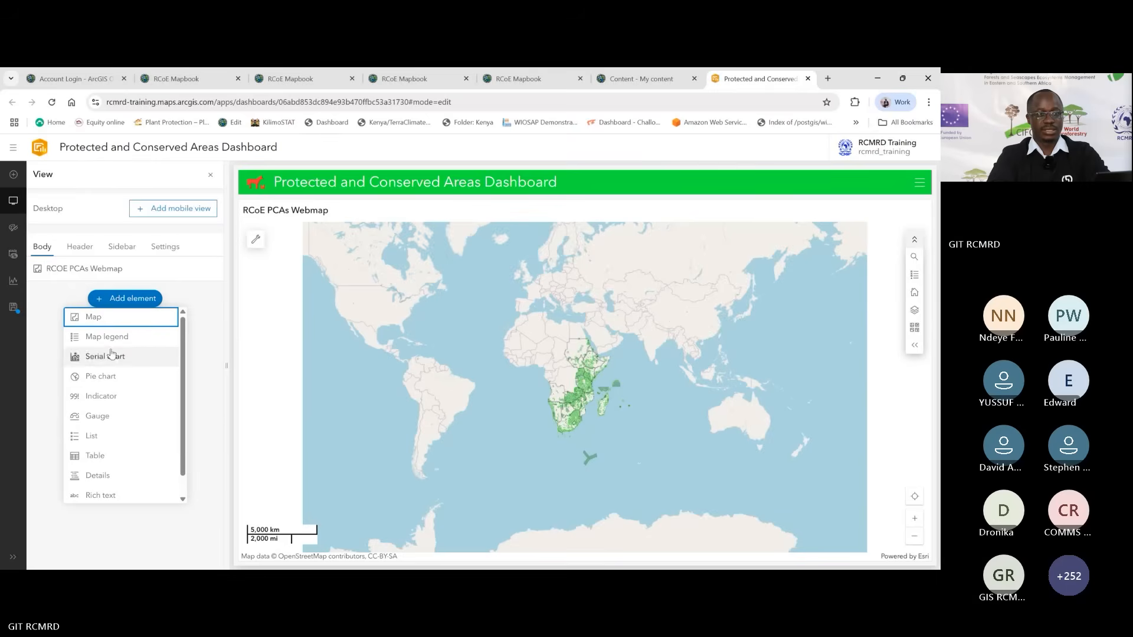
click(110, 437)
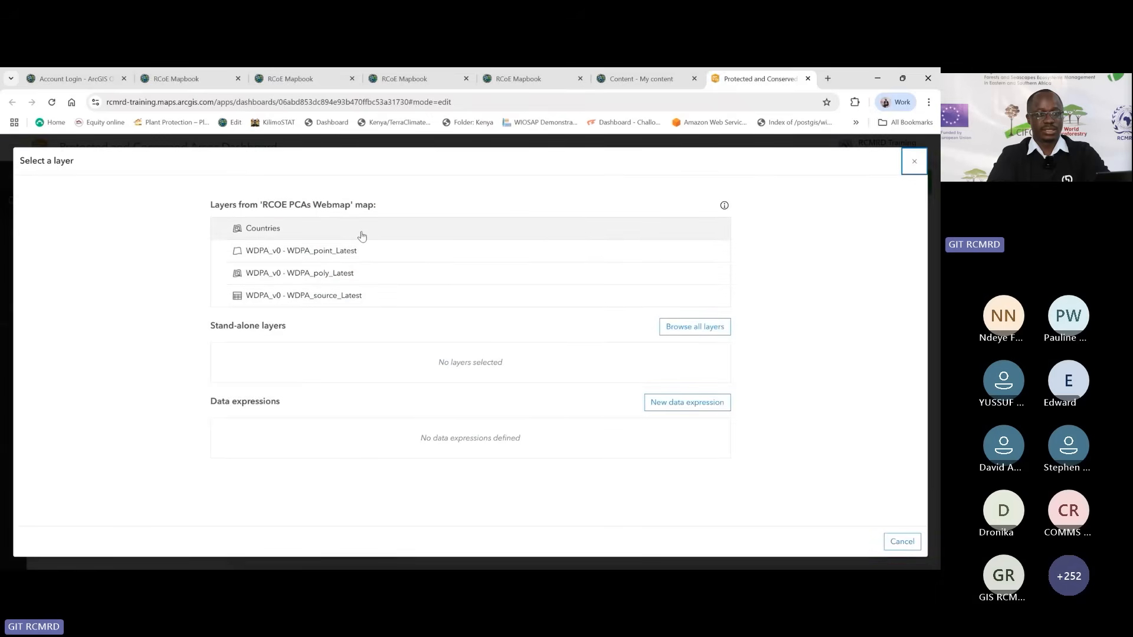
click(312, 232)
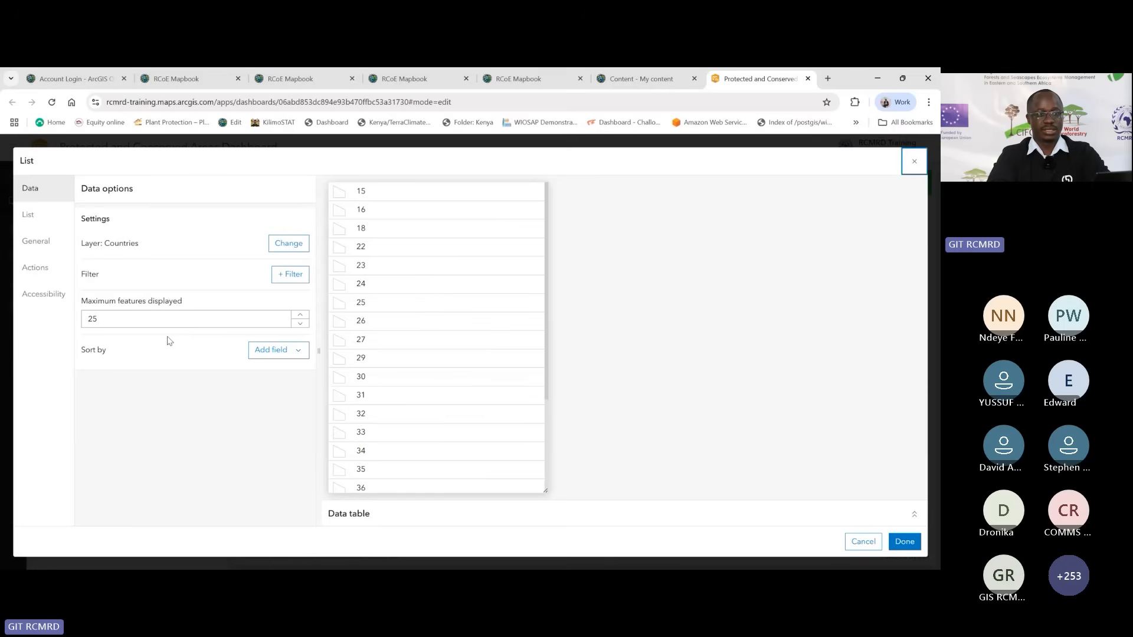
Step: Replace the OBJECTID field in the list's template with the NAME field
click(38, 217)
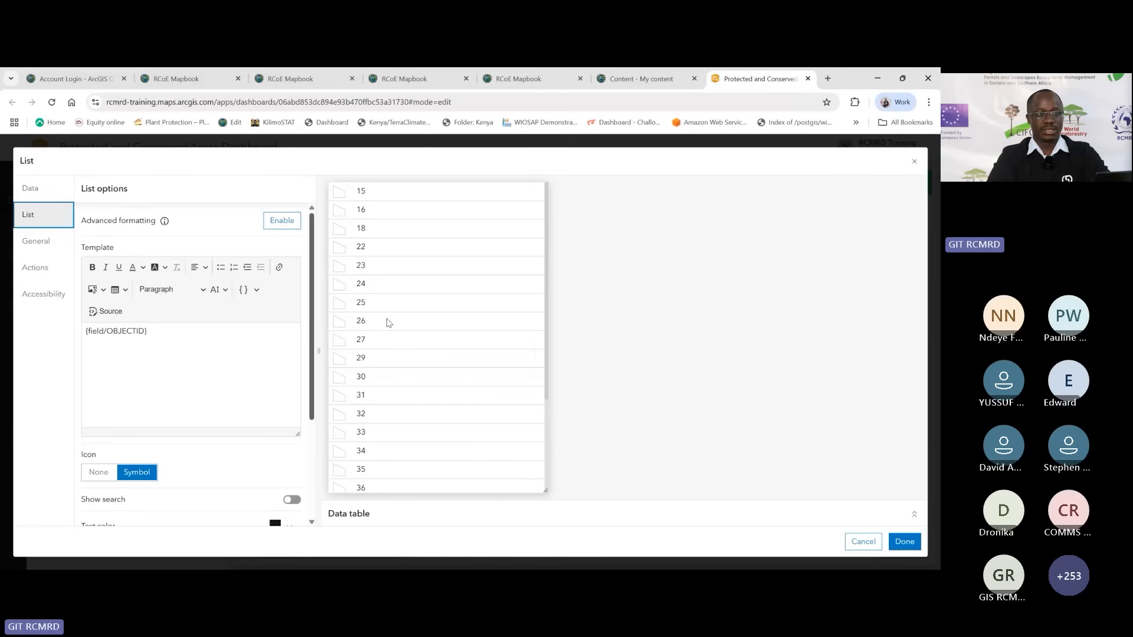
drag(374, 302, 372, 265)
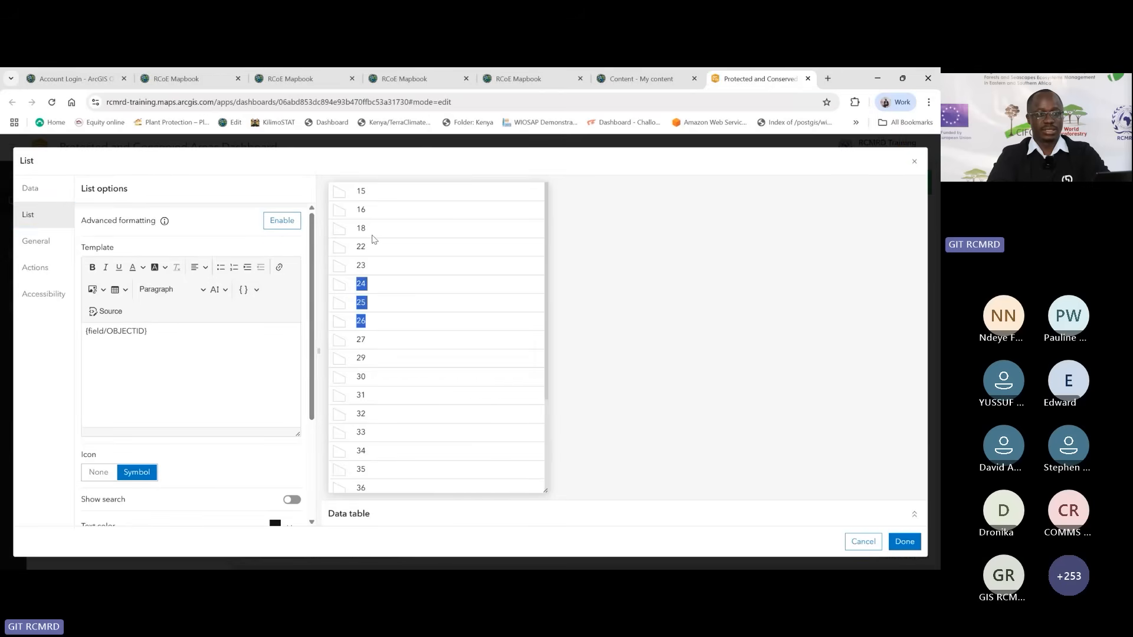
click(373, 236)
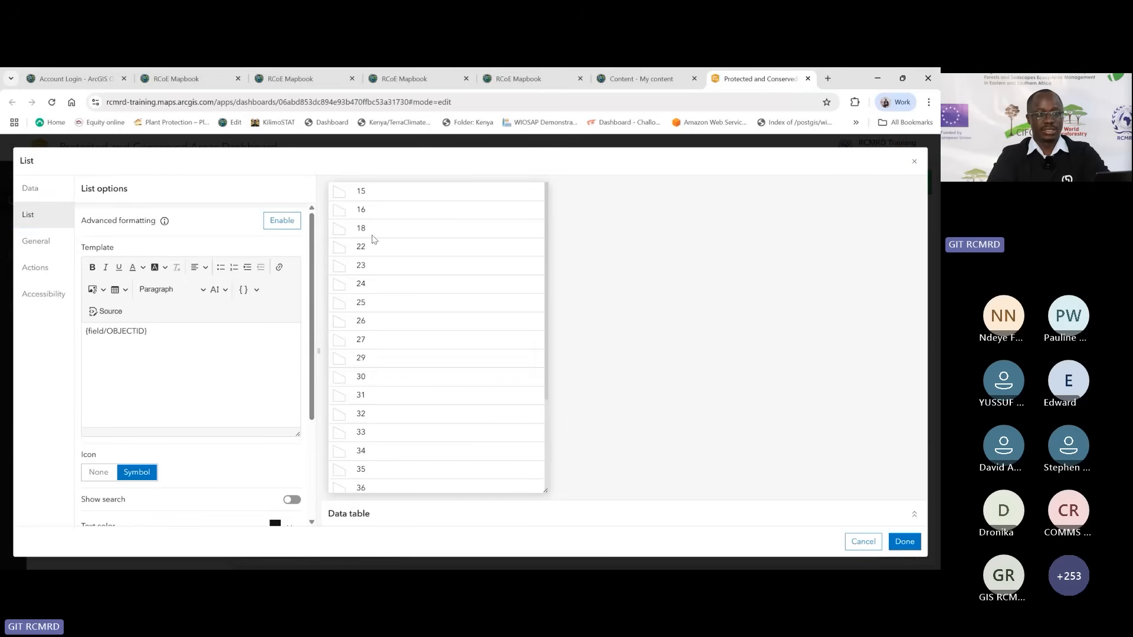
click(149, 332)
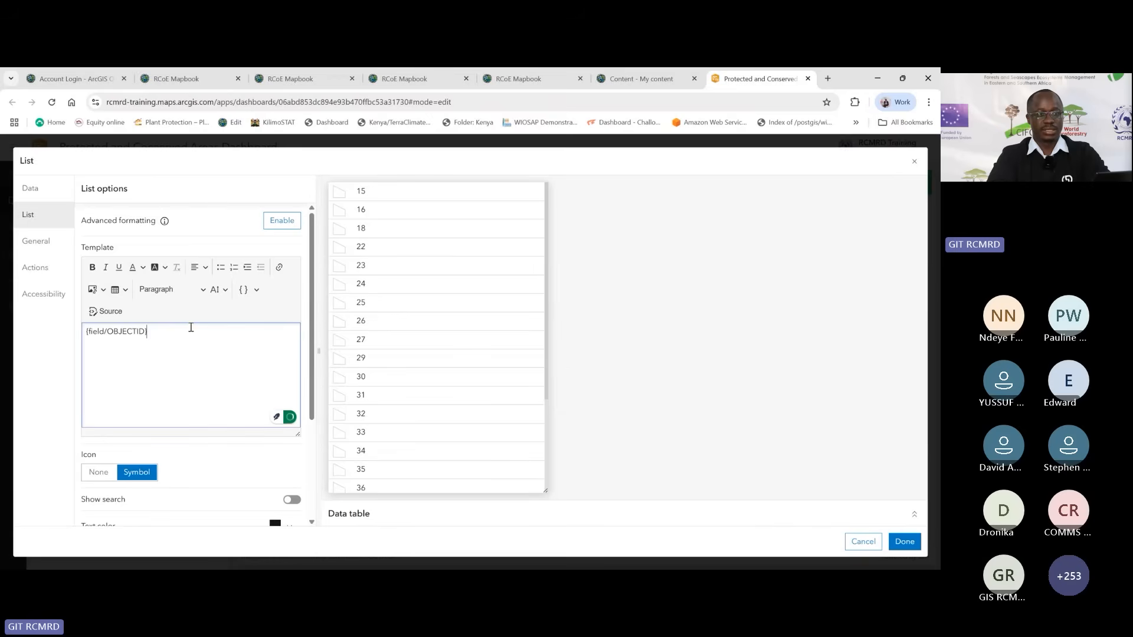
drag(151, 331, 80, 335)
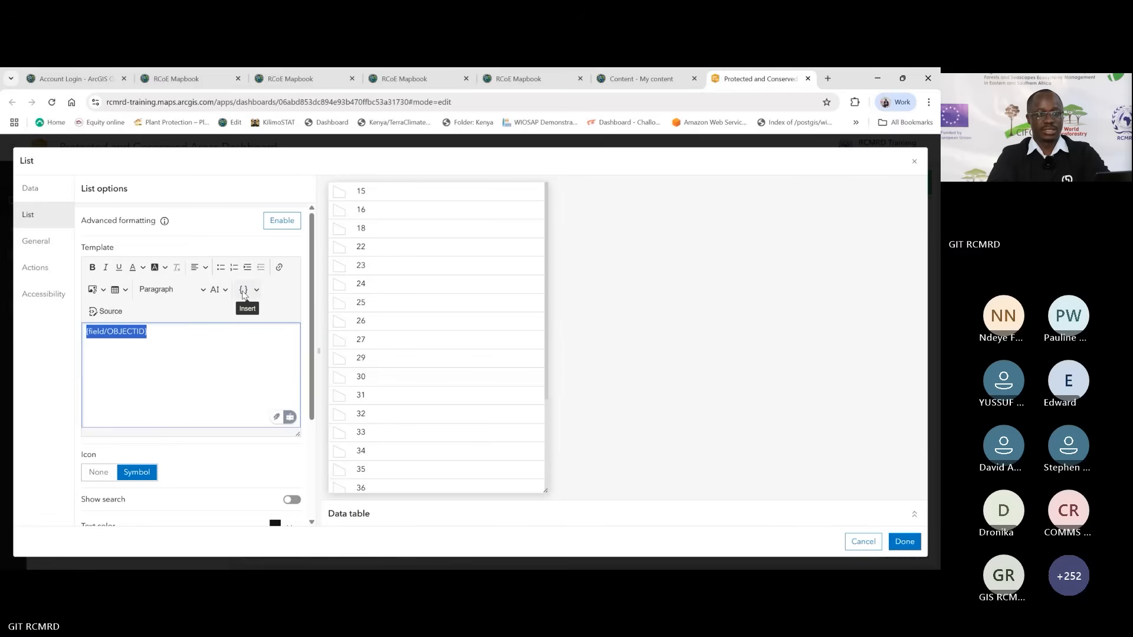
click(243, 291)
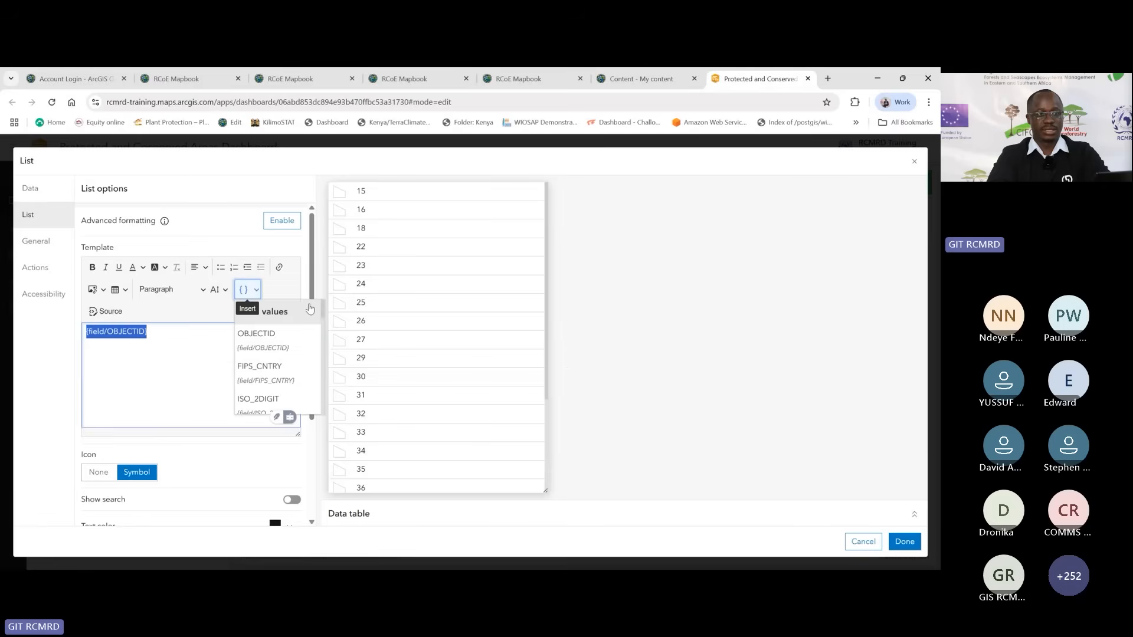
drag(313, 282, 313, 294)
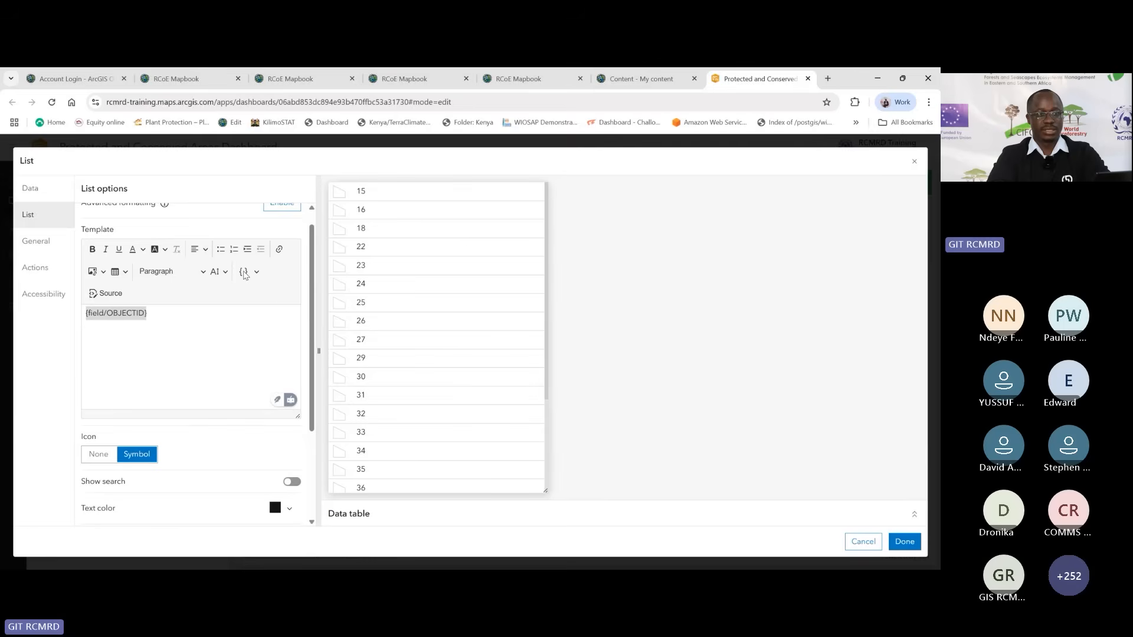
click(248, 273)
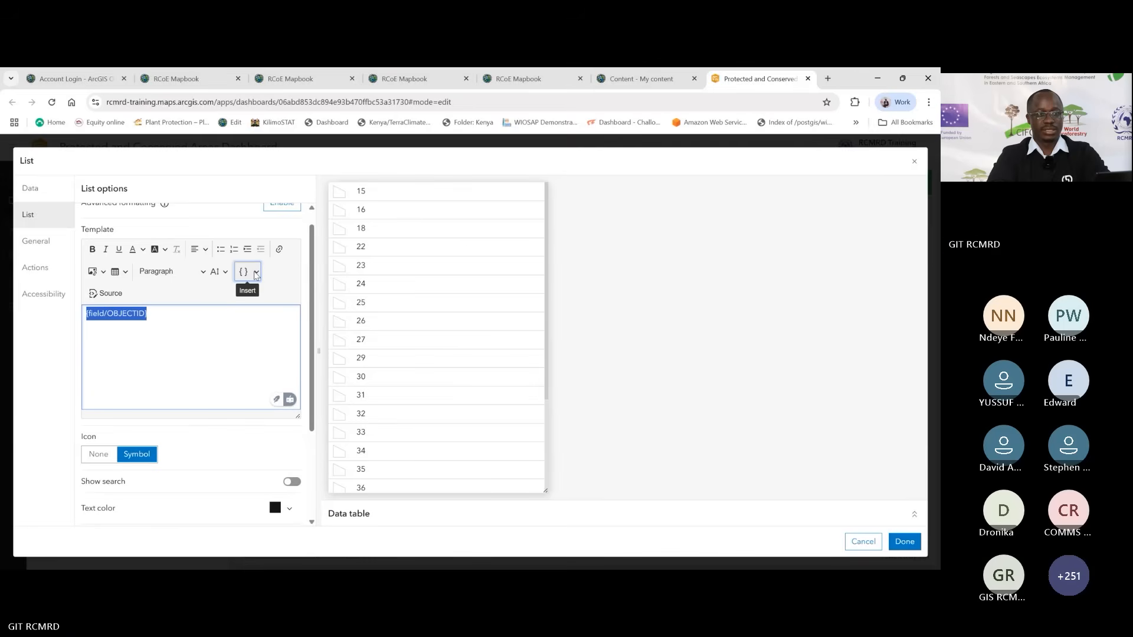
click(255, 274)
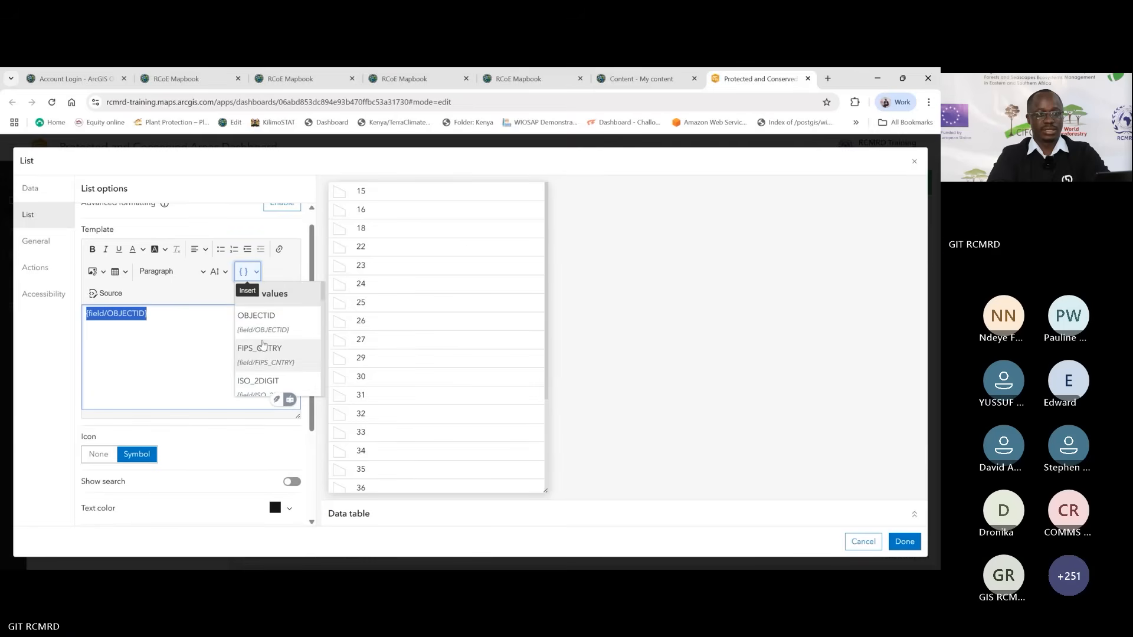
click(264, 349)
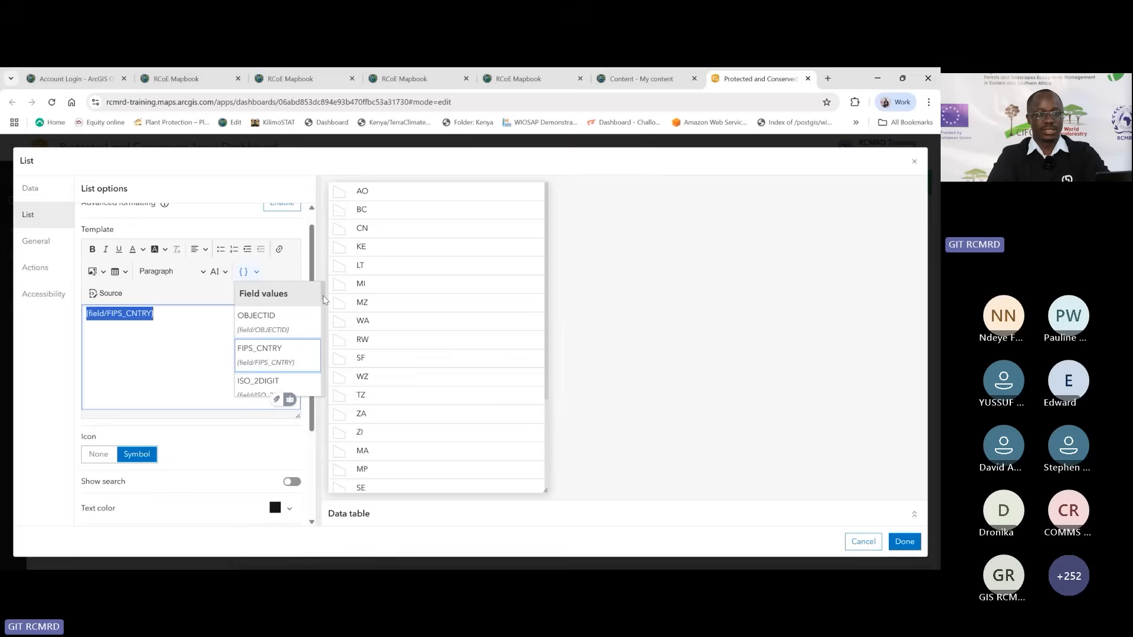
drag(324, 299, 323, 320)
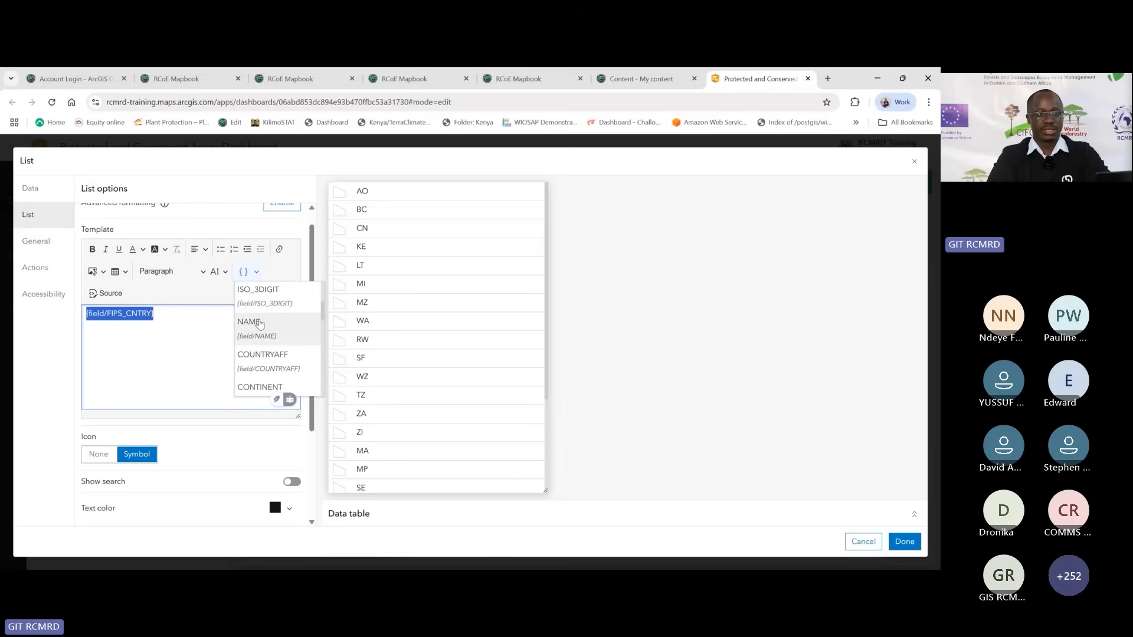
click(259, 324)
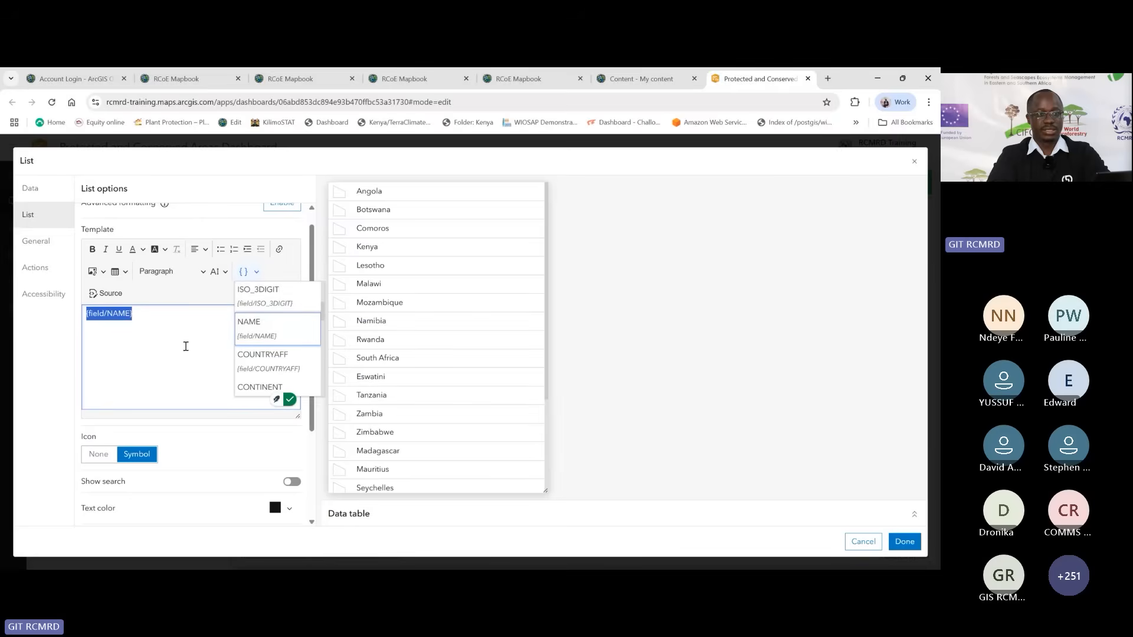
click(183, 347)
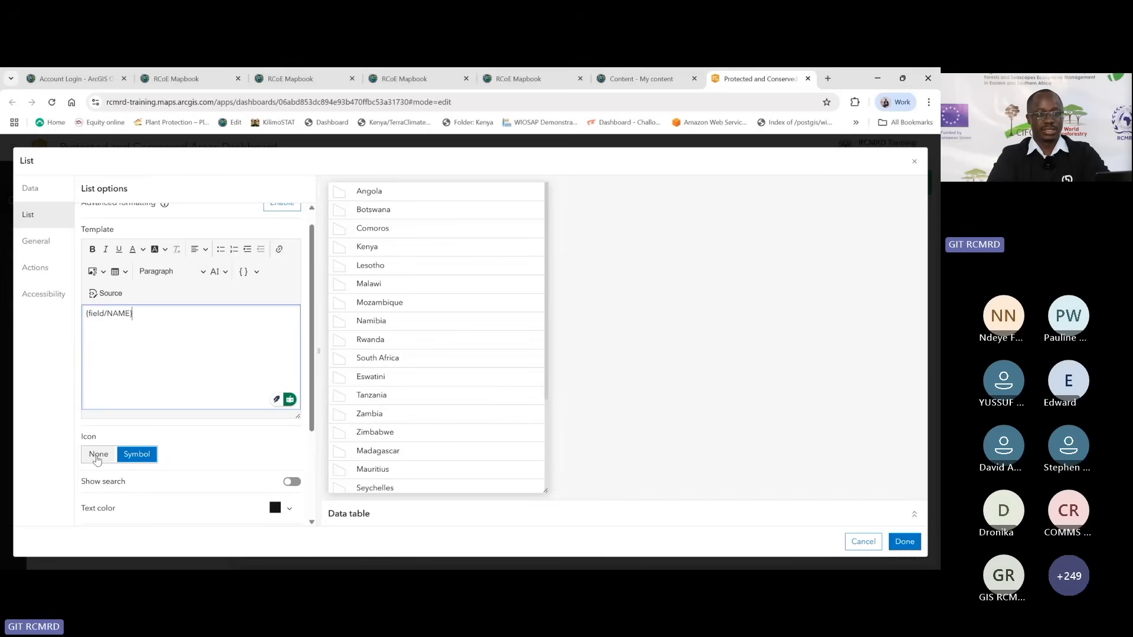
Step: Set the list's icon option to None so only country names are listed
click(98, 455)
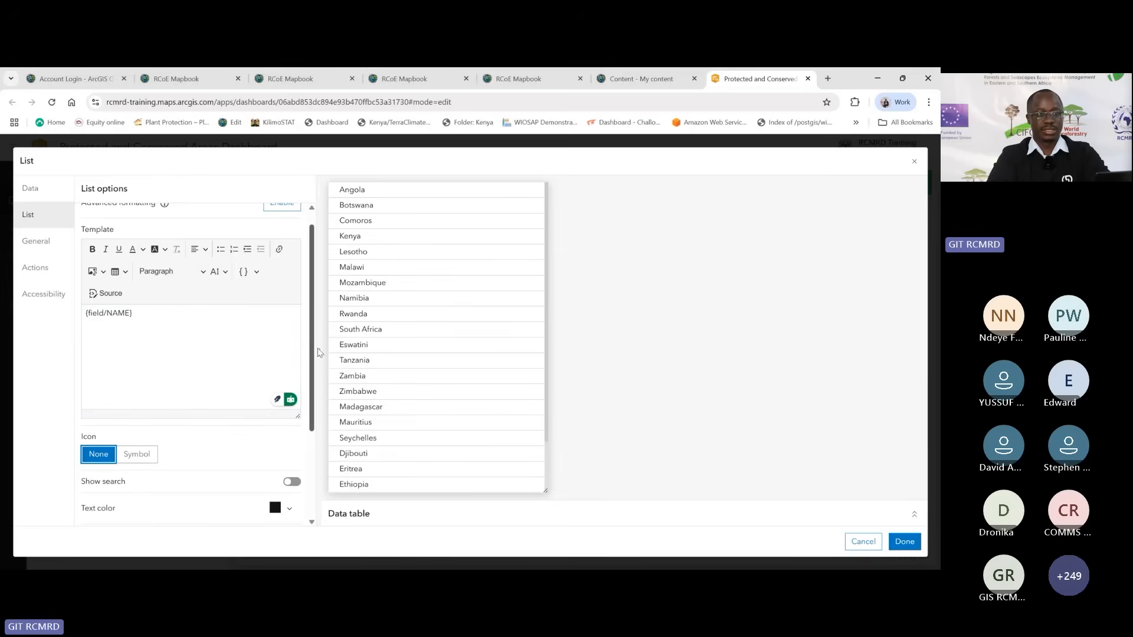
drag(312, 359, 321, 464)
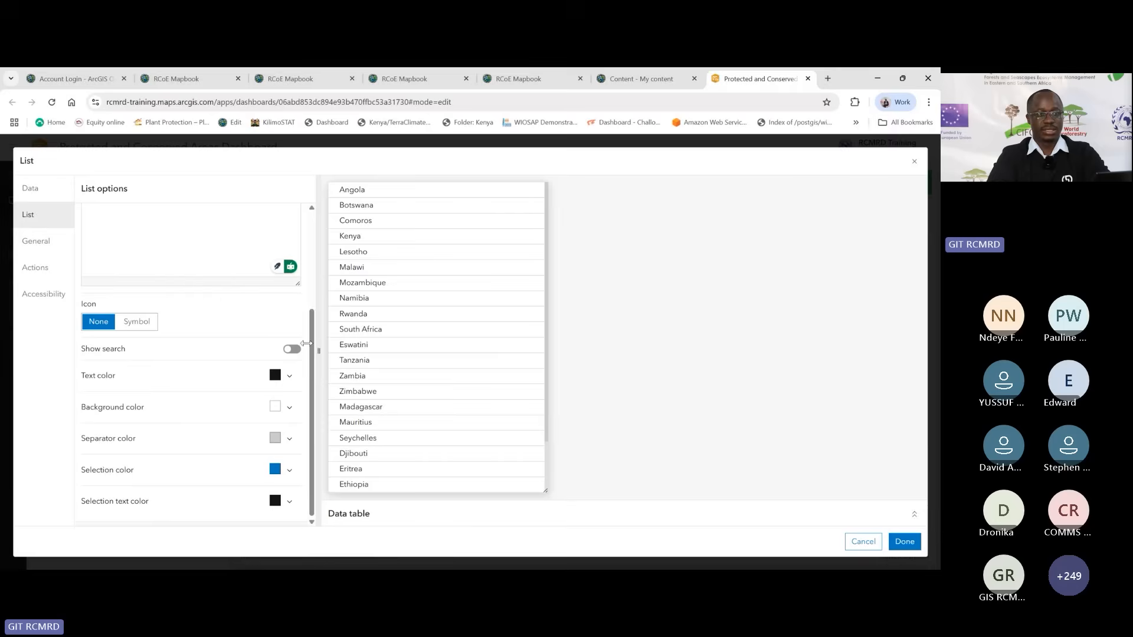
Step: Try out the list's search box by enabling it, placing the cursor in it, and disabling it again
click(293, 349)
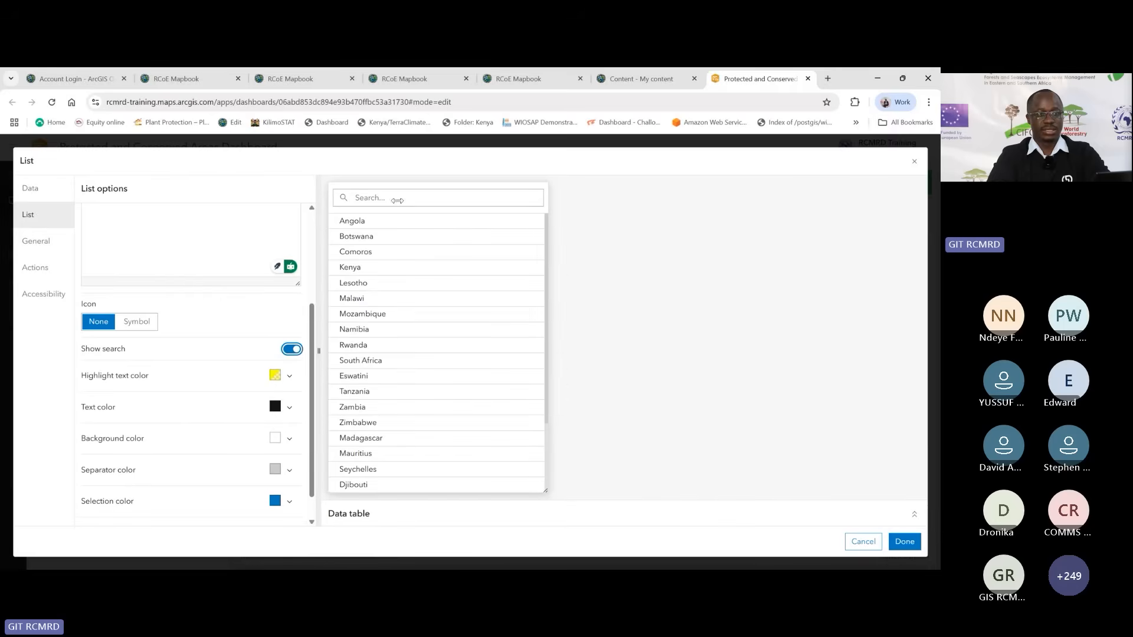
click(365, 199)
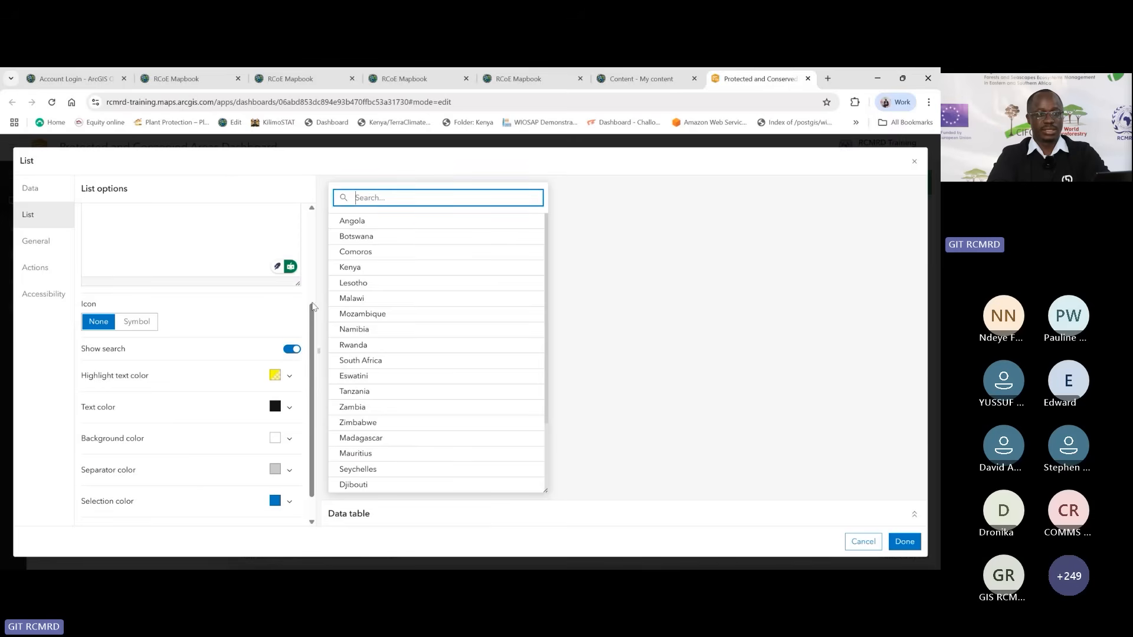
click(291, 350)
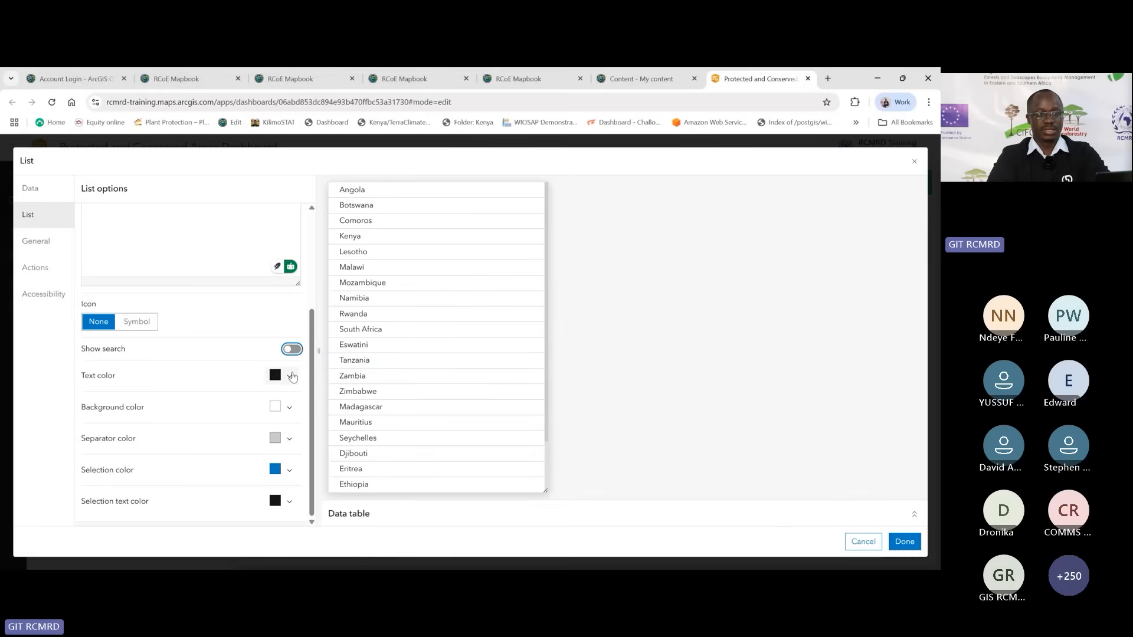
Step: Set the list's text color to dark green #1a591f
click(292, 378)
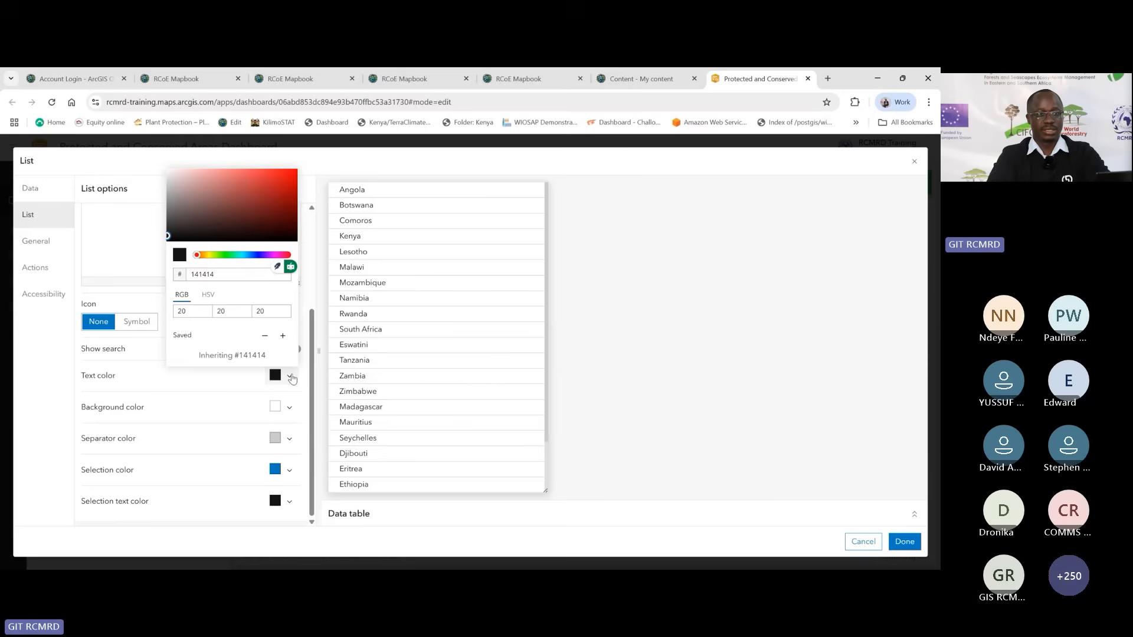
click(235, 260)
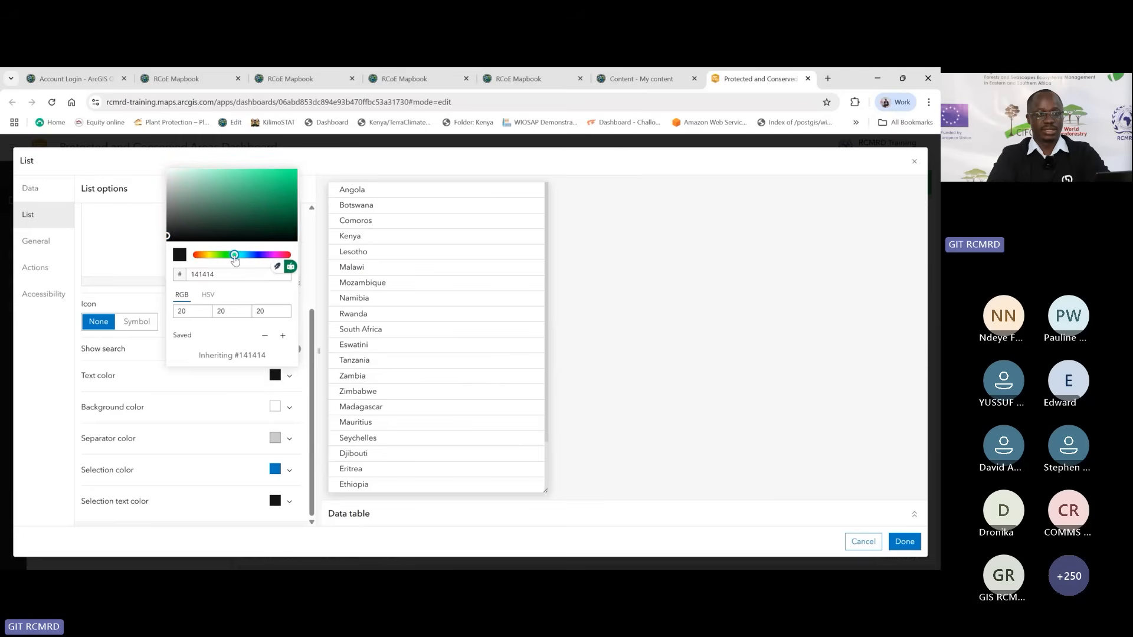
click(255, 200)
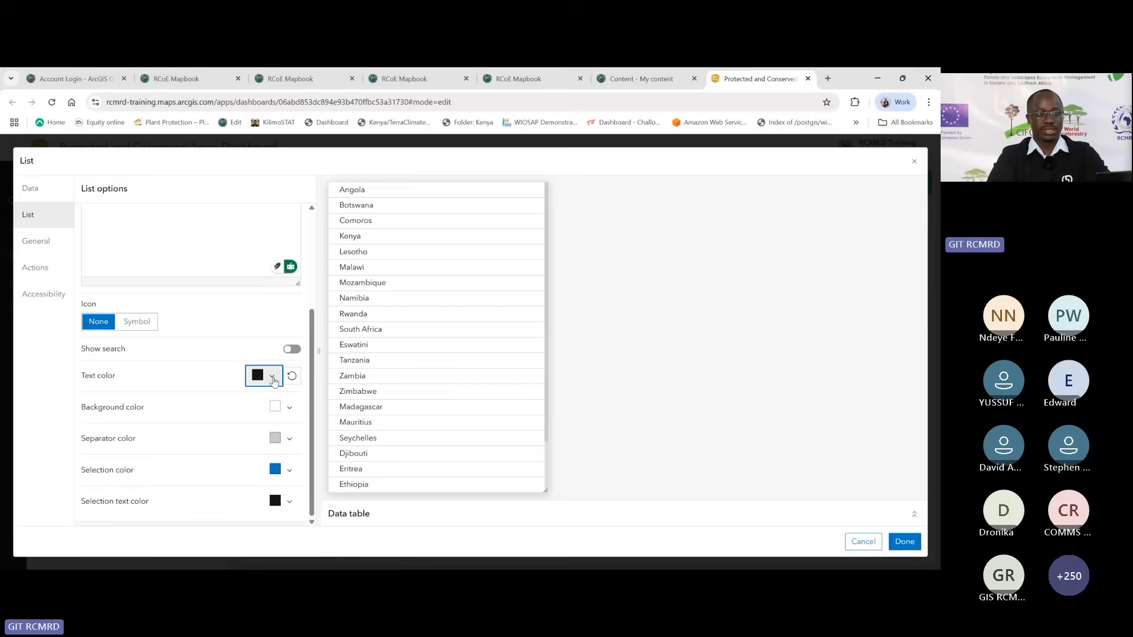
click(274, 380)
click(193, 405)
drag(193, 406, 193, 431)
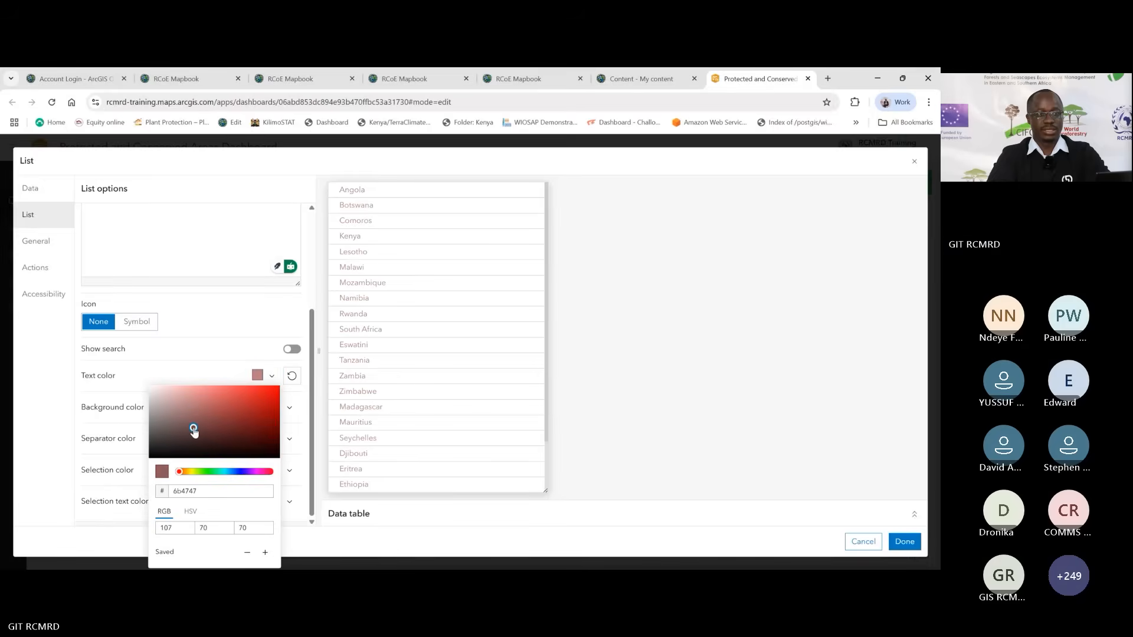
click(209, 472)
click(195, 394)
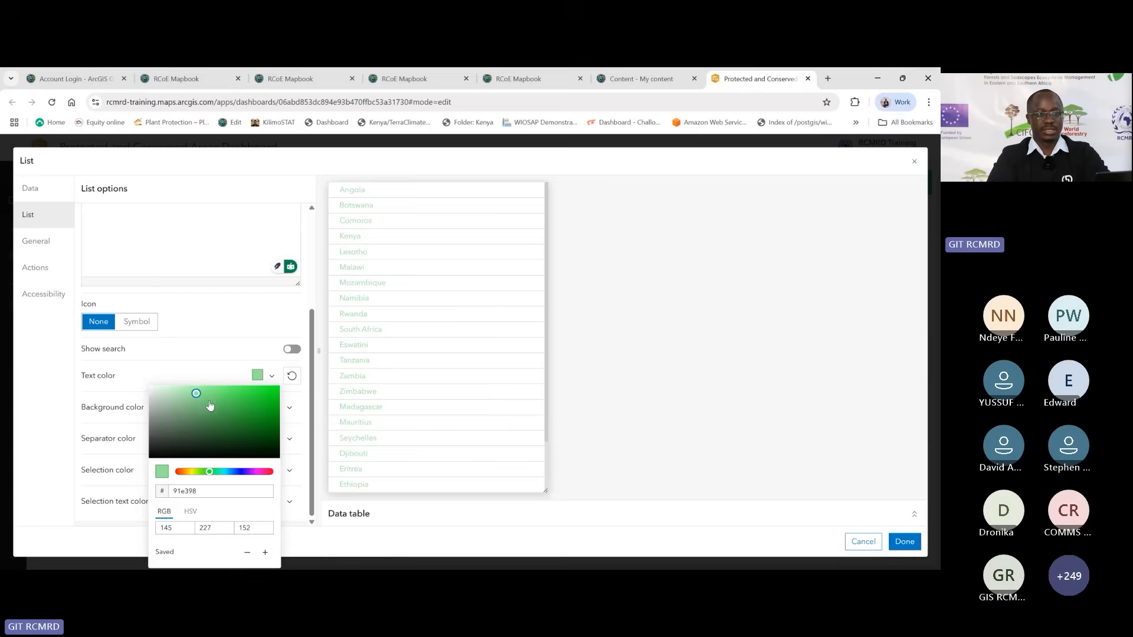
drag(217, 405, 242, 412)
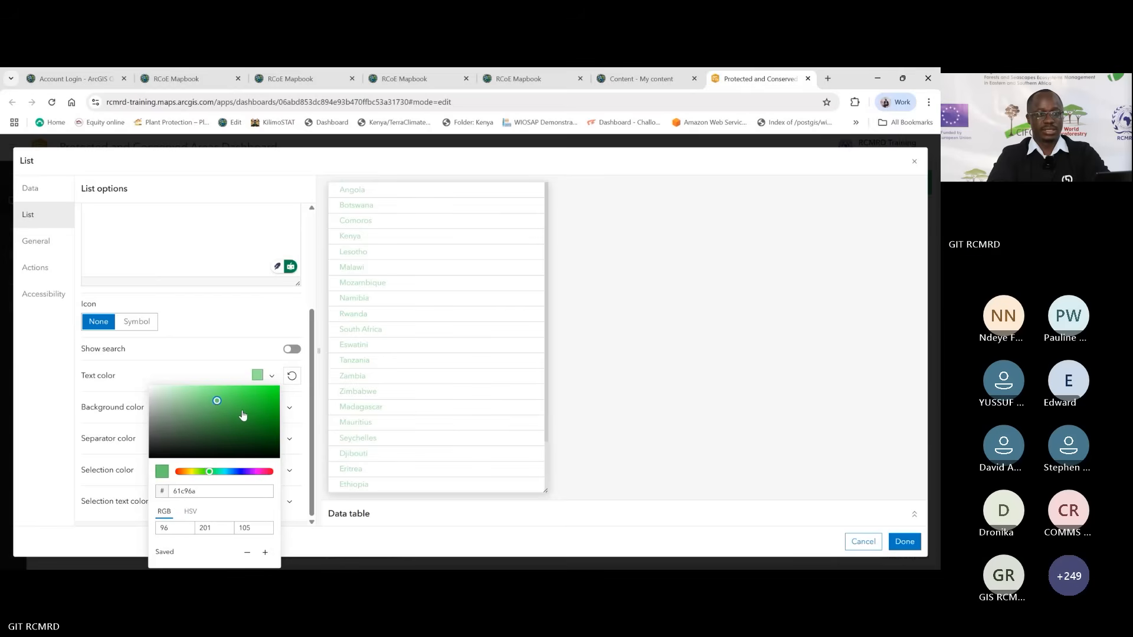
drag(242, 412, 258, 412)
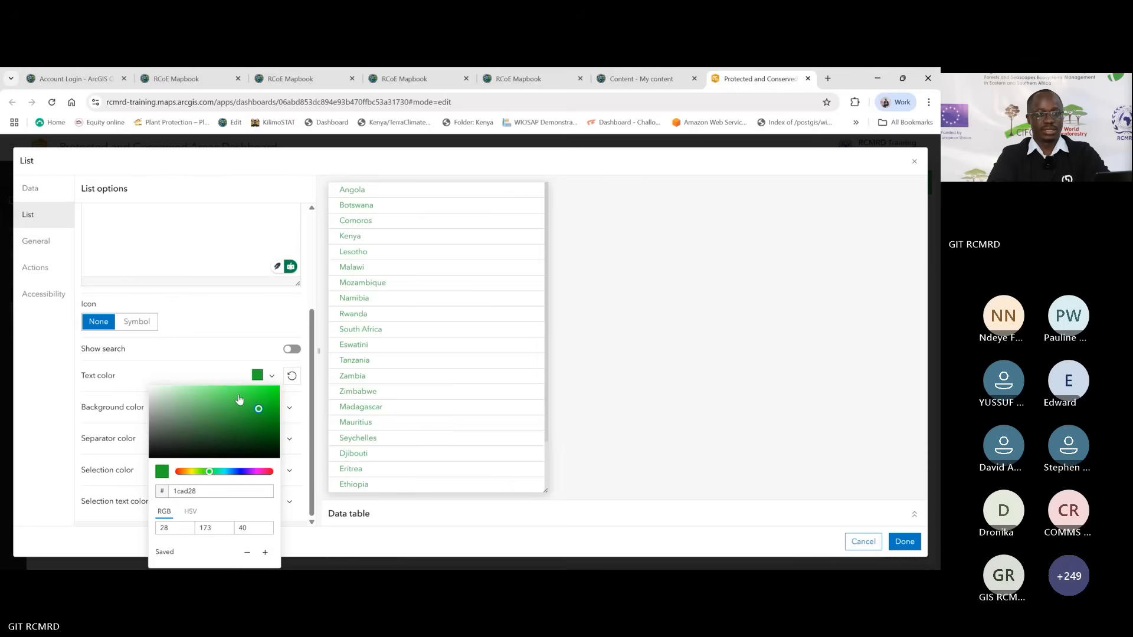
click(247, 408)
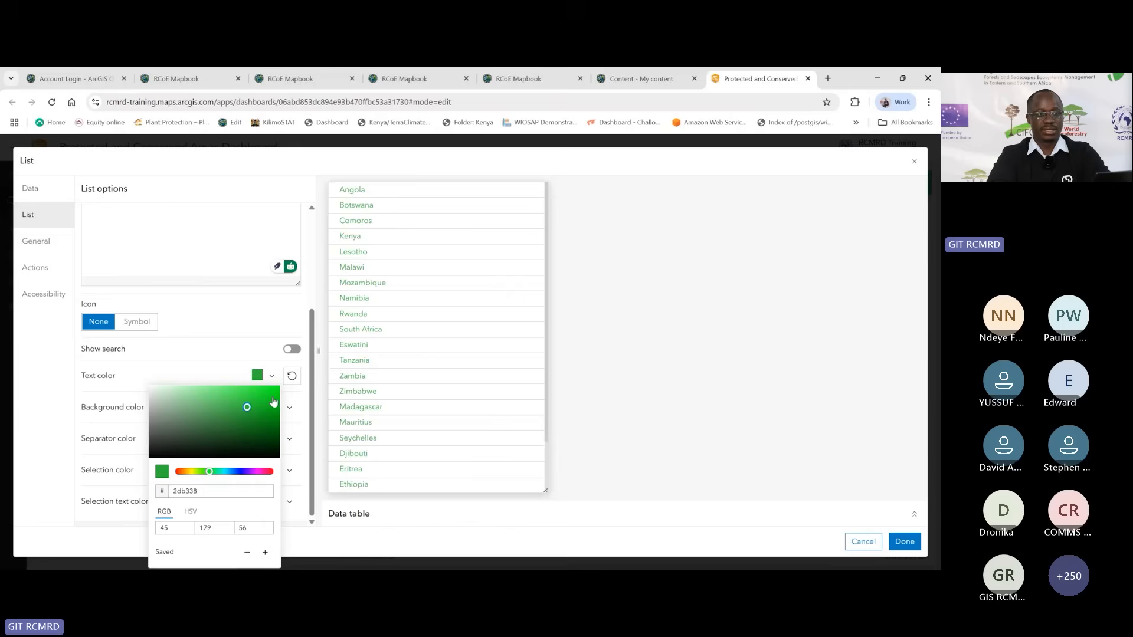
click(241, 433)
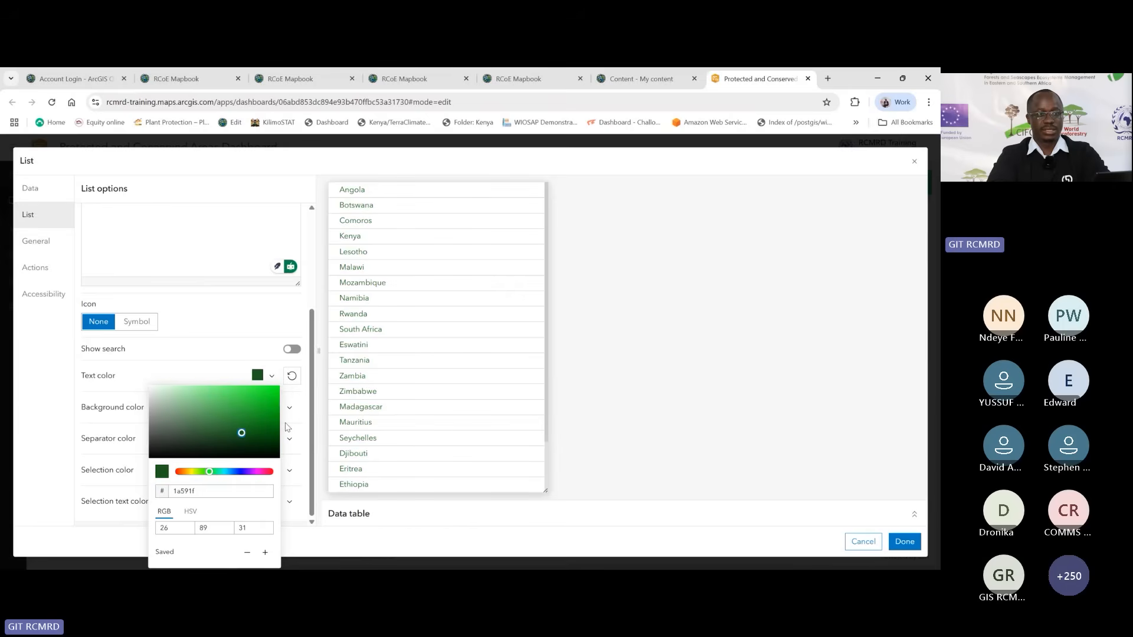
click(198, 375)
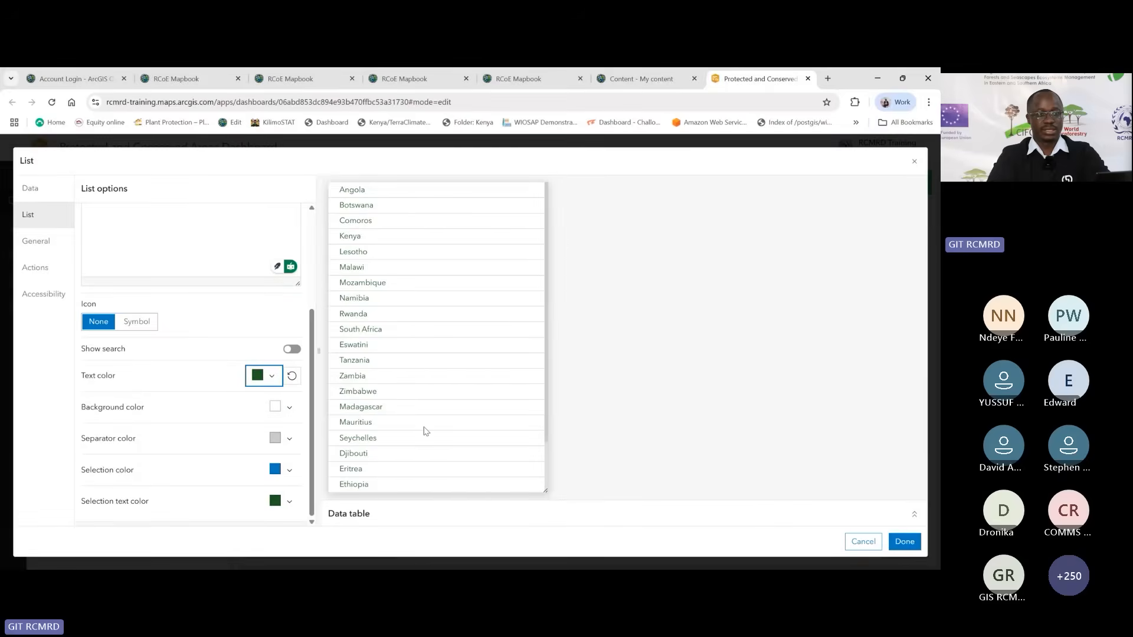
Step: Narrow the list preview and give the list the header title "ESA Countries"
drag(544, 490, 446, 485)
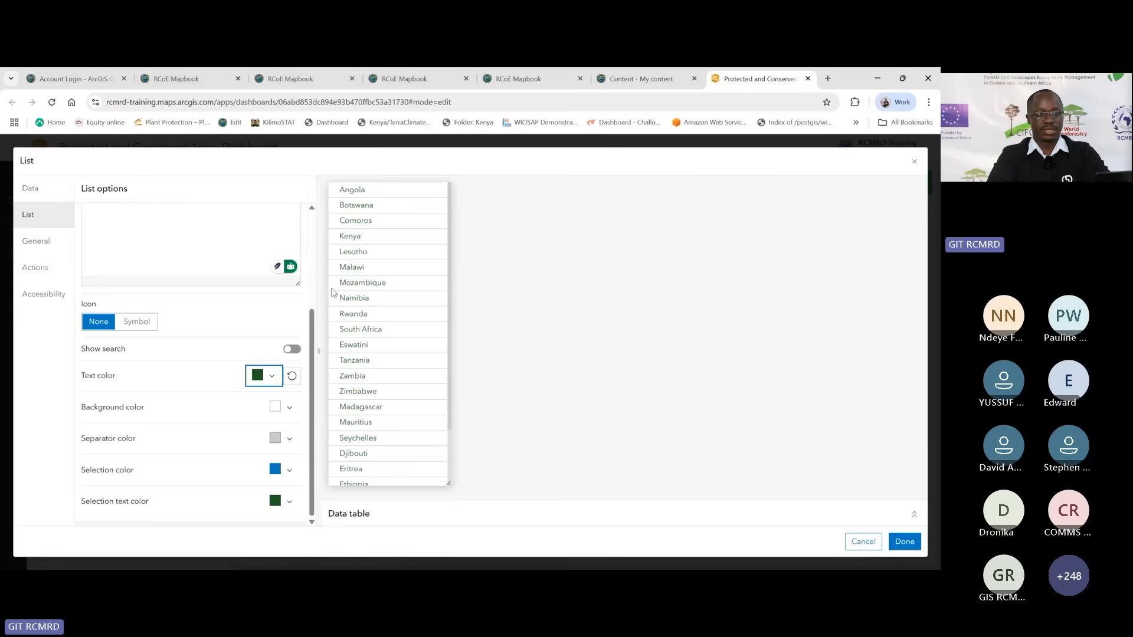
drag(312, 328, 310, 229)
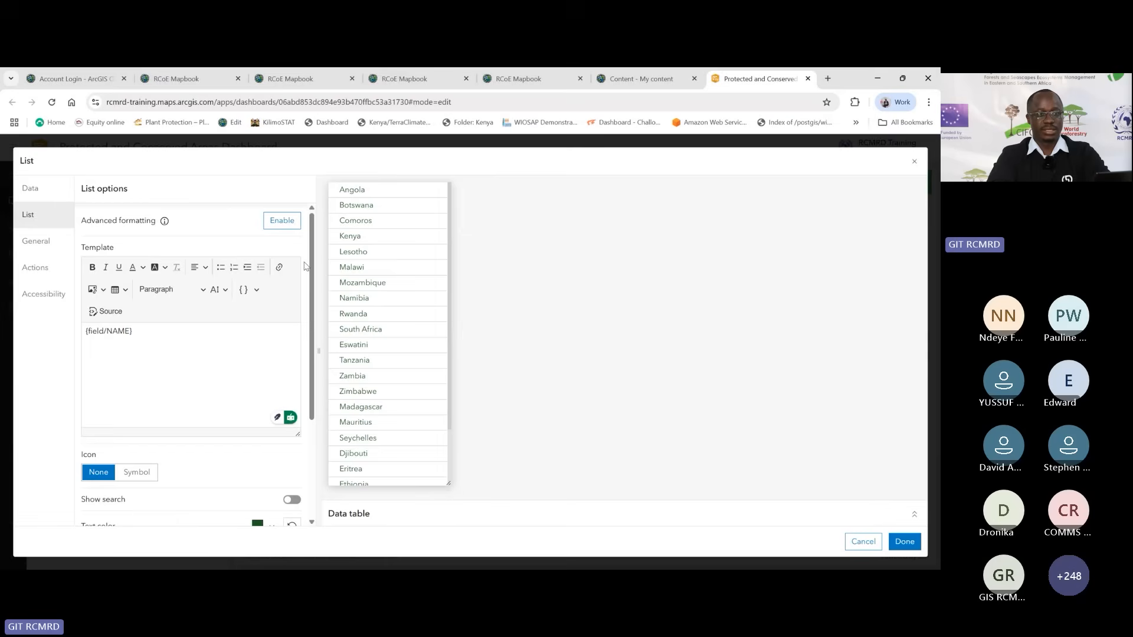
click(34, 248)
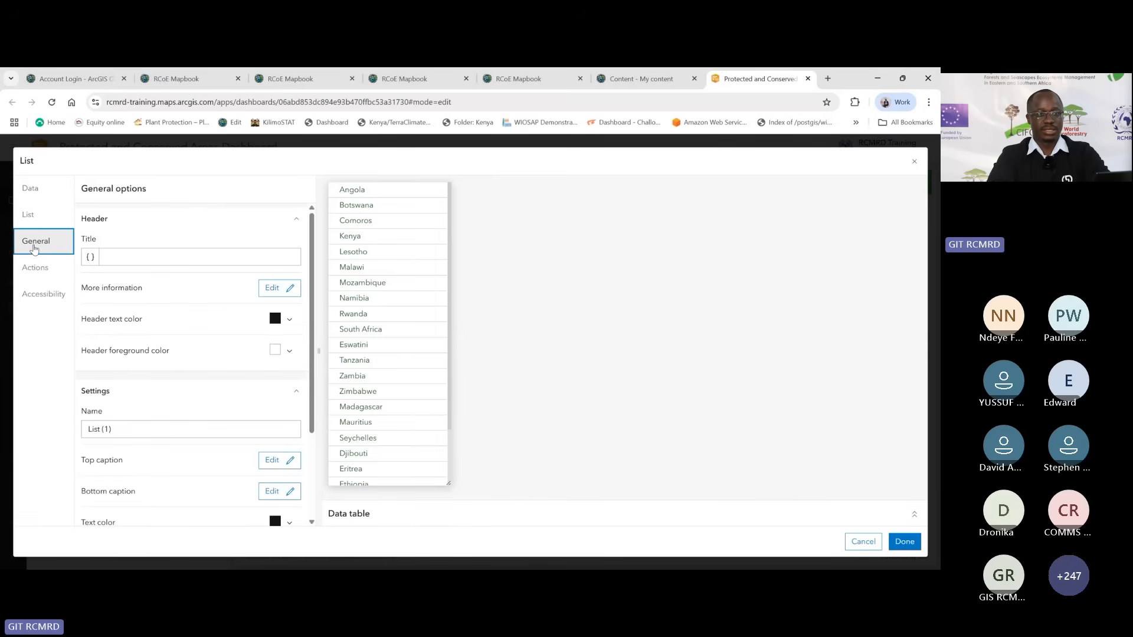
click(126, 257)
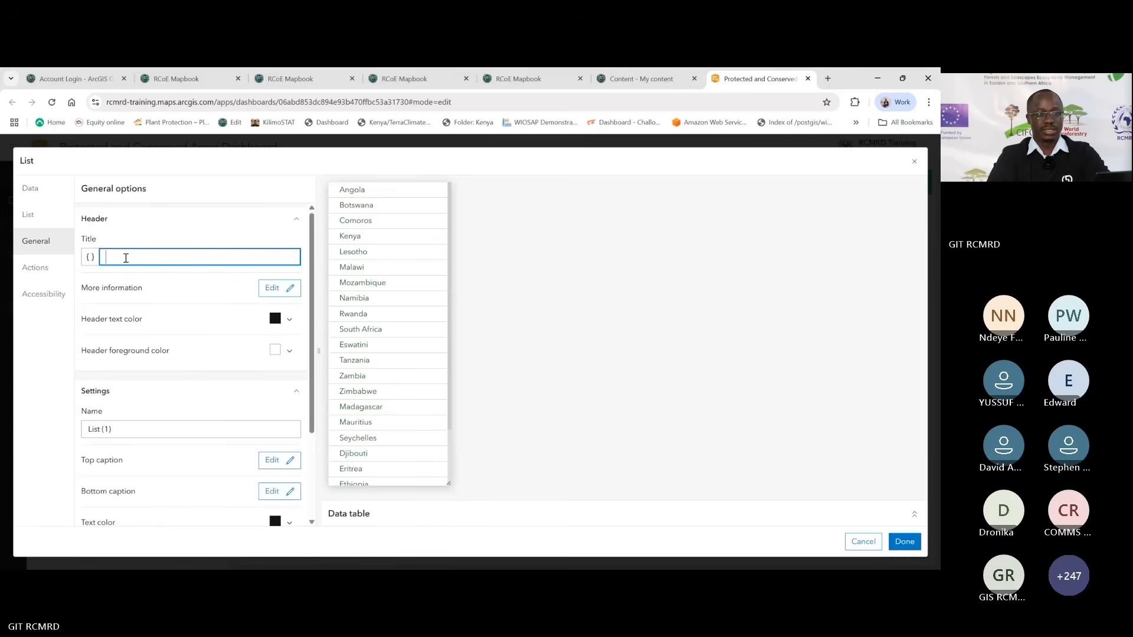
text(E)
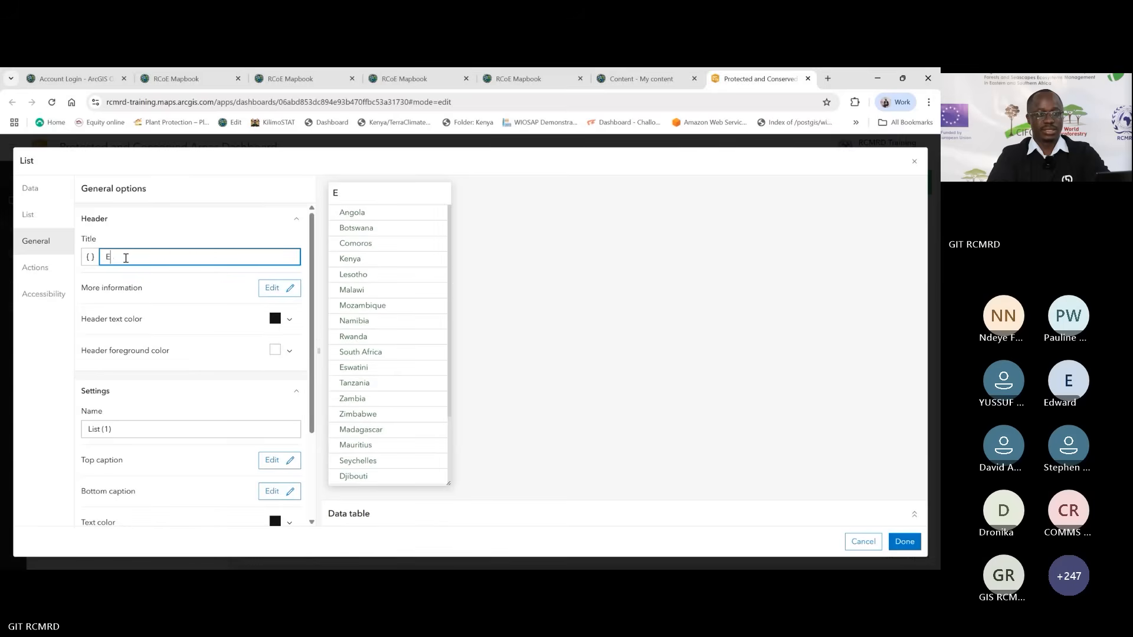
text(SA Countries)
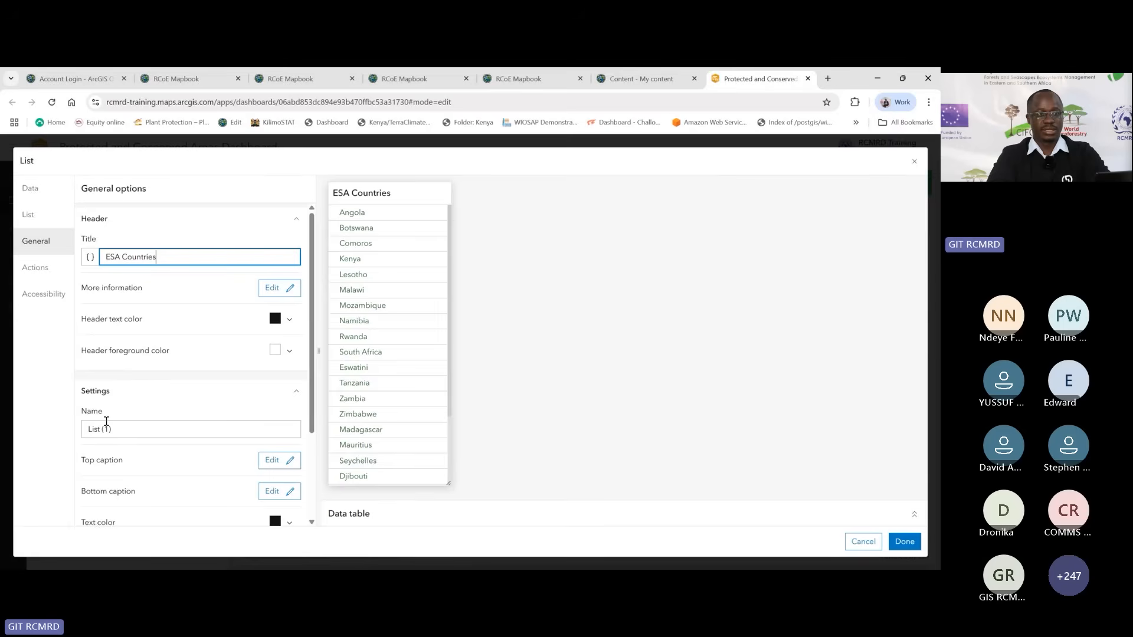
Step: Rename the list element to "Countries List" in its general settings
click(117, 429)
drag(117, 429, 82, 429)
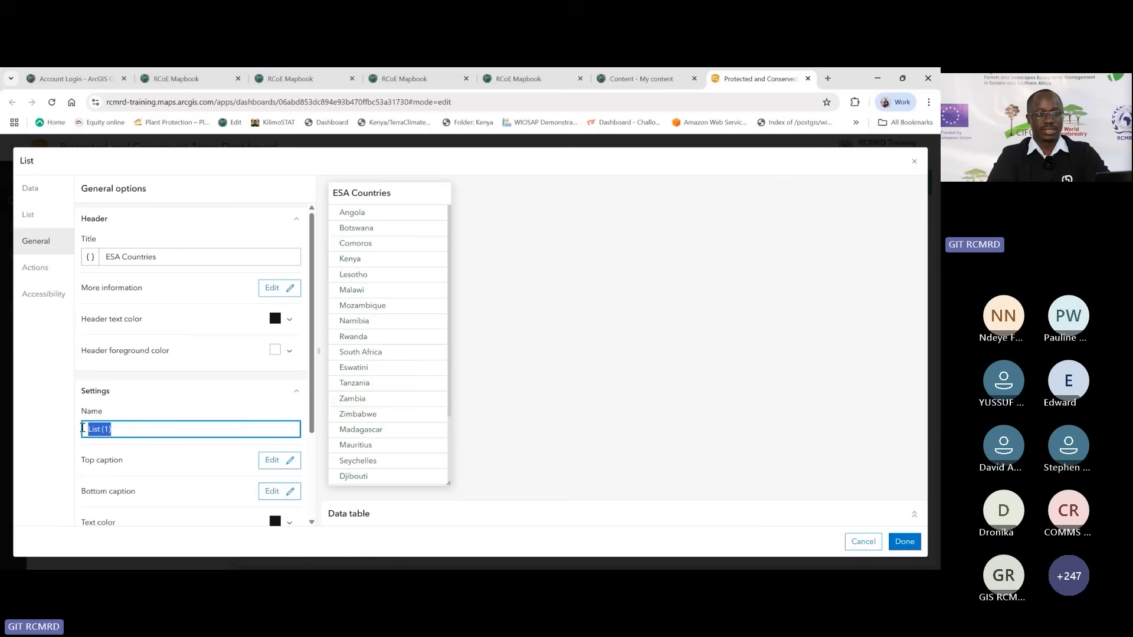
click(119, 428)
drag(121, 429, 79, 429)
click(119, 429)
drag(119, 435, 83, 429)
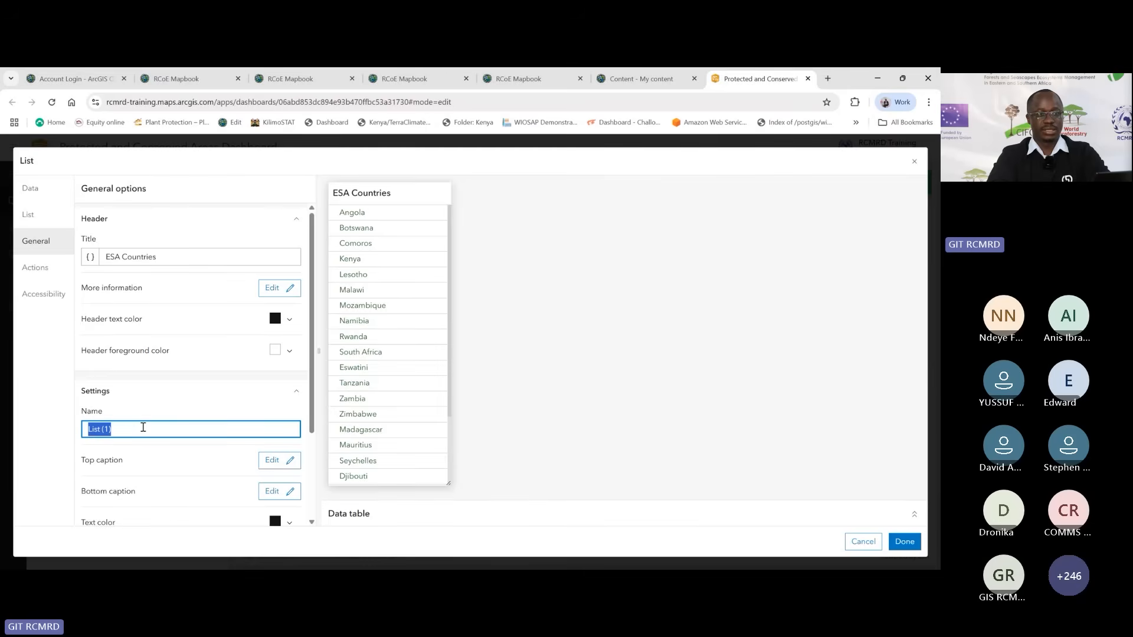
text(Countries)
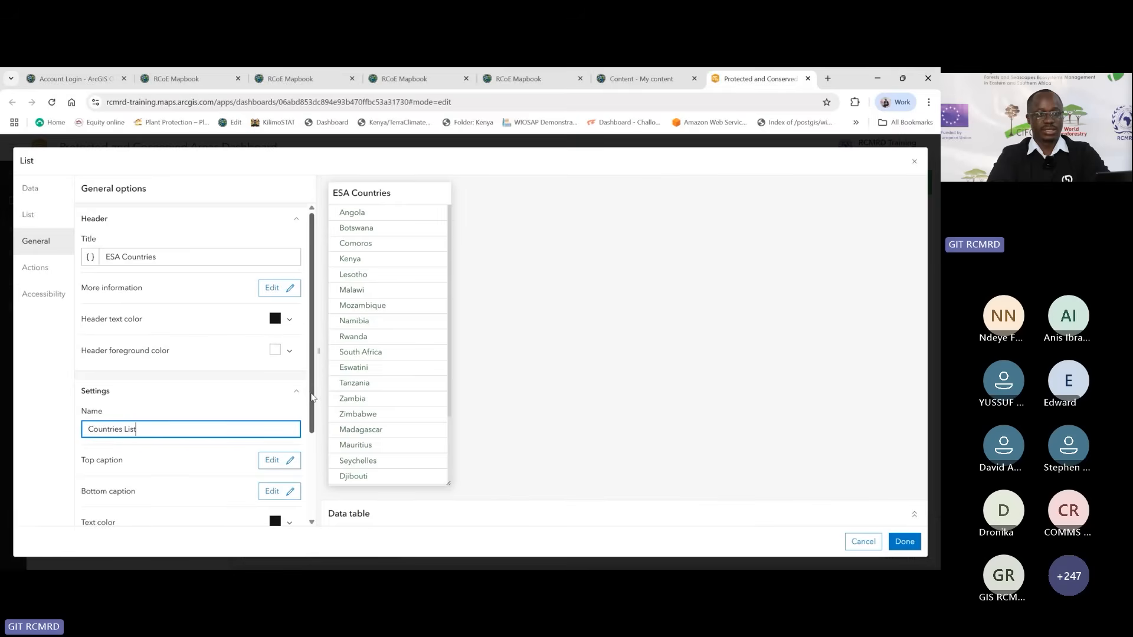
Step: Try the last update text option on the countries list, switching it on and back off
drag(313, 403, 315, 471)
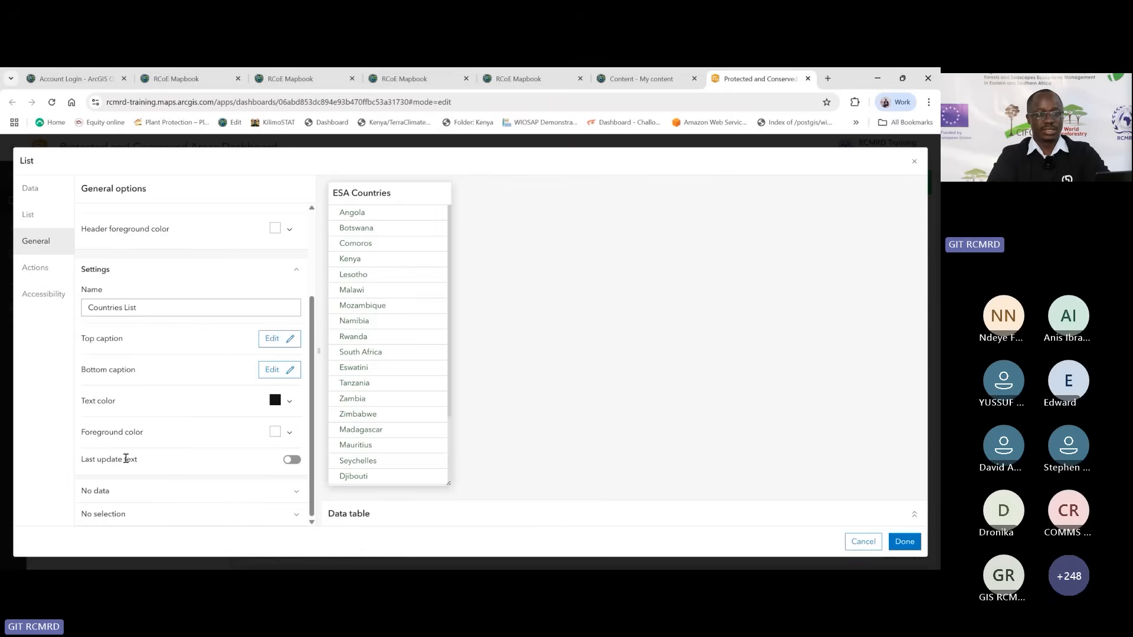
click(292, 460)
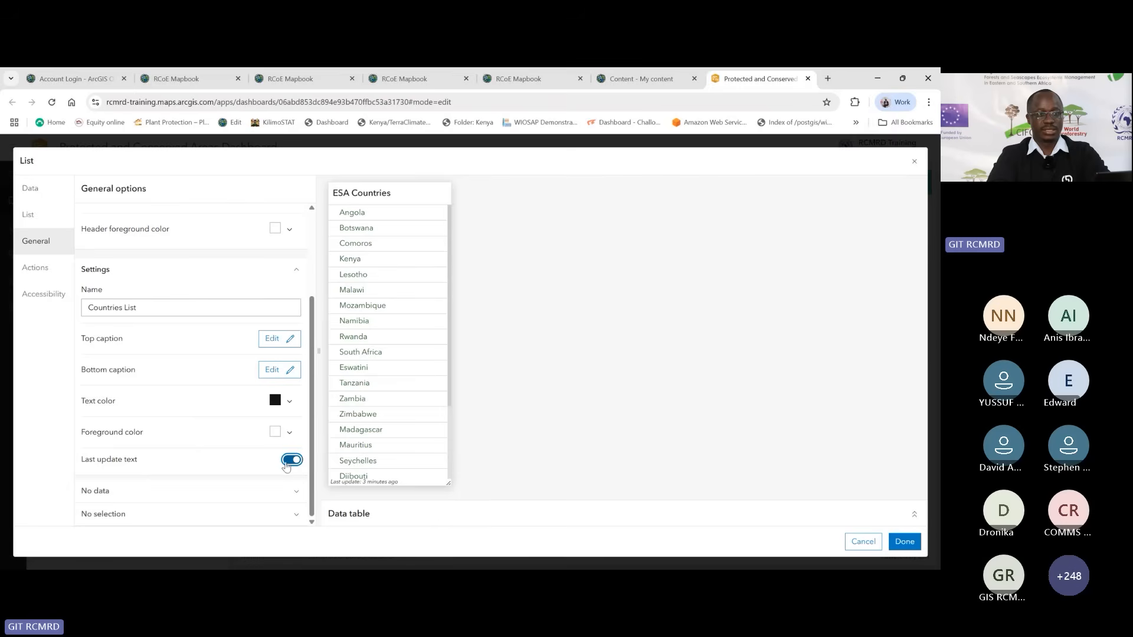
click(292, 460)
click(293, 460)
click(288, 462)
Step: Finish the list configuration and add a serial chart element based on the WDPA_v0 - WDPA_poly_Latest layer
click(904, 546)
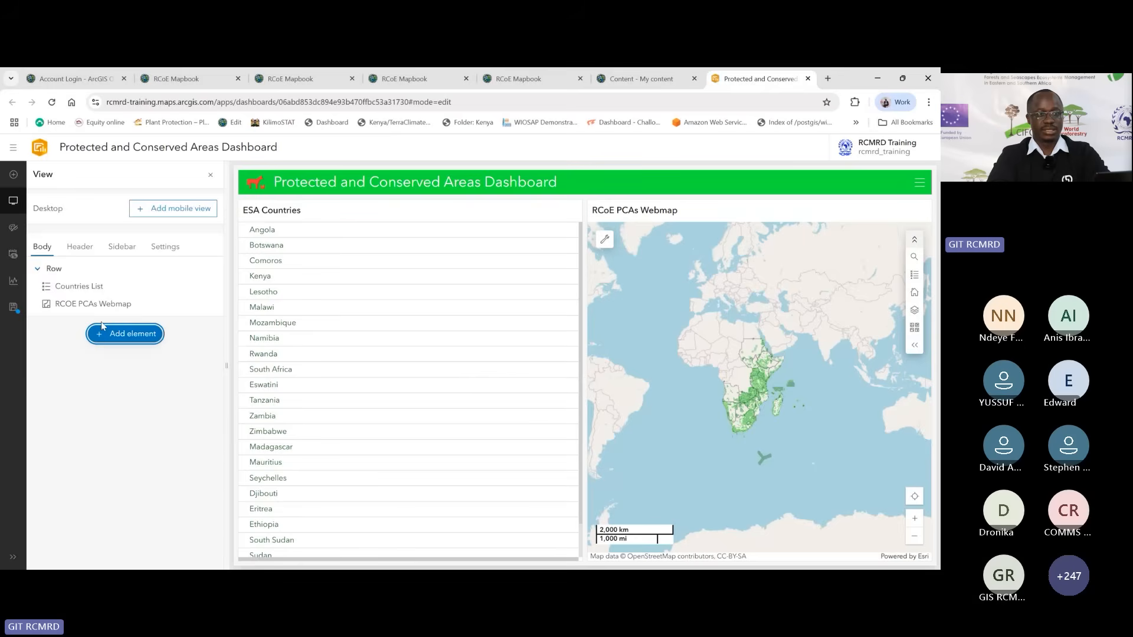
click(112, 335)
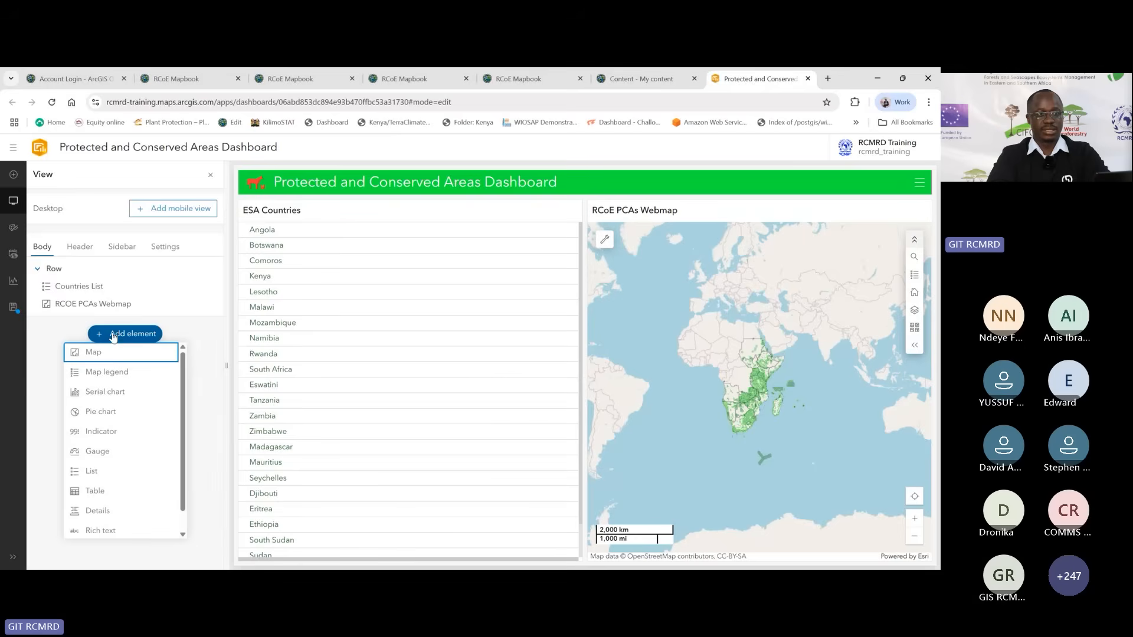
click(101, 396)
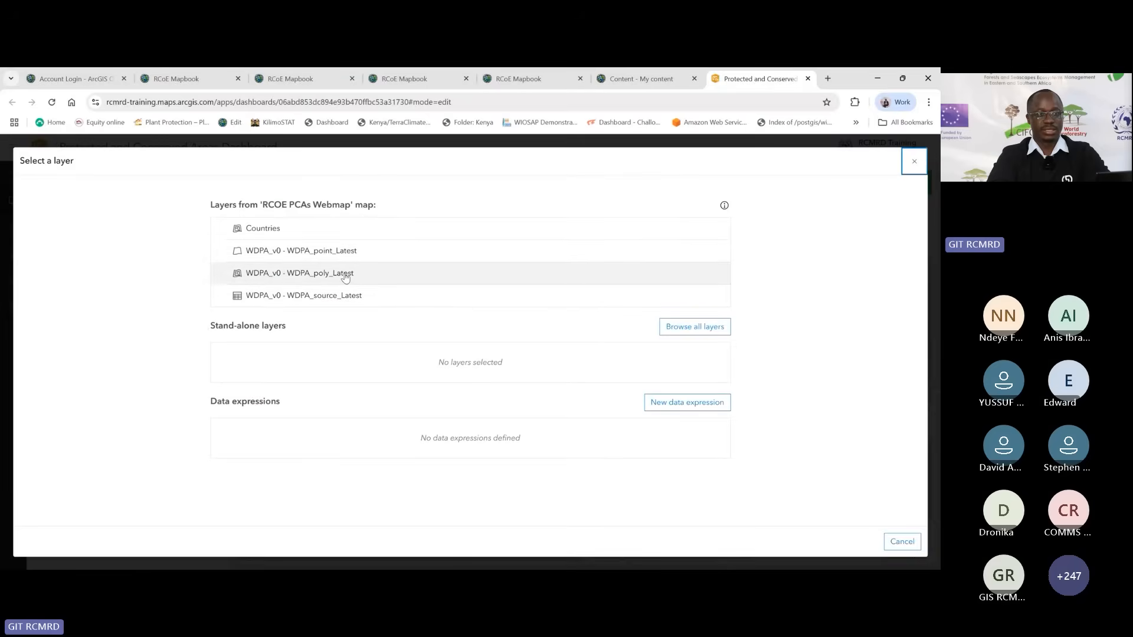
click(317, 276)
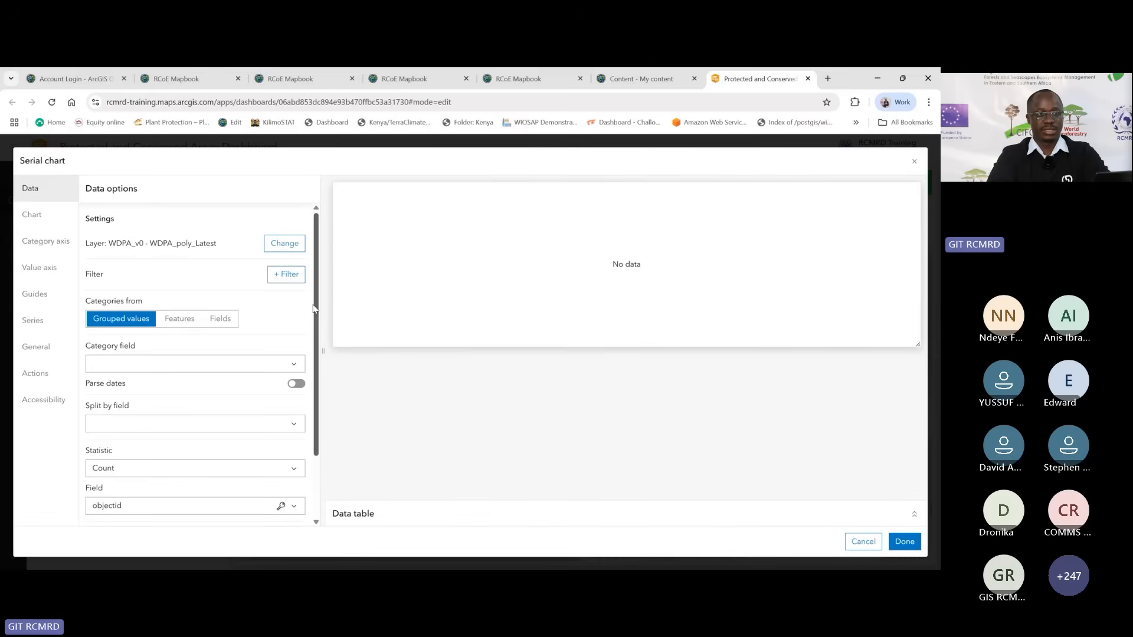
Step: Set the serial chart's category field to DESIG with grouped values
scroll(313, 308, down, 2)
click(294, 285)
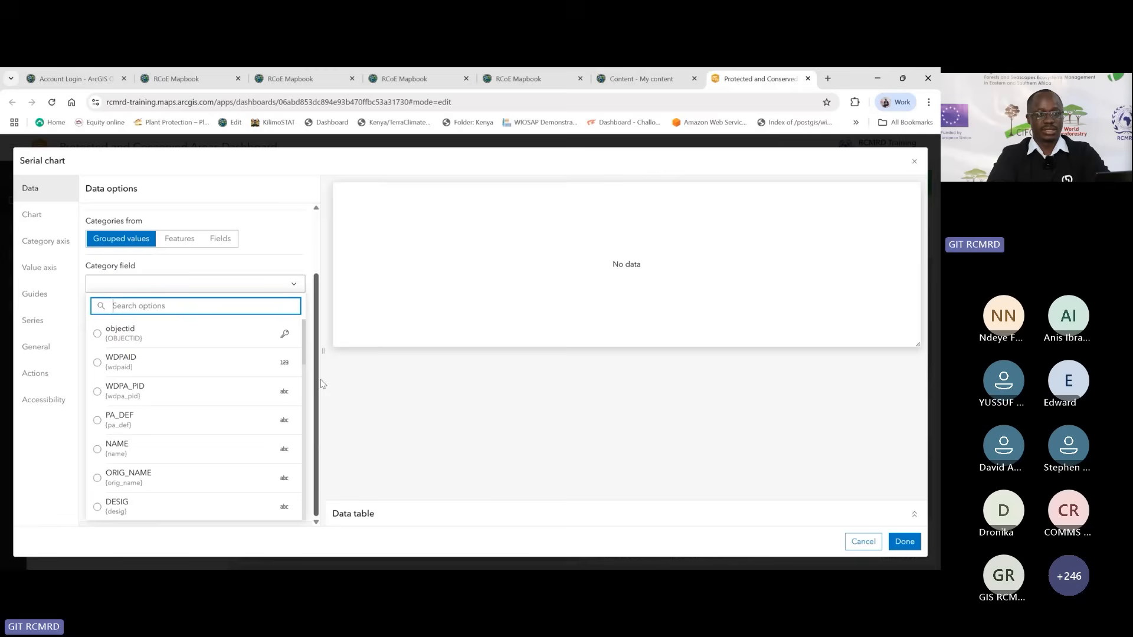
drag(305, 353, 313, 383)
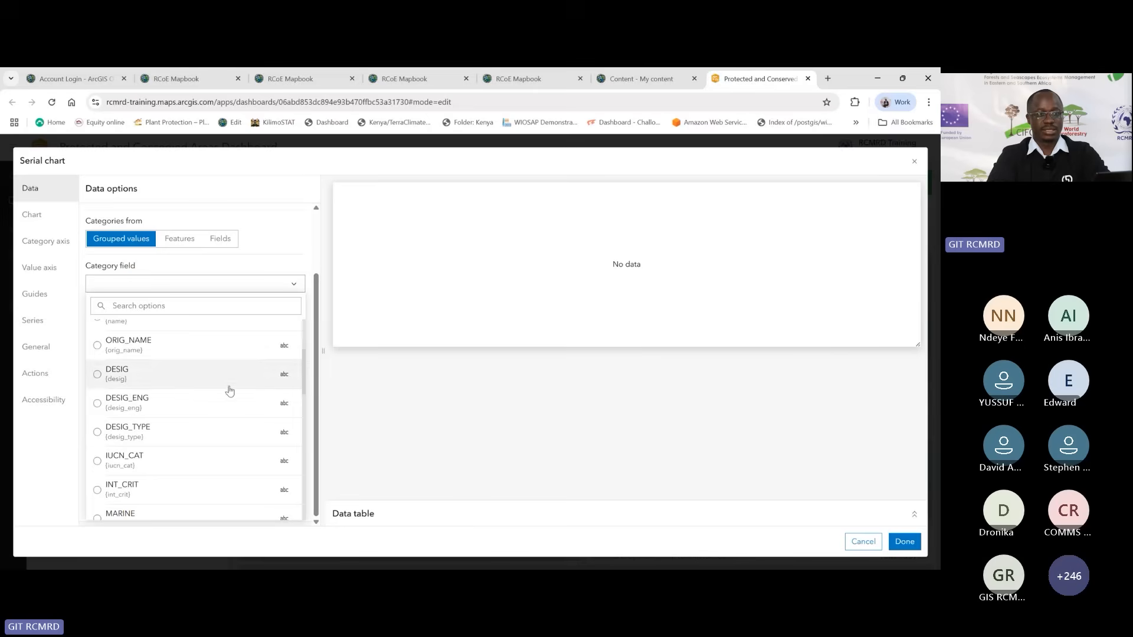
click(120, 381)
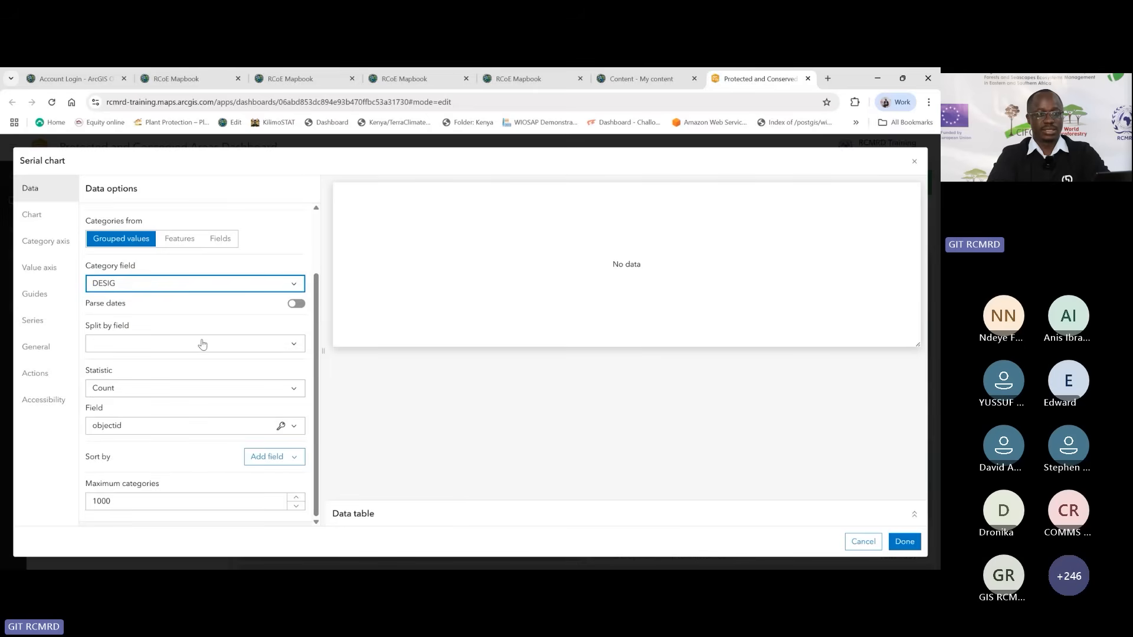
click(293, 286)
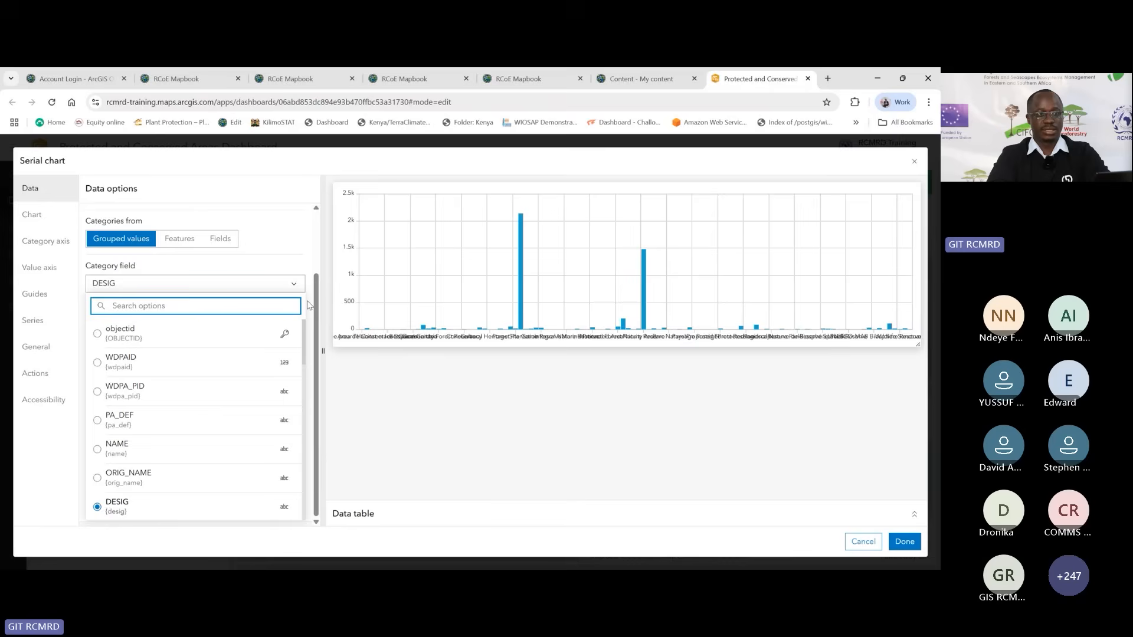
key(Escape)
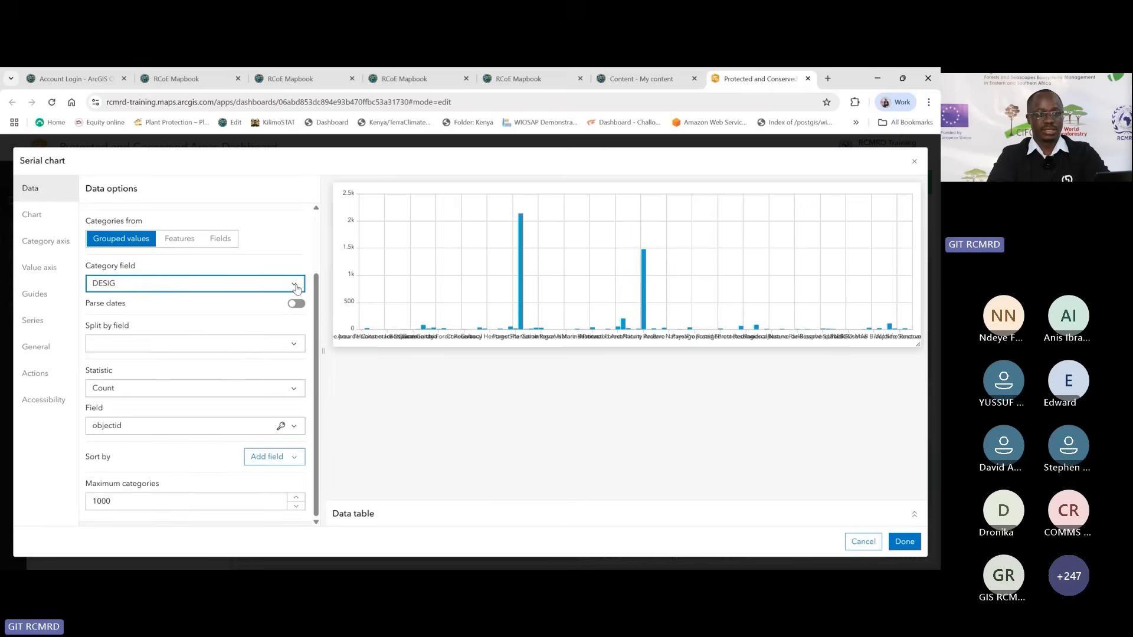
Step: Change the serial chart's category field to DESIG_TYPE
click(295, 285)
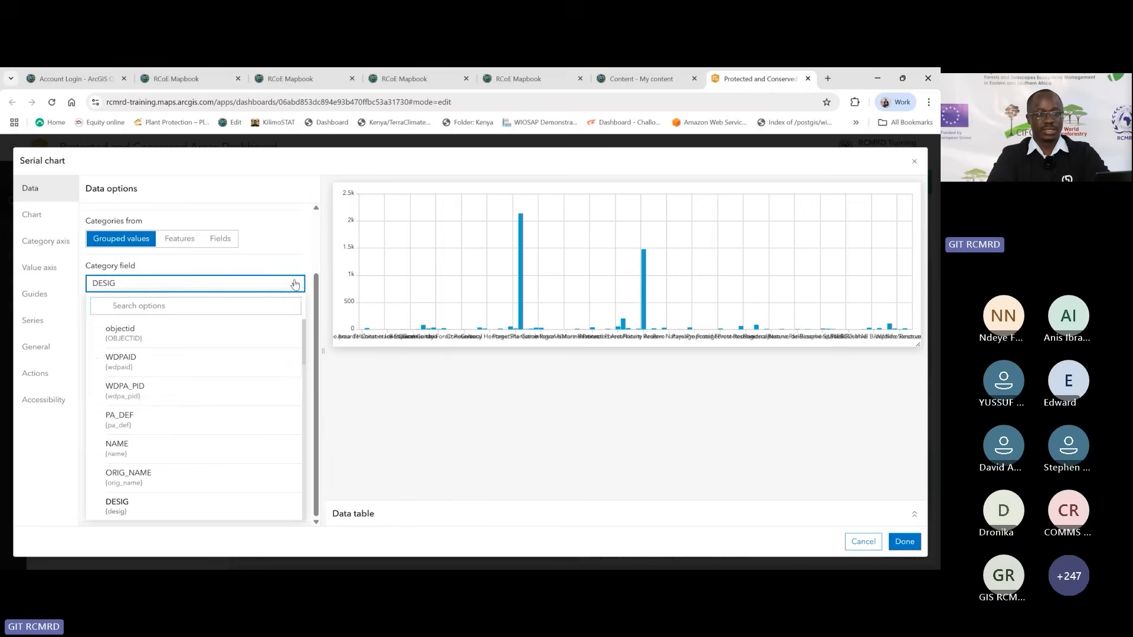
drag(304, 367, 304, 385)
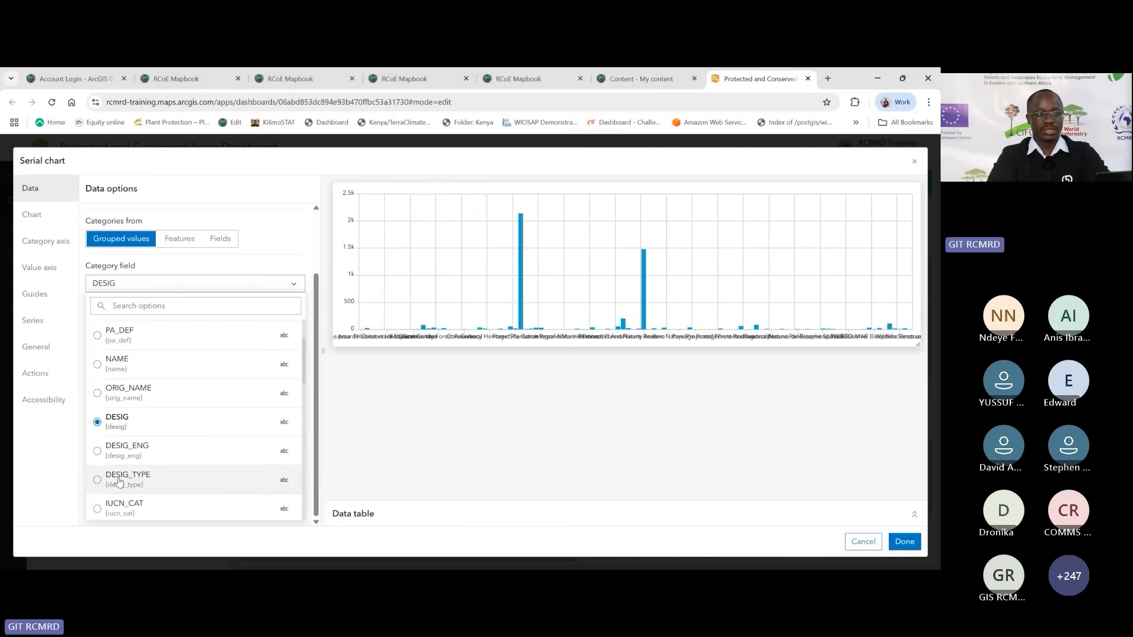
click(138, 478)
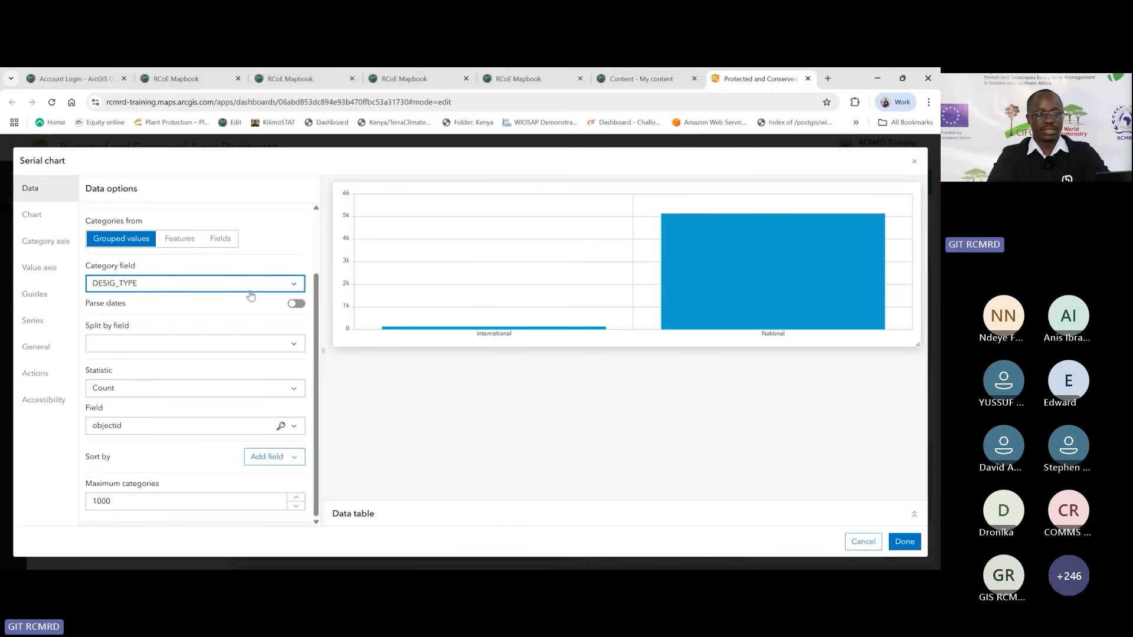
Step: Change the serial chart's category field to DESIG_ENG
click(294, 283)
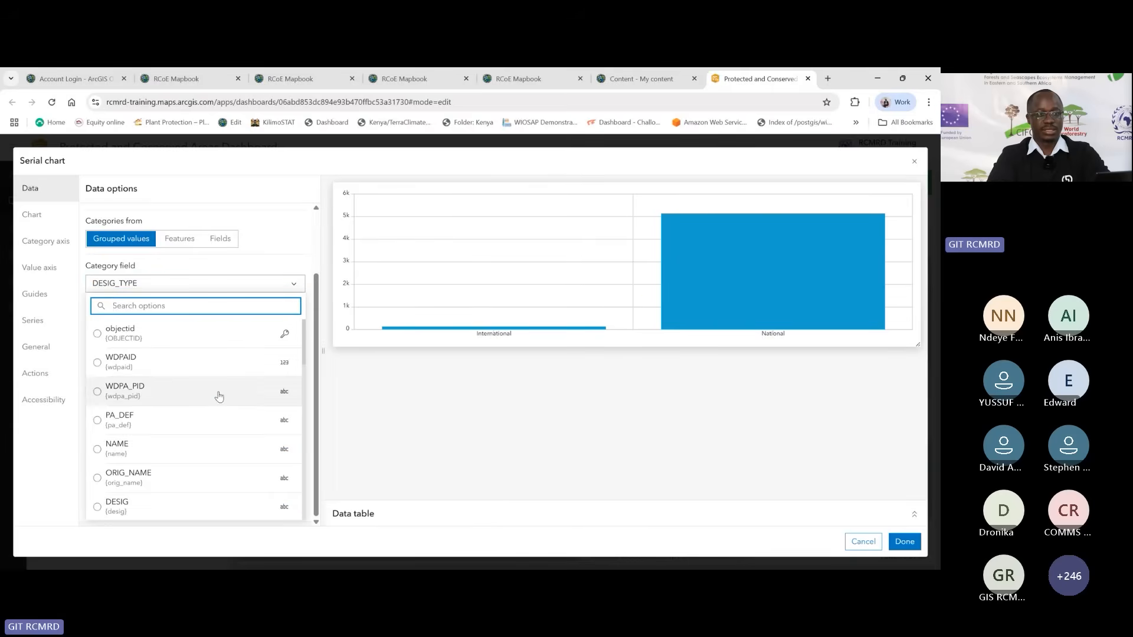
click(303, 343)
scroll(304, 345, down, 2)
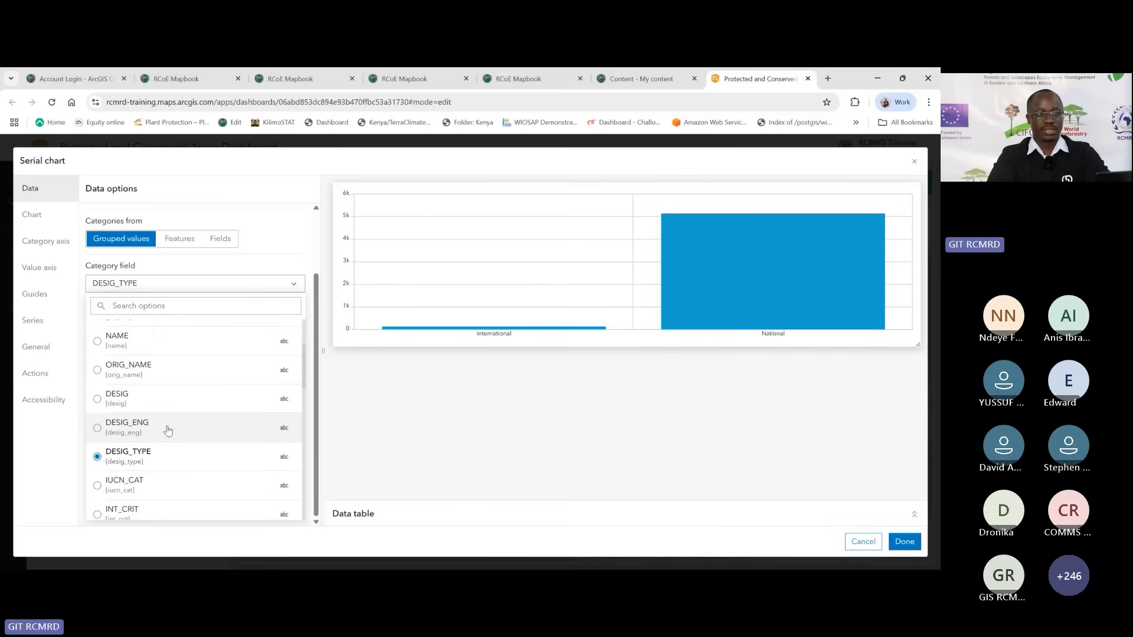
click(165, 432)
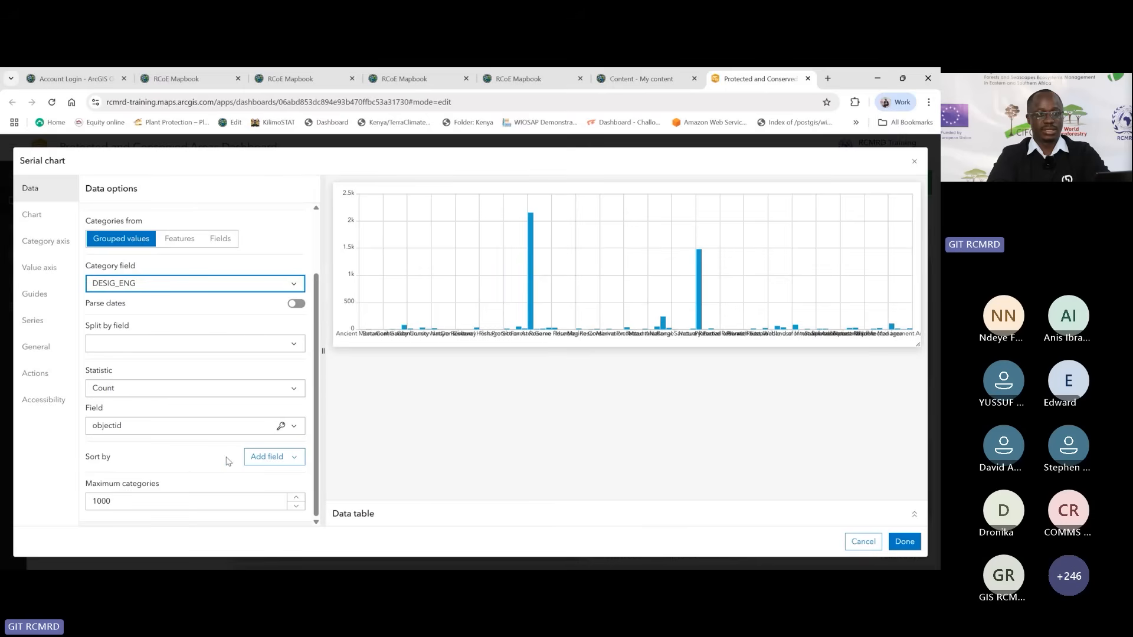
Step: Limit the chart's maximum categories, trying 20 before setting the value to 10
click(316, 451)
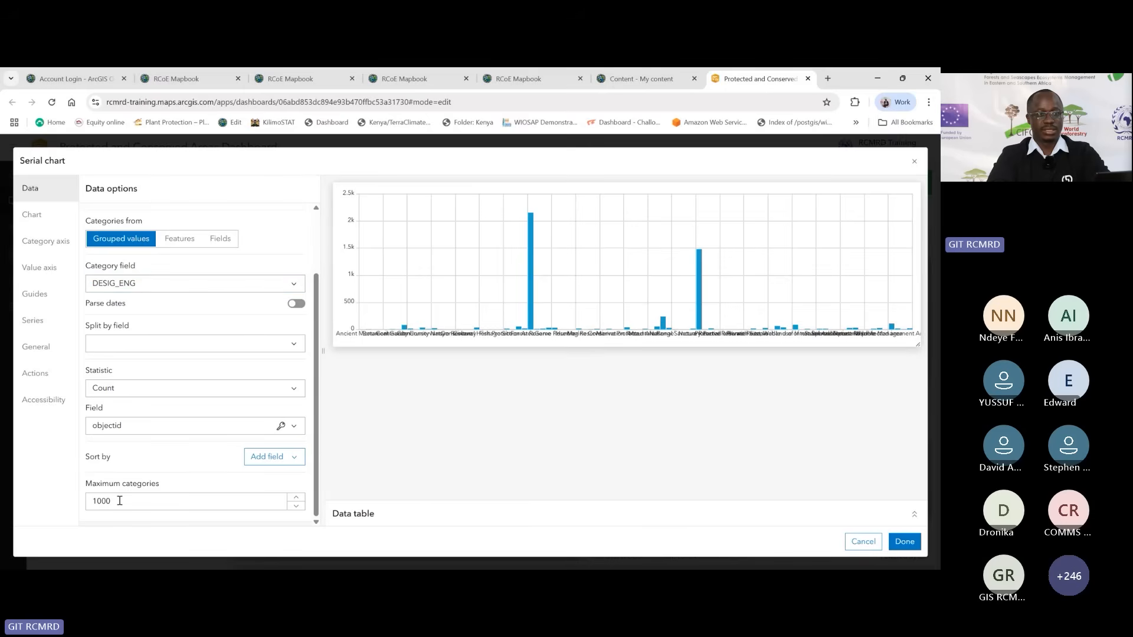
drag(119, 500, 86, 498)
text(20)
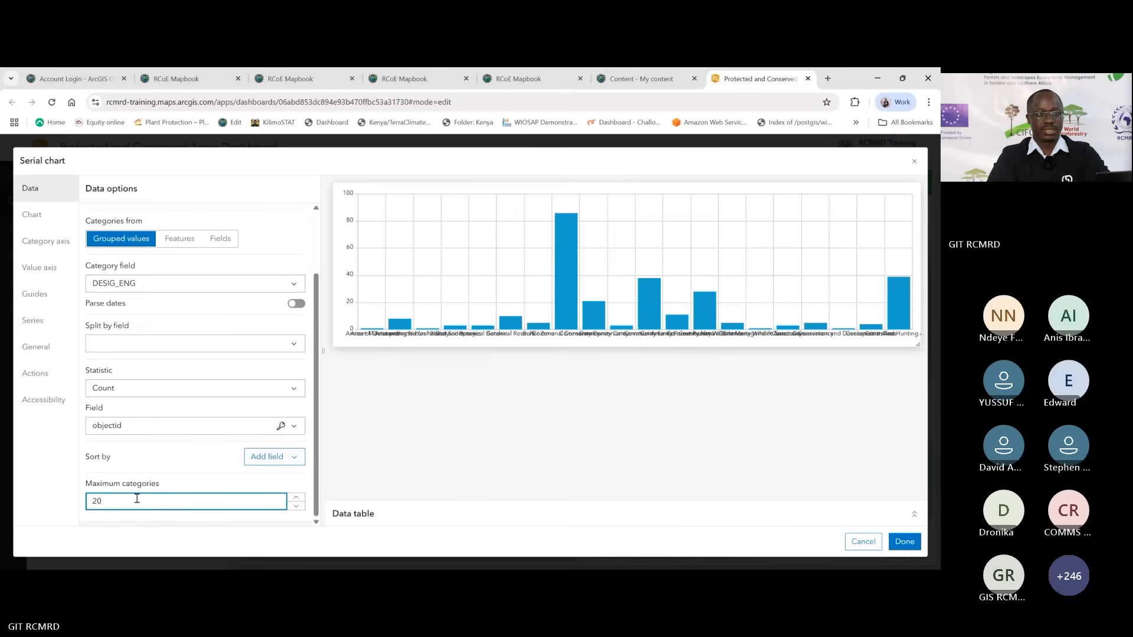
drag(135, 498, 79, 502)
text(1)
click(165, 476)
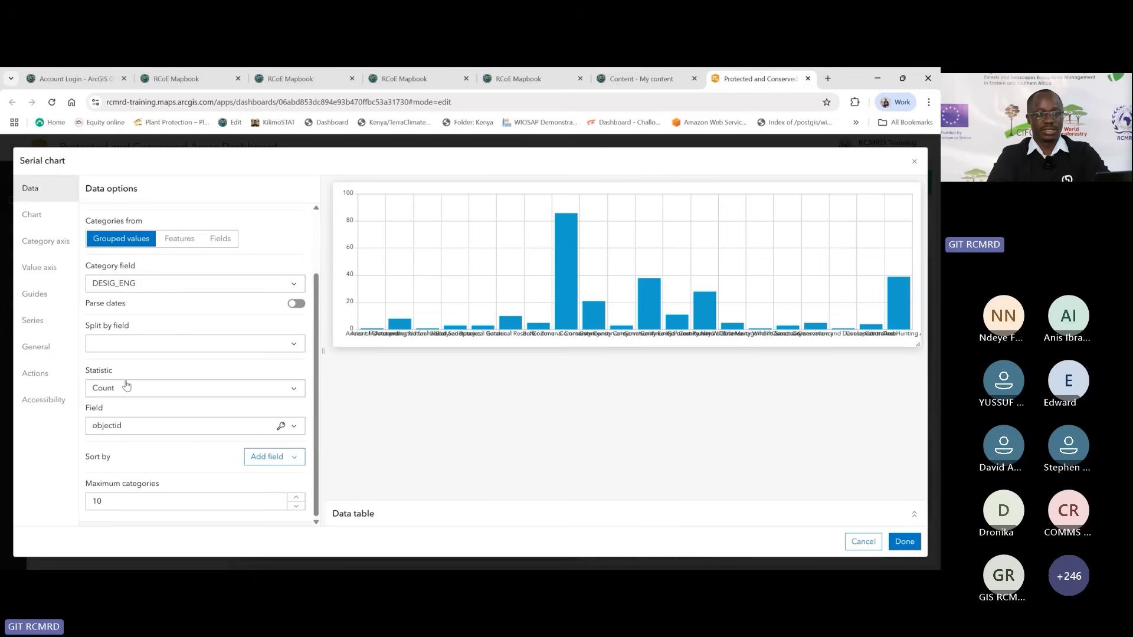
Step: Switch the serial chart to horizontal orientation and color its bars by category
click(33, 223)
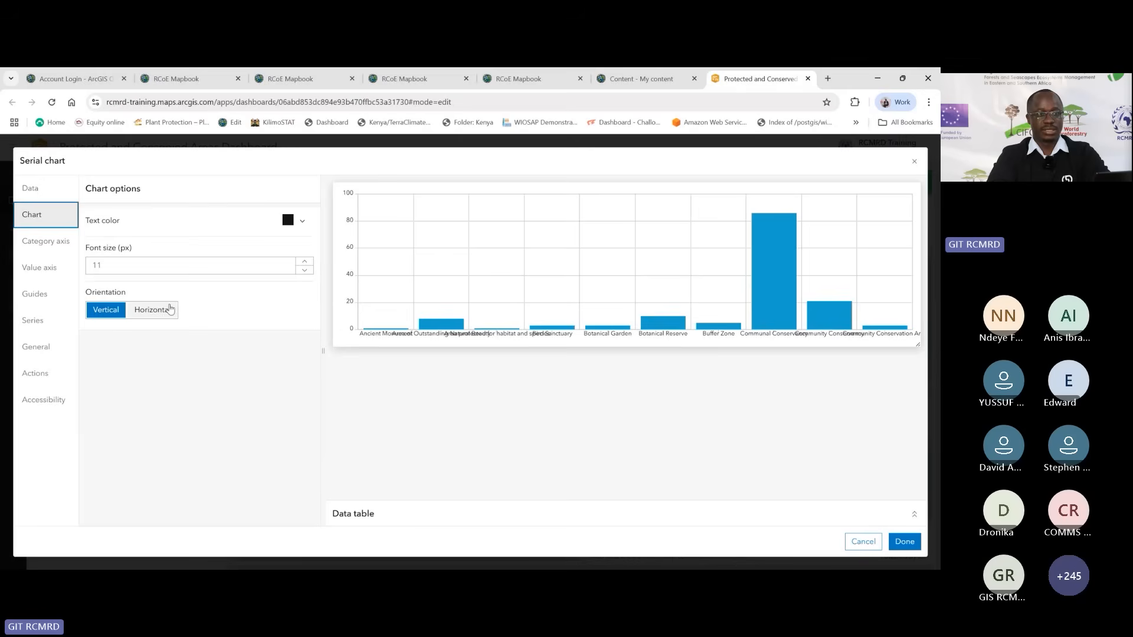
click(166, 312)
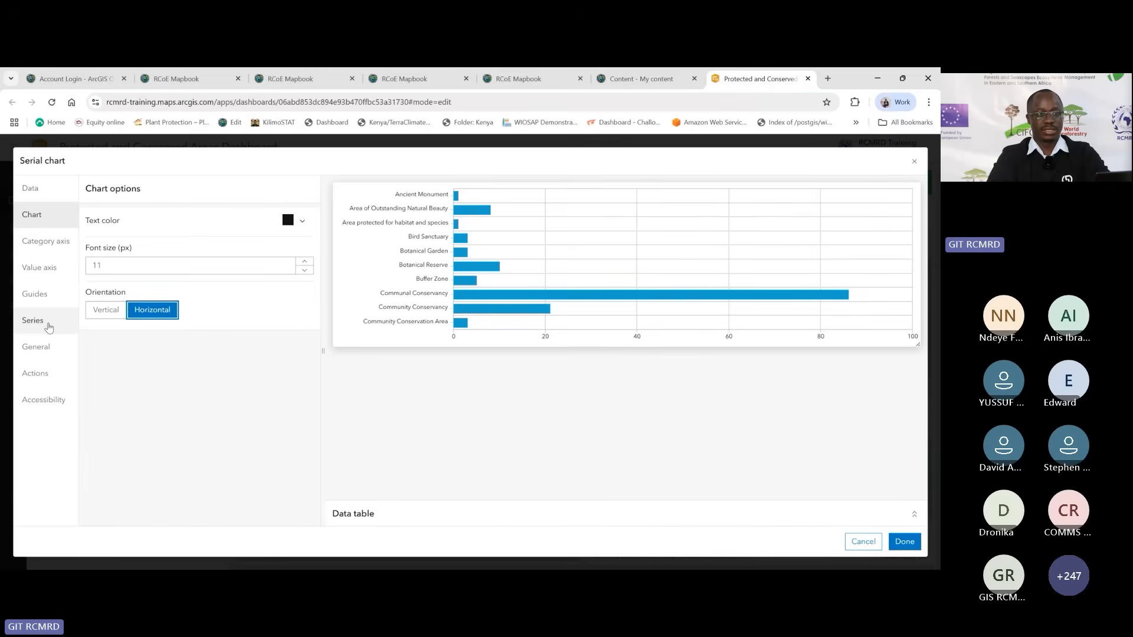
click(49, 327)
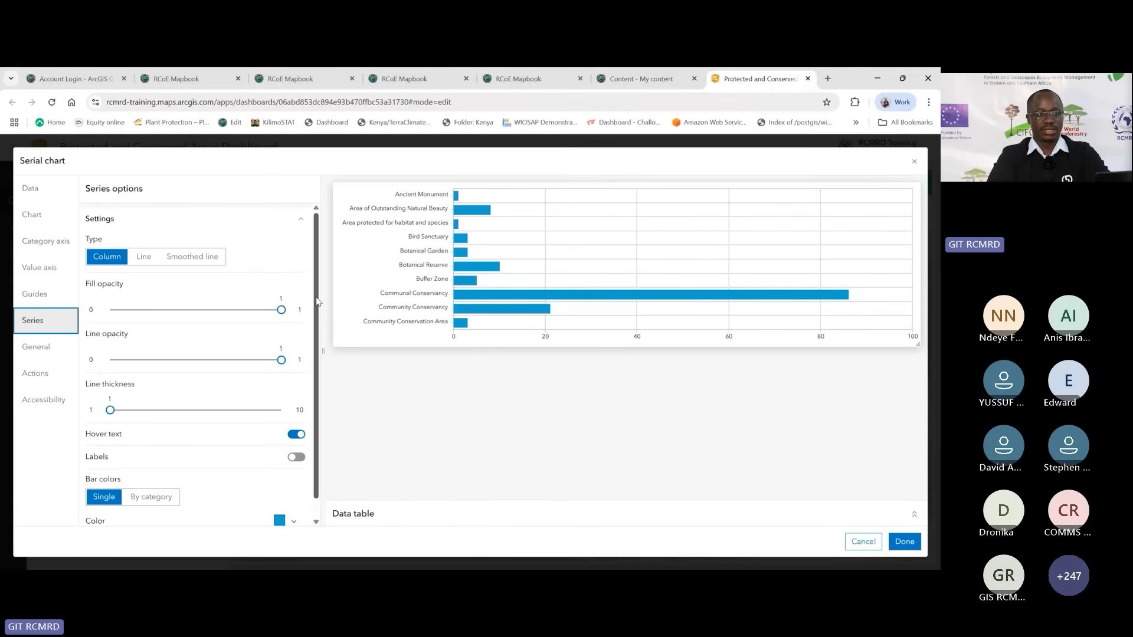
scroll(317, 303, down, 2)
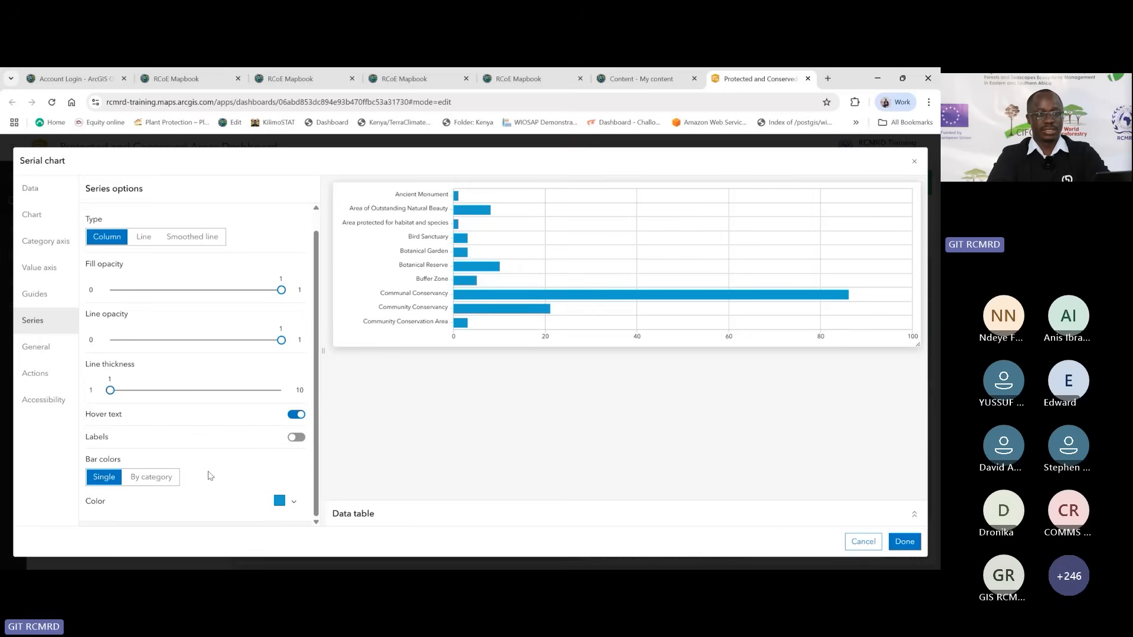
click(167, 483)
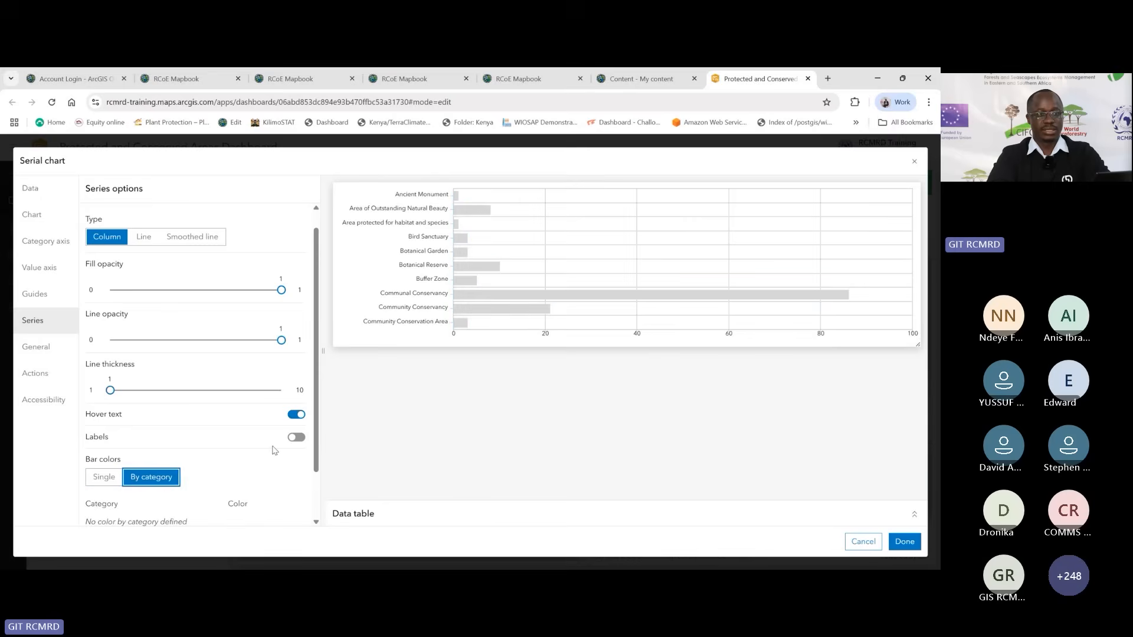
scroll(319, 420, down, 10)
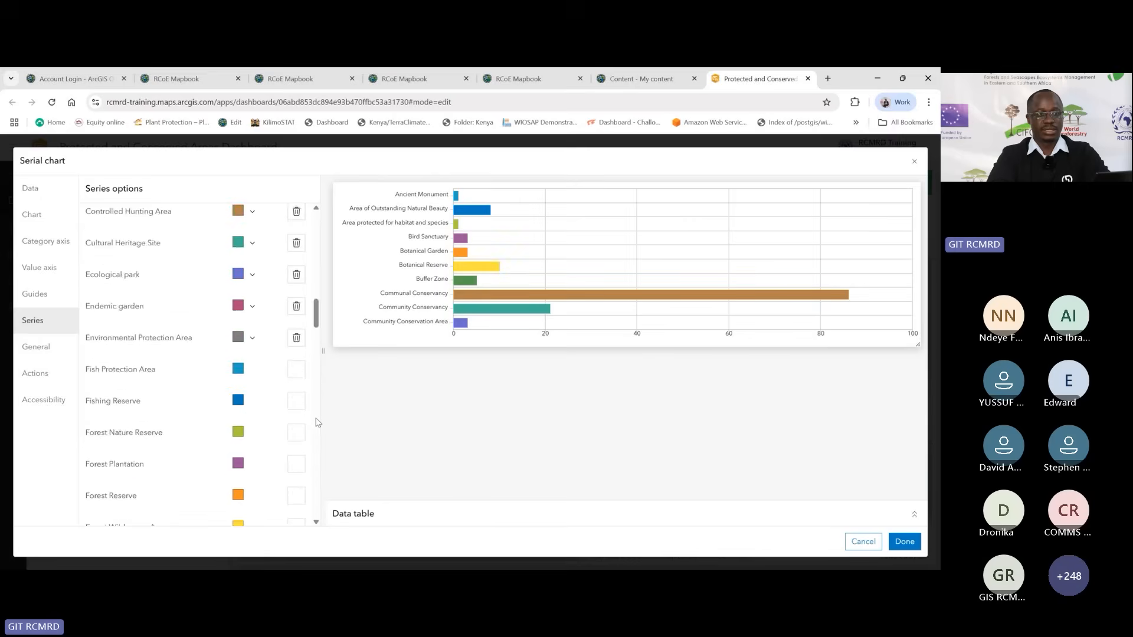
drag(316, 426, 318, 212)
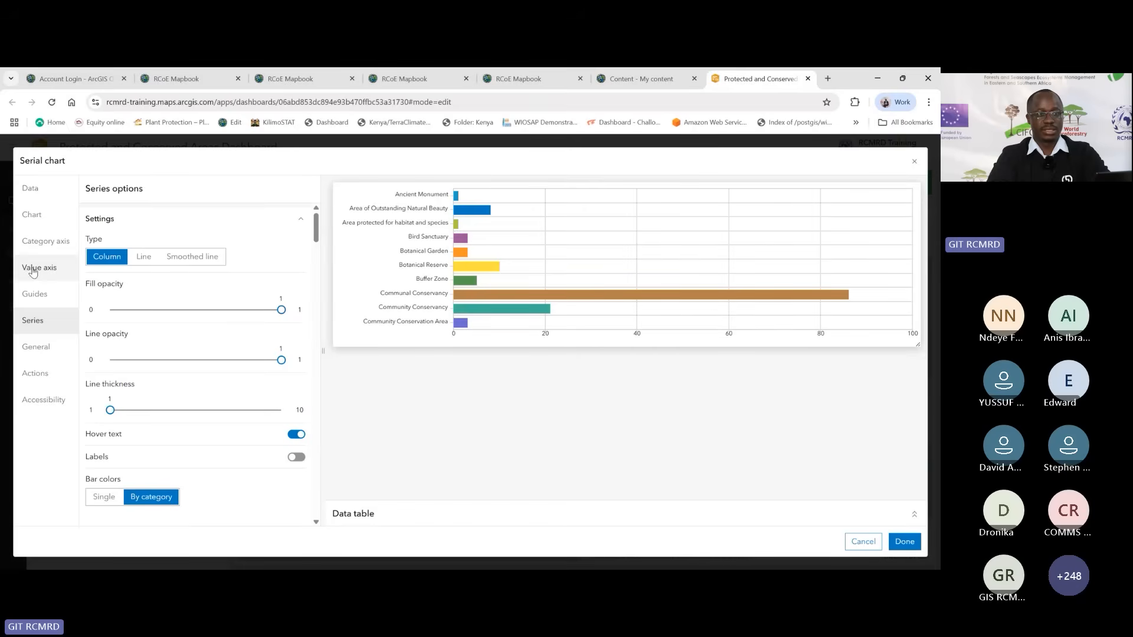
Step: Review the serial chart's category axis and value axis settings
click(39, 246)
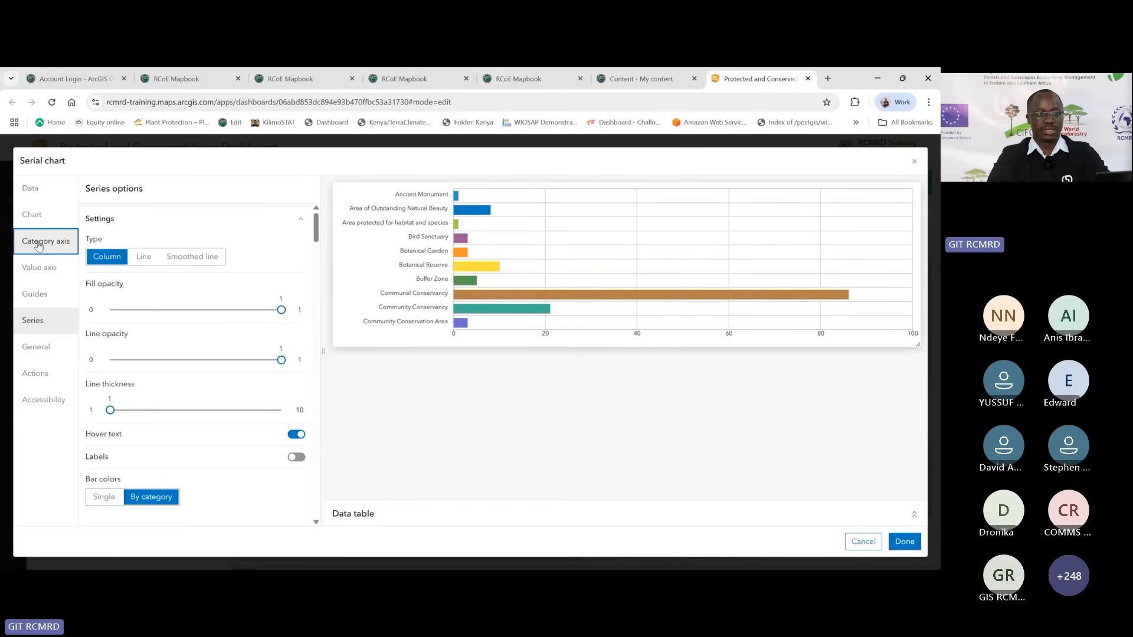
click(45, 271)
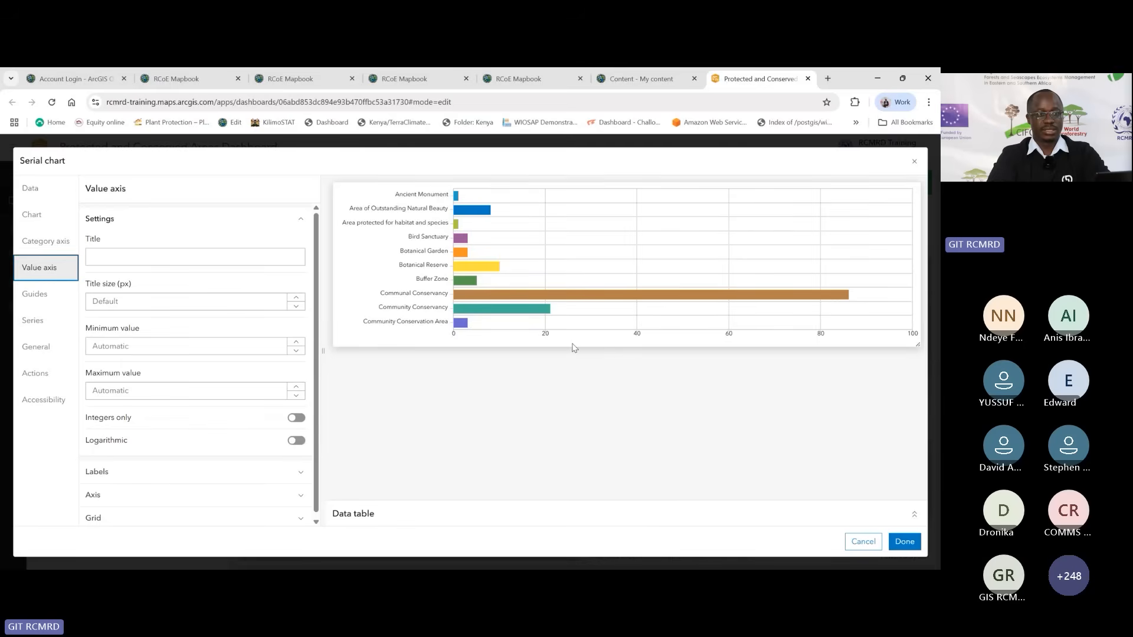
mouse_move(537, 308)
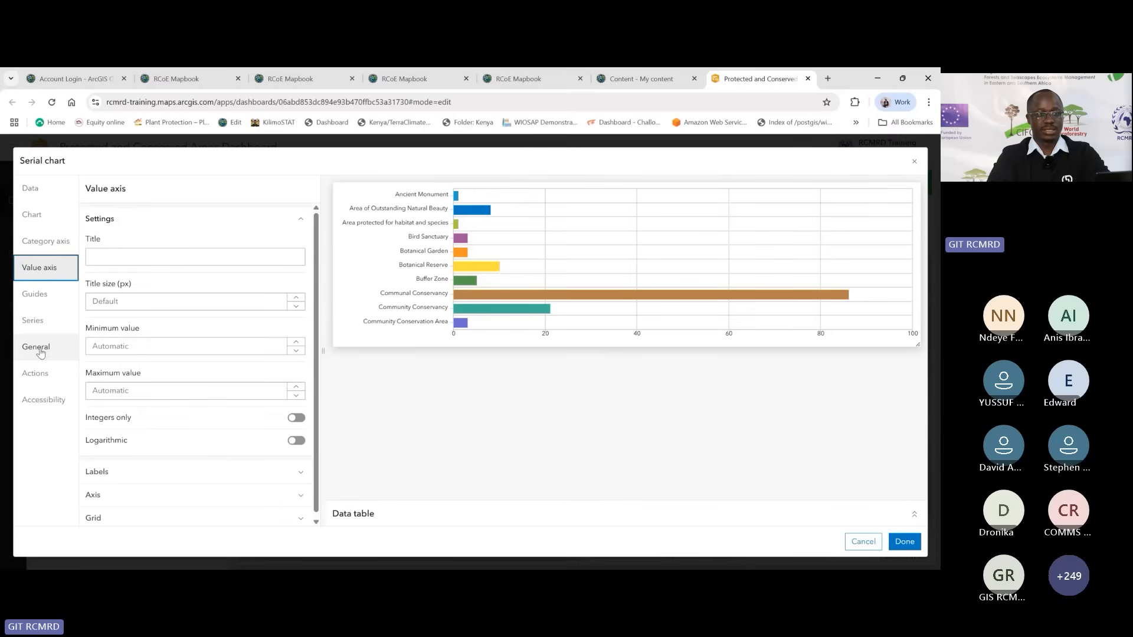
Step: Give the serial chart the header title "Common PCAs Designations"
click(39, 349)
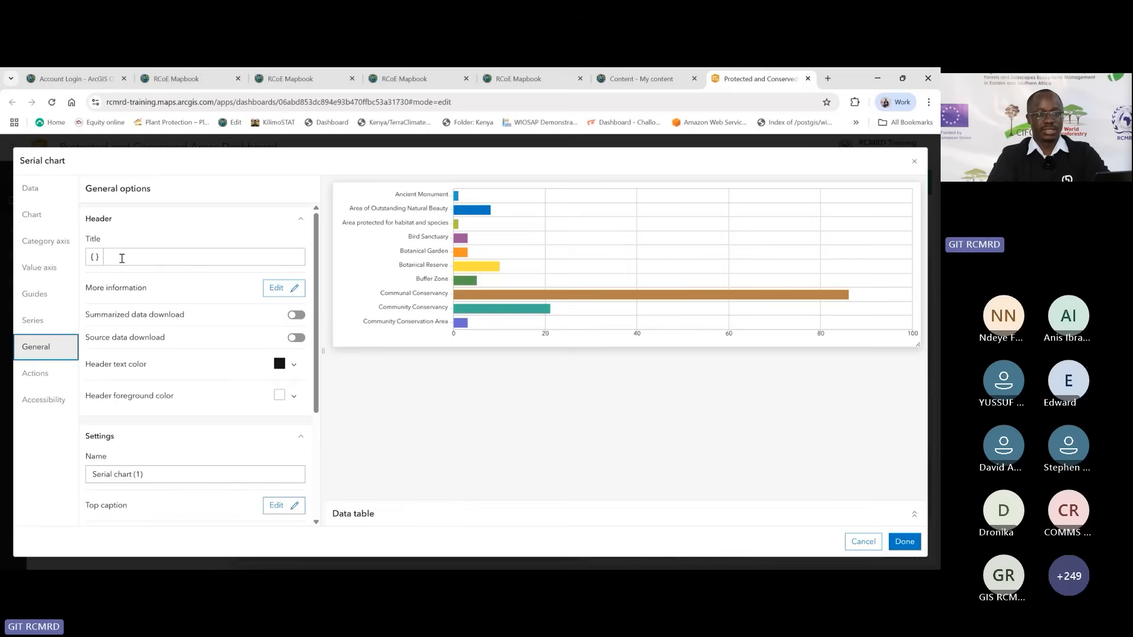
click(137, 262)
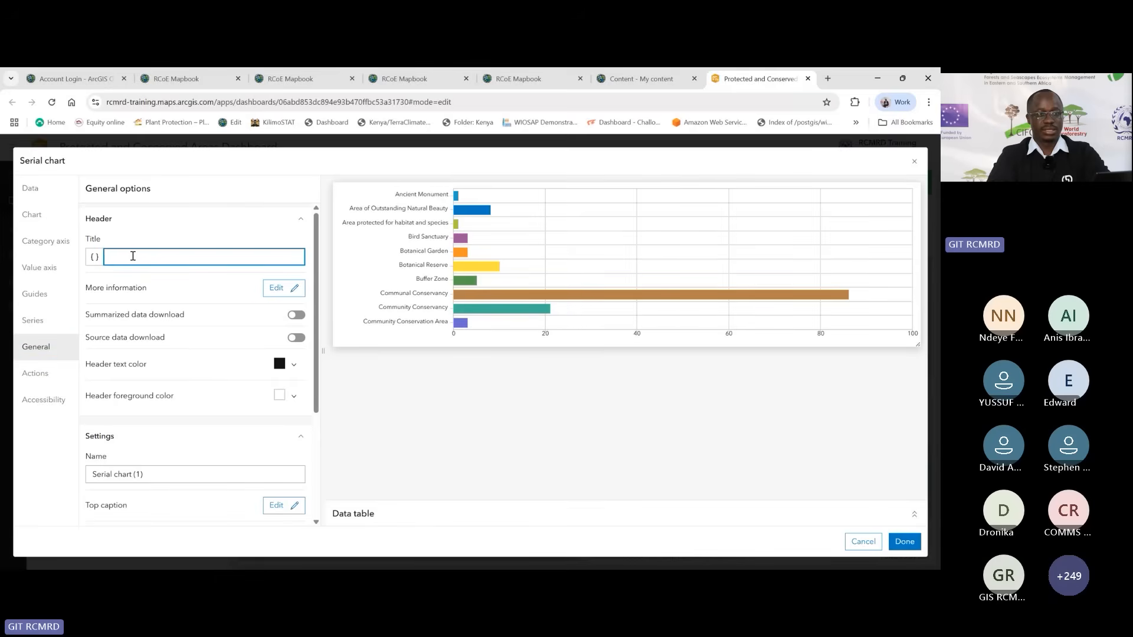
text(Common)
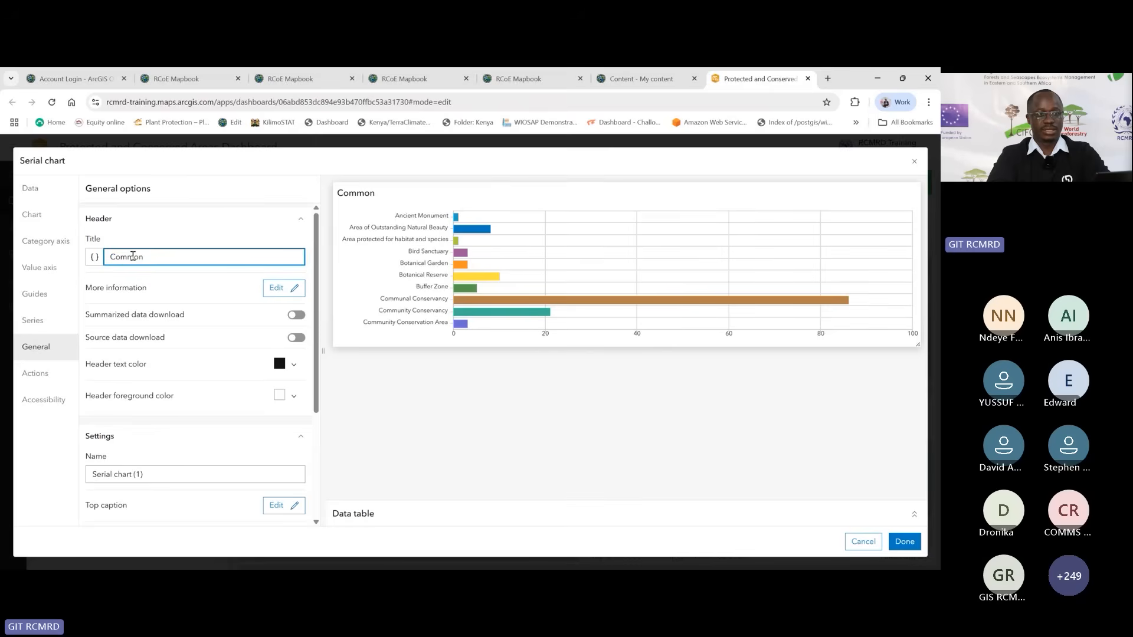
text( PCAs Designations)
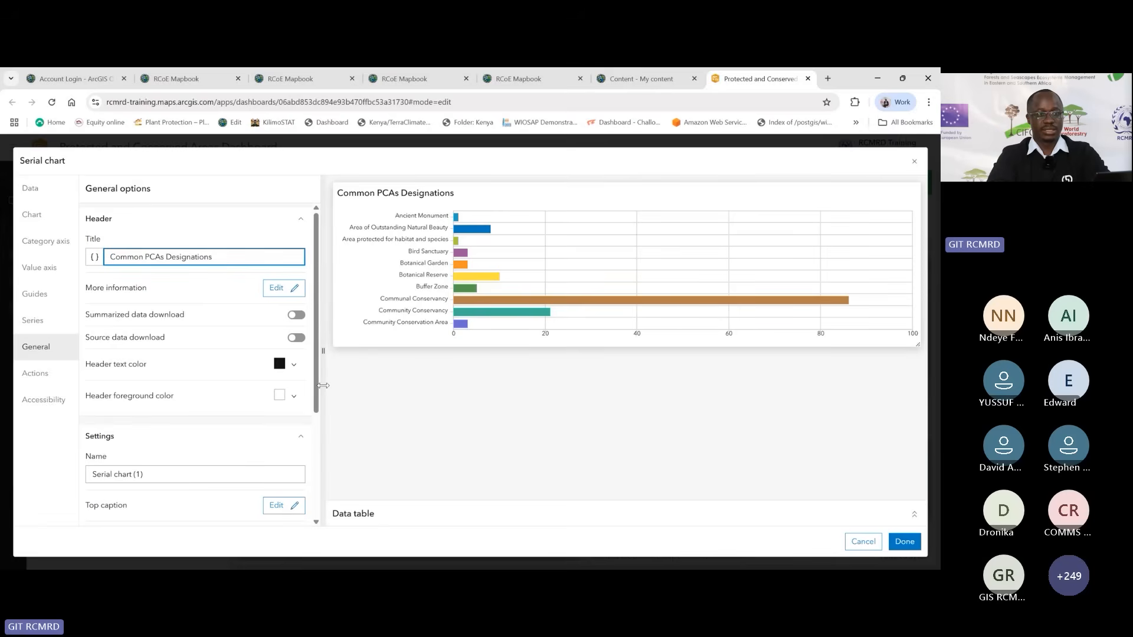
Step: Rename the serial chart element as "Common Designations Serial chart" in its general settings
scroll(321, 437, down, 2)
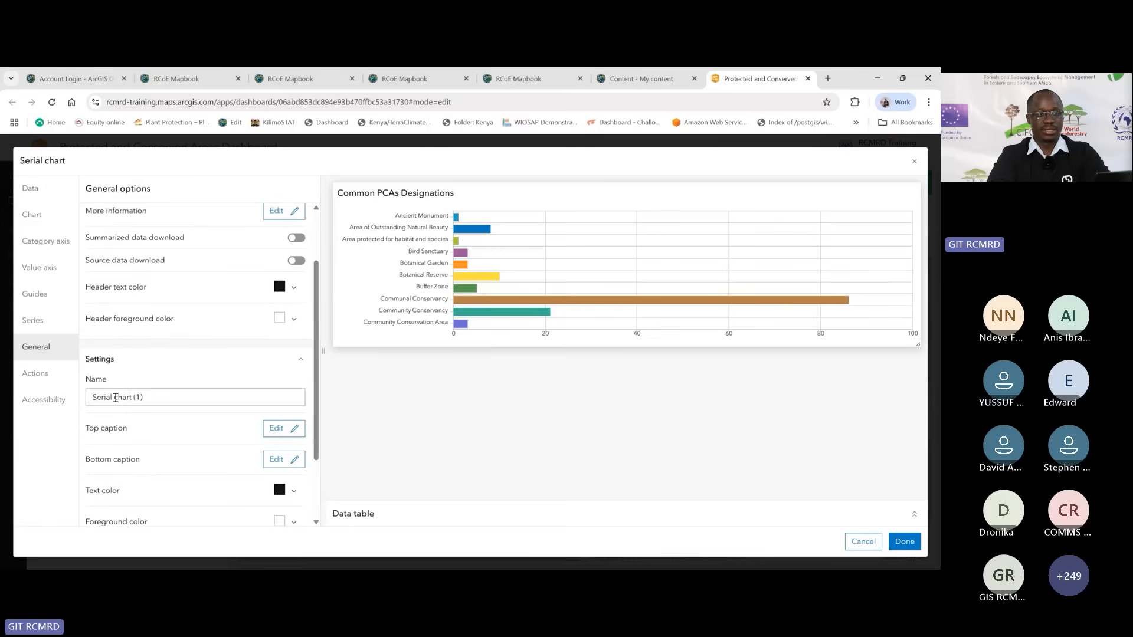
drag(147, 398, 89, 389)
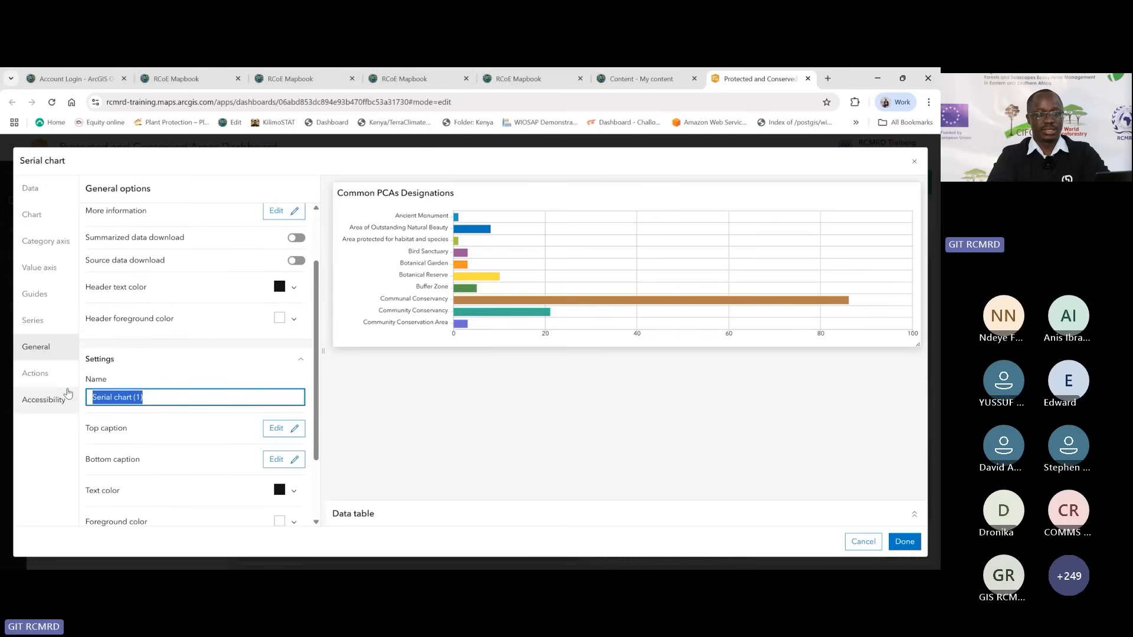
click(161, 397)
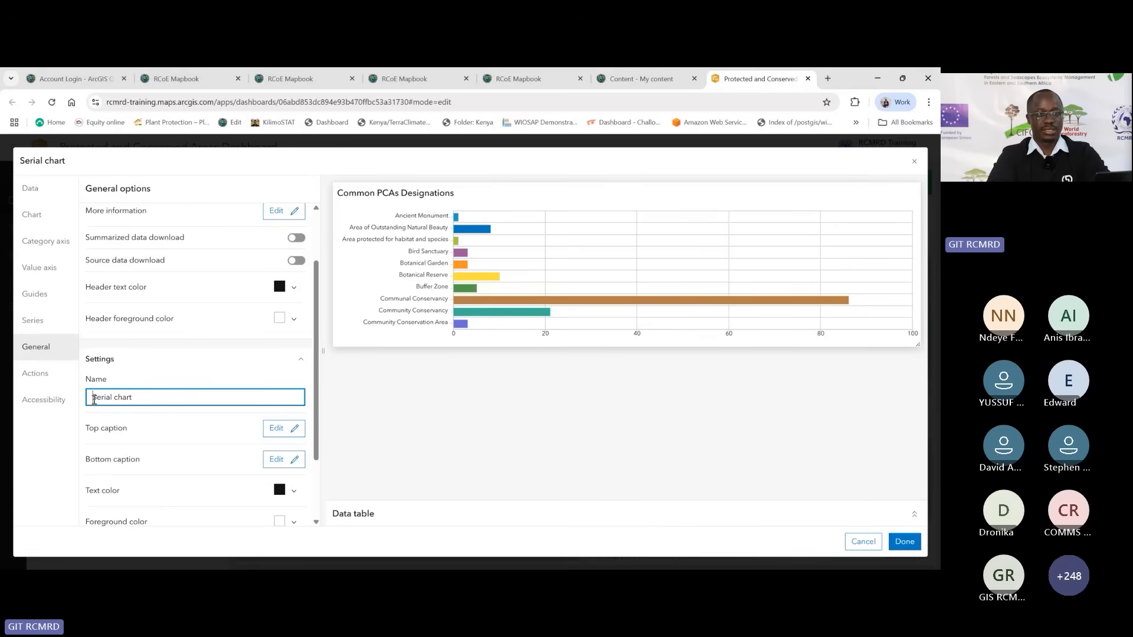
text(Common Designation)
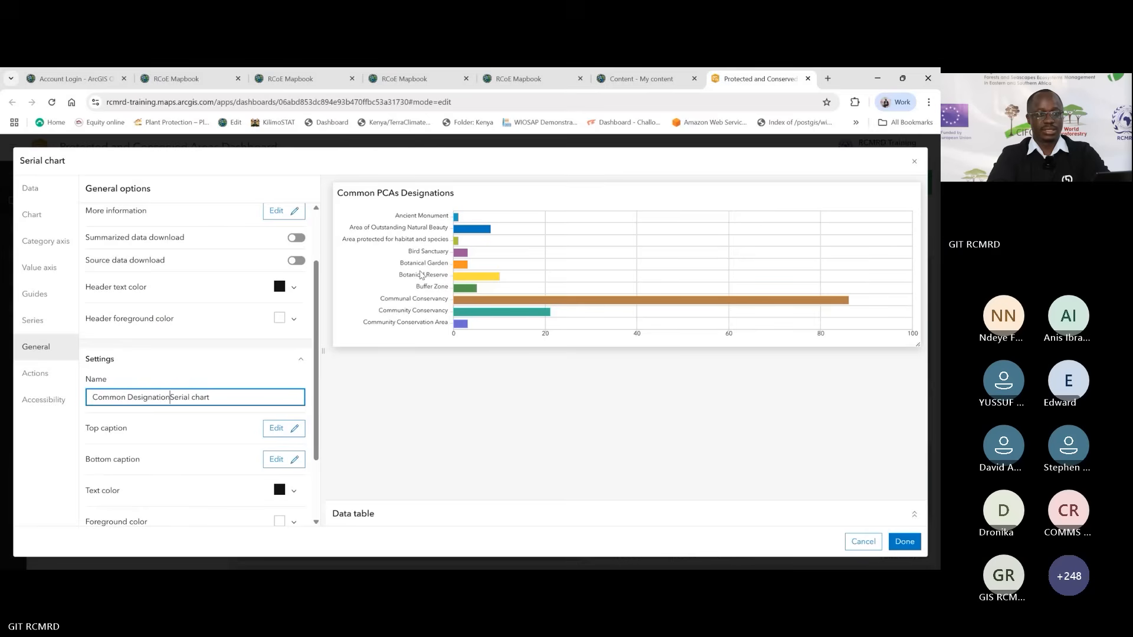
text(s)
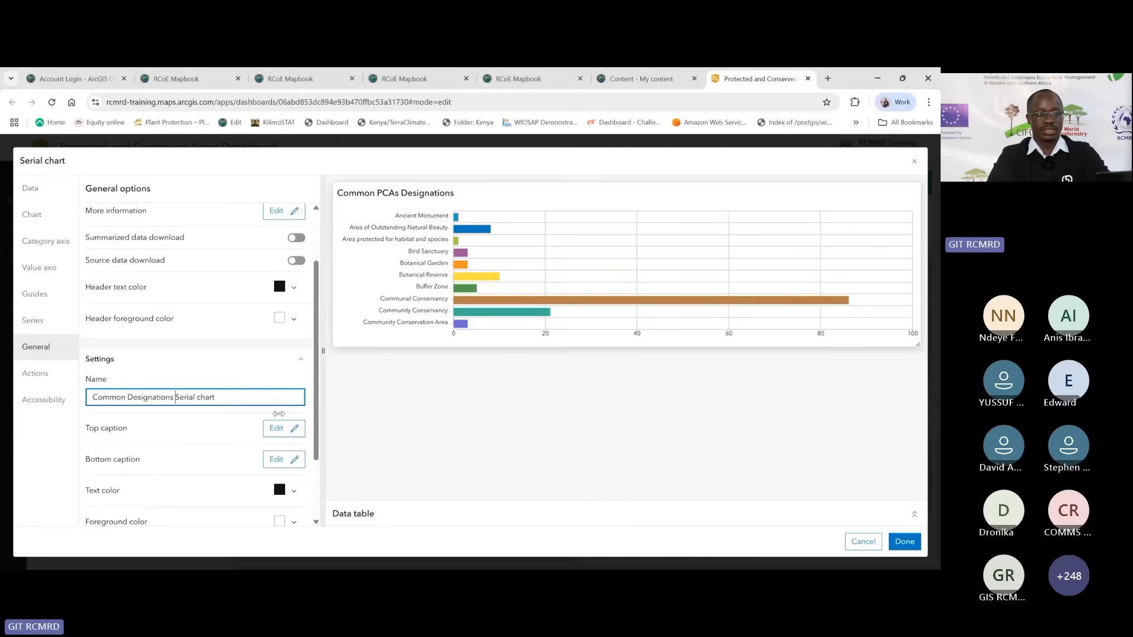
Step: Set the serial chart's foreground color to light pinkish gray ded1d1 and finish the chart configuration
drag(315, 410, 322, 518)
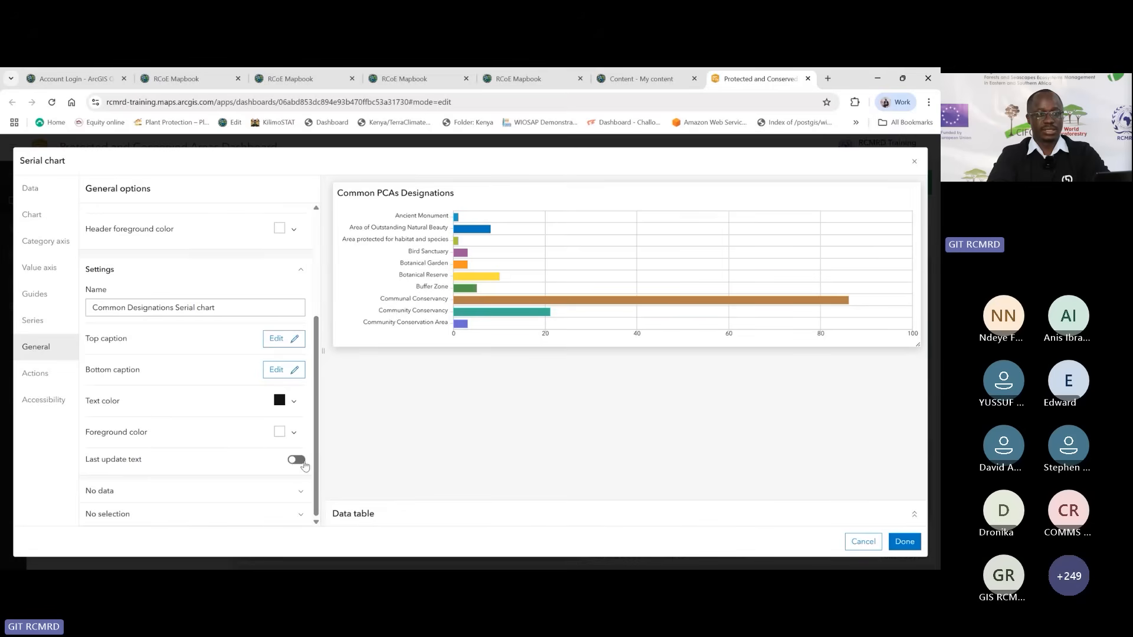
click(295, 432)
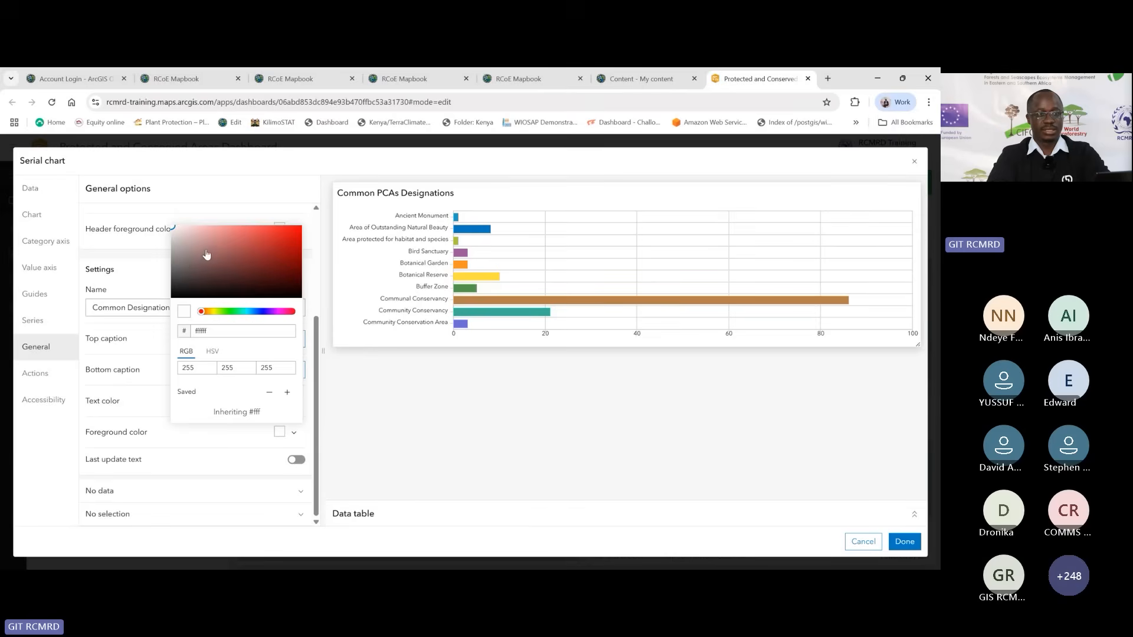
click(189, 267)
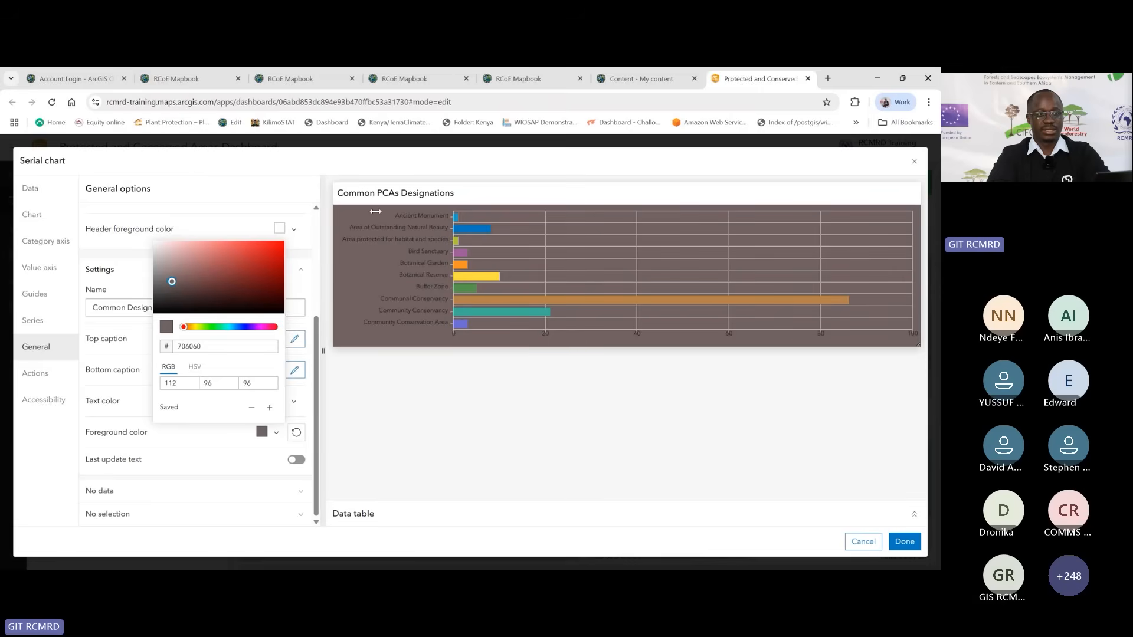
mouse_move(576, 299)
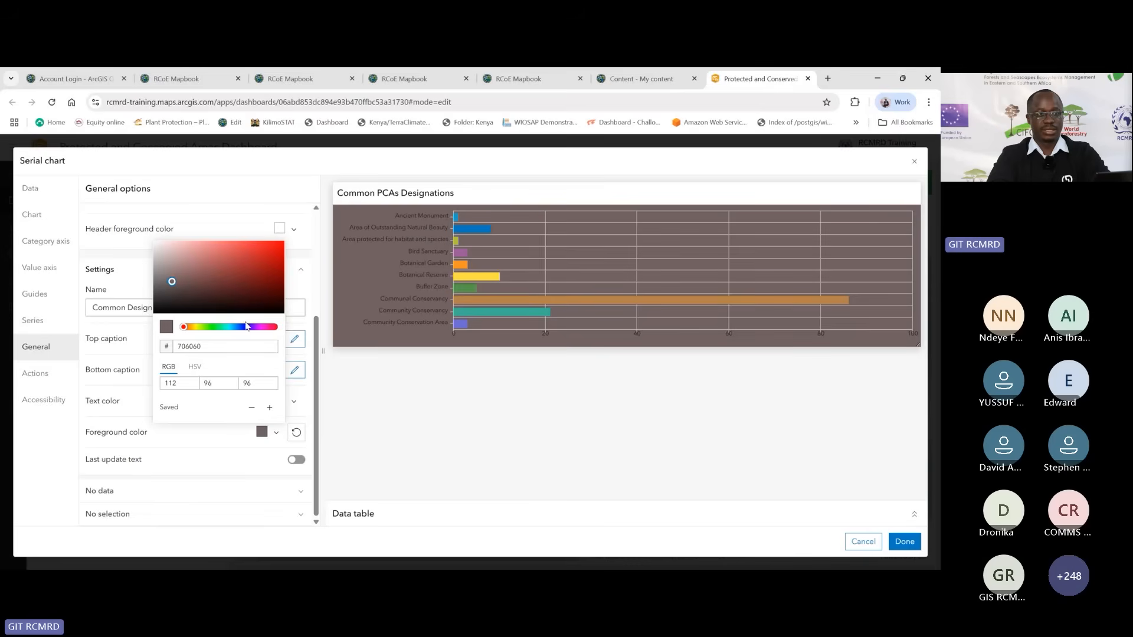
click(161, 251)
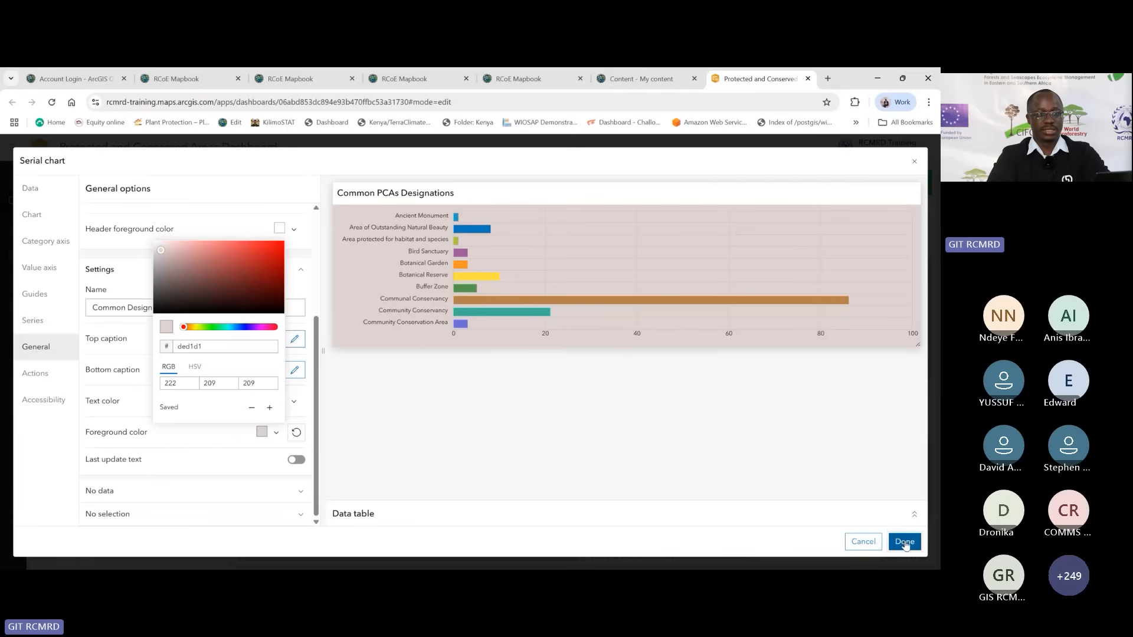
click(904, 543)
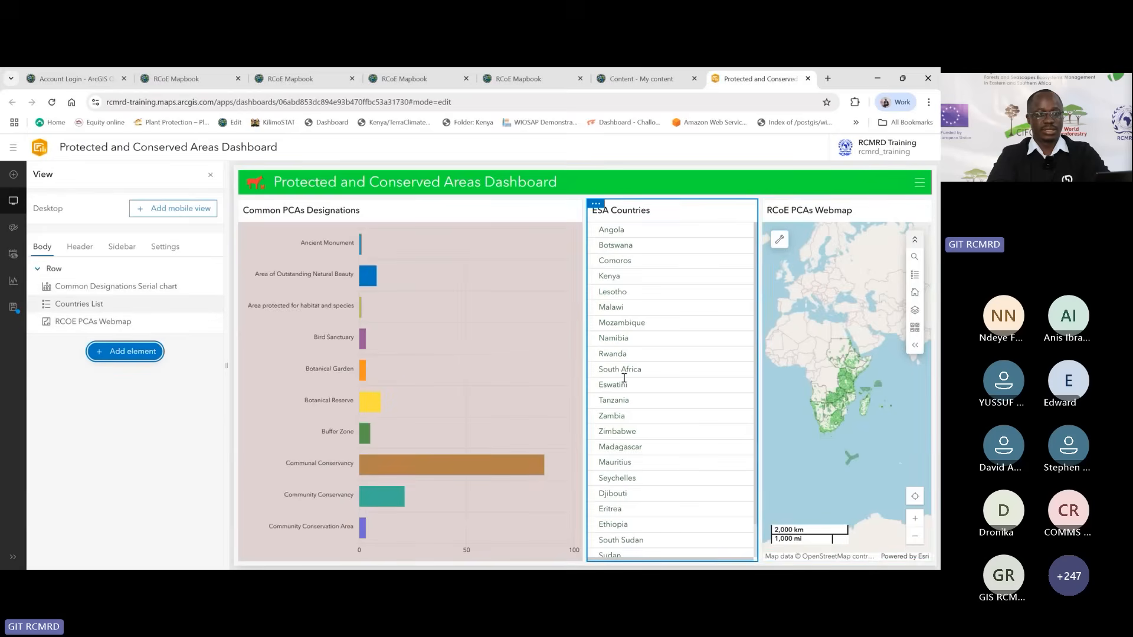
Step: Add a pie chart element to the dashboard body using the WDPA_v0 - WDPA_poly_Latest layer
click(147, 357)
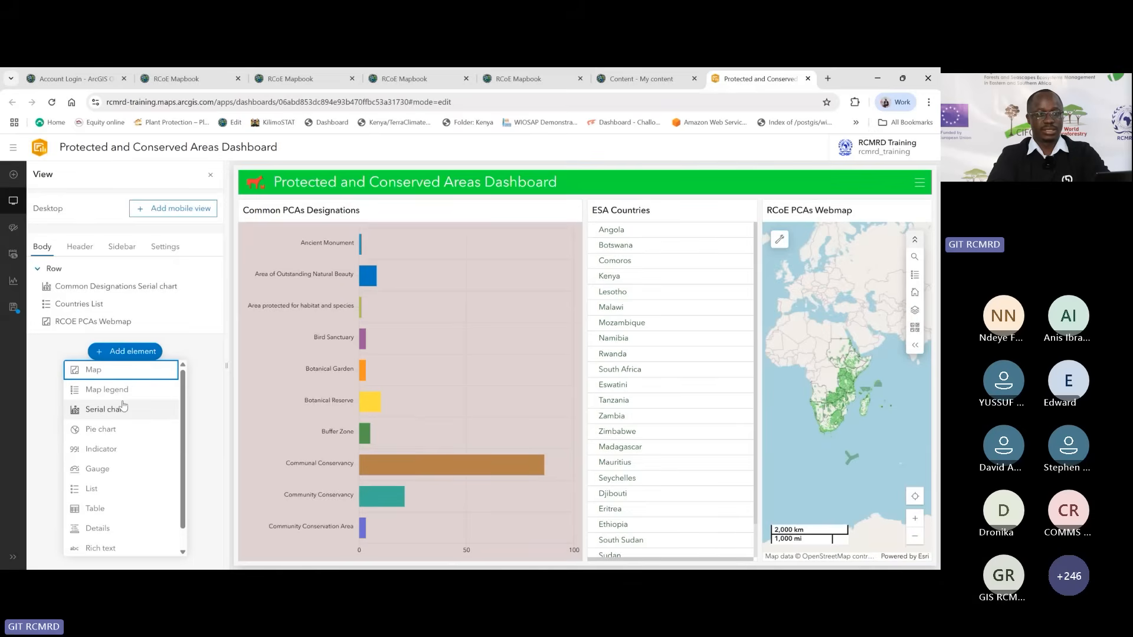
click(117, 431)
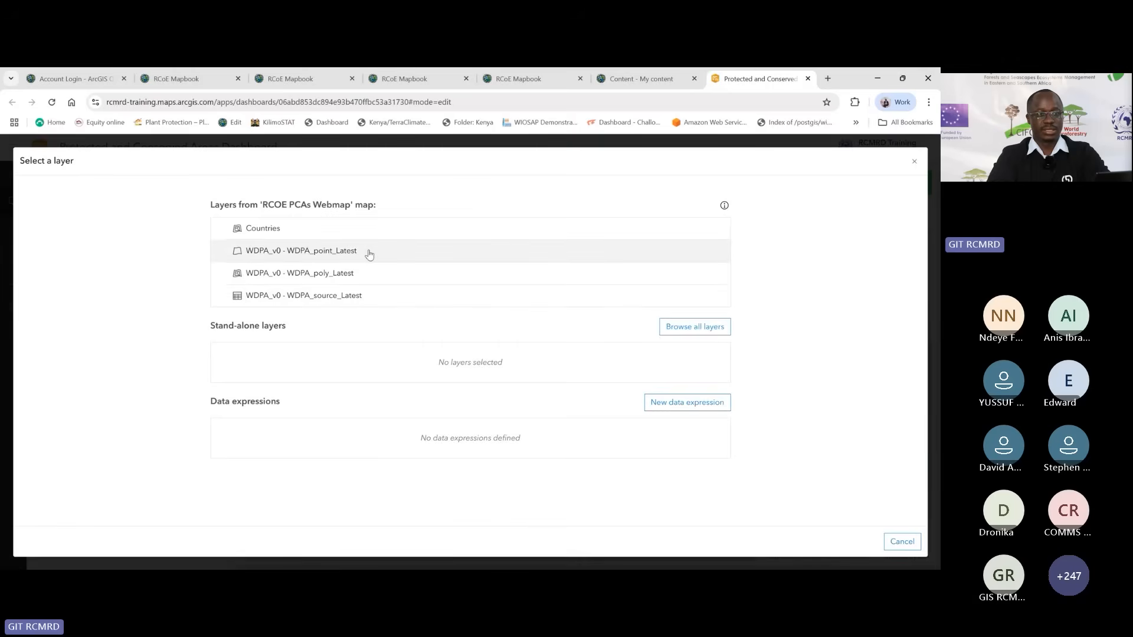
click(319, 276)
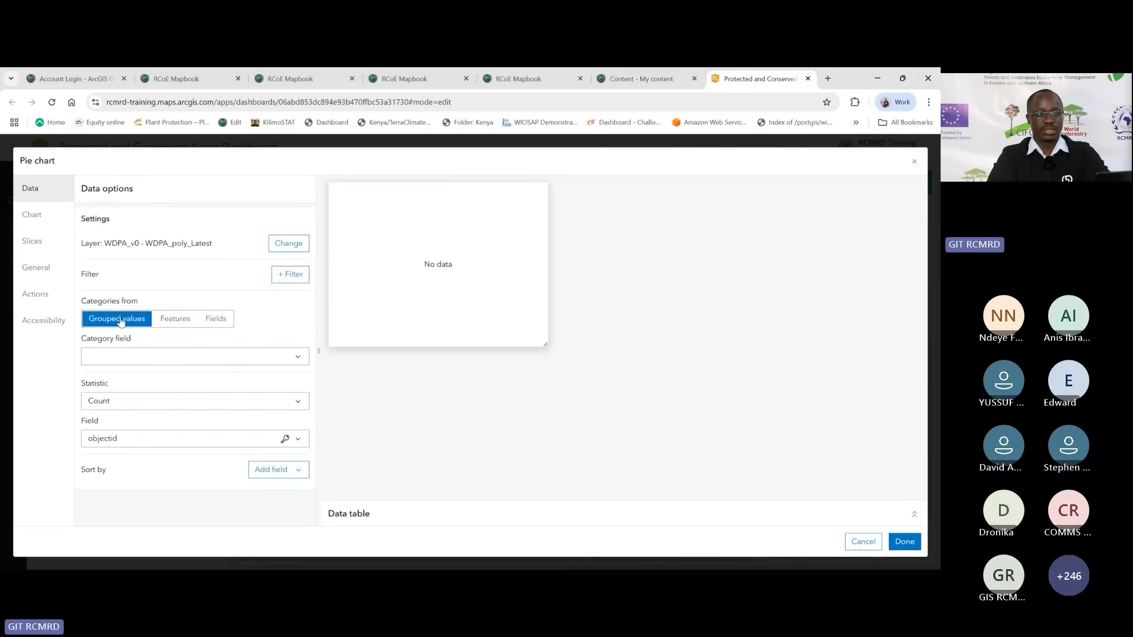
click(179, 324)
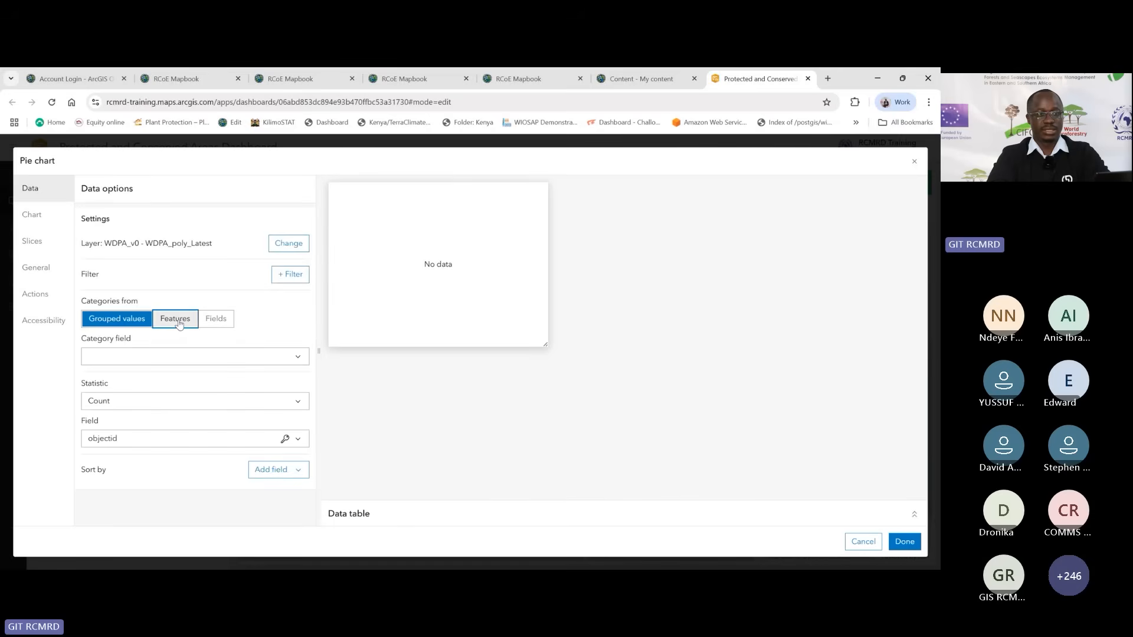
click(216, 319)
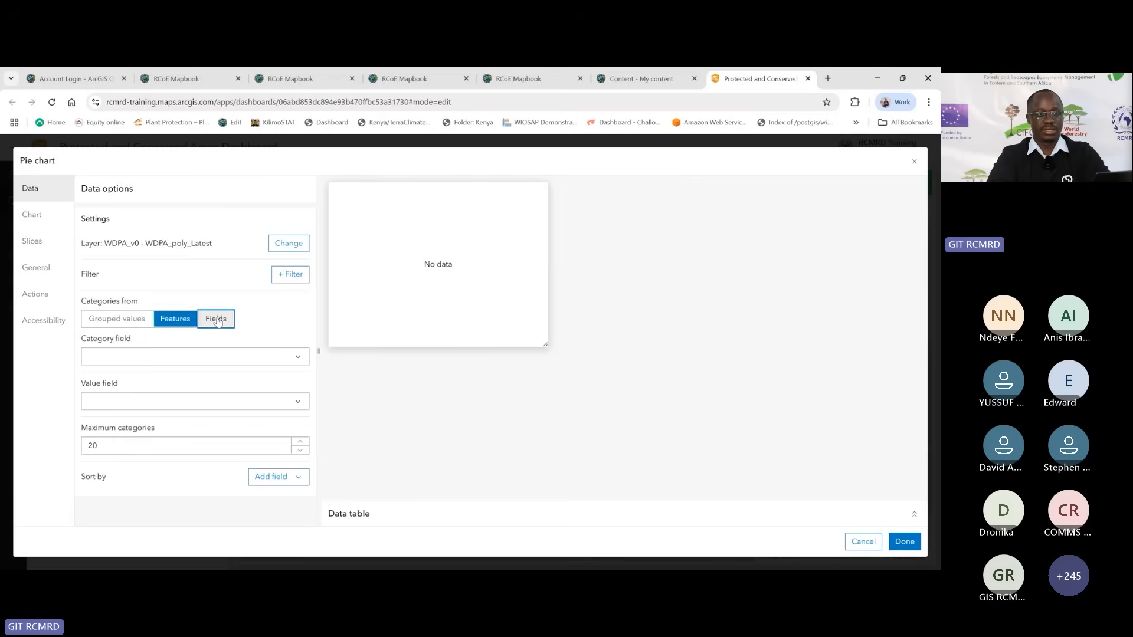
click(177, 327)
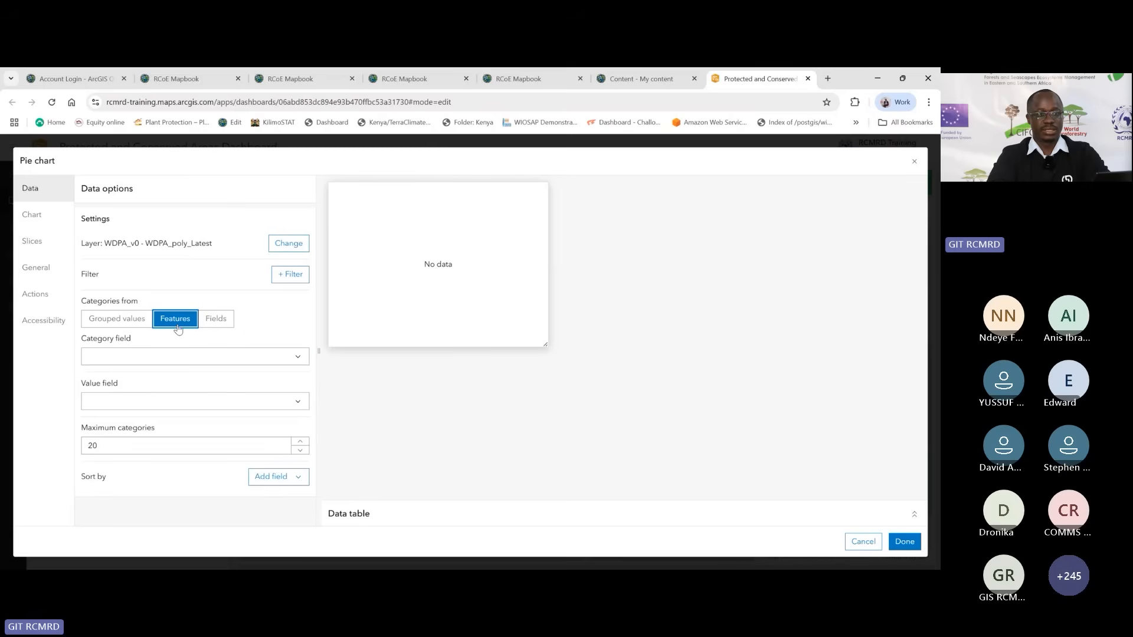
click(129, 324)
Step: Set the pie chart's category field to IUCN_CAT and inspect the slices in the preview
click(297, 358)
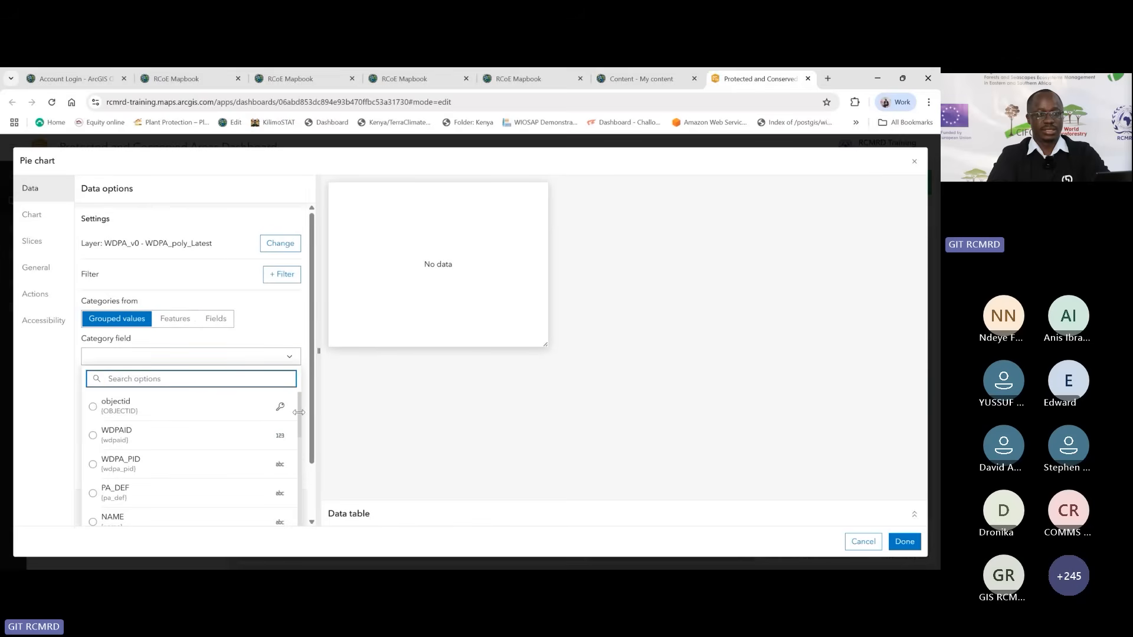
drag(296, 412, 297, 469)
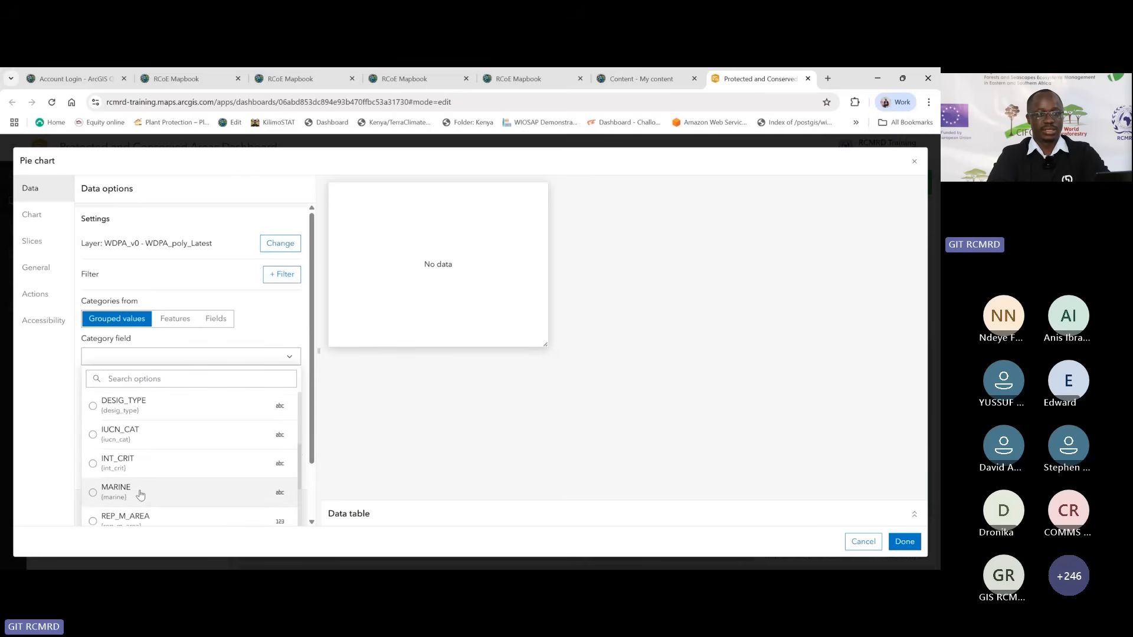
click(114, 438)
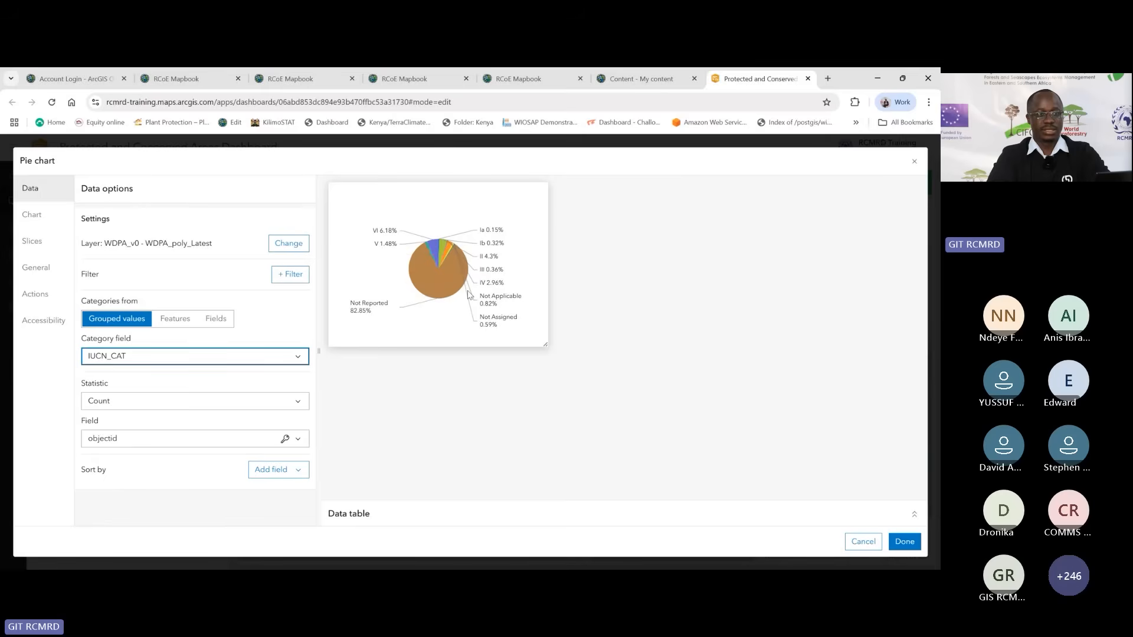
mouse_move(413, 280)
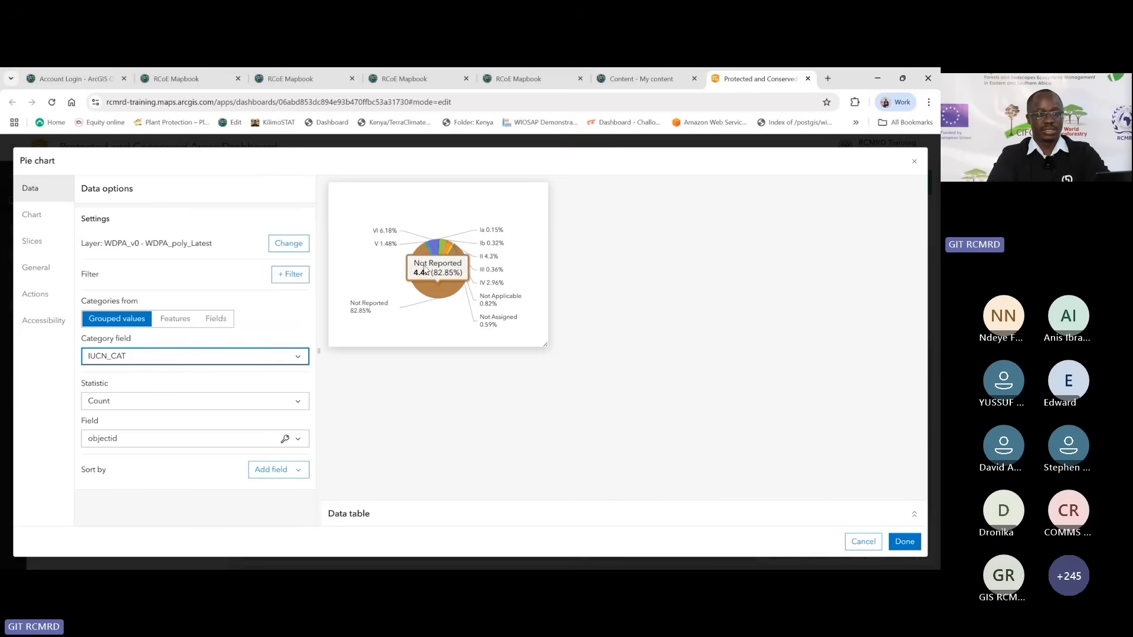
mouse_move(437, 261)
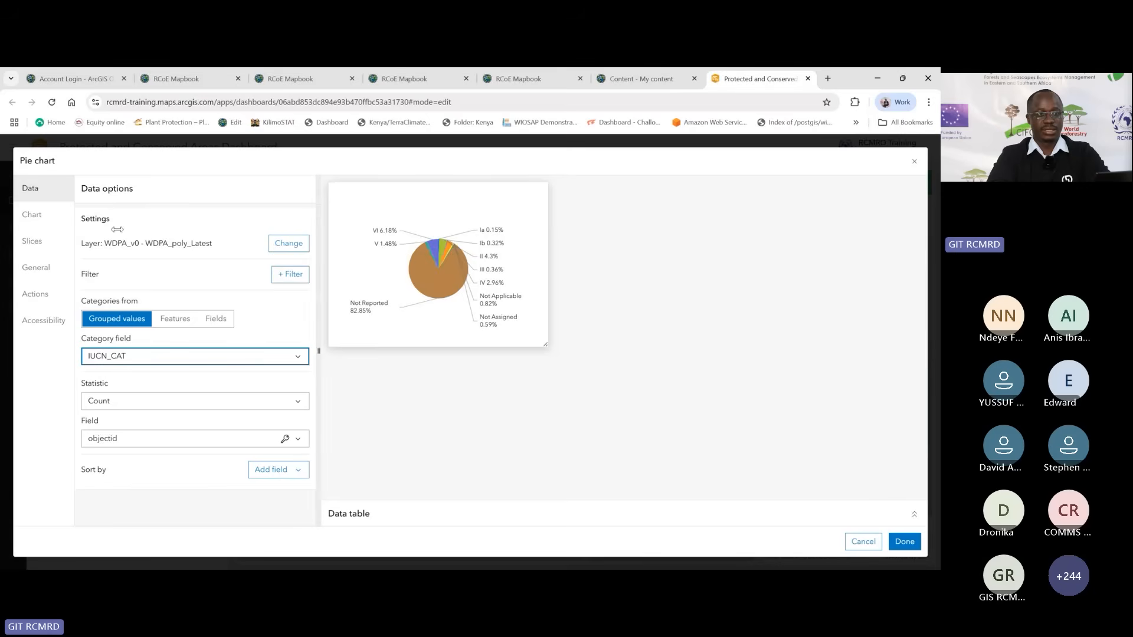
Step: Change the color of the pie chart's Ia slice to dark green 0b6630
click(32, 241)
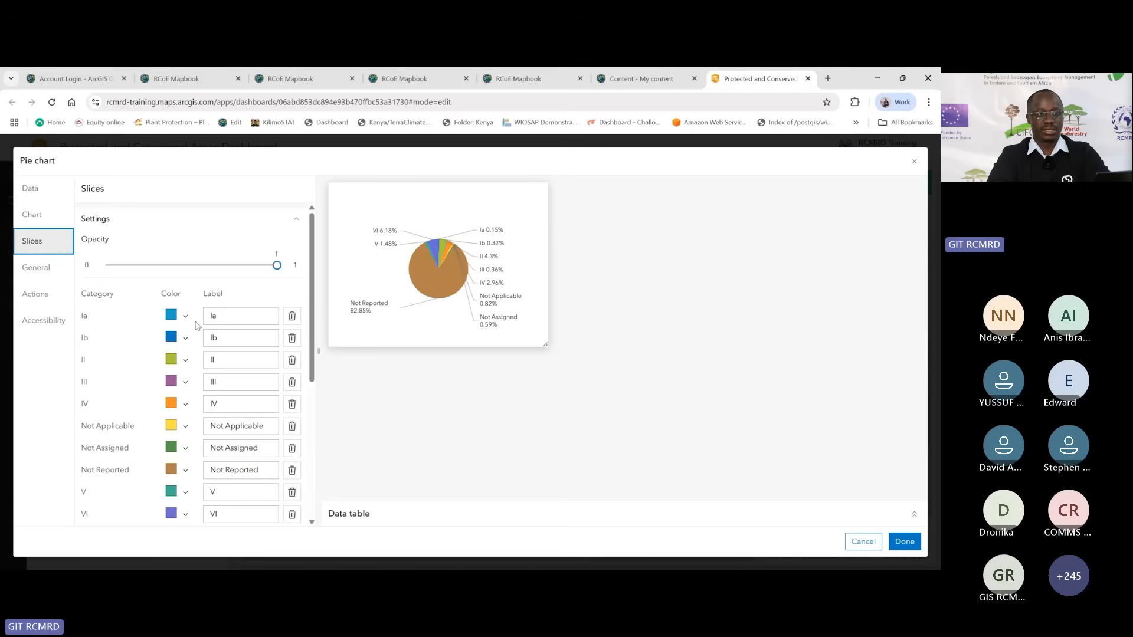
drag(312, 302, 329, 359)
scroll(295, 307, up, 1)
mouse_move(446, 256)
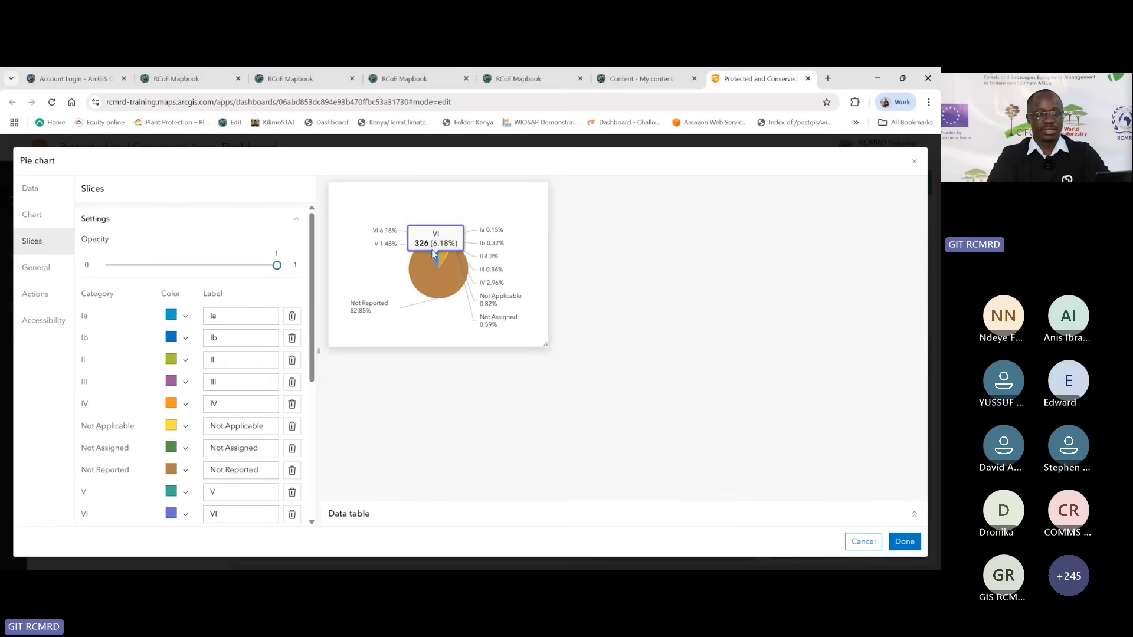
click(179, 316)
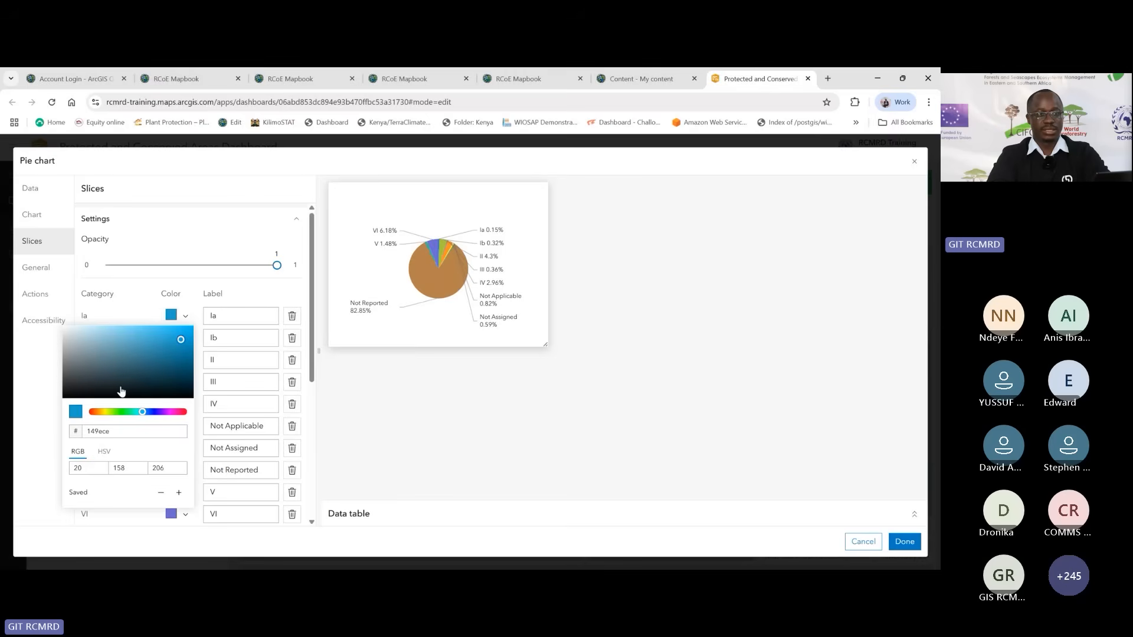
click(129, 413)
drag(182, 357, 179, 374)
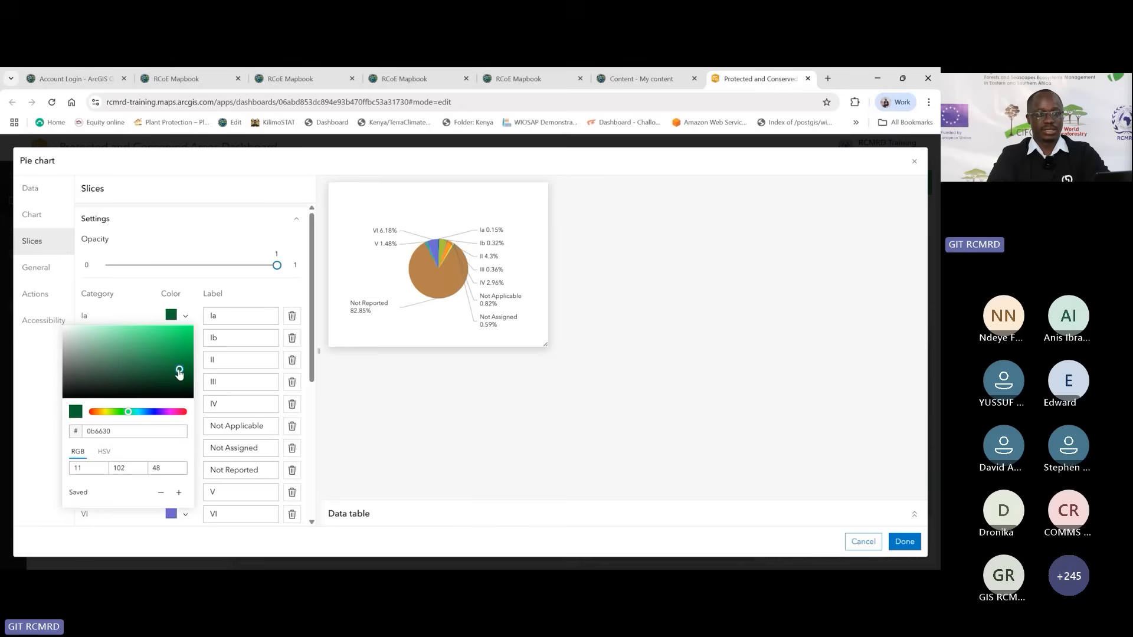
click(367, 411)
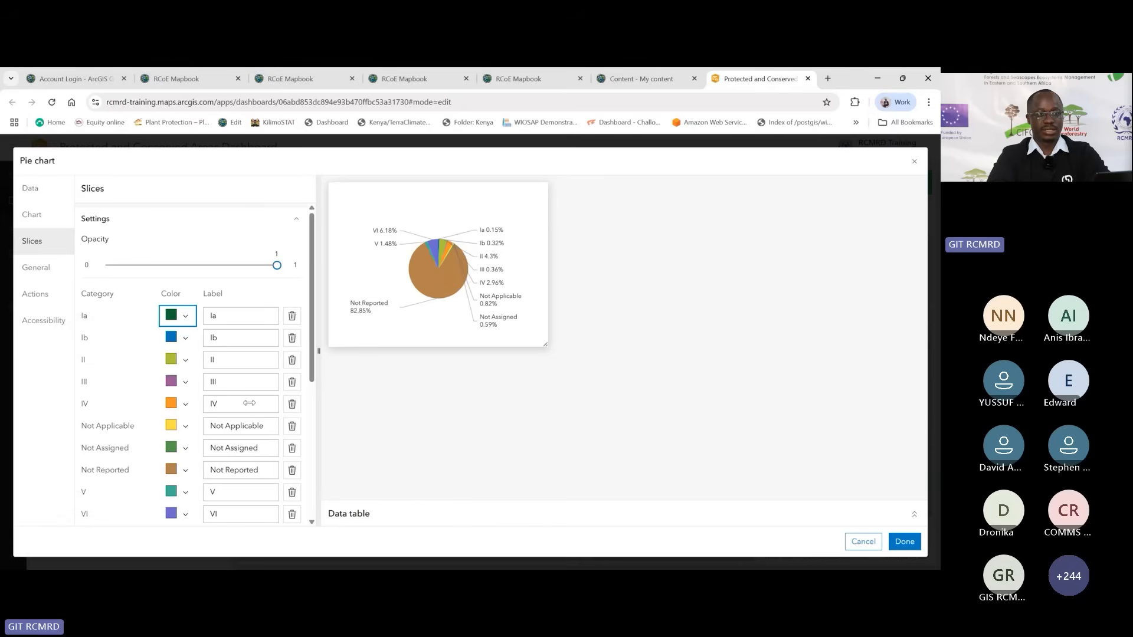
click(312, 361)
drag(312, 361, 314, 450)
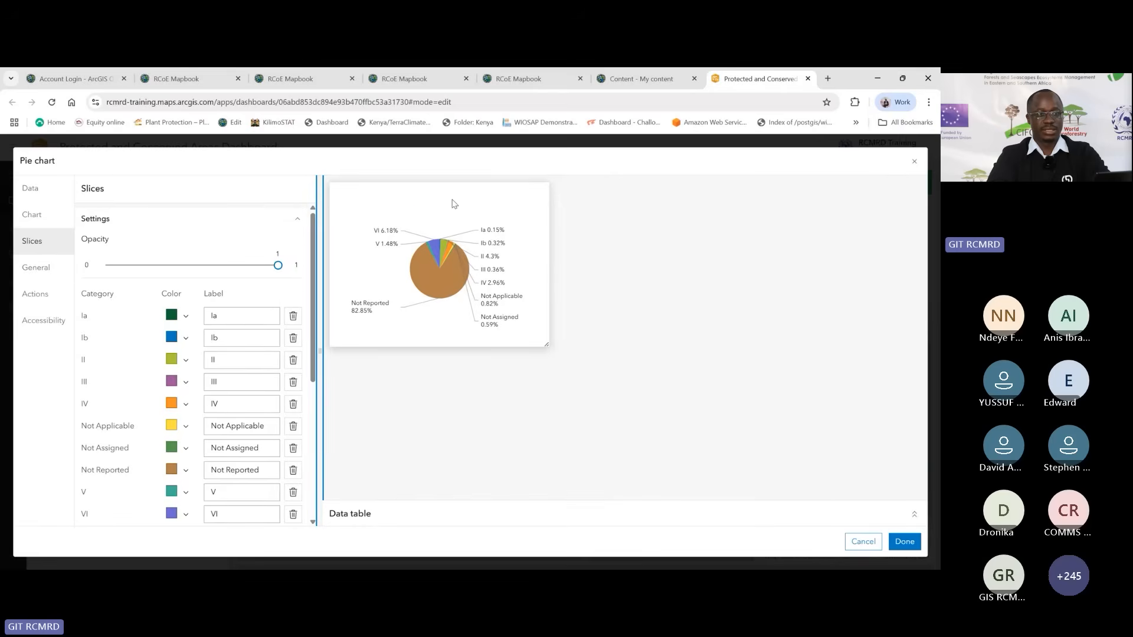
Step: Set the pie chart's header title to "IUCN Designations" in its general options
click(42, 269)
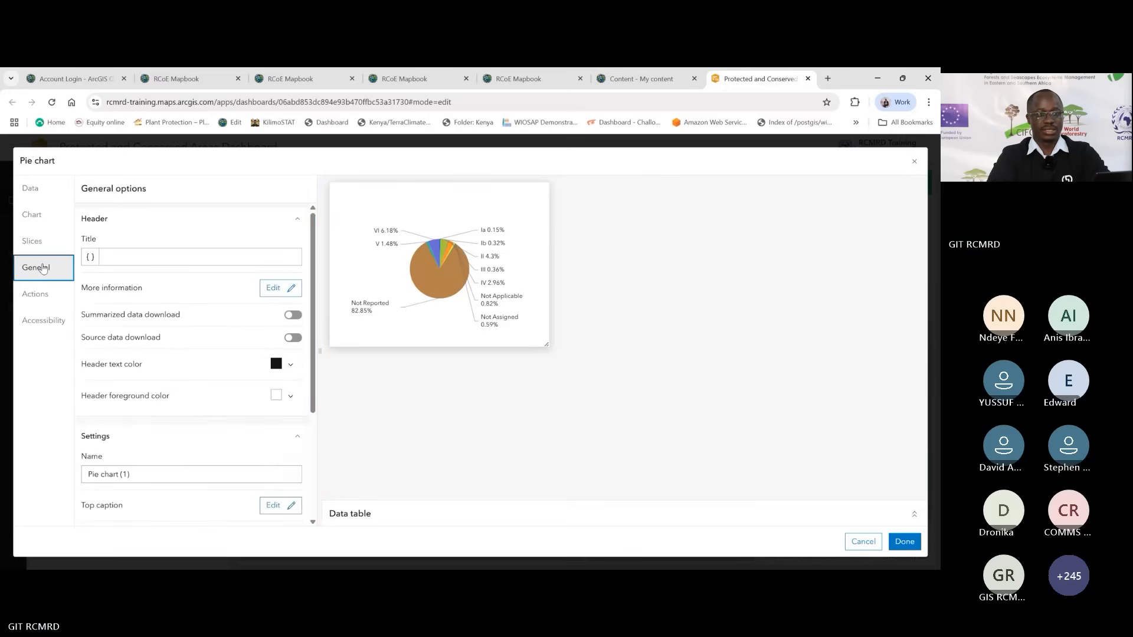
click(172, 259)
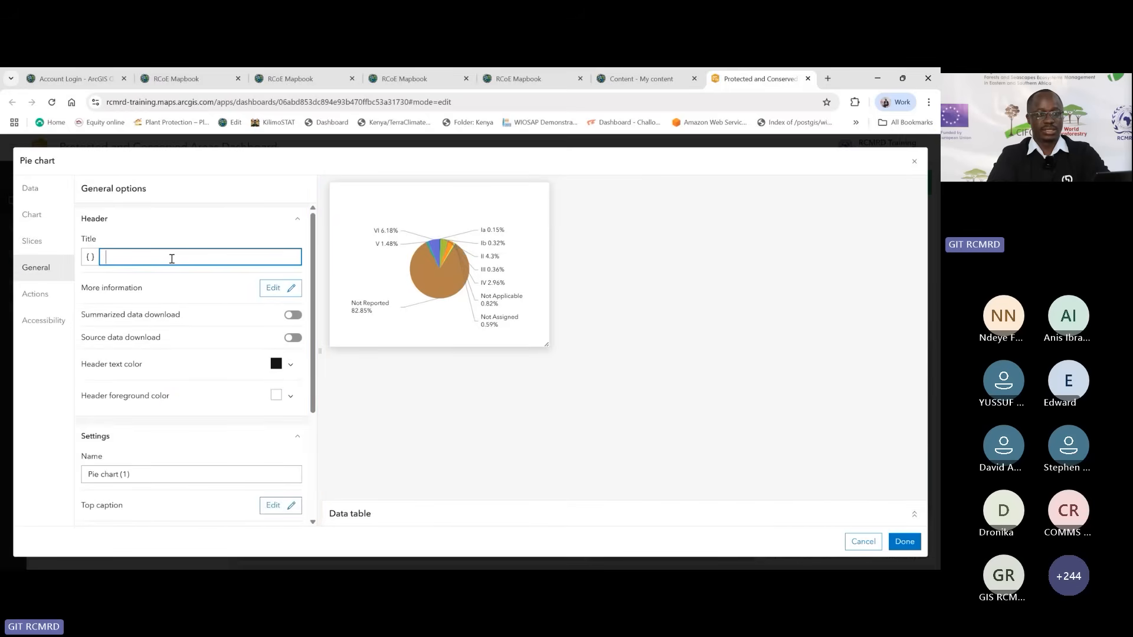
text(IUCN Desi)
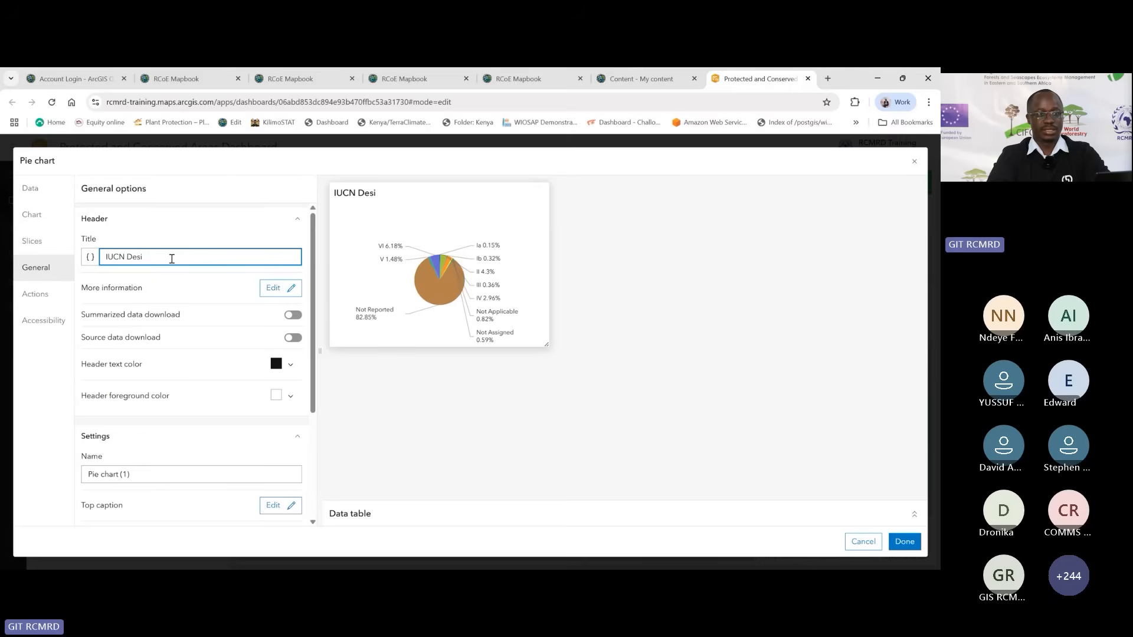
text(gnations)
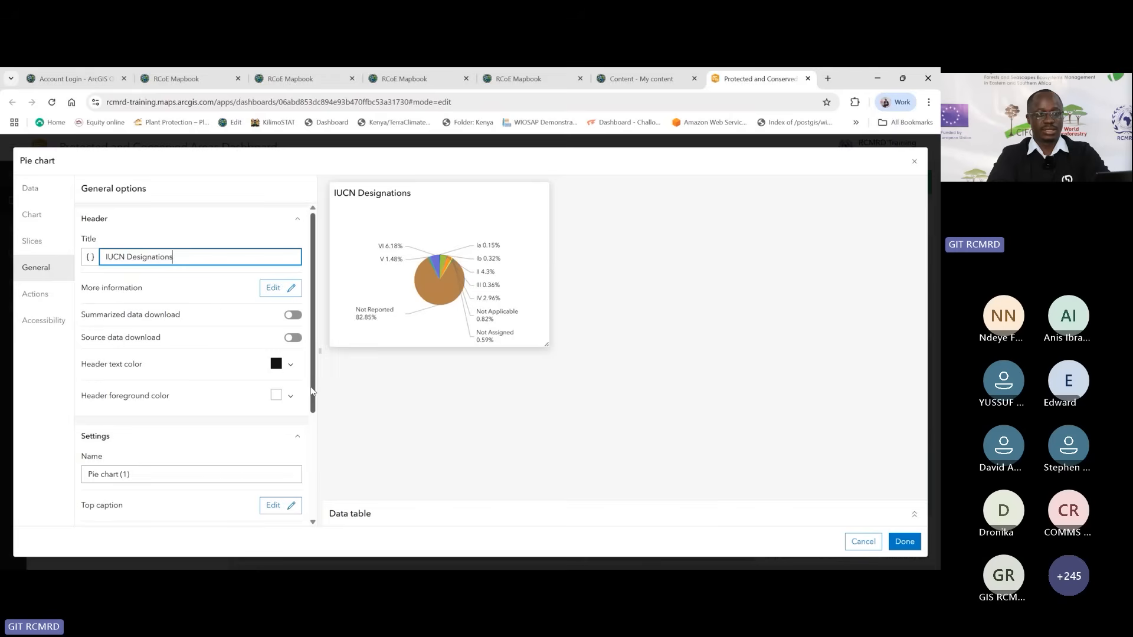
Step: Rename the pie chart element as "IUCN Designations Pie chart"
drag(313, 393, 315, 437)
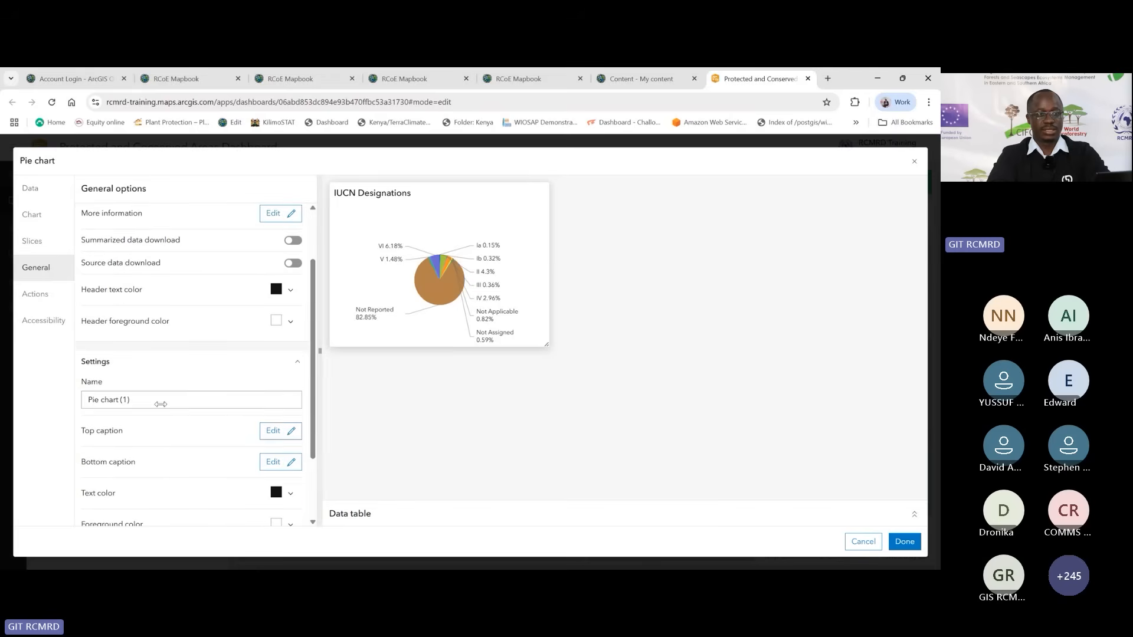
click(140, 397)
drag(140, 397, 117, 399)
key(BackSpace)
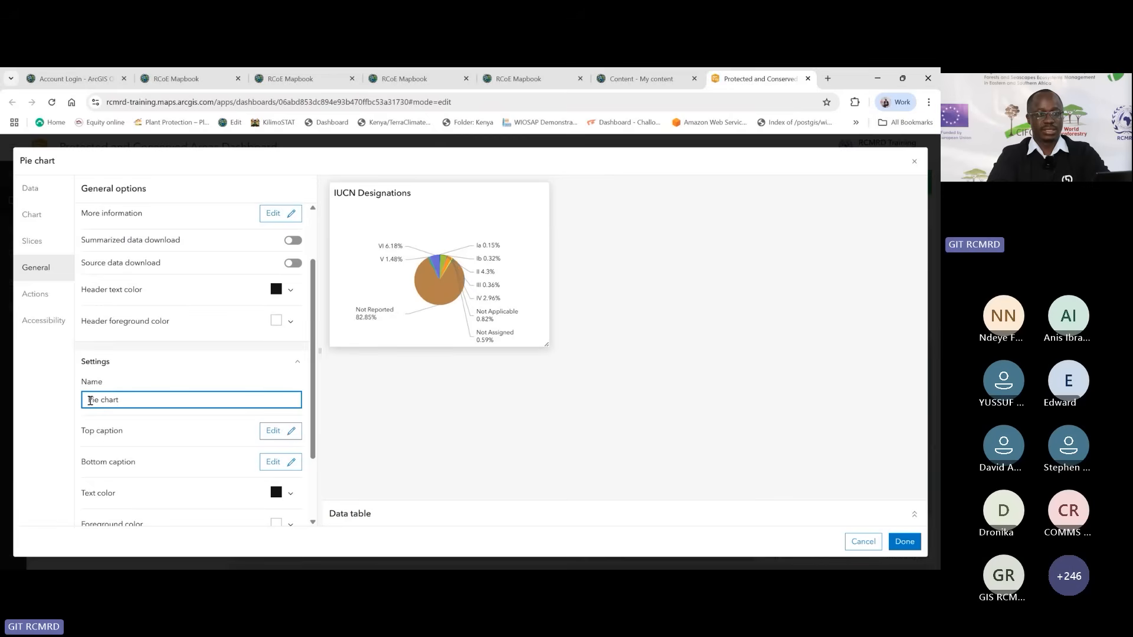
click(90, 400)
text(IUCN Designations)
drag(201, 396, 82, 400)
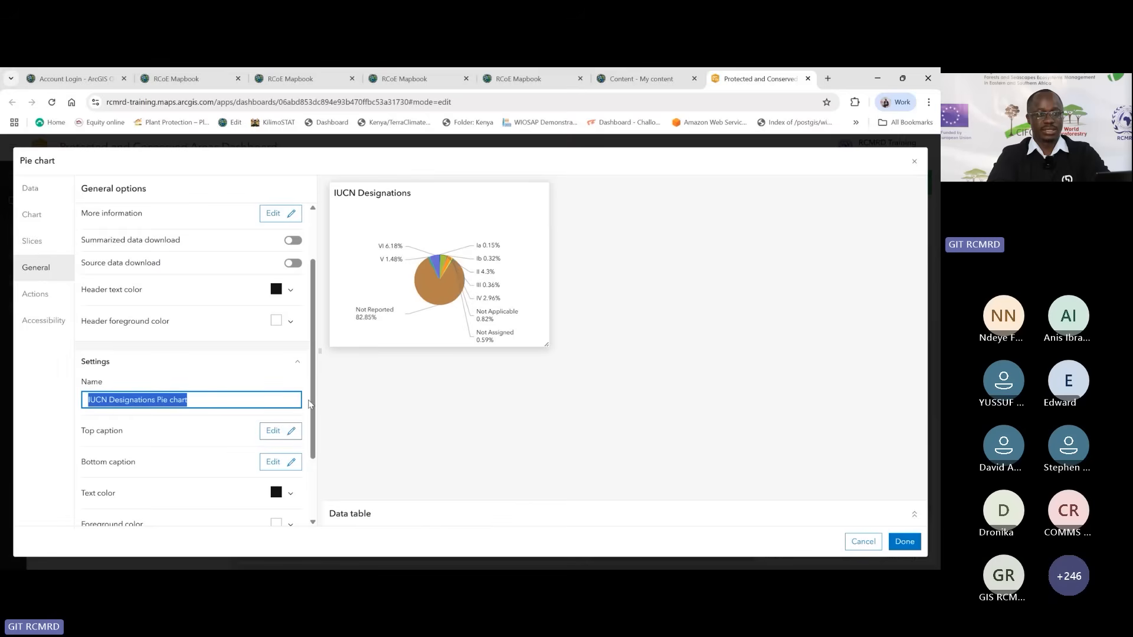
click(289, 397)
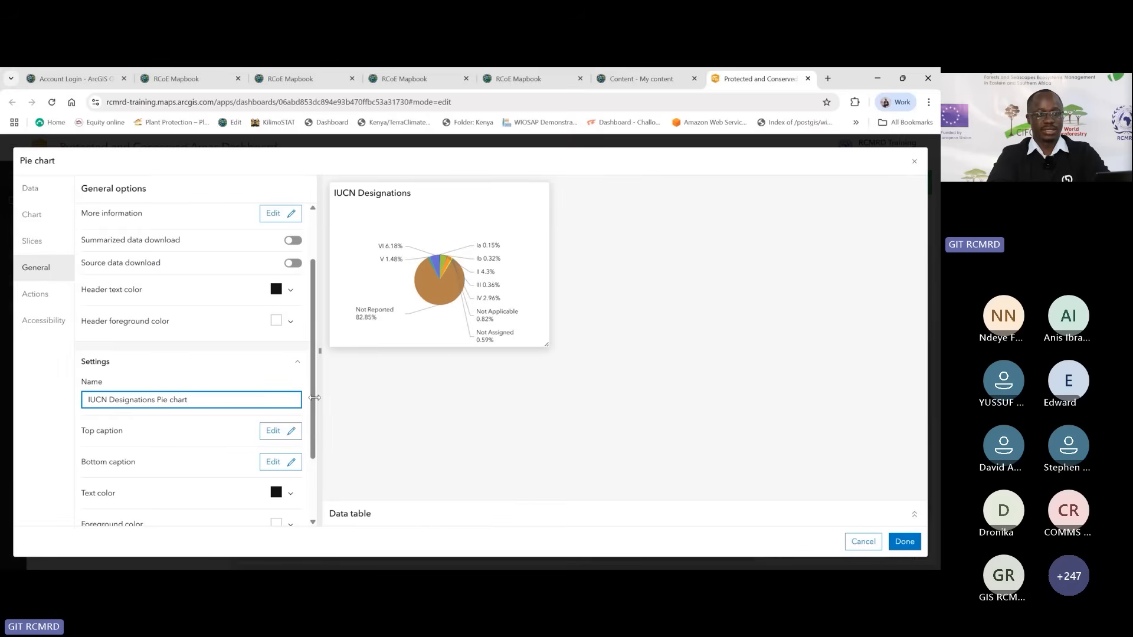
click(313, 390)
scroll(314, 390, down, 1)
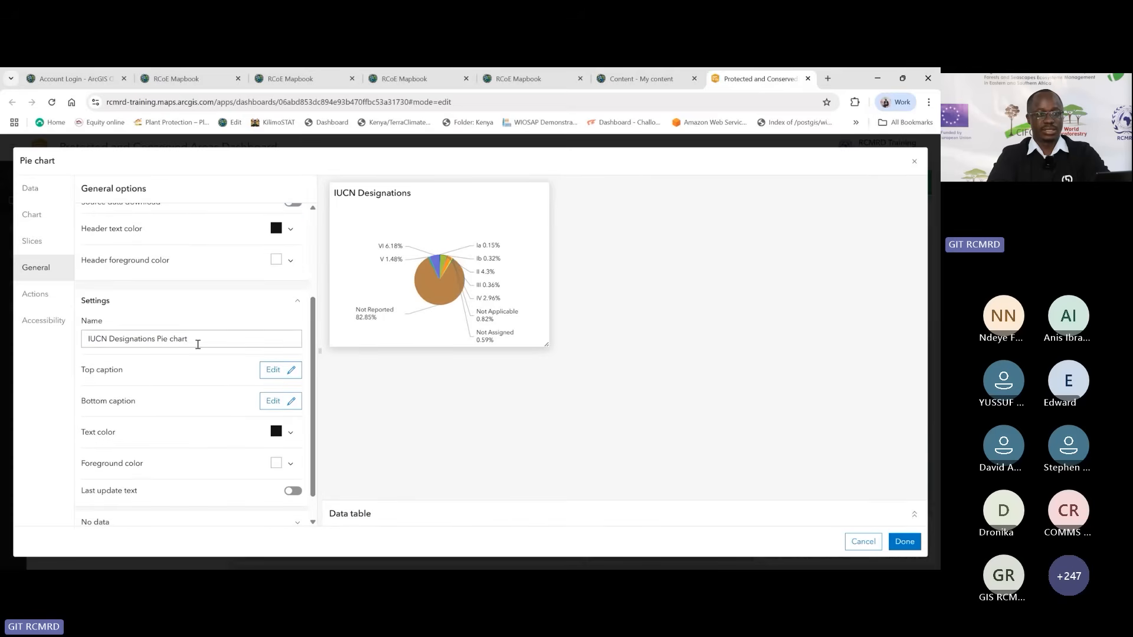
drag(198, 344, 80, 341)
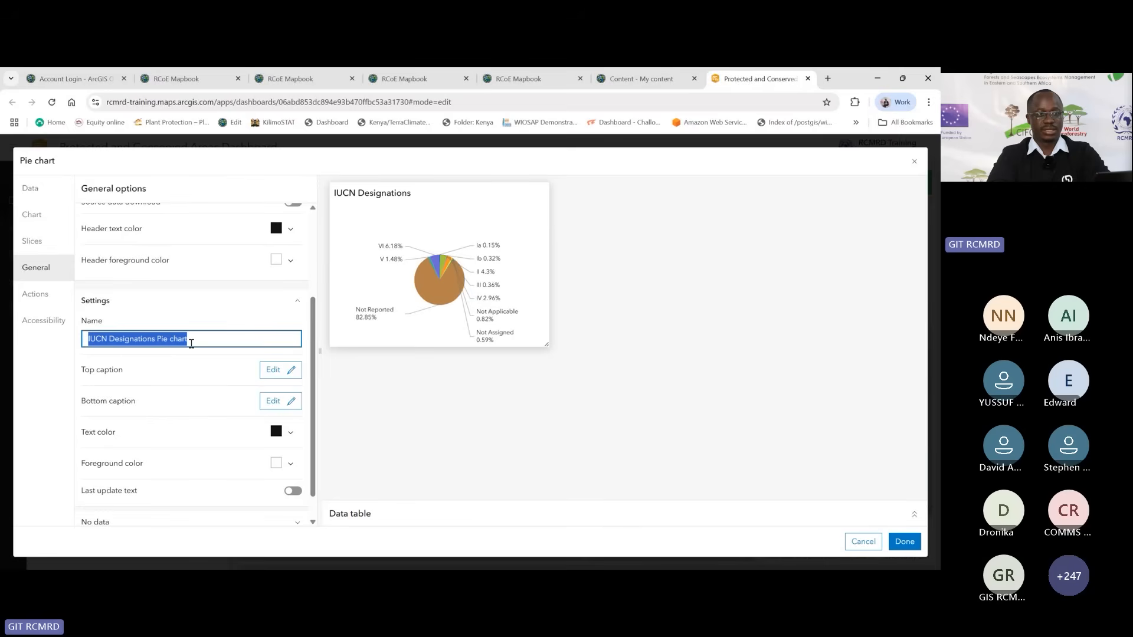
click(209, 336)
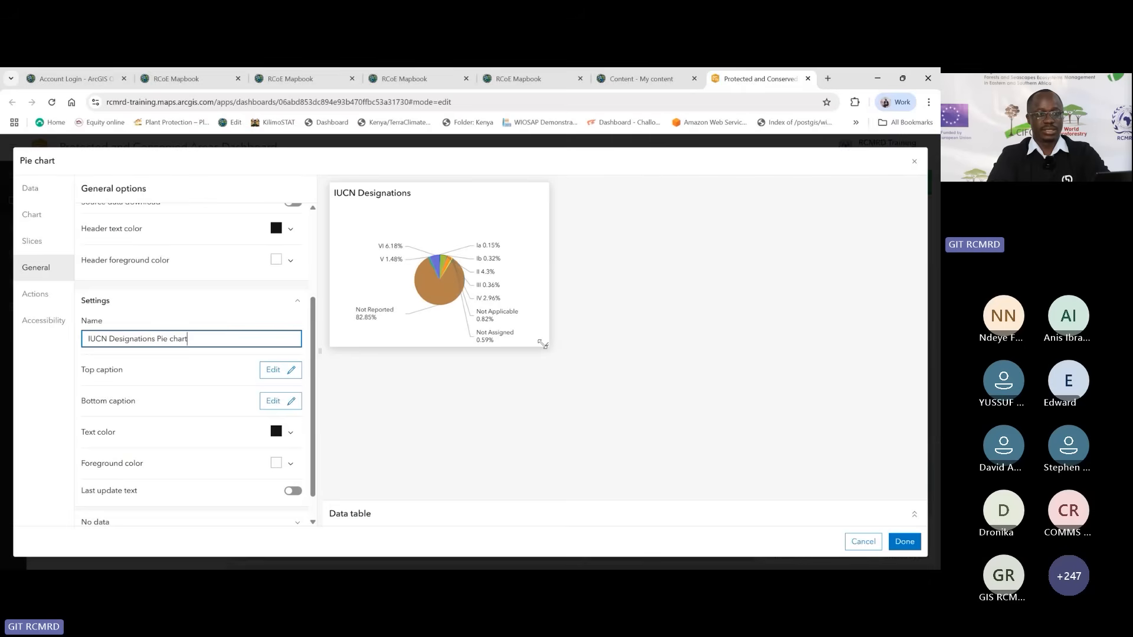
drag(543, 344, 524, 340)
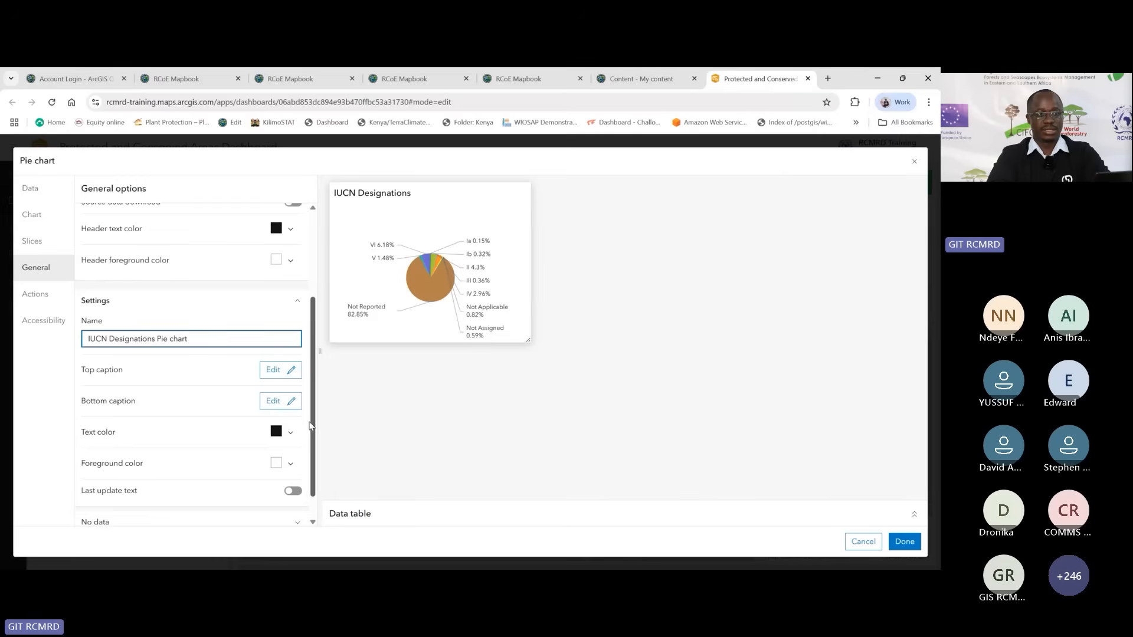
Step: Set the pie chart's foreground color to pinkish gray baafaf and finish the chart configuration
drag(314, 433, 321, 462)
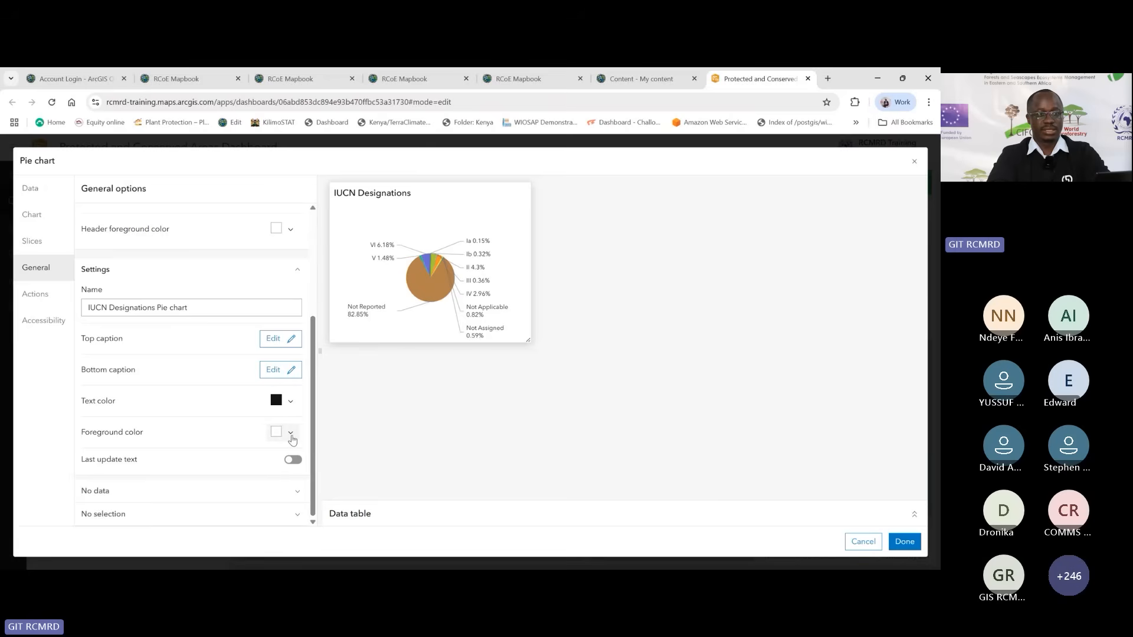
click(291, 436)
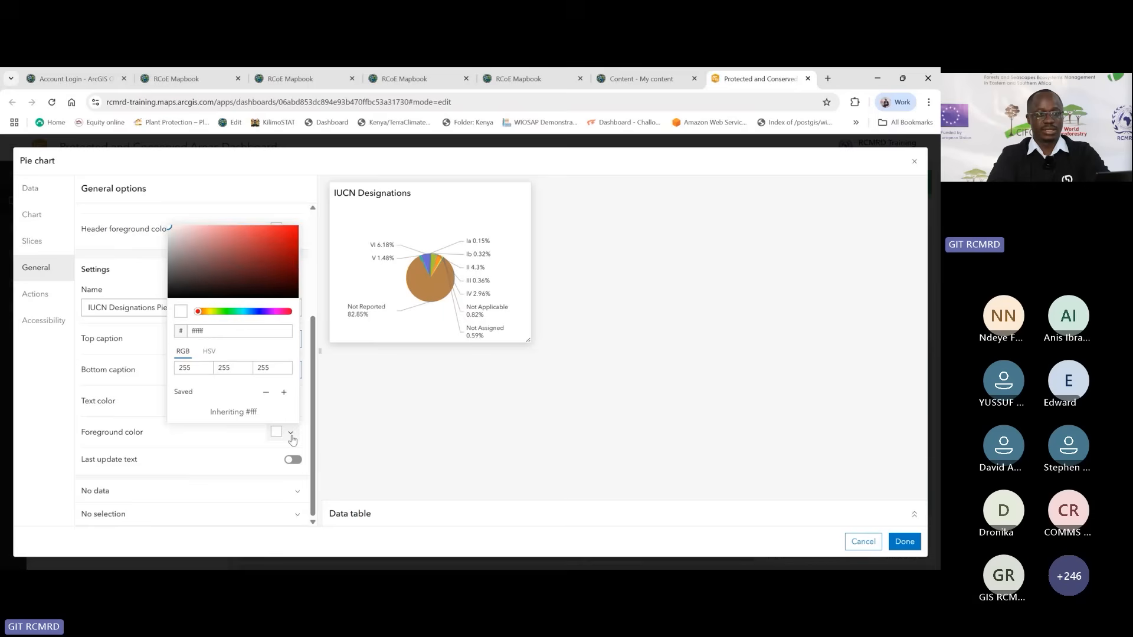
click(199, 247)
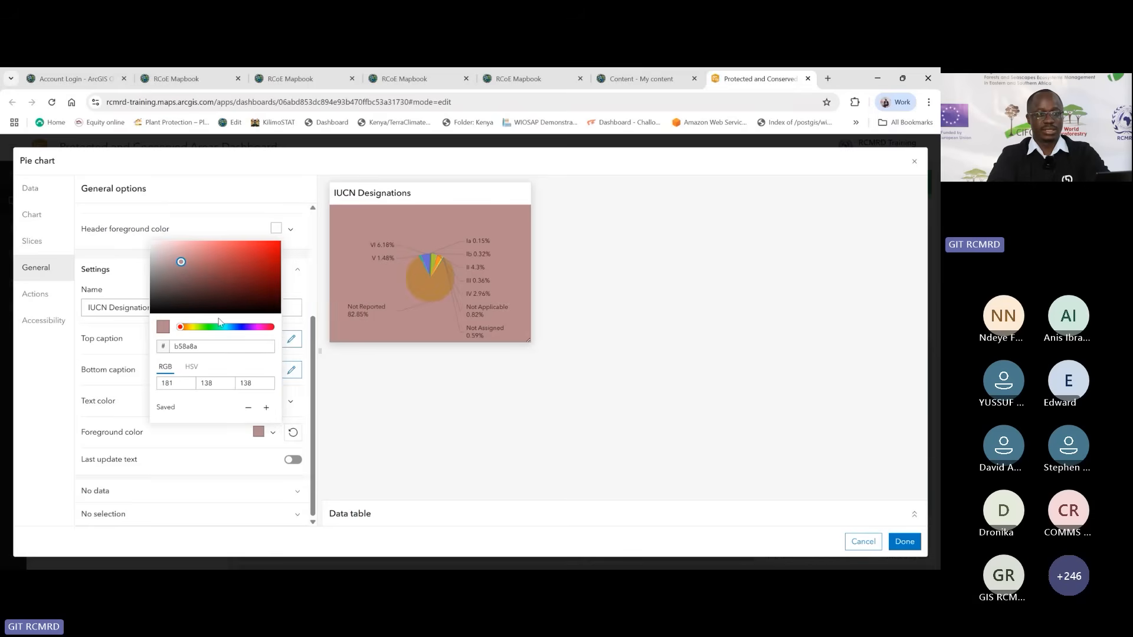
click(157, 270)
click(157, 263)
click(153, 256)
click(157, 285)
click(156, 279)
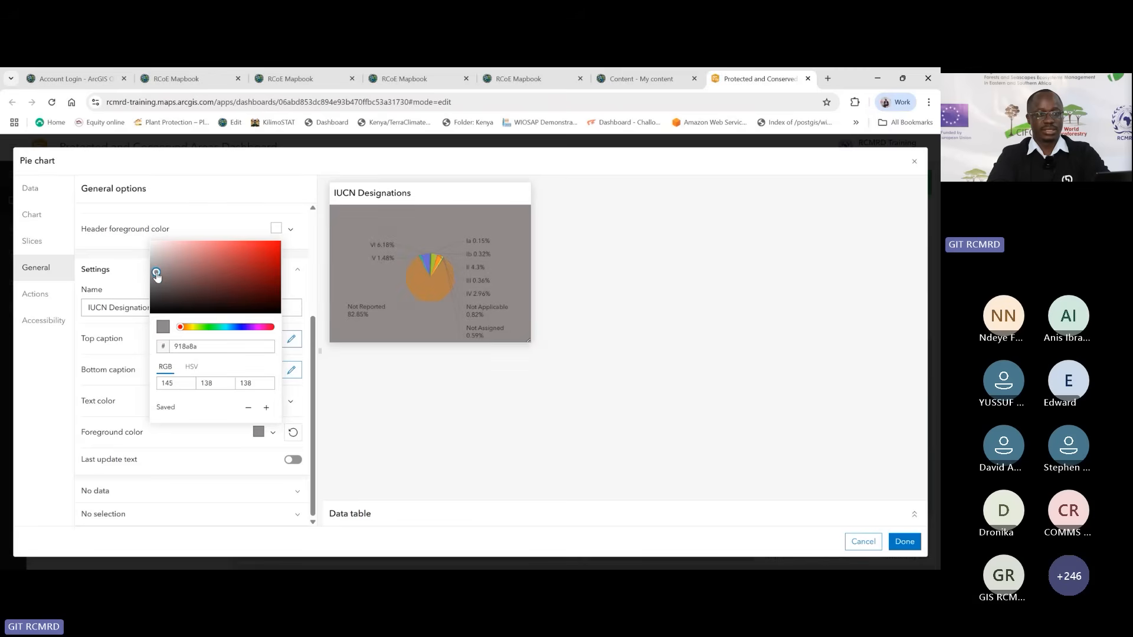
click(157, 259)
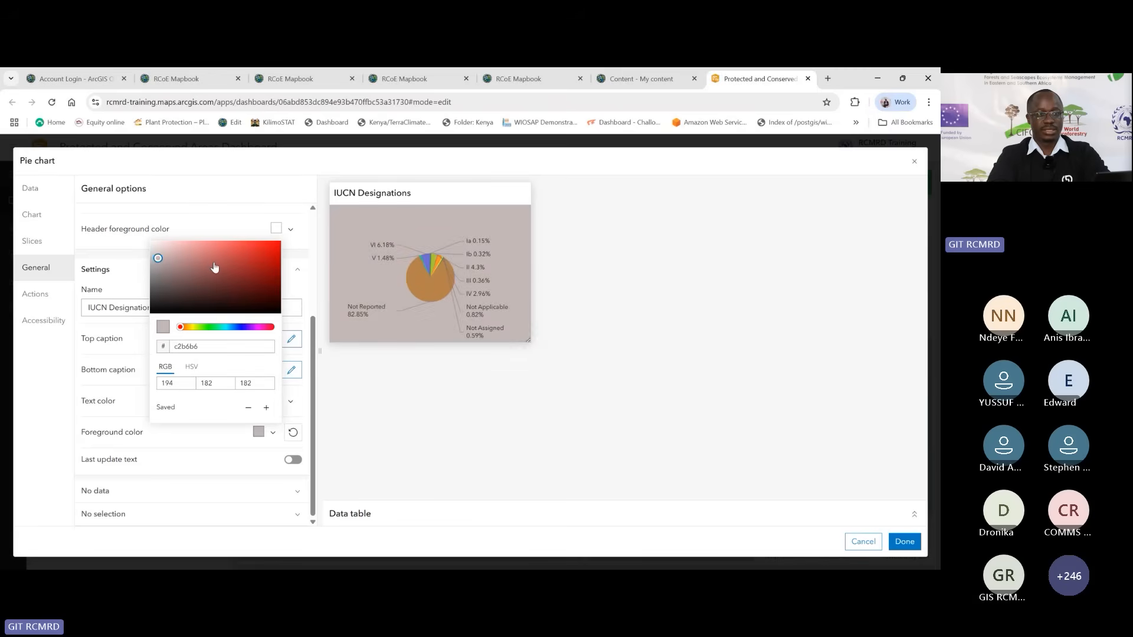
drag(168, 272, 158, 263)
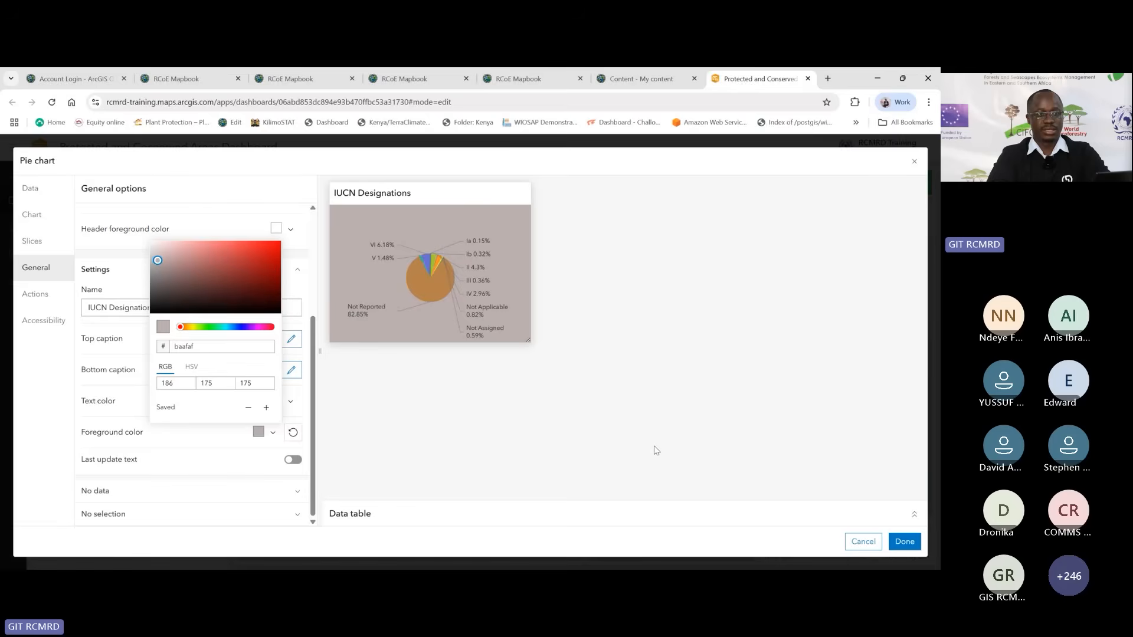
click(907, 543)
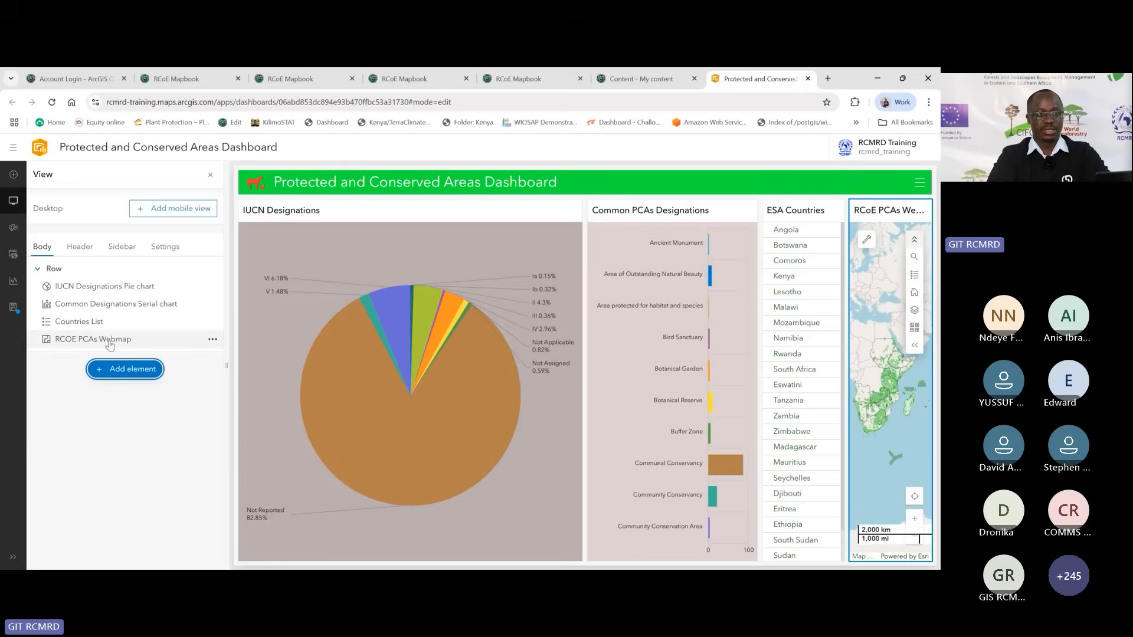
Step: Add an indicator element to the dashboard body using the WDPA_v0 - WDPA_poly_Latest layer
click(134, 370)
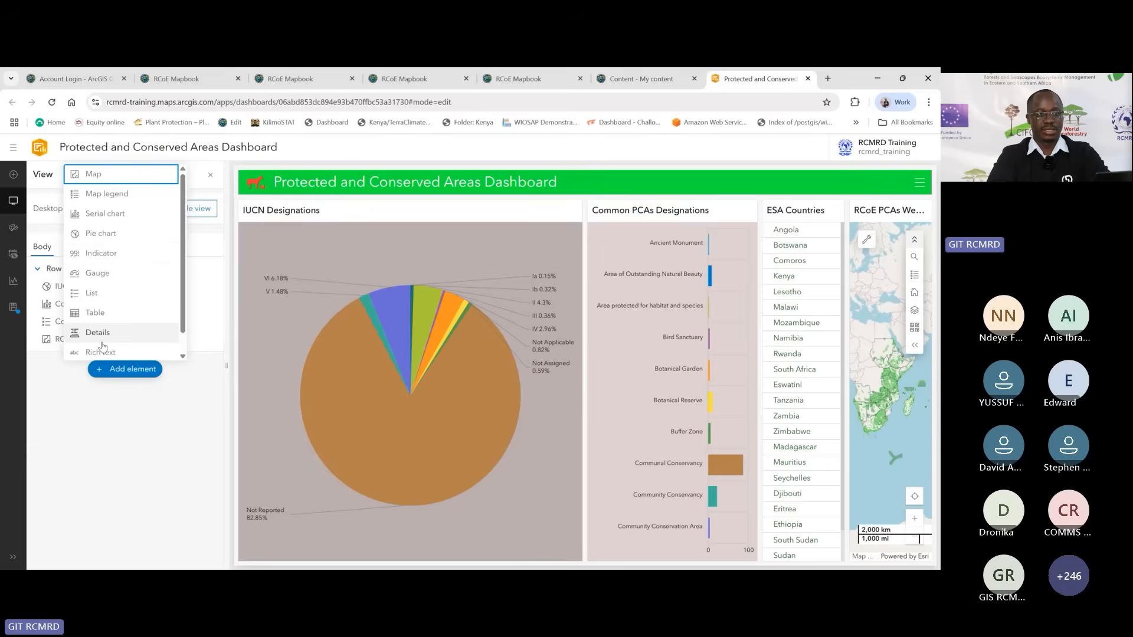
click(104, 368)
click(103, 369)
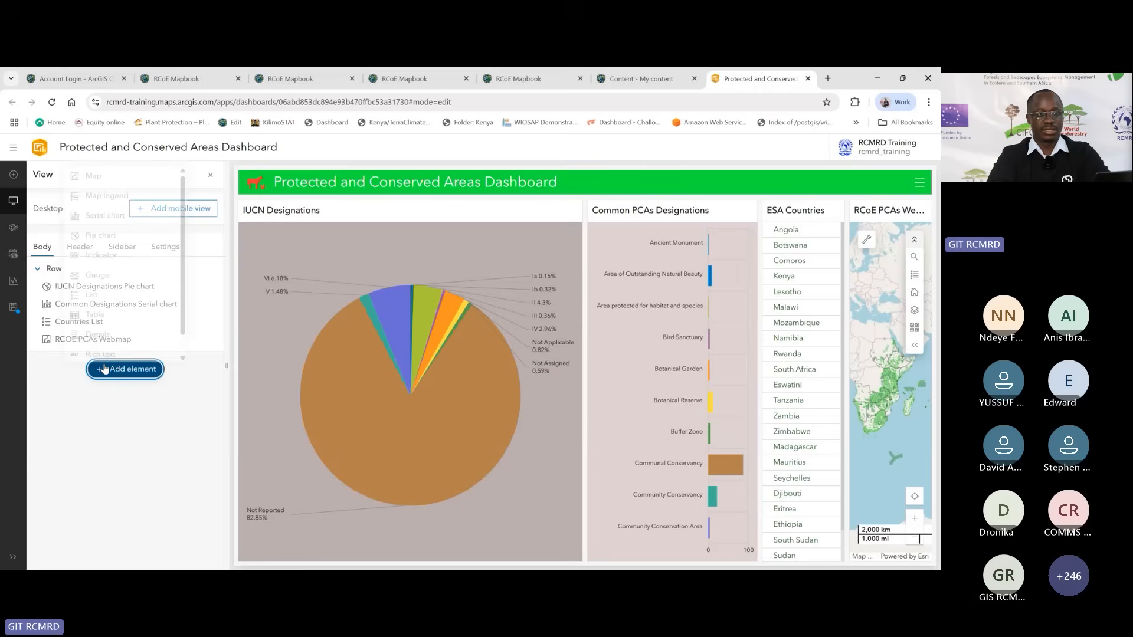
click(121, 257)
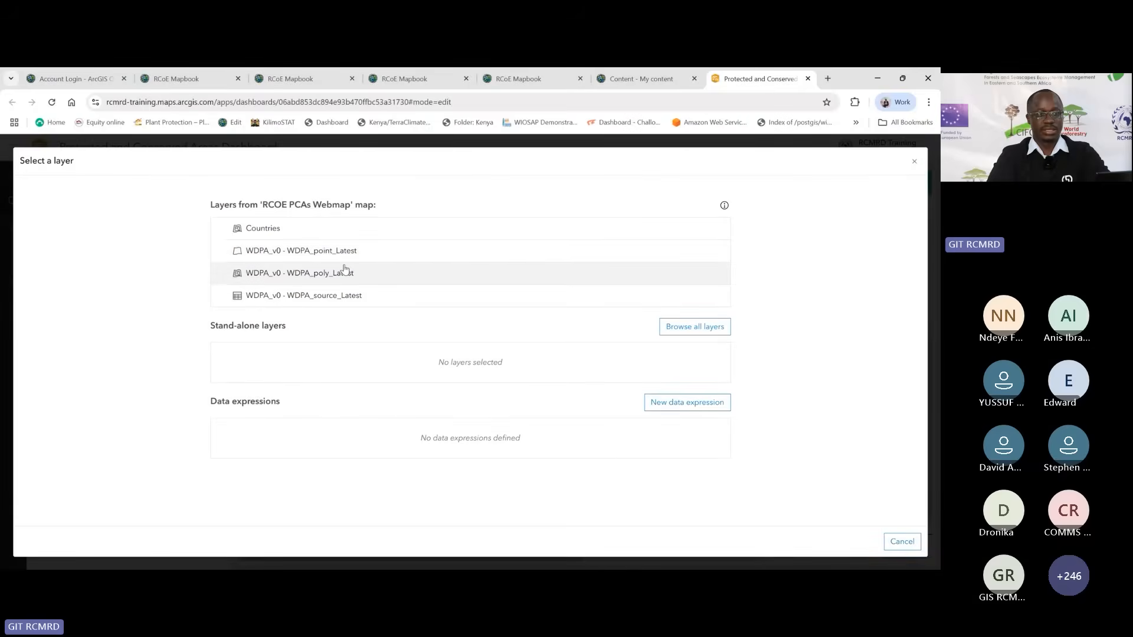
click(373, 278)
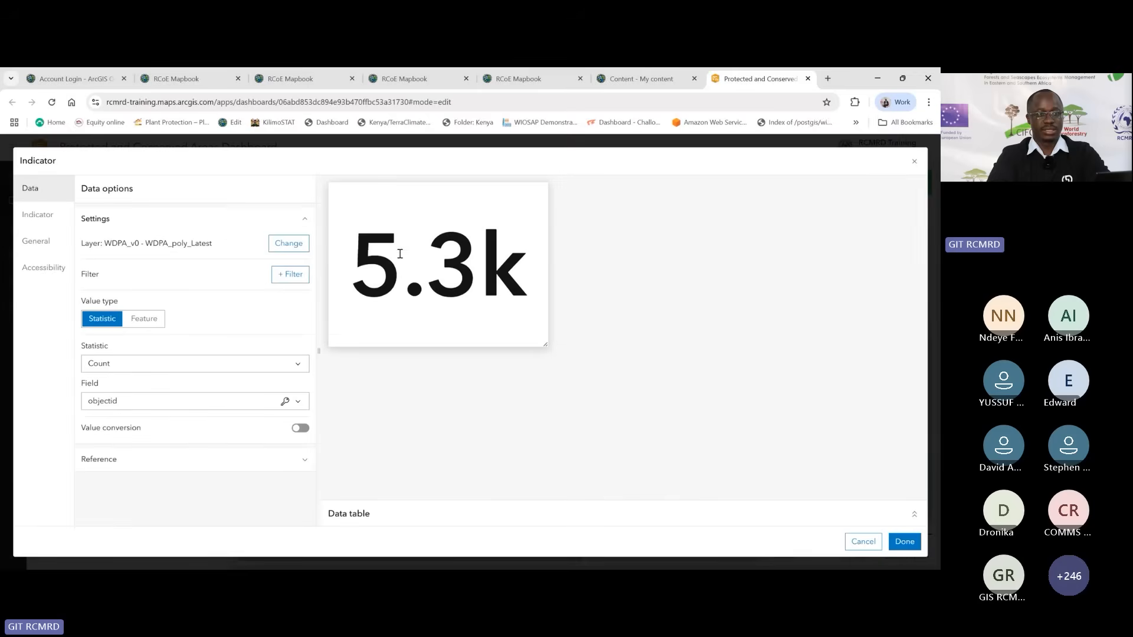
Step: Examine the indicator's count value and its unit letter in the preview
drag(363, 269, 507, 280)
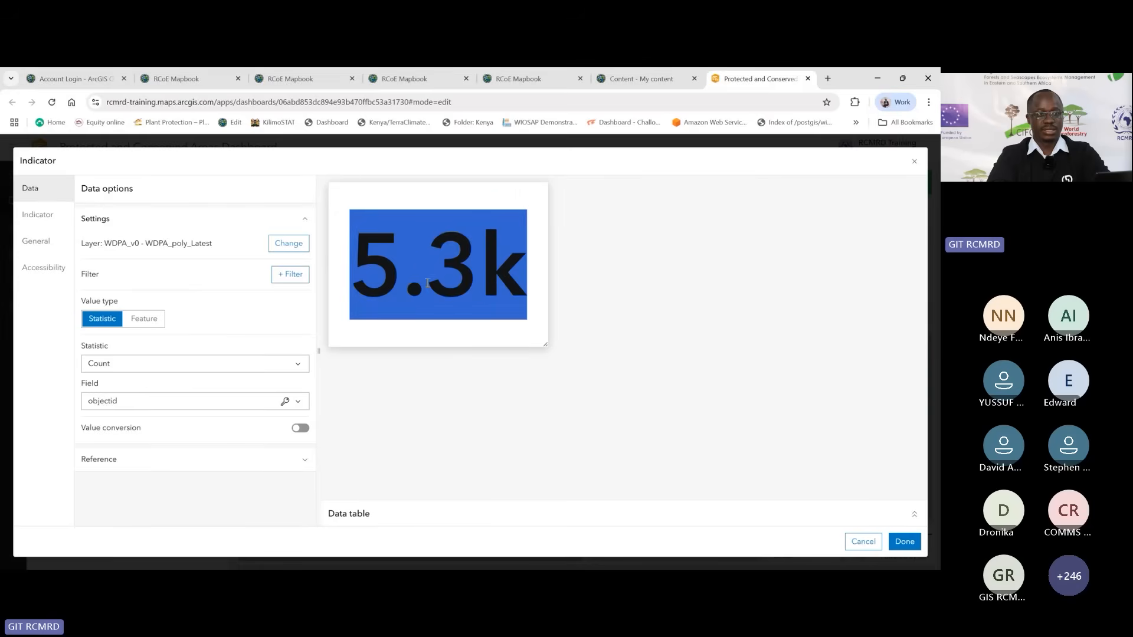
click(372, 277)
drag(373, 278, 497, 277)
click(512, 279)
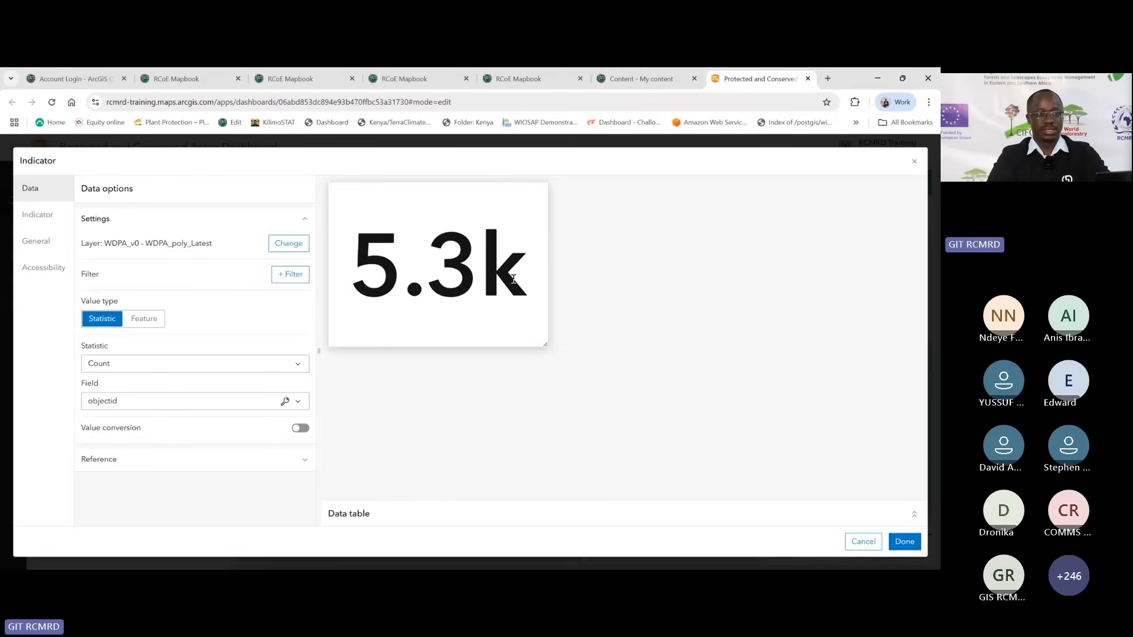
drag(524, 280, 374, 267)
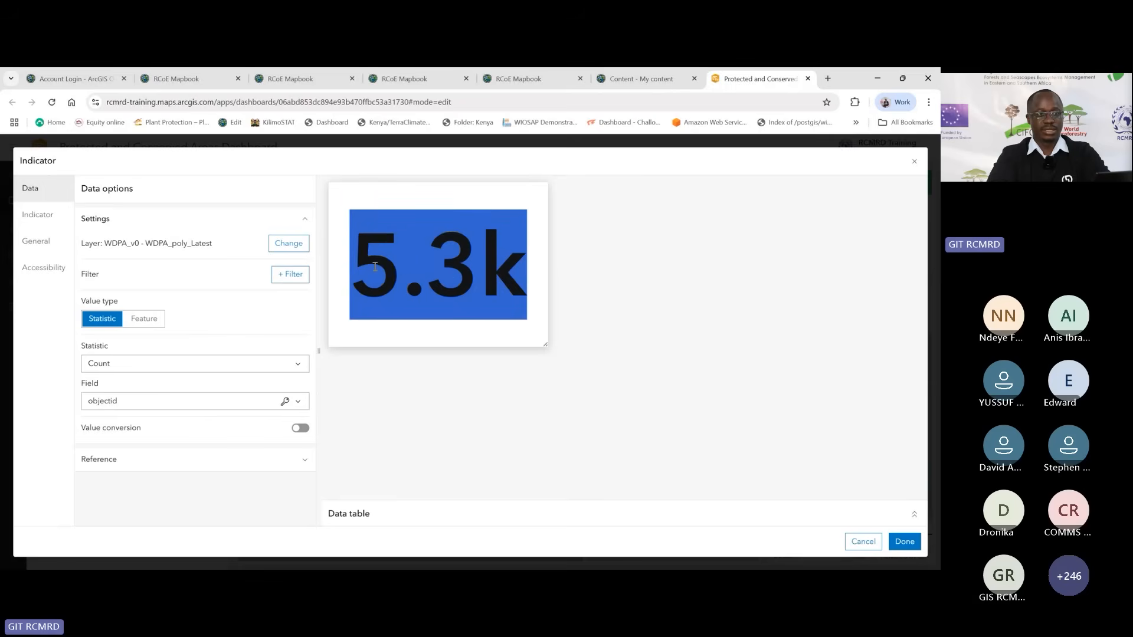
click(457, 283)
drag(403, 277, 483, 276)
click(487, 273)
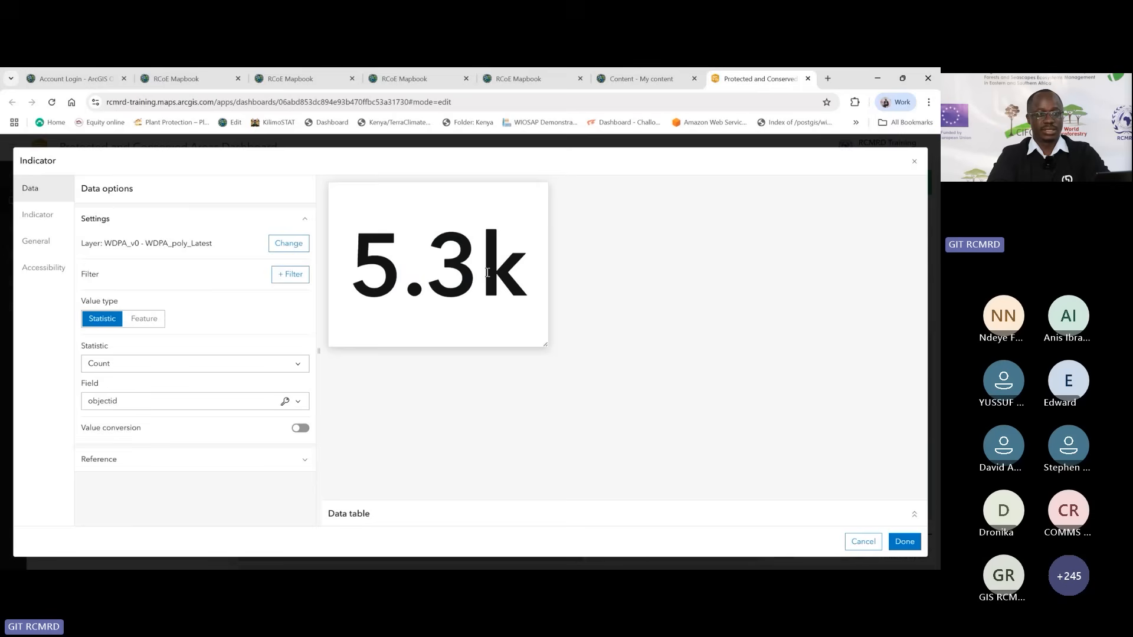
drag(373, 272, 516, 272)
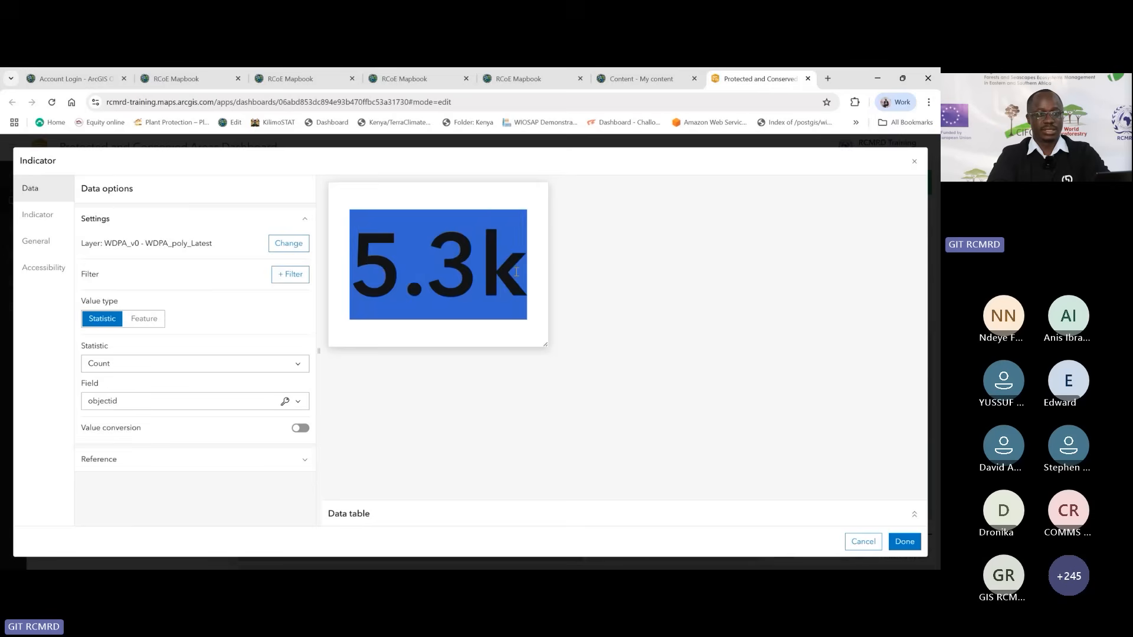
click(488, 254)
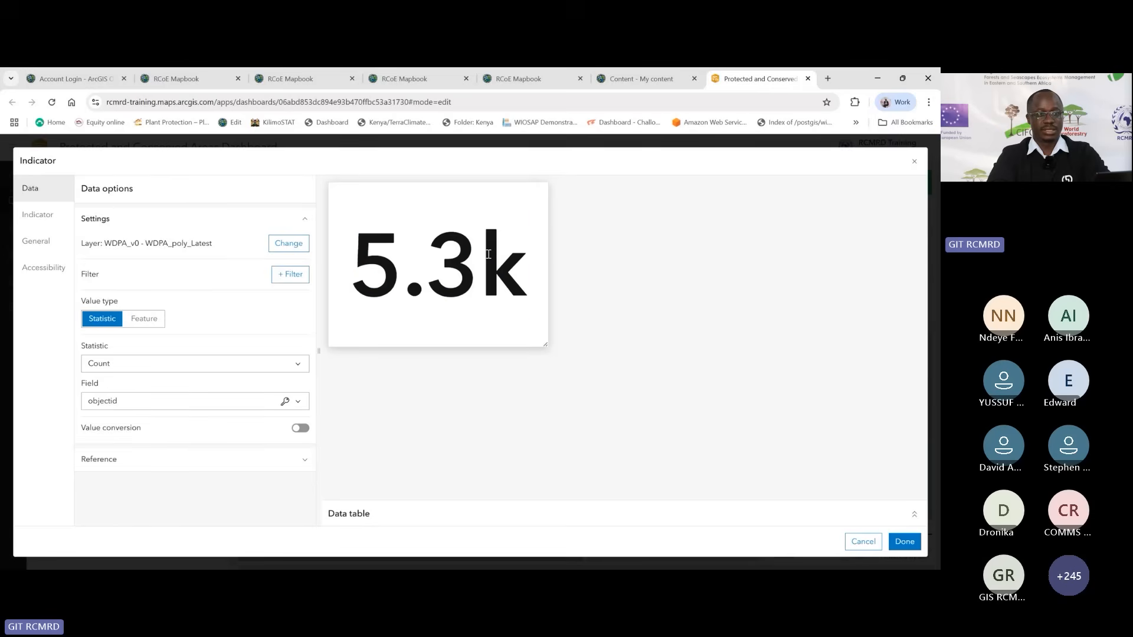
drag(488, 253, 519, 260)
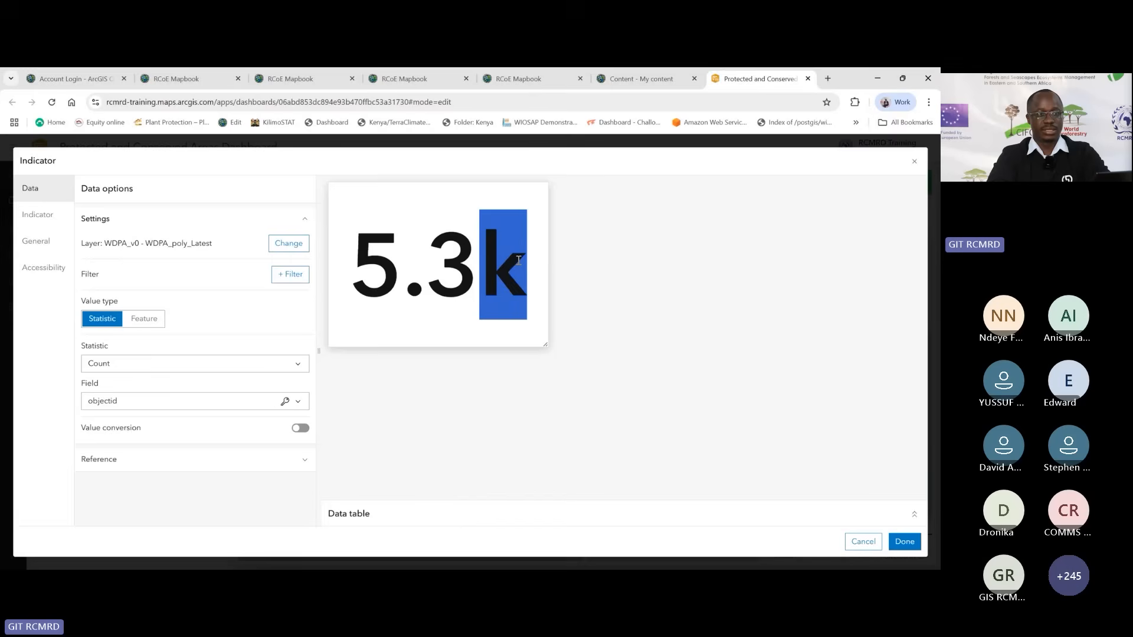
click(453, 271)
drag(489, 277, 521, 285)
click(452, 302)
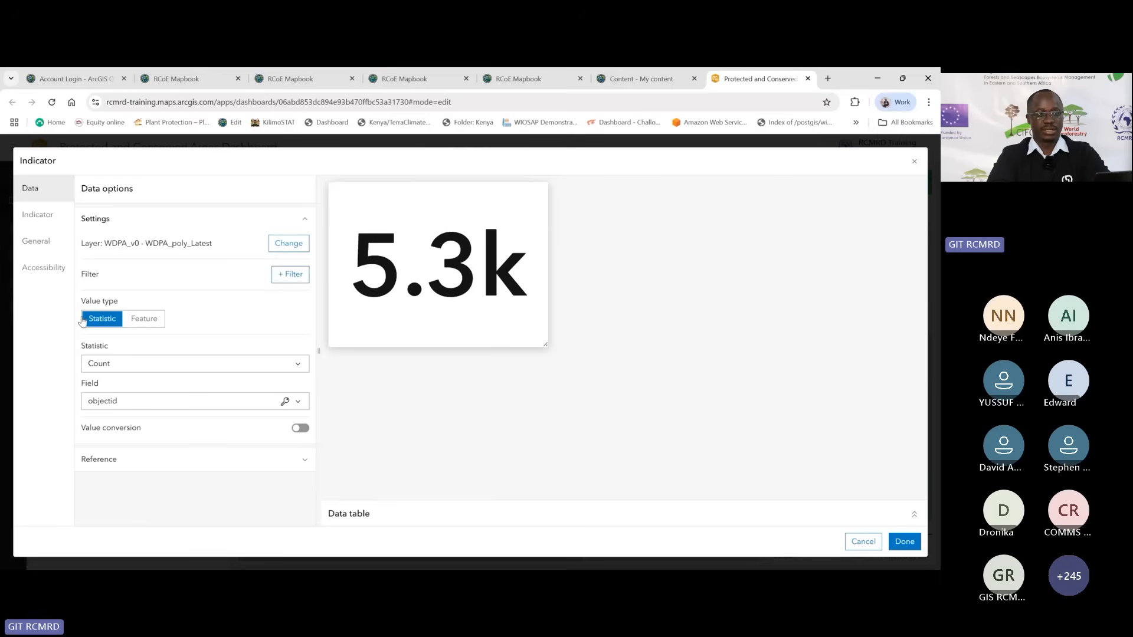
Step: Turn off the unit prefix in the indicator's value formatting so the count is written in full
click(42, 218)
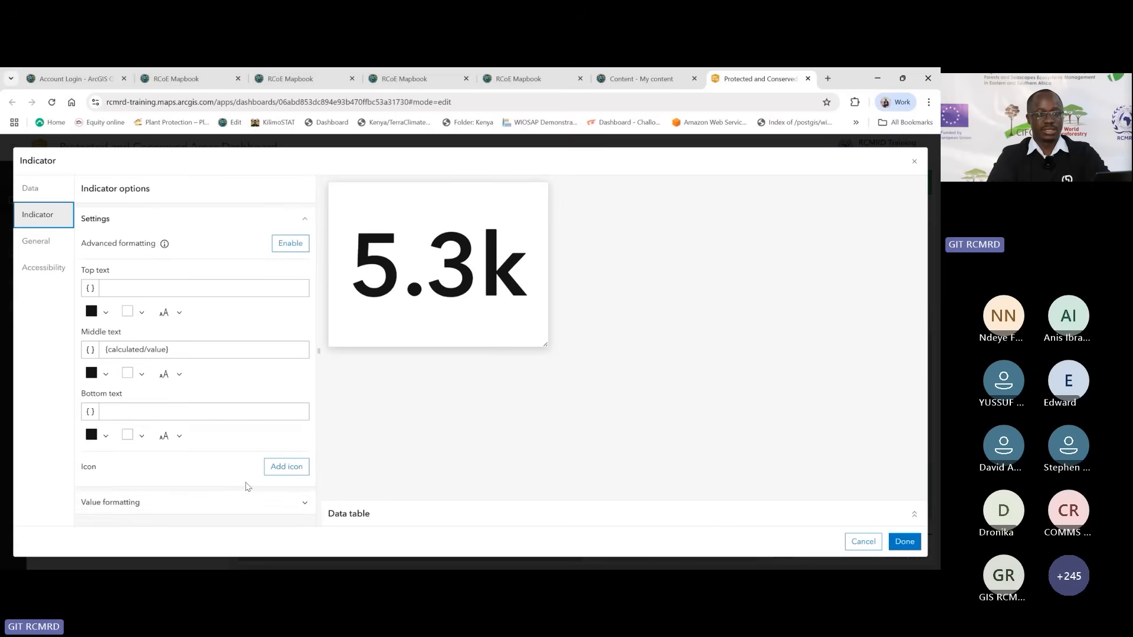
click(235, 502)
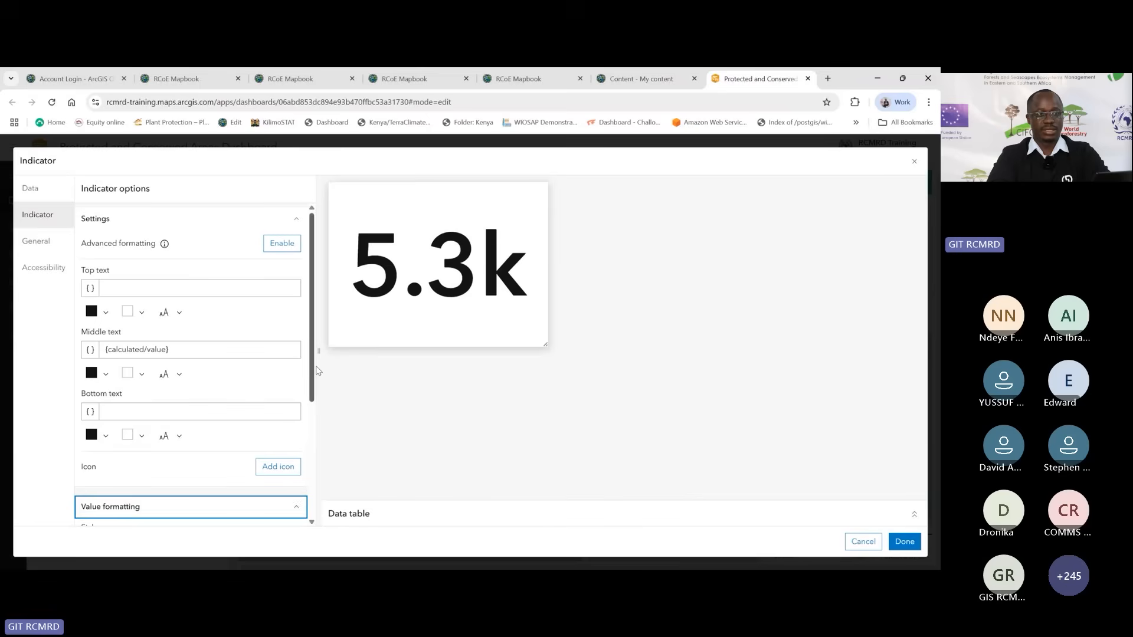
drag(312, 379, 316, 505)
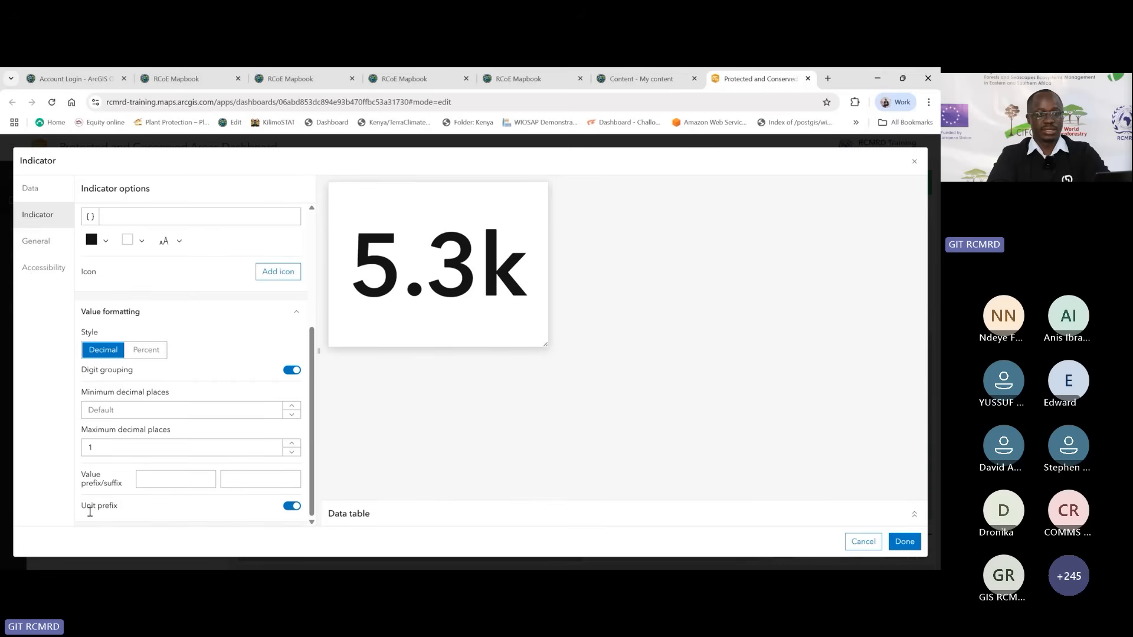
drag(83, 507, 126, 509)
click(144, 511)
drag(379, 292, 471, 289)
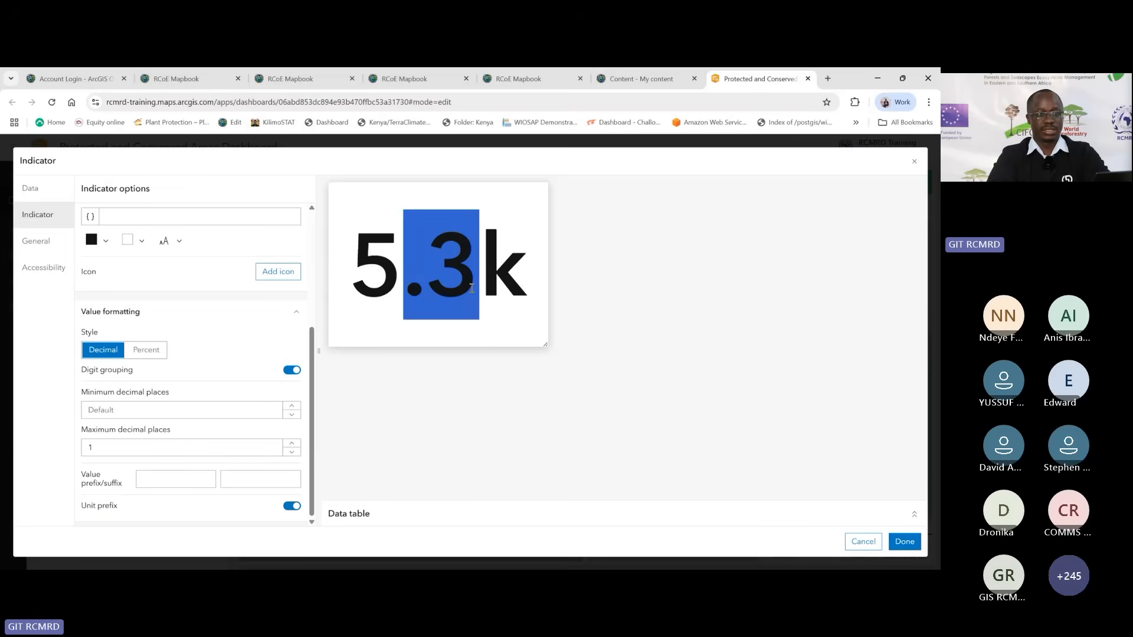
click(289, 508)
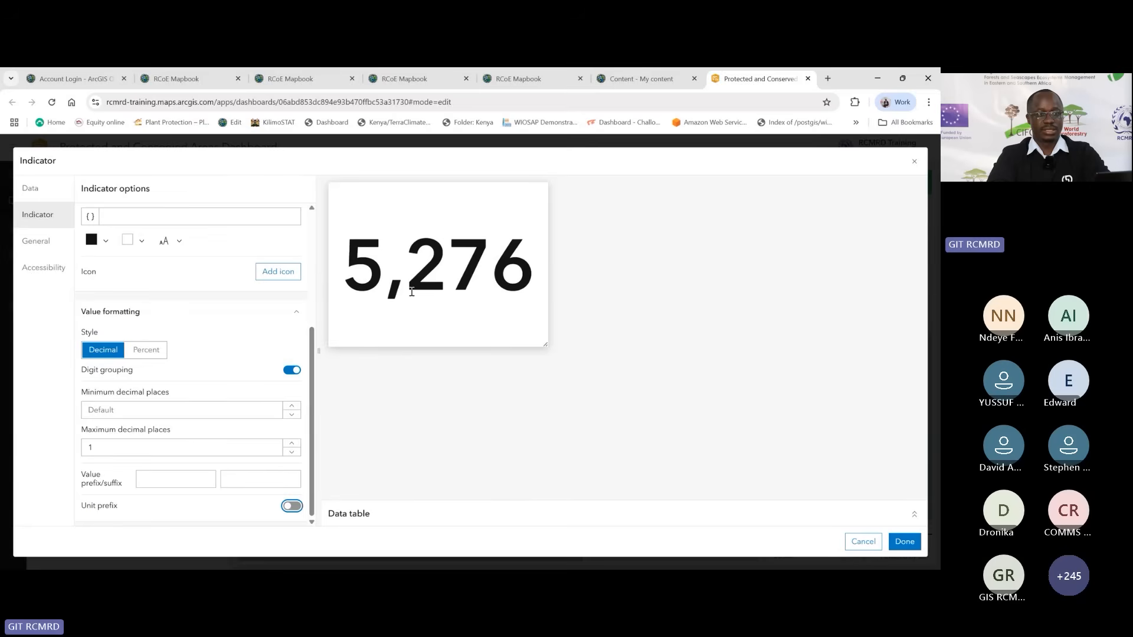
drag(407, 287, 493, 285)
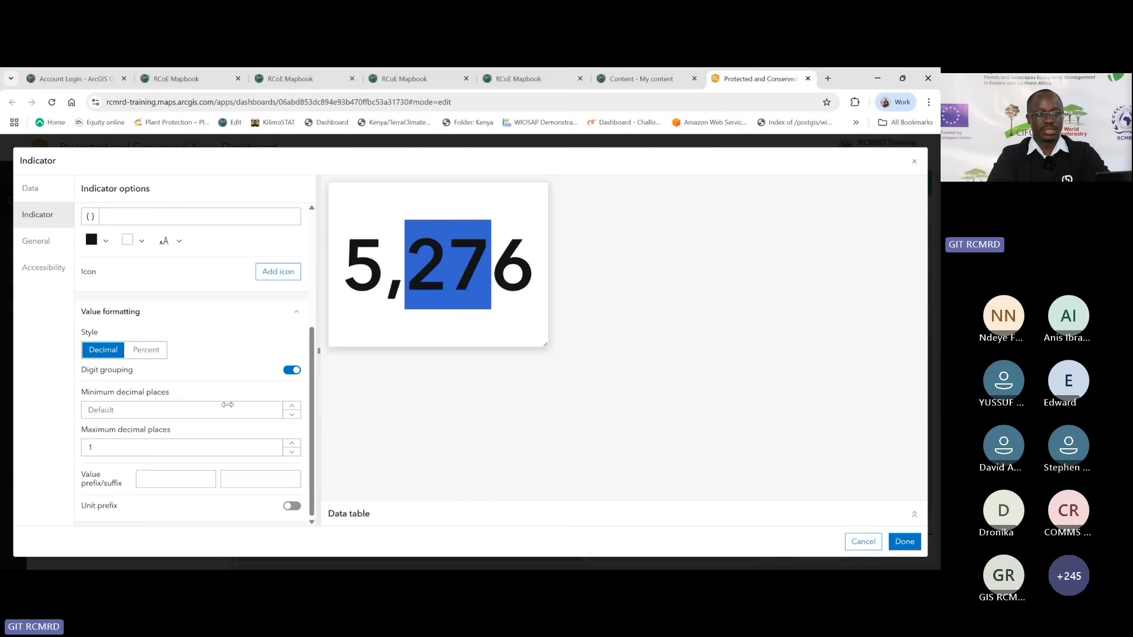
Step: Set the indicator's top text to "Polygons"
drag(313, 426, 313, 311)
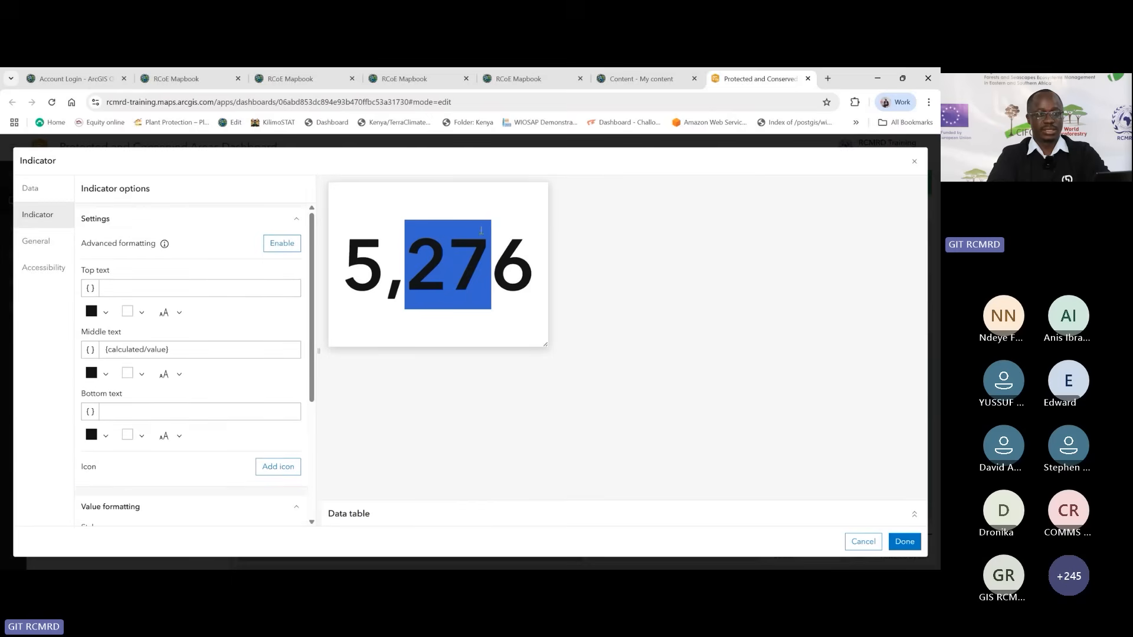
click(499, 295)
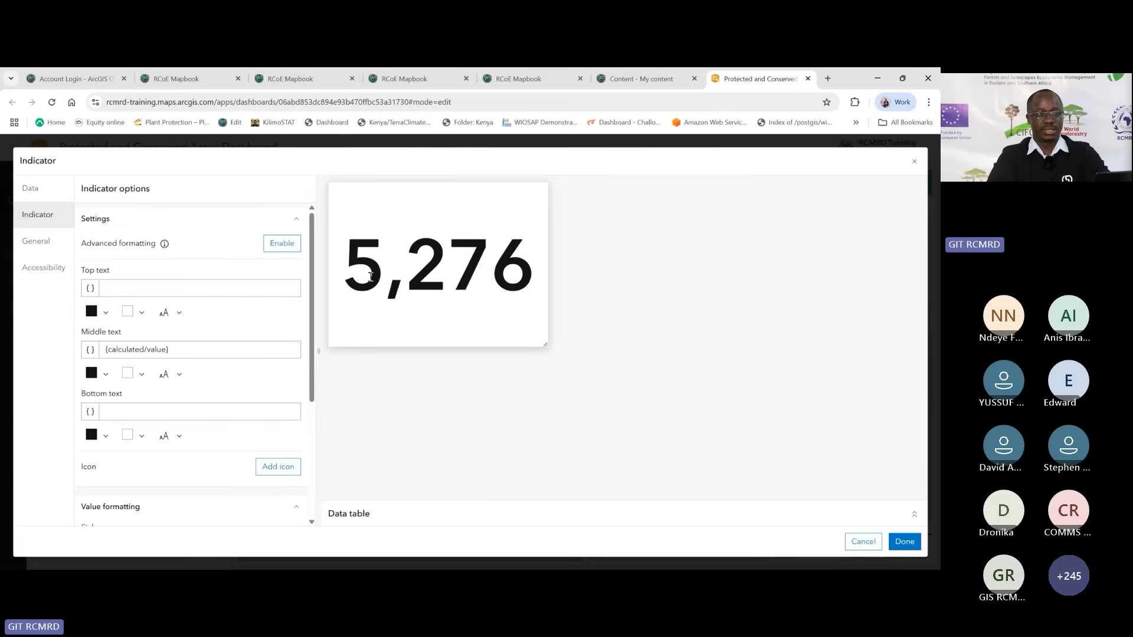
drag(354, 247, 529, 273)
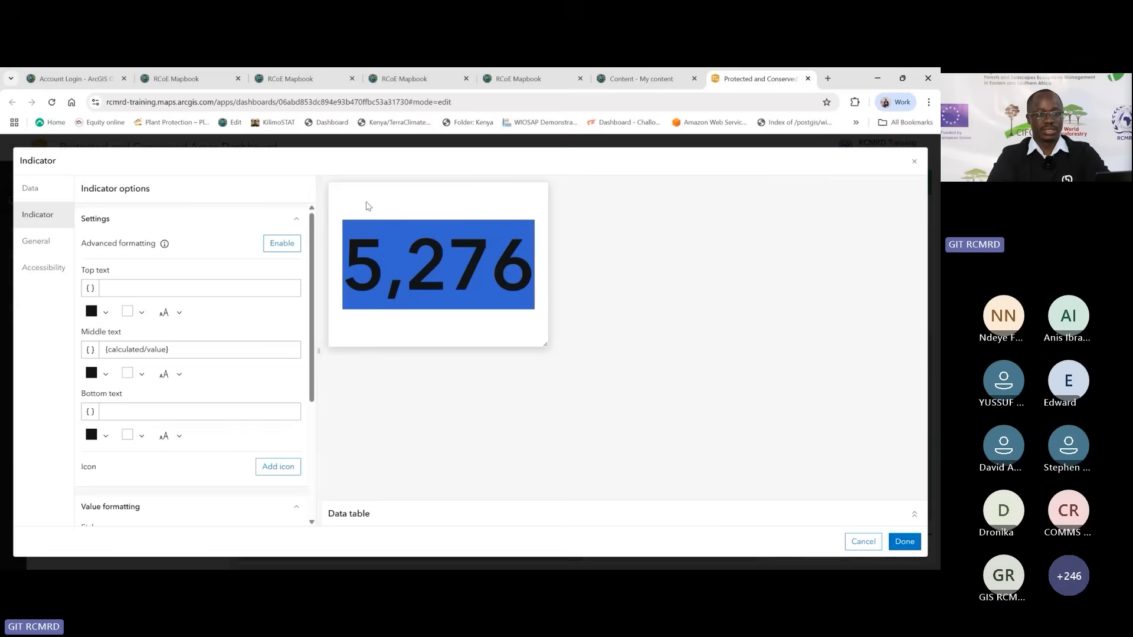
click(366, 206)
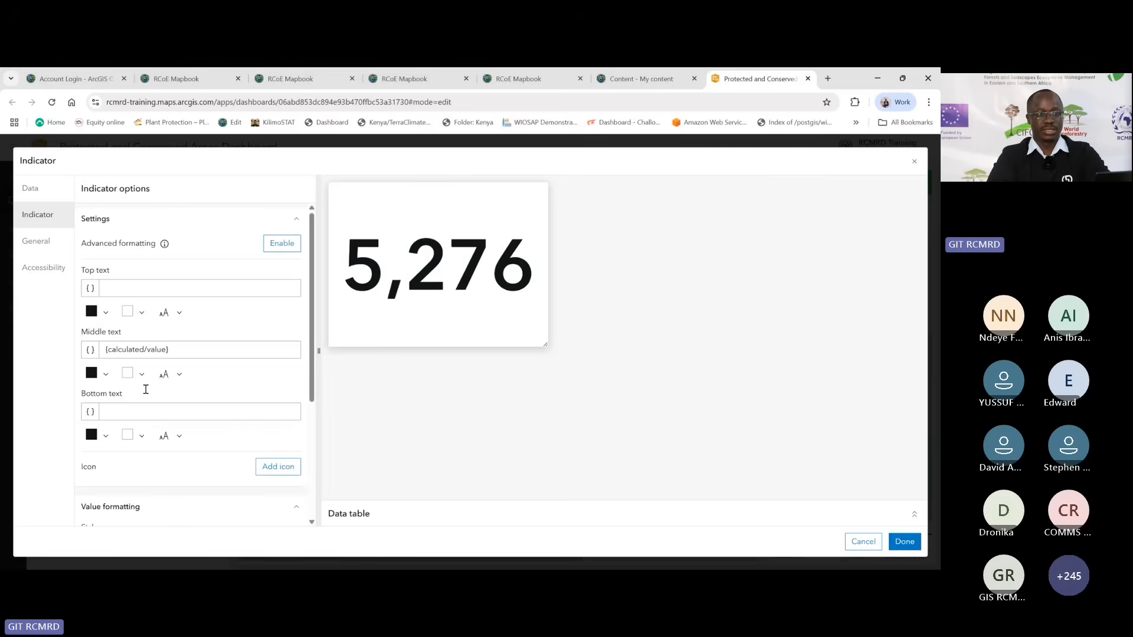
click(108, 414)
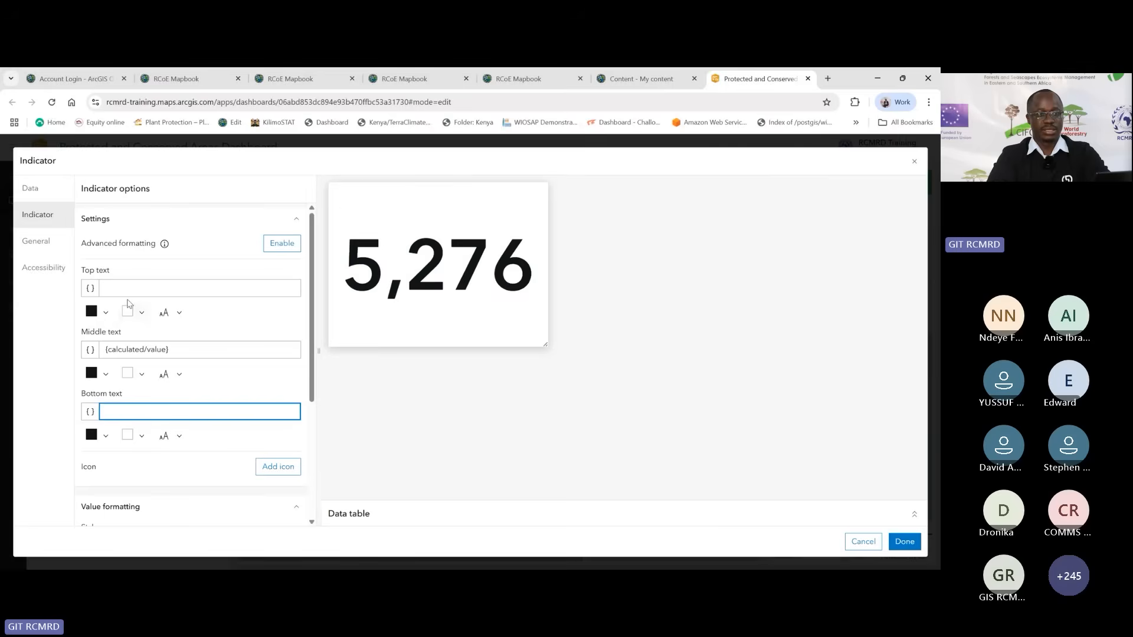
click(124, 291)
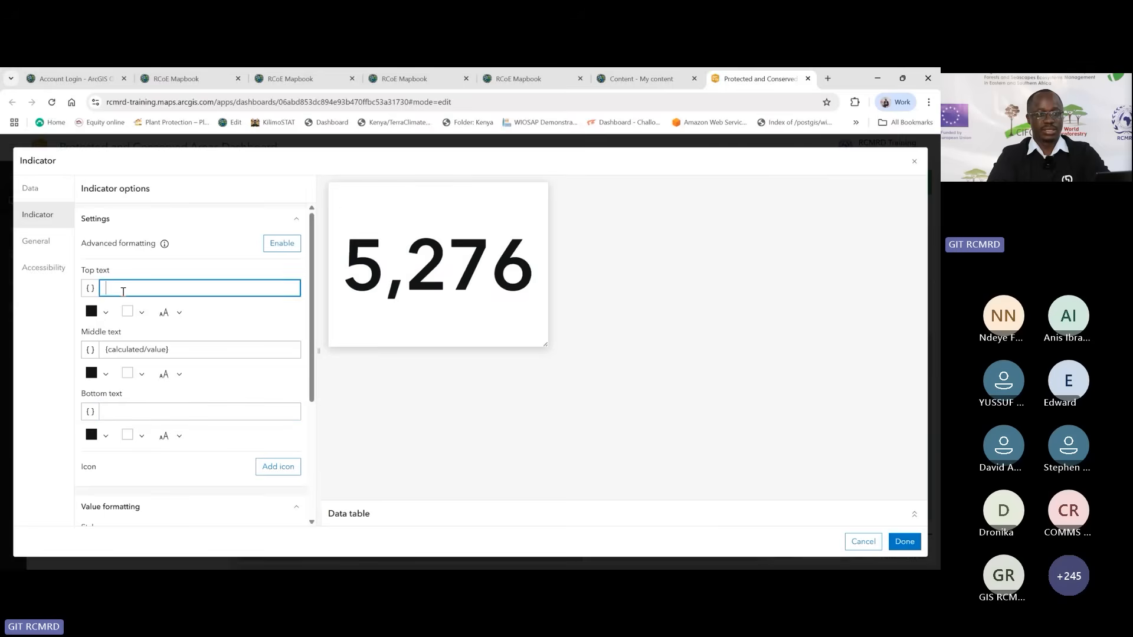
text(Polygon)
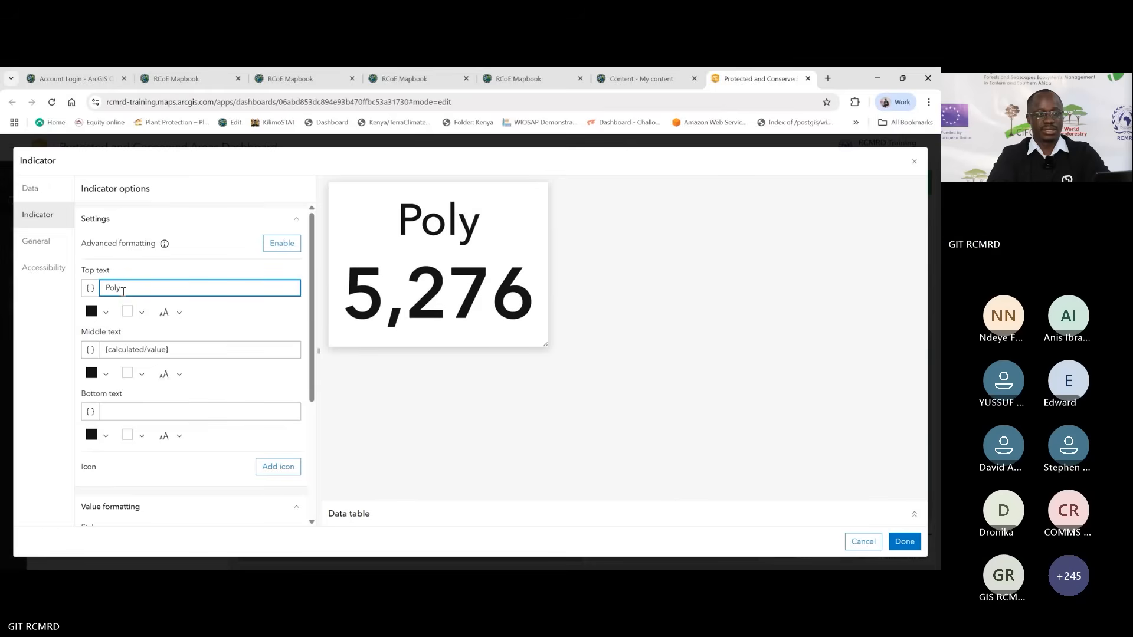
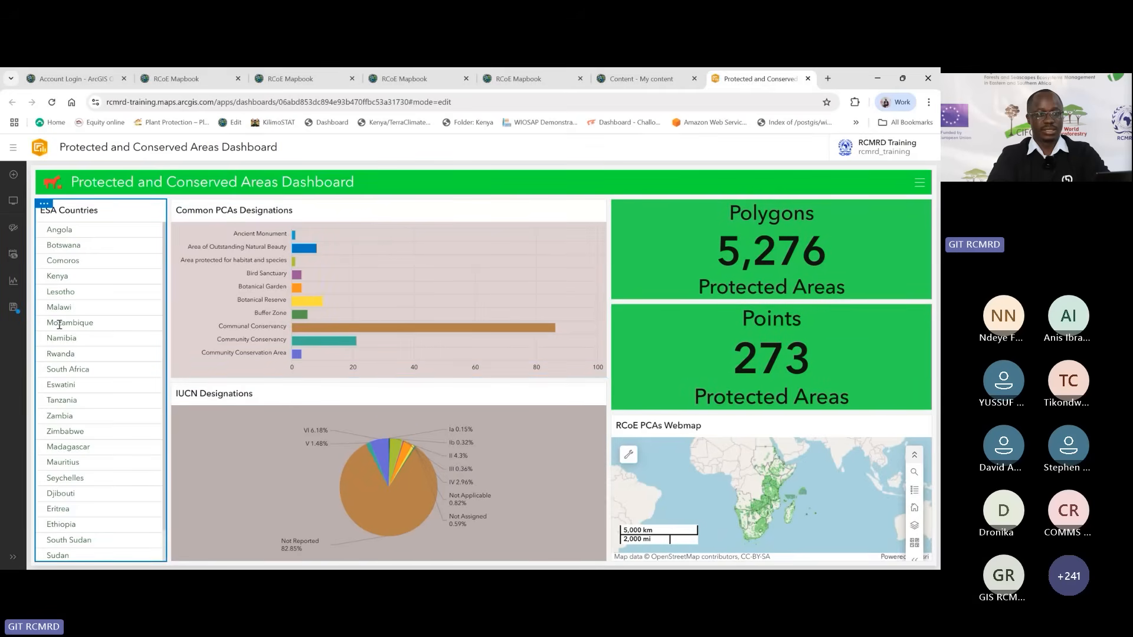
Step: Examine the dashboard's designations chart, IUCN pie chart and its slice values, indicators and web map
click(321, 366)
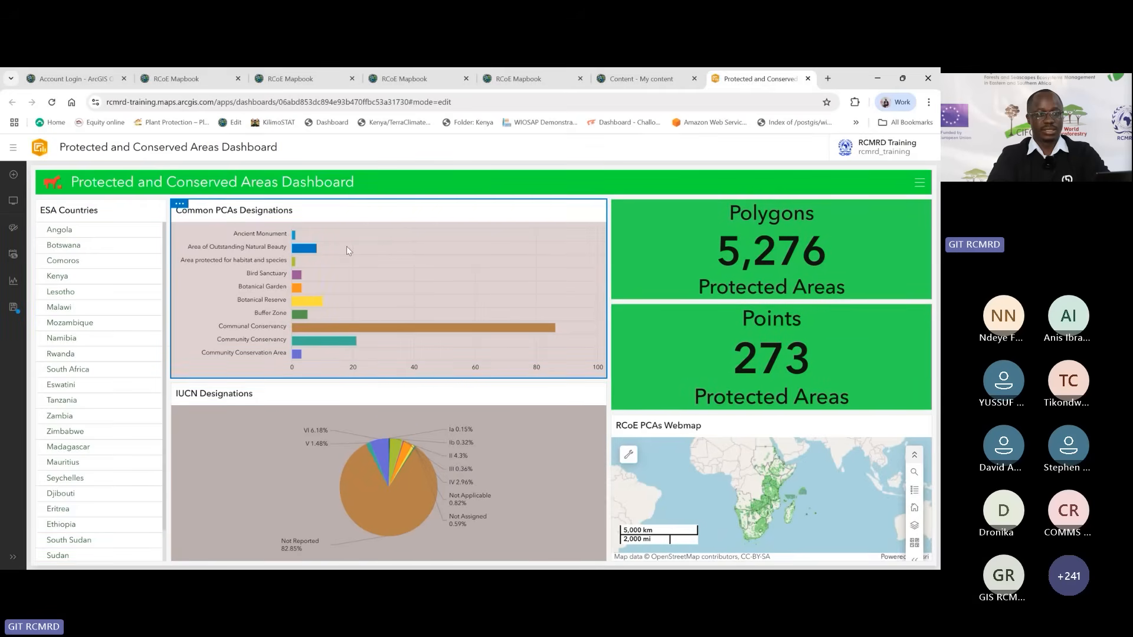
click(465, 401)
click(621, 468)
click(624, 346)
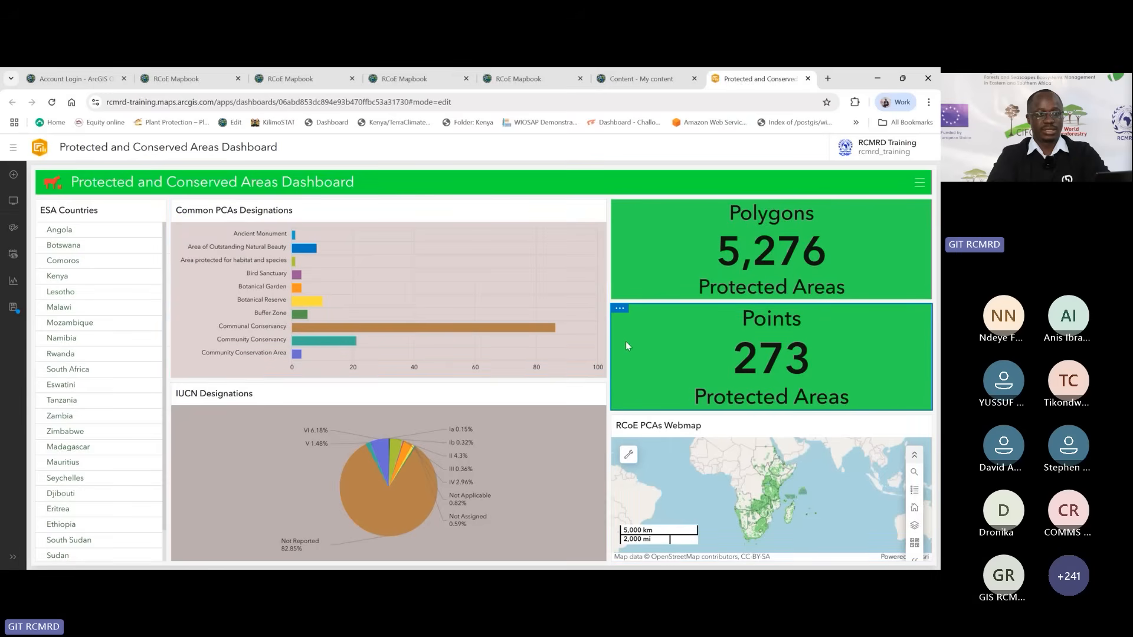
click(569, 261)
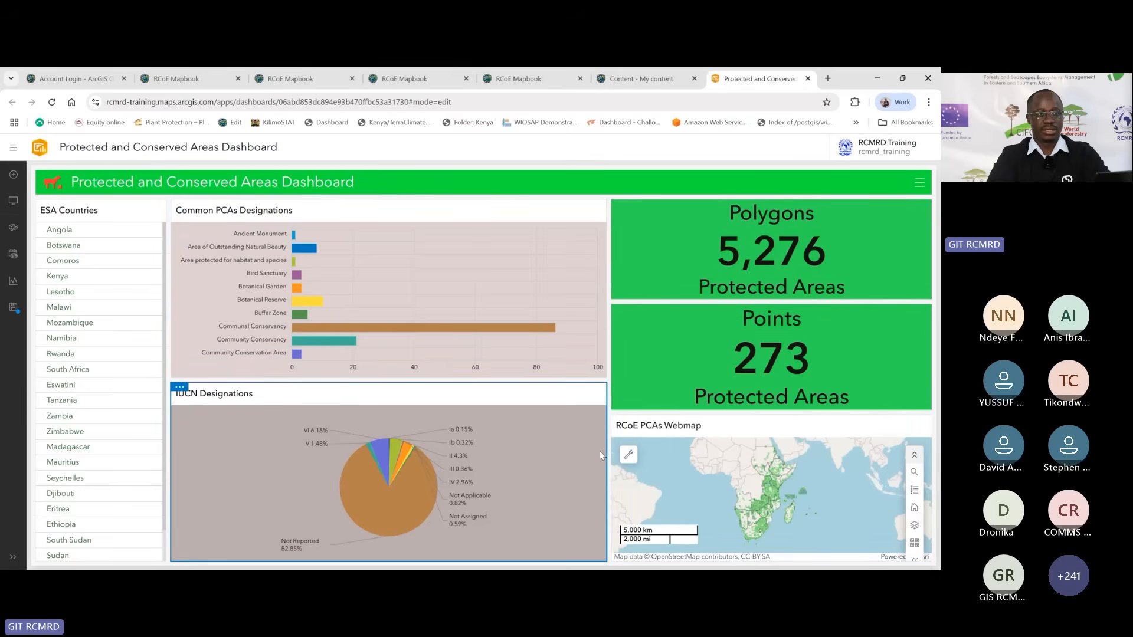
click(386, 400)
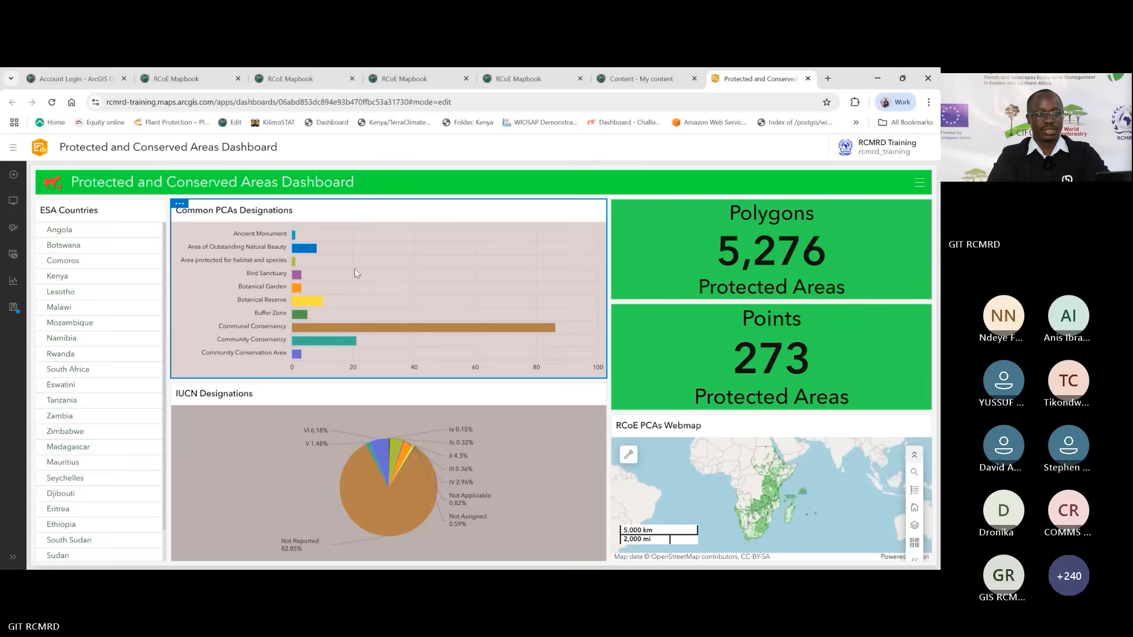
mouse_move(407, 455)
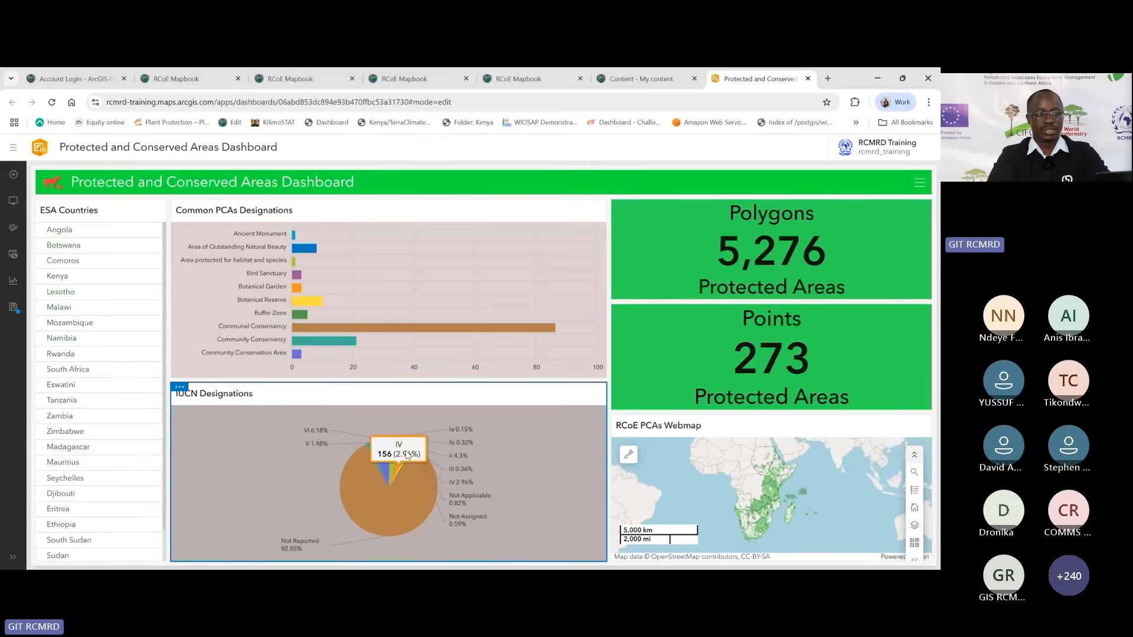
Step: Save the dashboard and open the configuration of the ESA Countries list
click(13, 307)
click(63, 300)
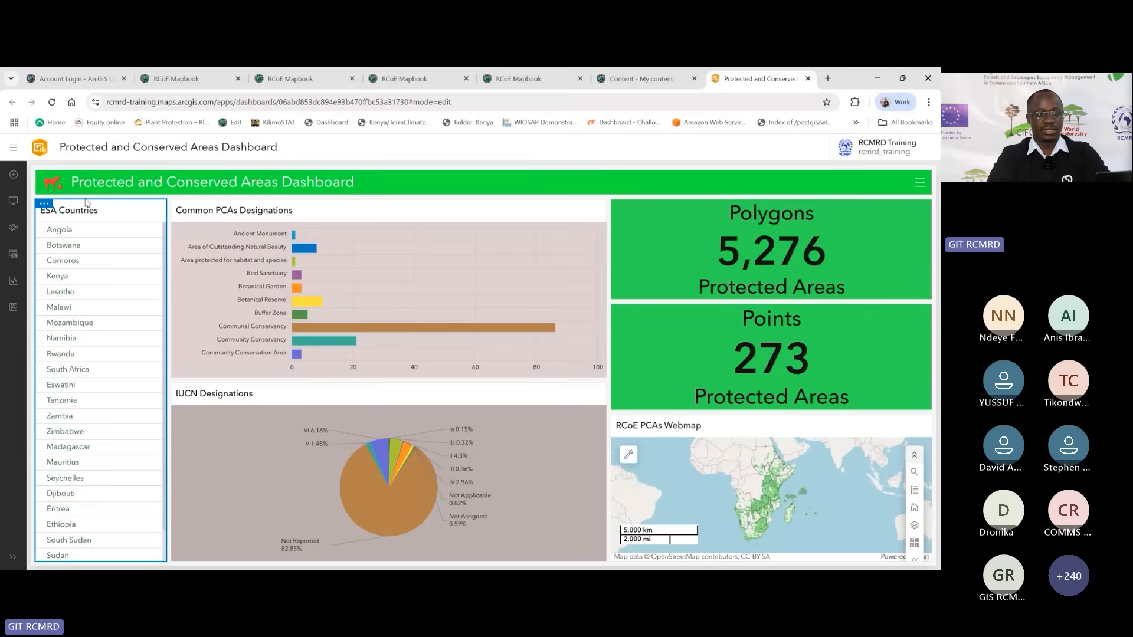
mouse_move(44, 207)
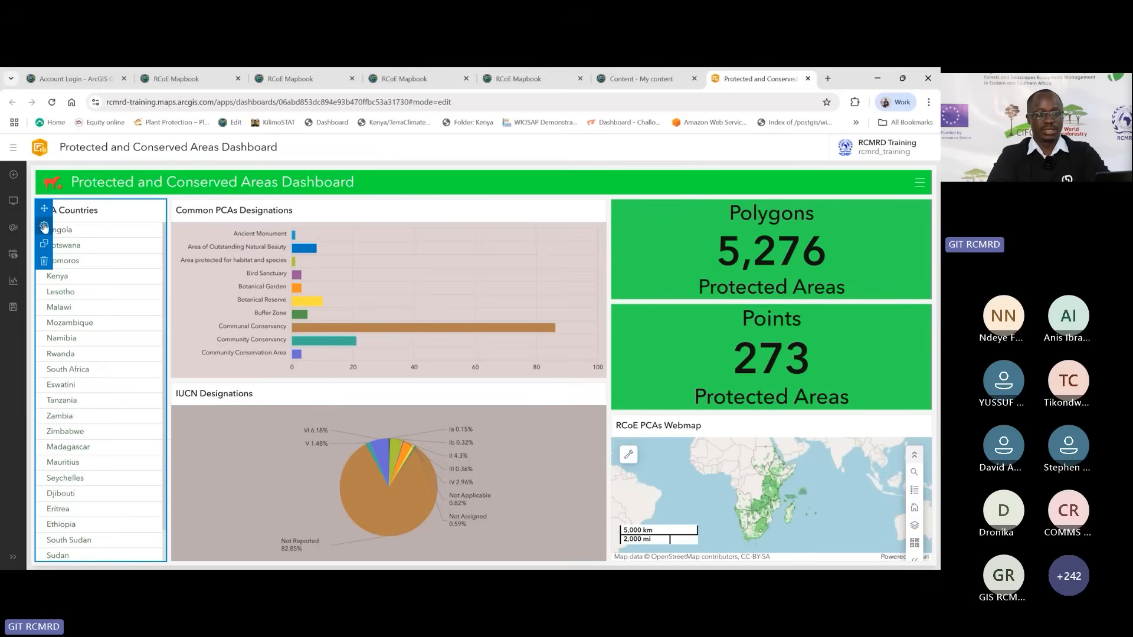
click(45, 227)
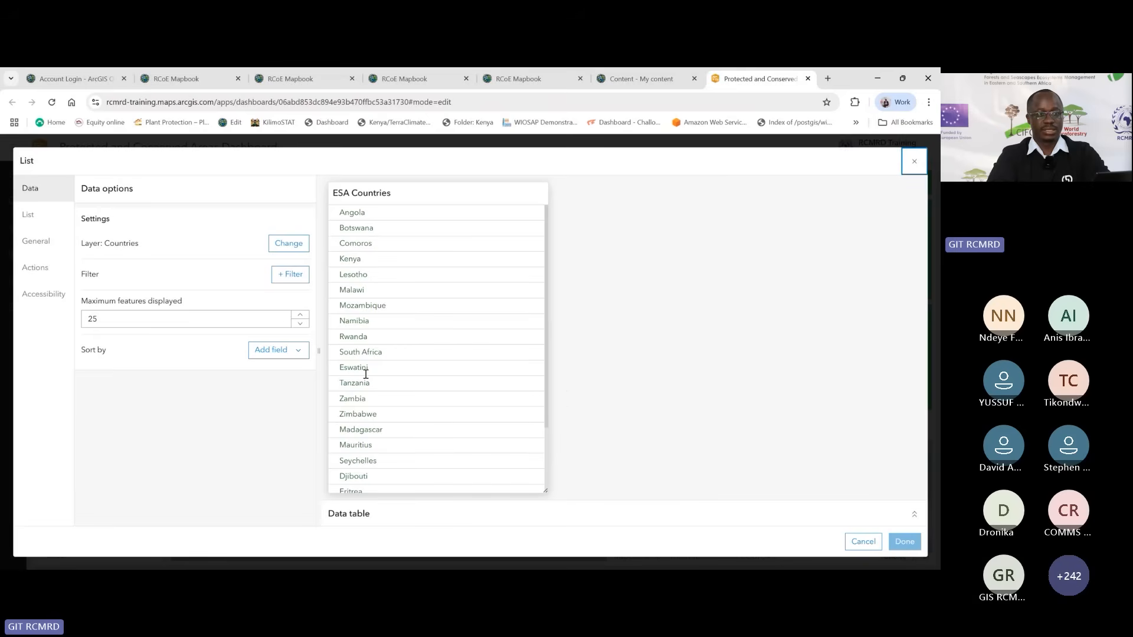
drag(369, 336, 340, 335)
click(373, 338)
double_click(378, 341)
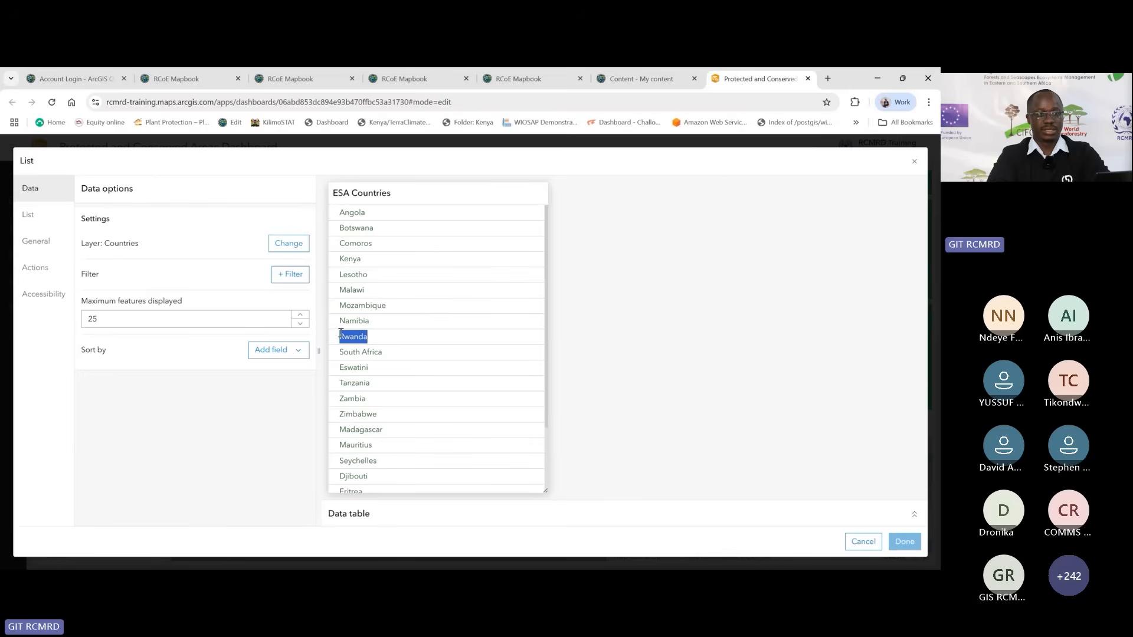
click(438, 359)
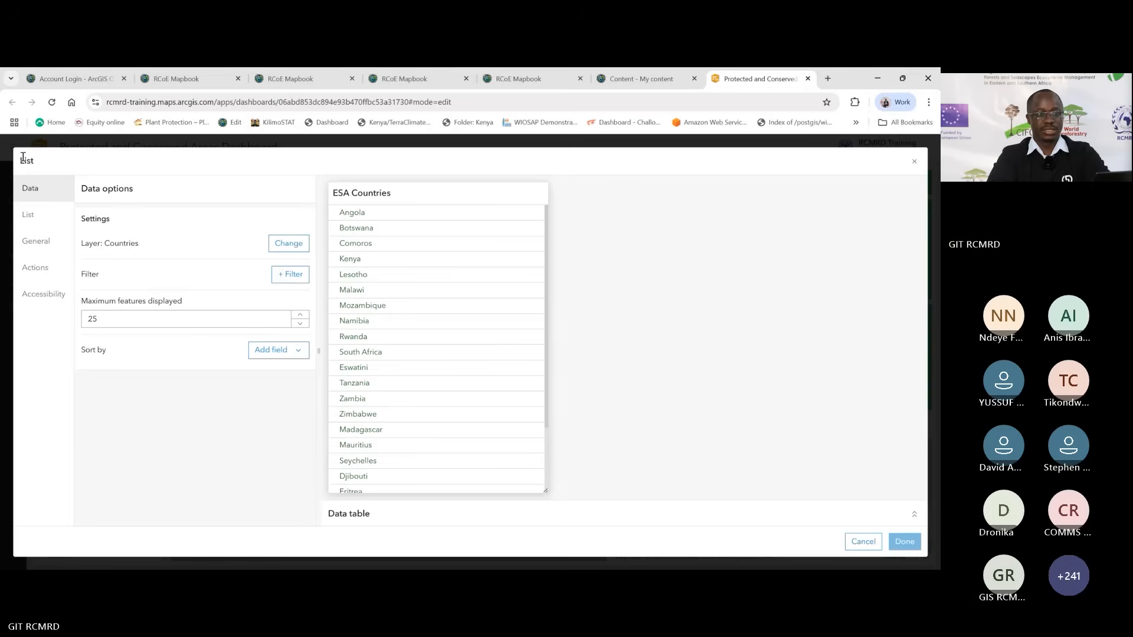
Step: Enable the list's selection-change filter action for the Common Designations Serial chart, Indicator (1) and Indicator (2)
click(28, 270)
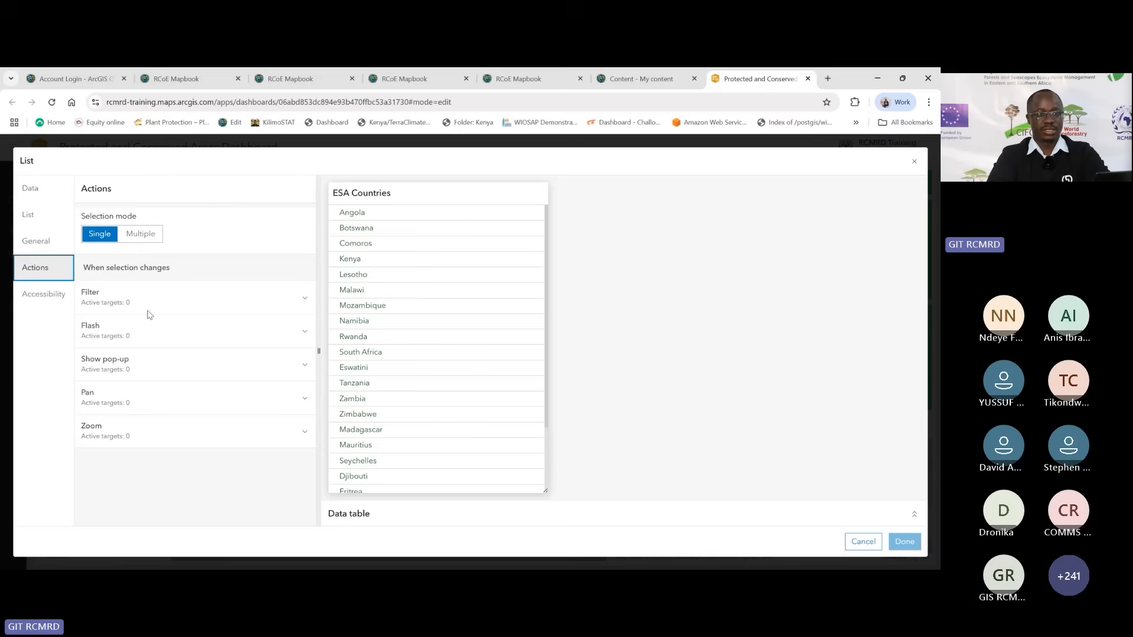
click(106, 299)
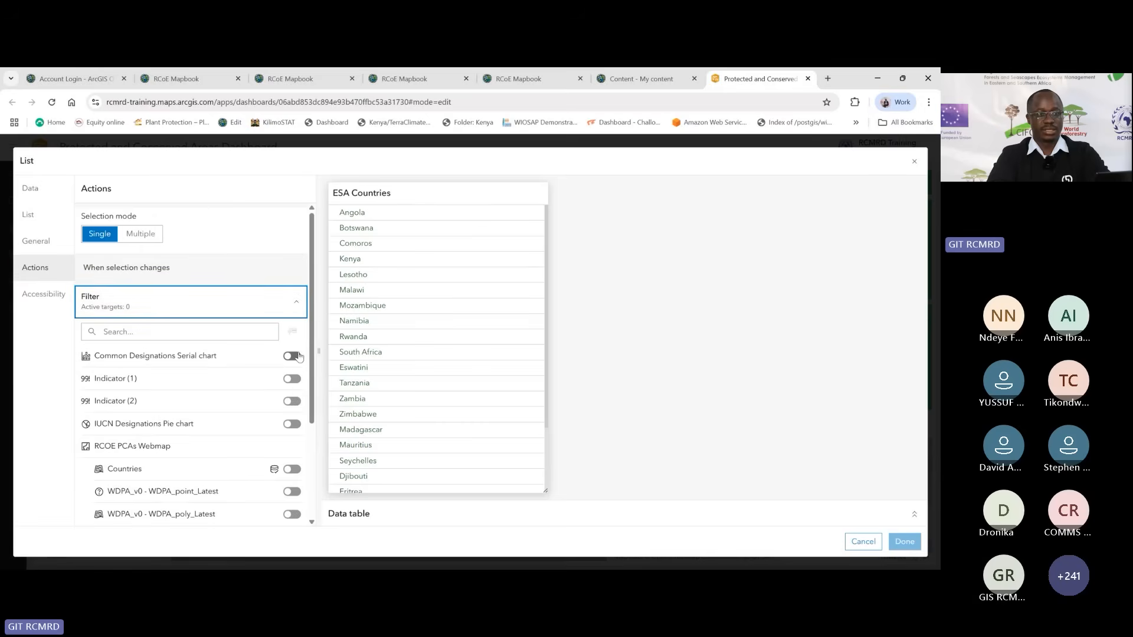
drag(311, 321, 316, 389)
scroll(316, 389, up, 2)
click(292, 266)
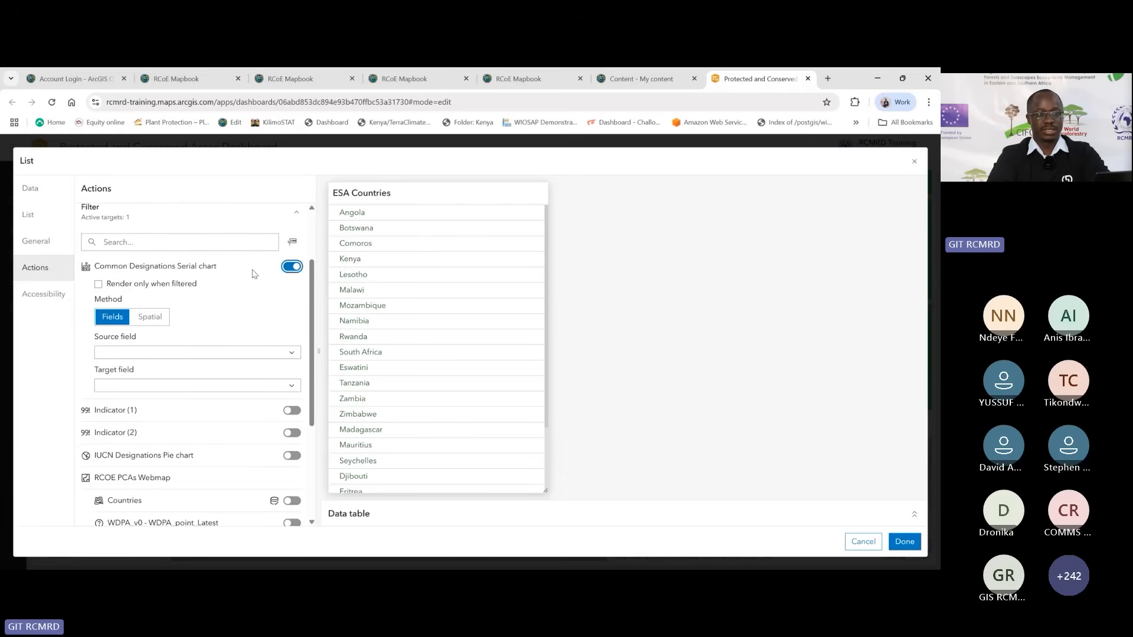
click(292, 410)
scroll(312, 367, down, 3)
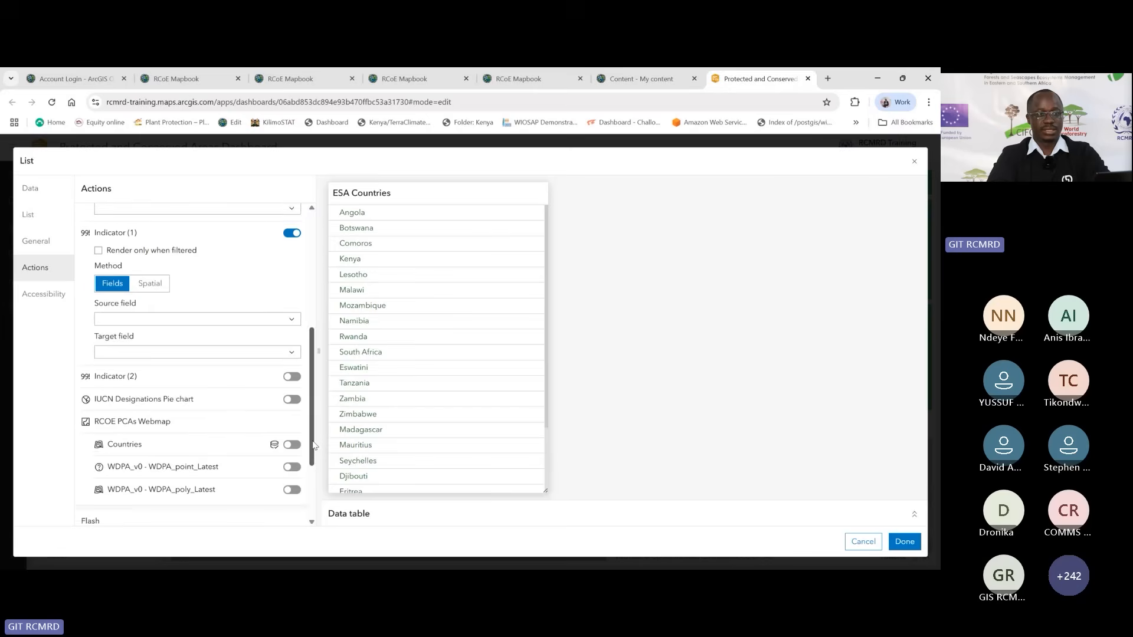
click(293, 373)
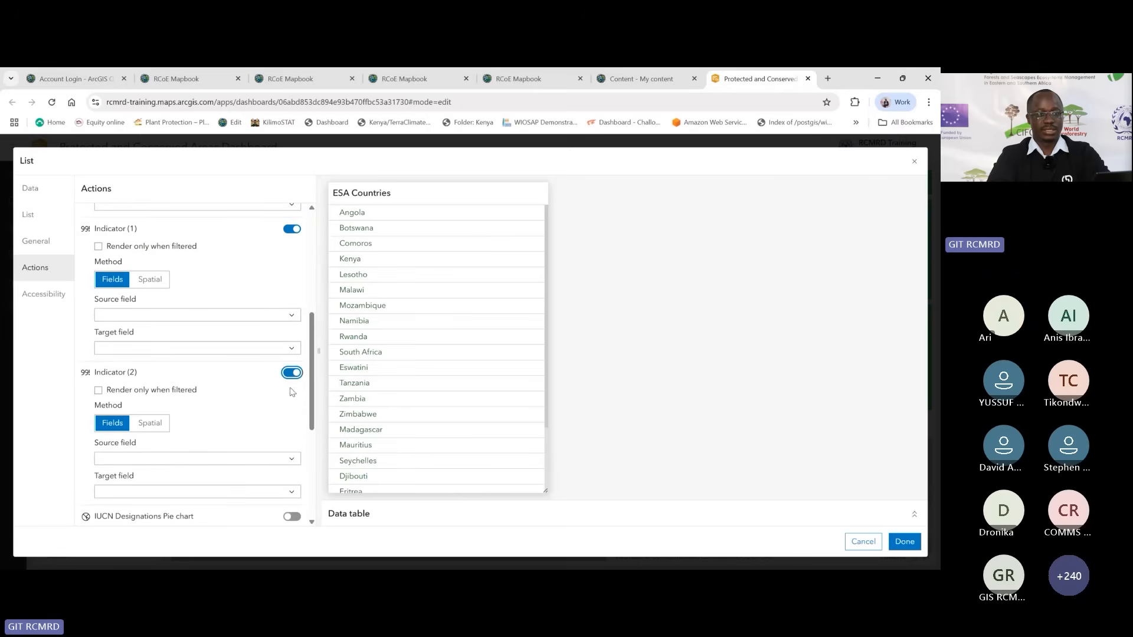
click(312, 410)
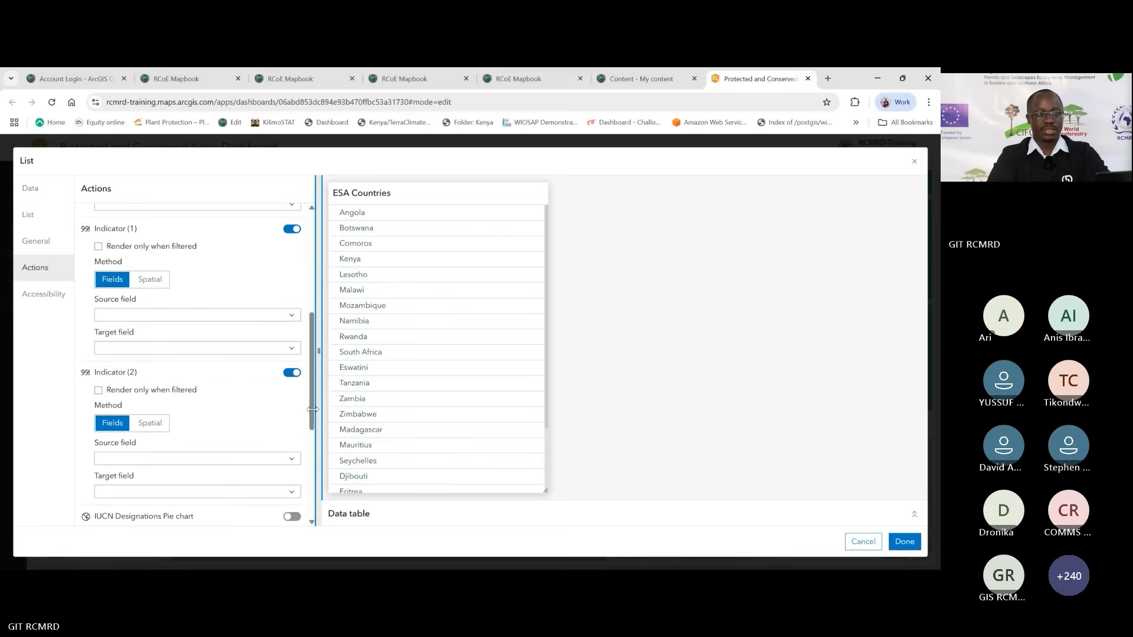
Step: Add the WDPA_poly_Latest, WDPA_point_Latest and Countries map layers and the IUCN Designations Pie chart as filter targets of the list
drag(311, 420, 312, 485)
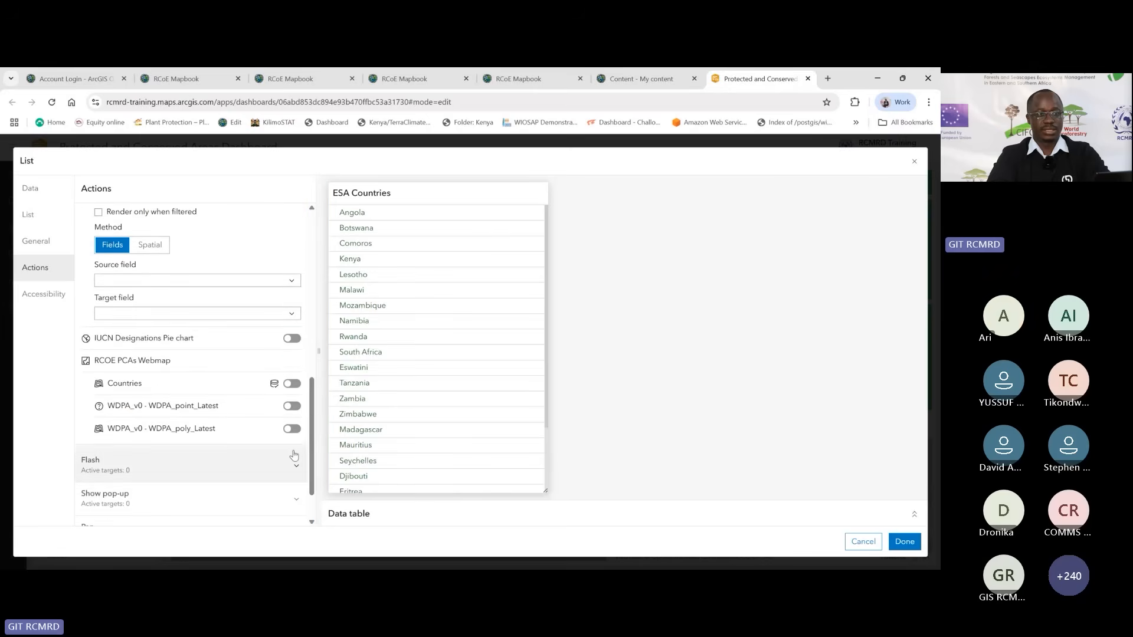
click(292, 430)
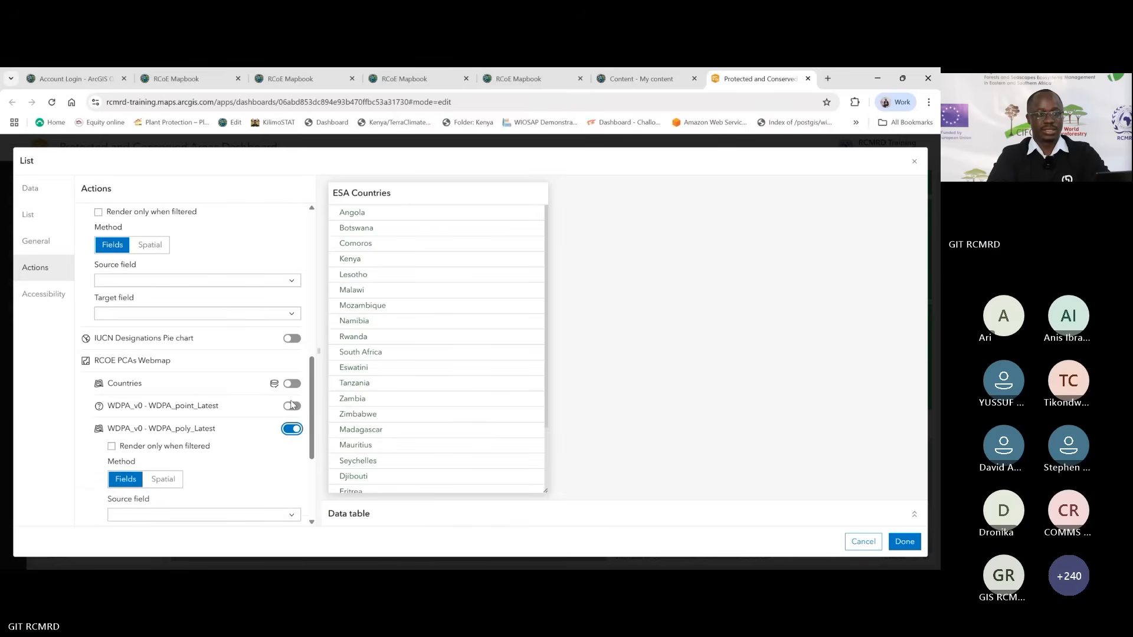
click(291, 405)
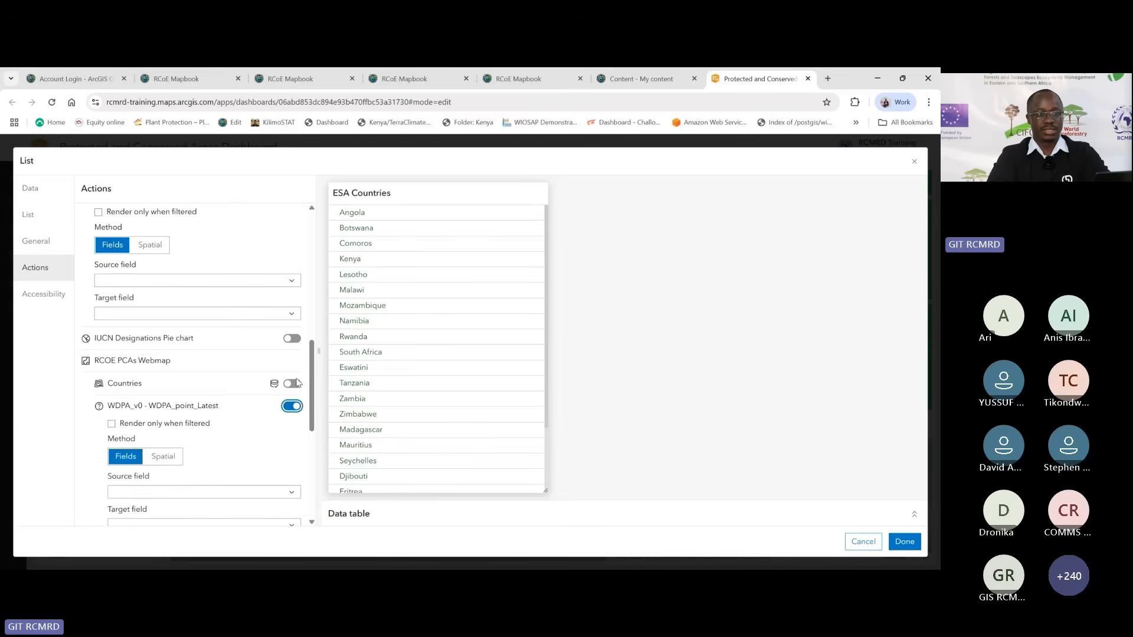
click(295, 383)
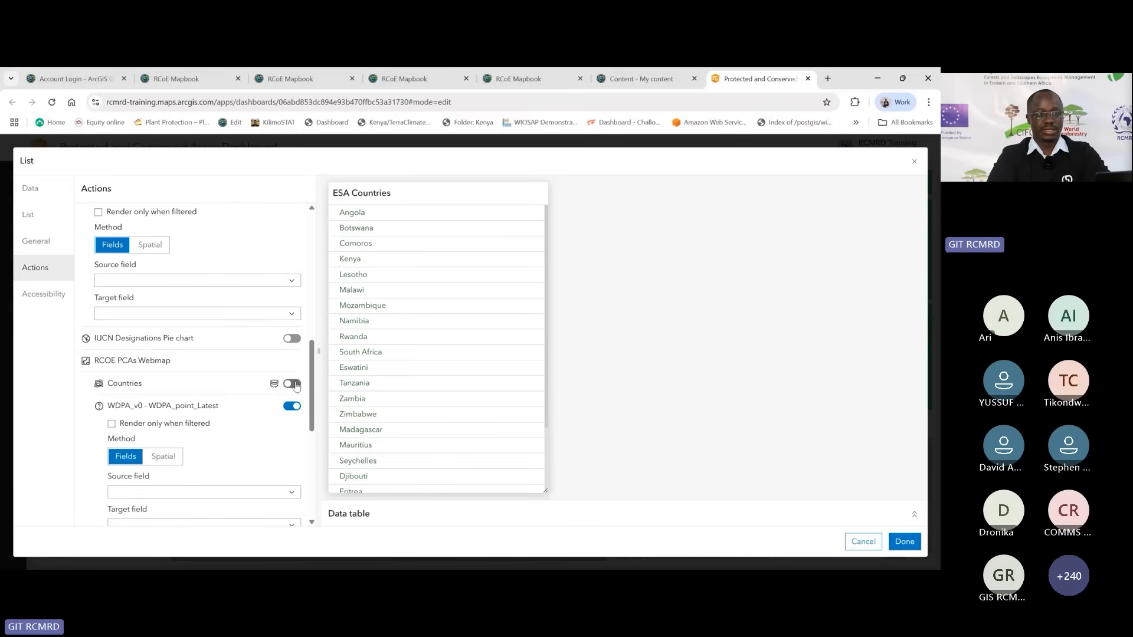
click(292, 339)
drag(313, 363, 313, 258)
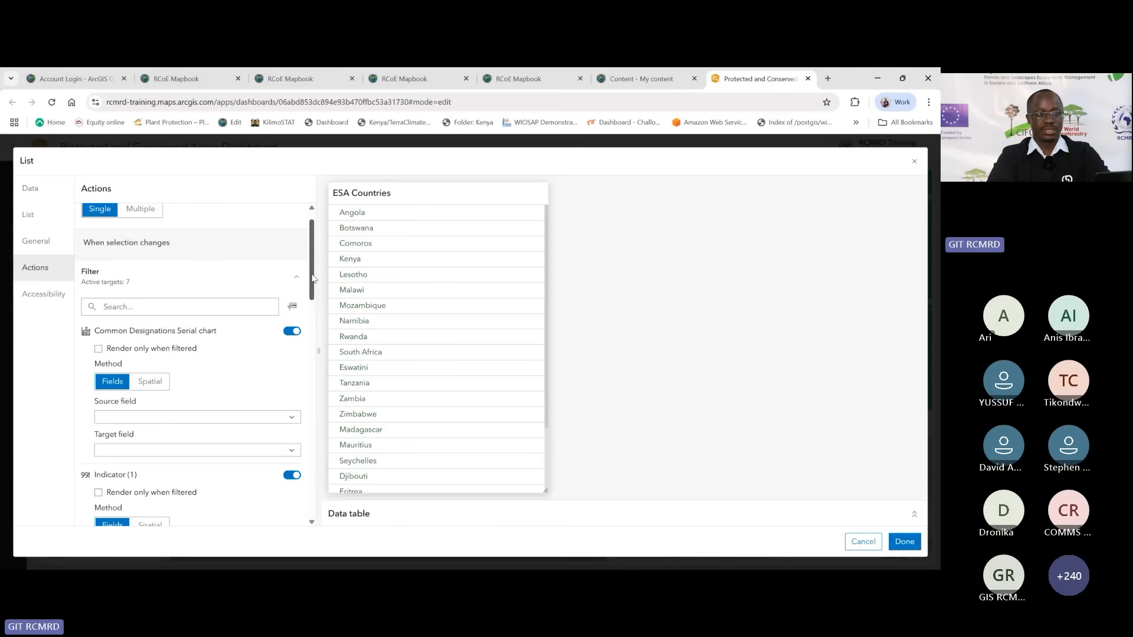
Step: Map source field ISO_3DIGIT to target field ISO3 for the Common Designations Serial chart in the list's filter action
scroll(308, 284, down, 3)
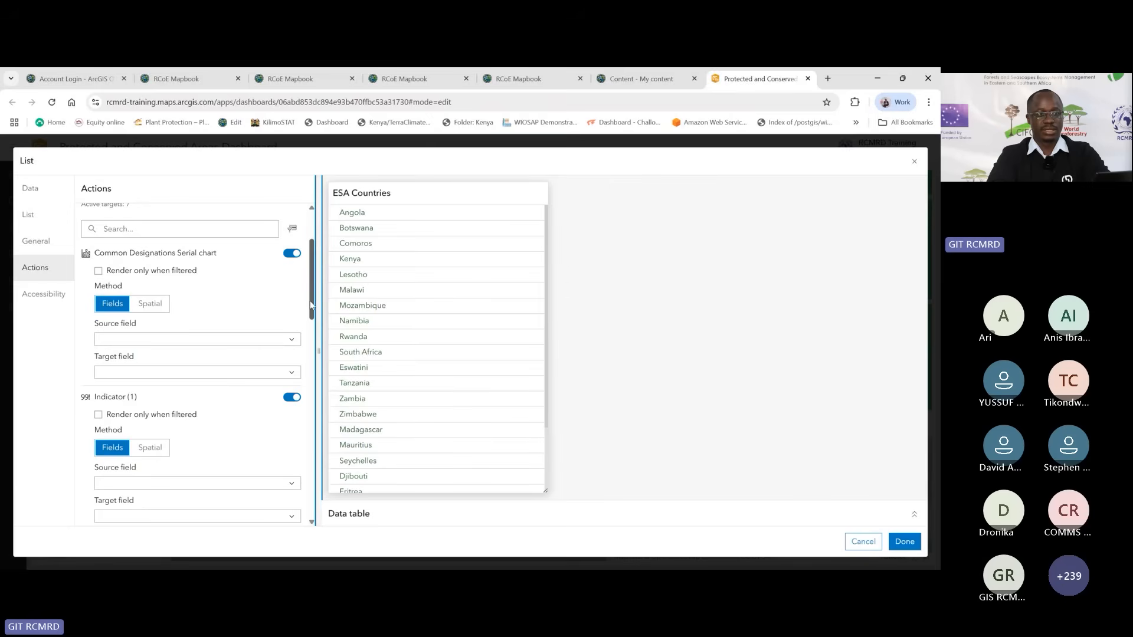
scroll(178, 293, down, 2)
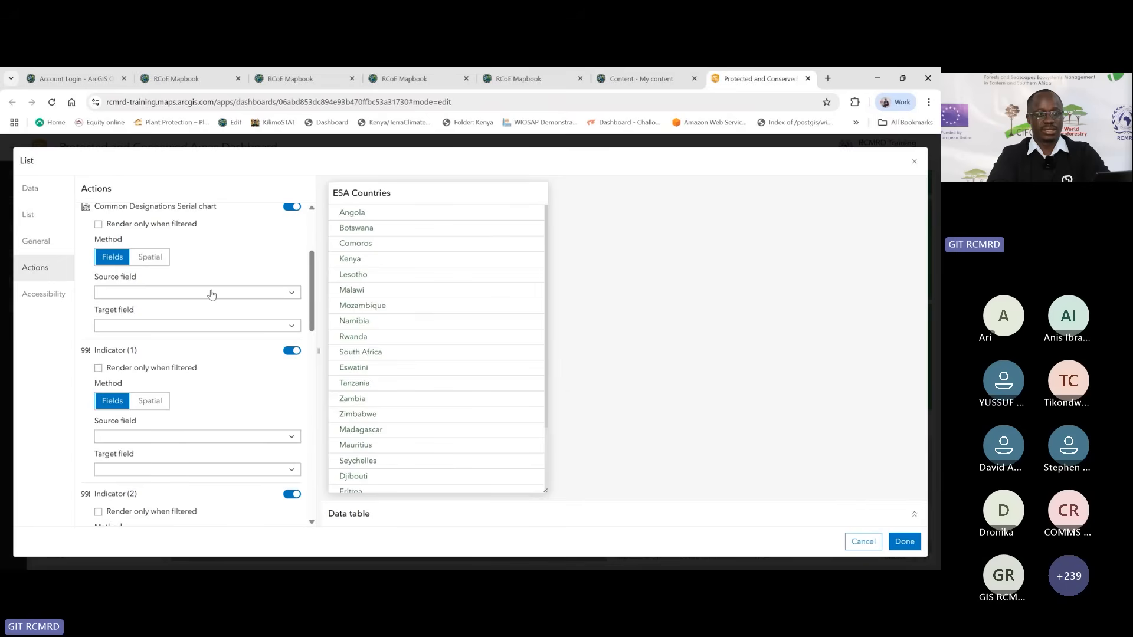
click(290, 293)
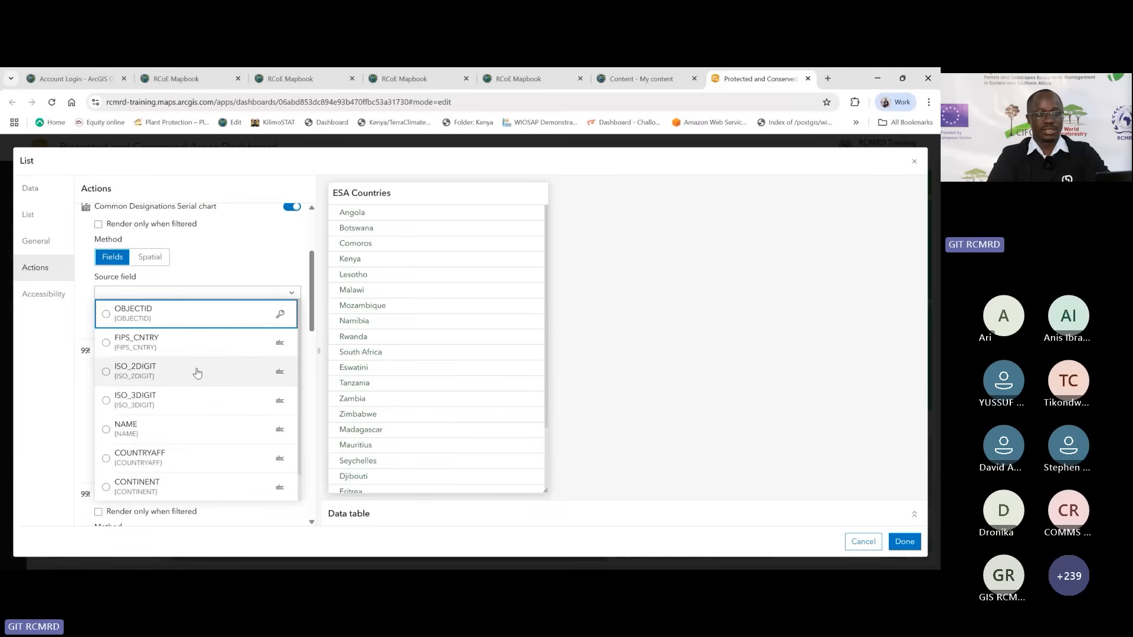
click(135, 402)
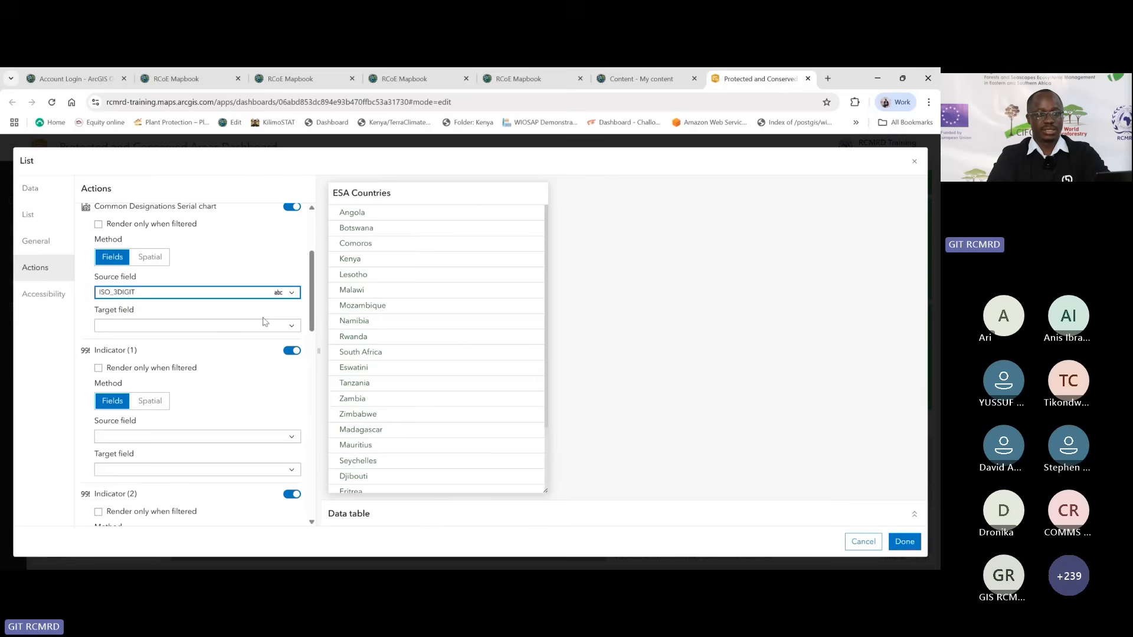
click(291, 327)
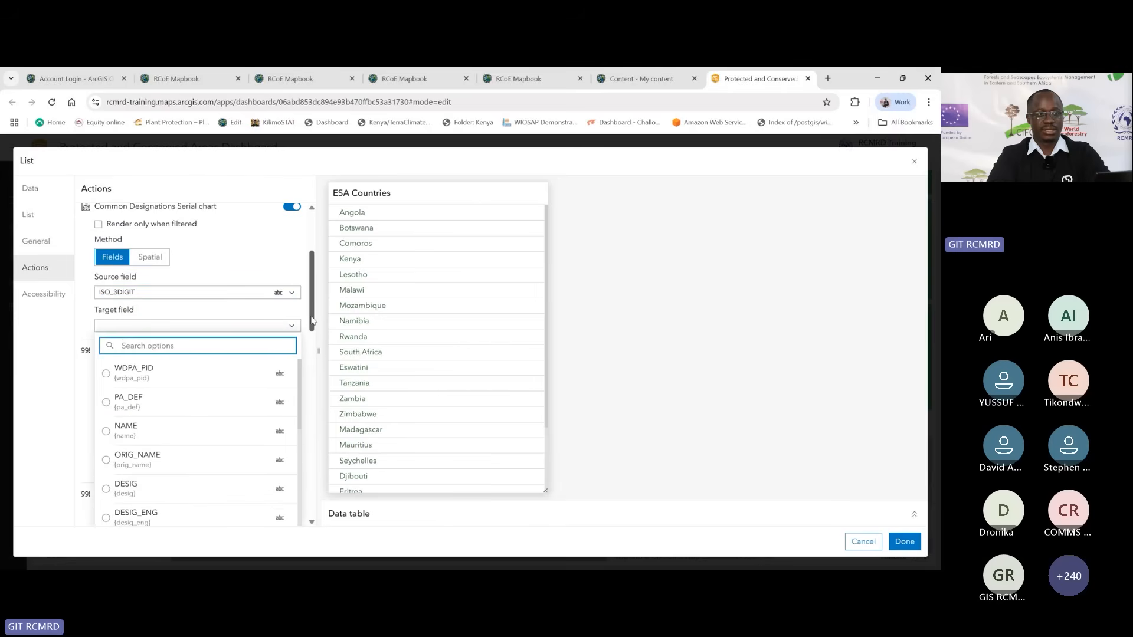
scroll(307, 323, down, 3)
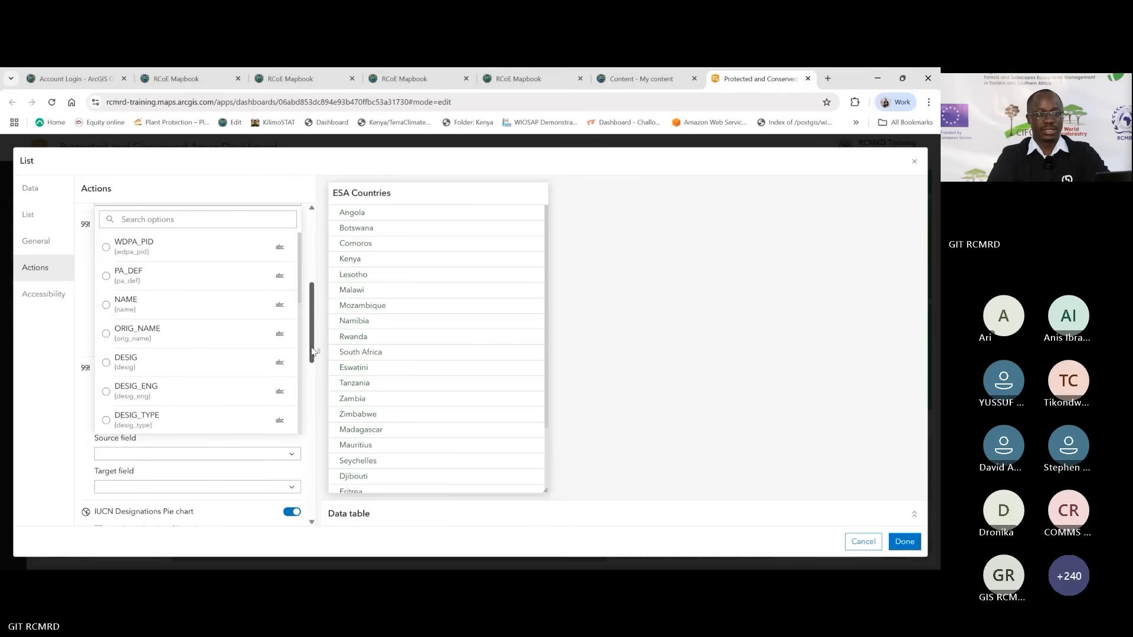
drag(300, 282, 286, 420)
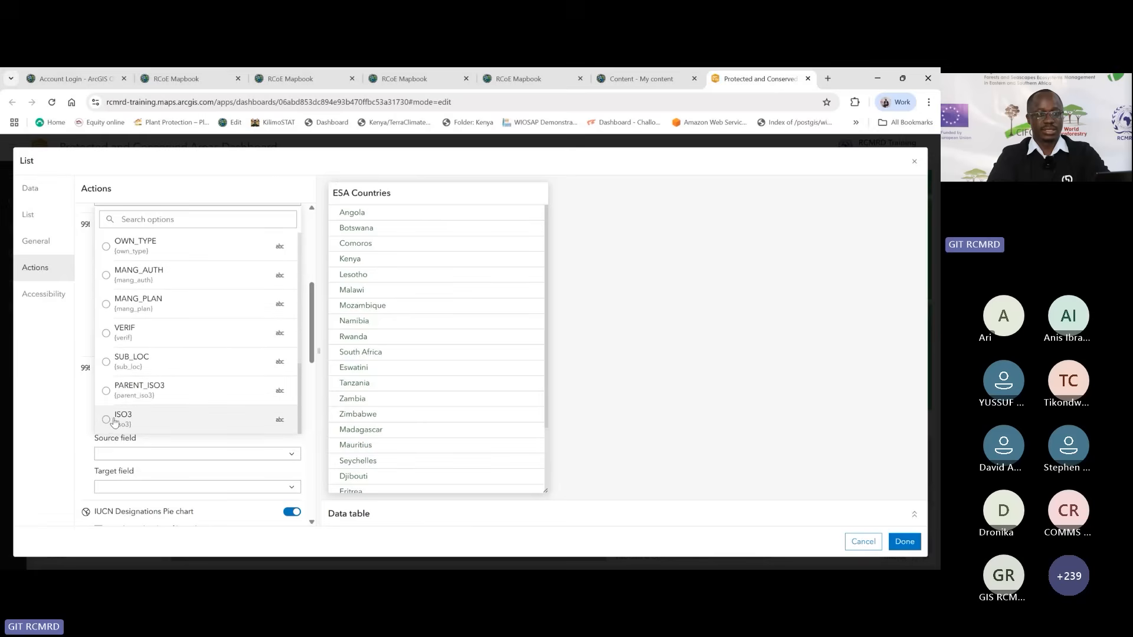
click(134, 421)
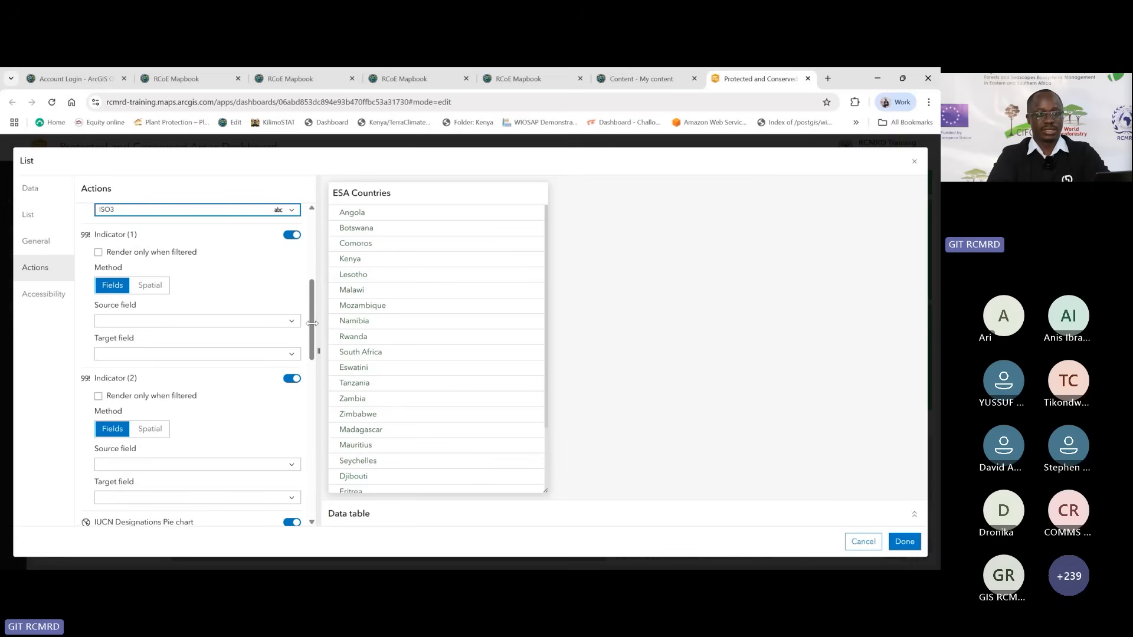
Step: Set Indicator (1)'s filter to use ISO_3DIGIT as source field and ISO3 as target field
scroll(313, 339, up, 1)
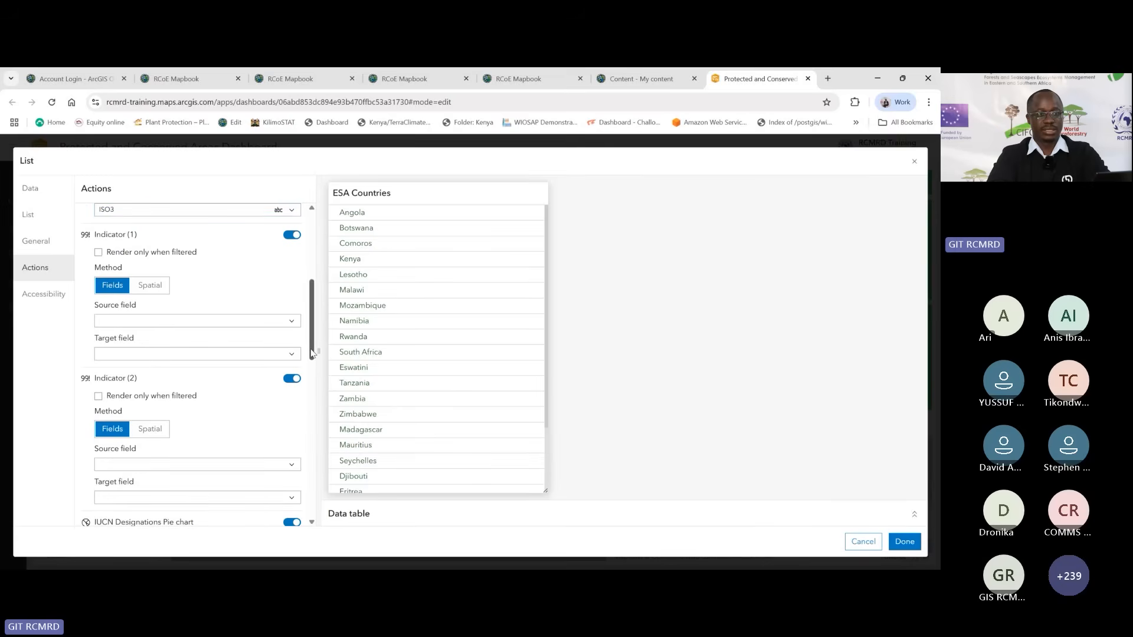
drag(312, 338, 313, 312)
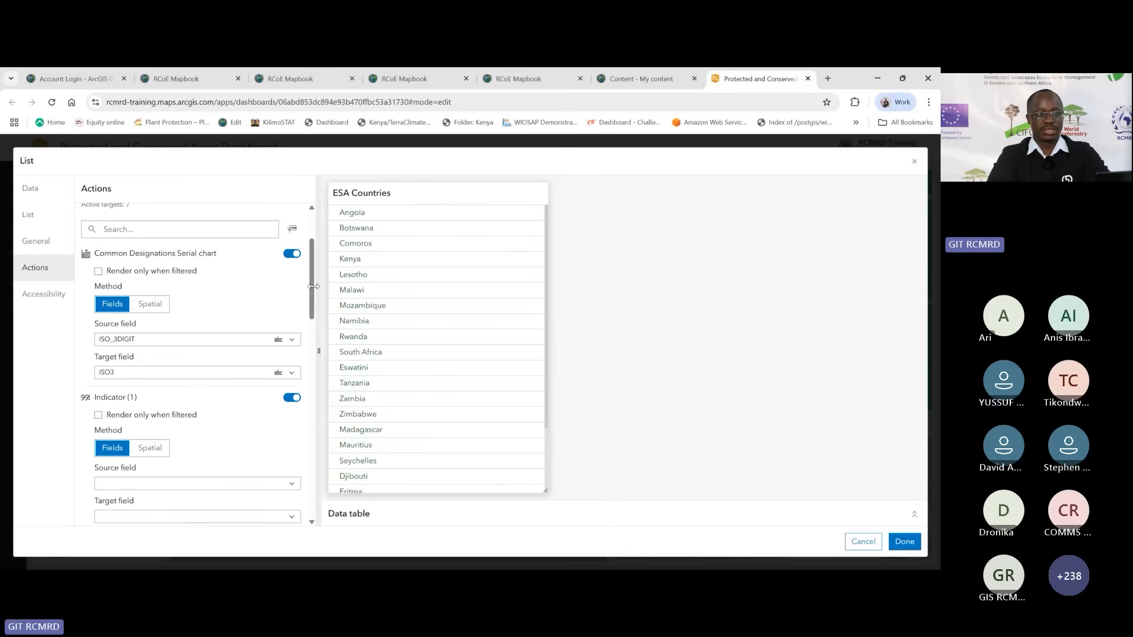
scroll(312, 318, down, 1)
scroll(312, 318, down, 3)
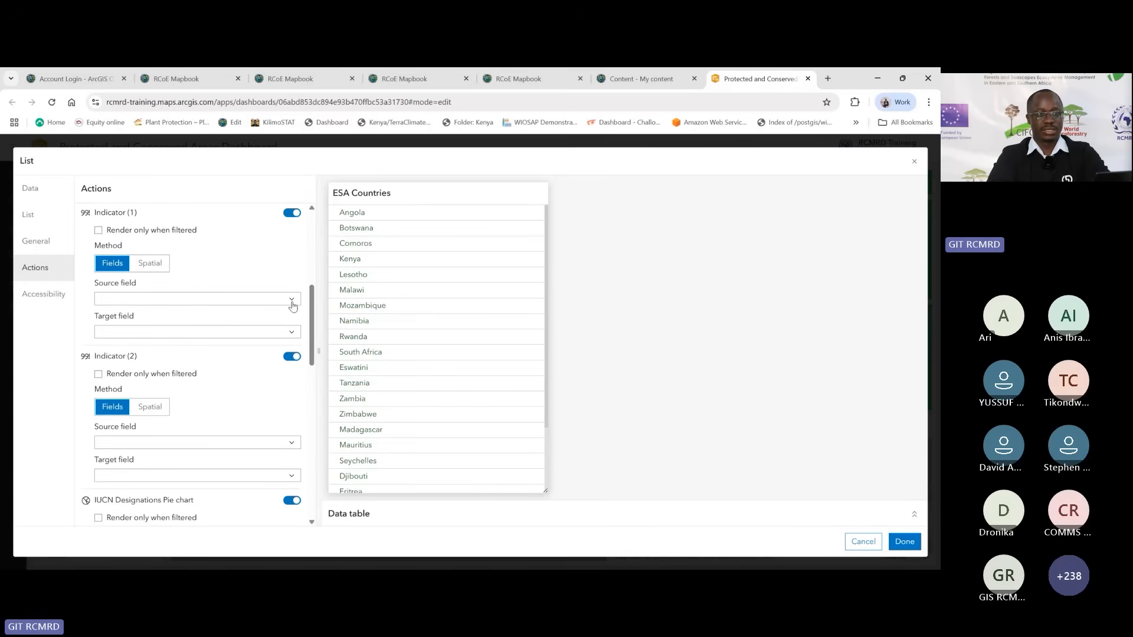
click(292, 301)
click(185, 416)
click(294, 334)
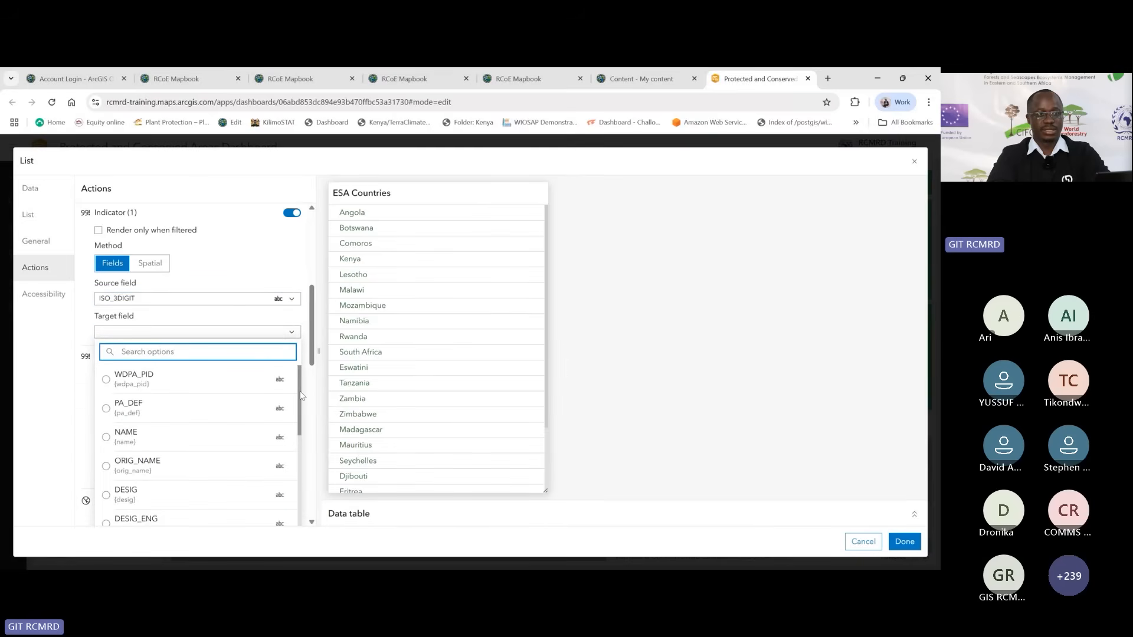
scroll(230, 472, down, 10)
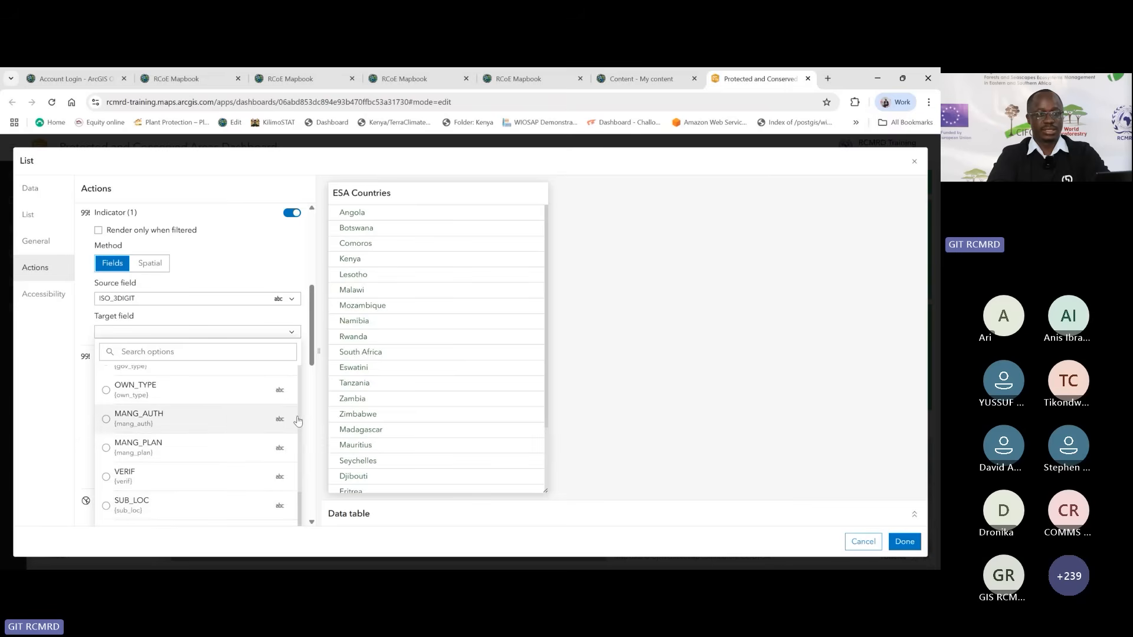
mouse_move(301, 508)
mouse_down()
mouse_move(301, 429)
mouse_move(295, 521)
mouse_up()
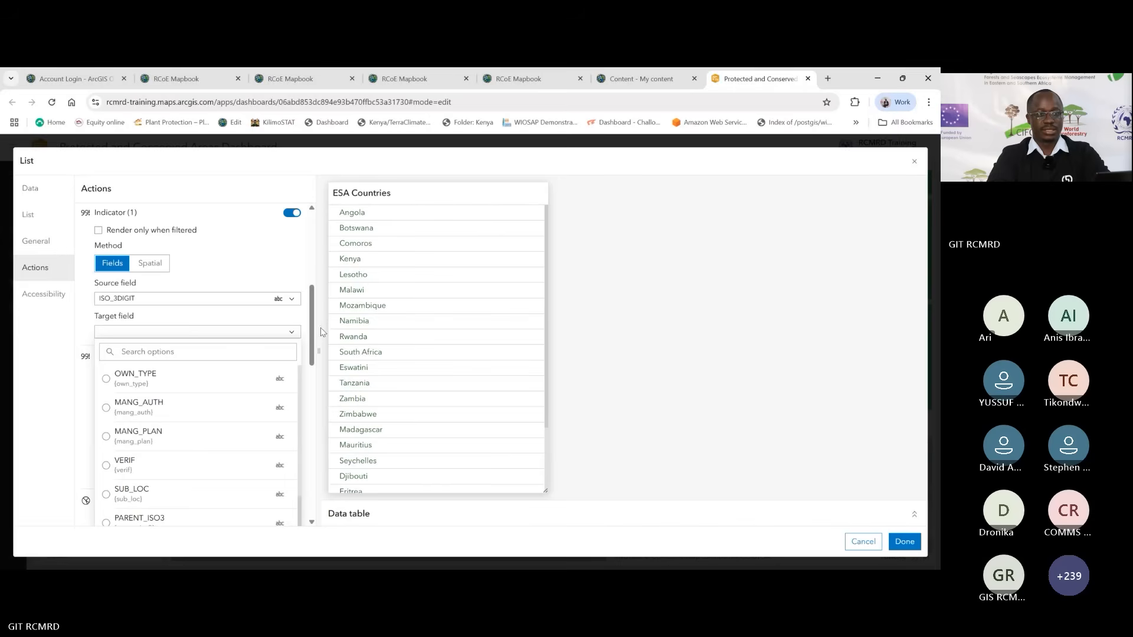
drag(313, 329, 313, 361)
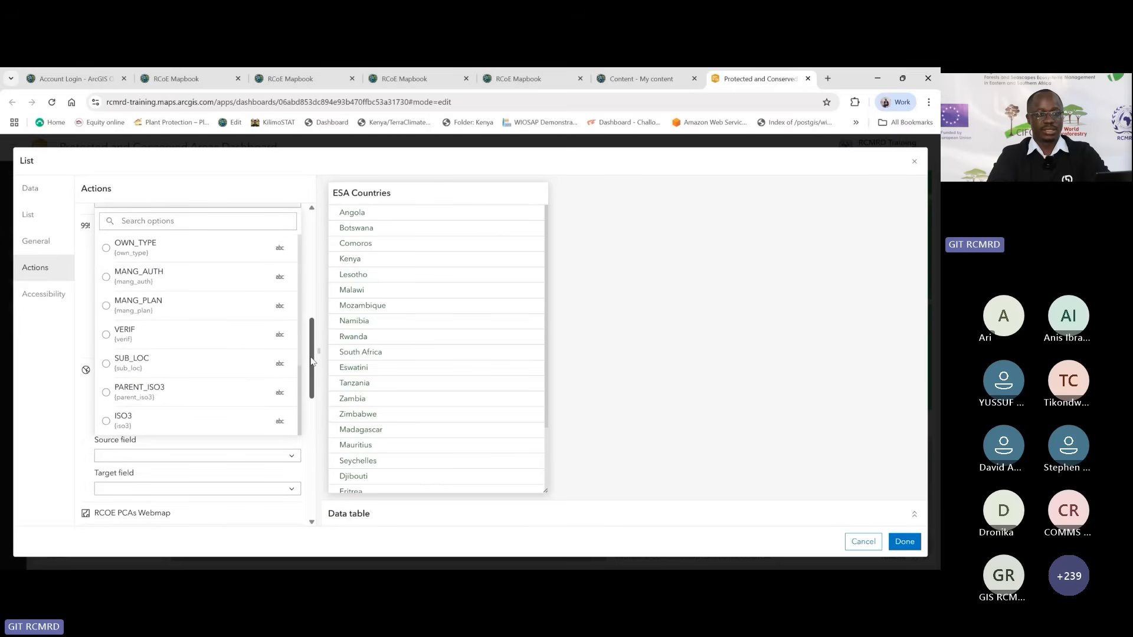
click(137, 423)
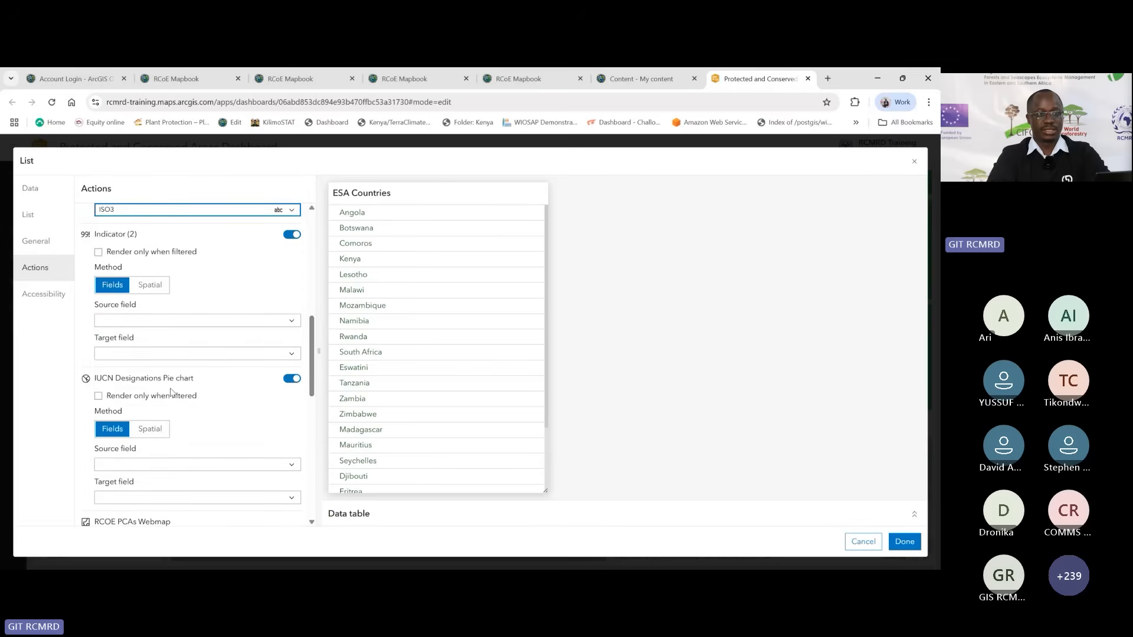
Step: Set Indicator (2)'s filter to use ISO_3DIGIT as source field and ISO3 as target field
click(291, 322)
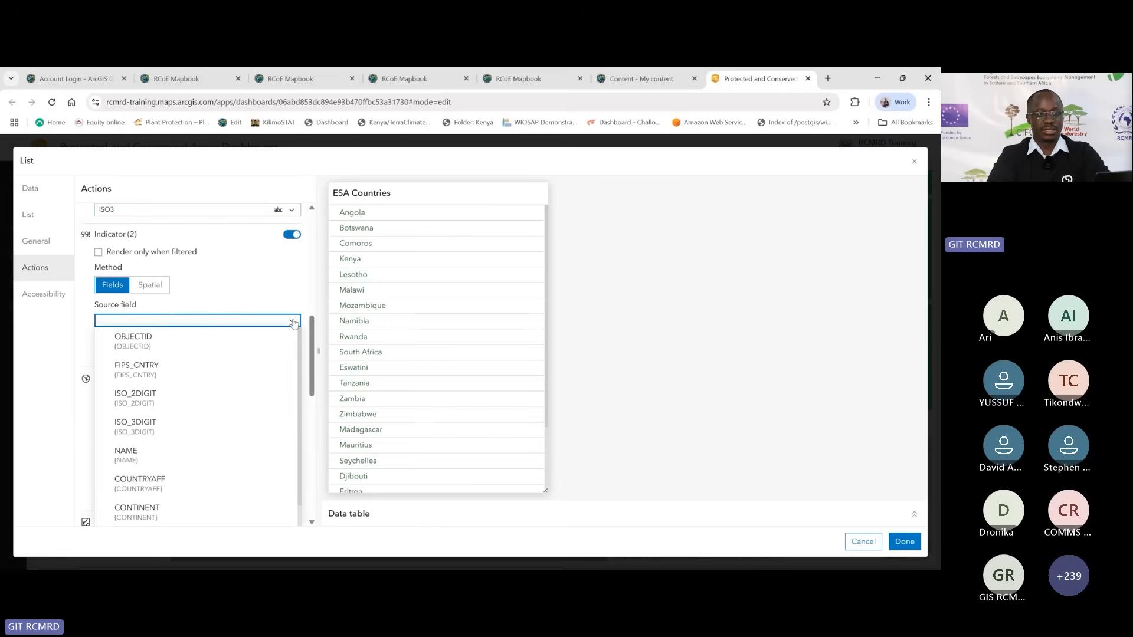
click(164, 428)
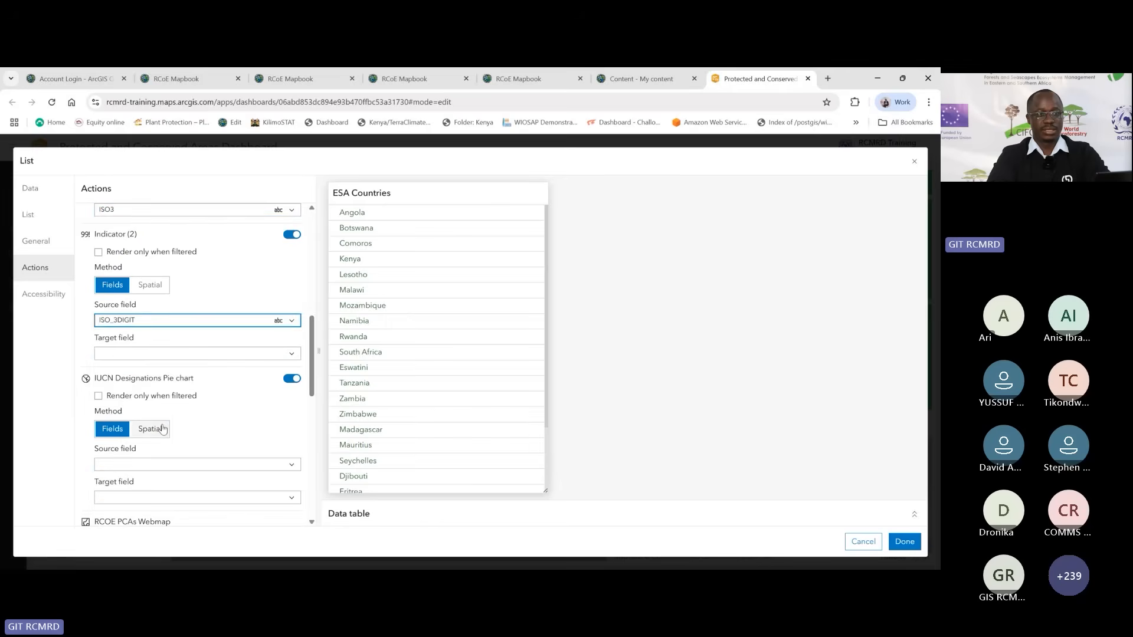
click(290, 354)
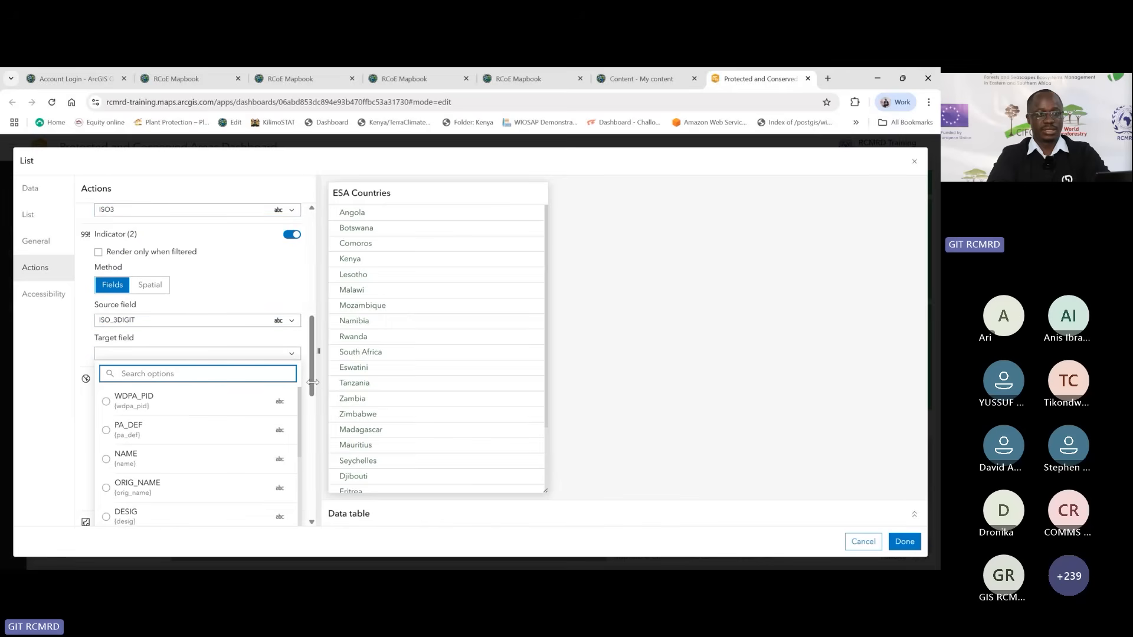
mouse_move(311, 369)
mouse_down()
mouse_move(316, 450)
mouse_move(313, 378)
mouse_up()
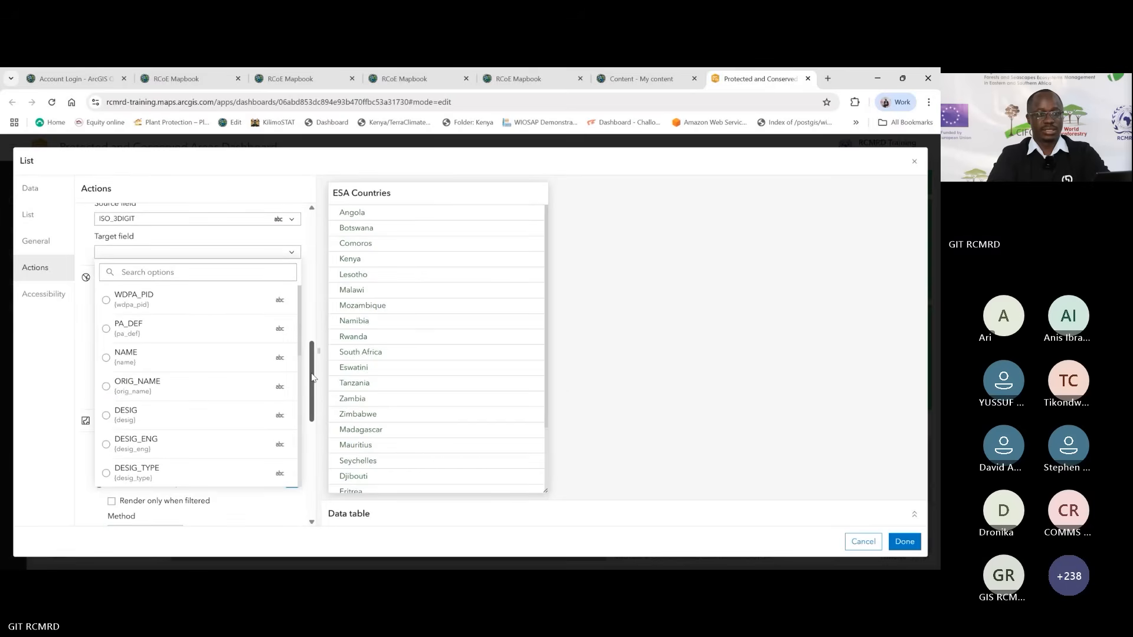
drag(299, 320, 290, 456)
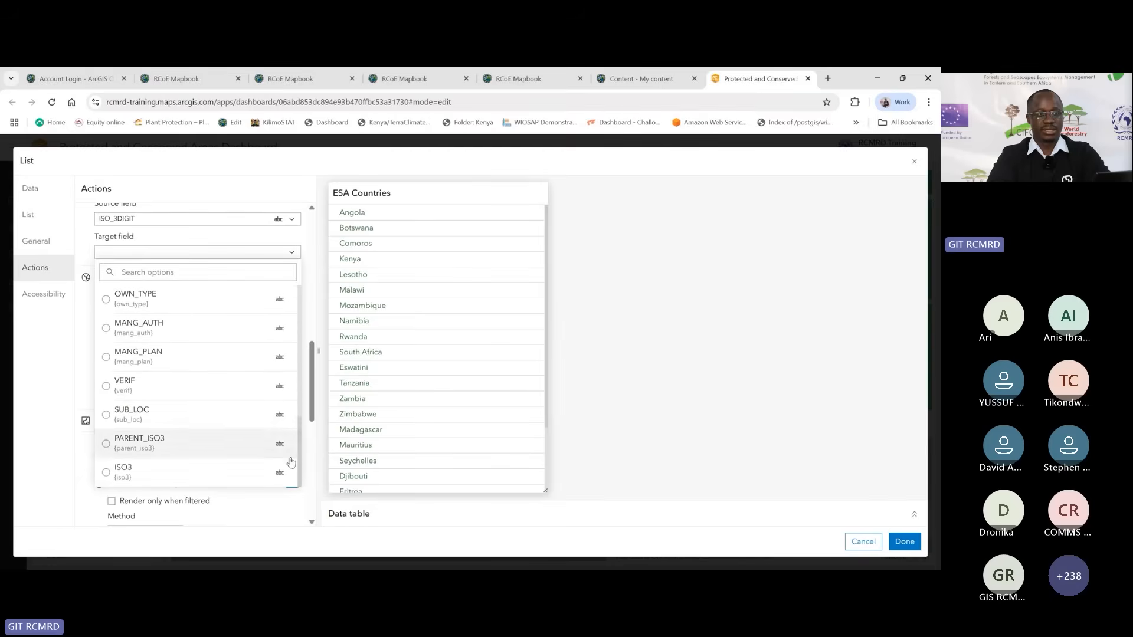
click(234, 471)
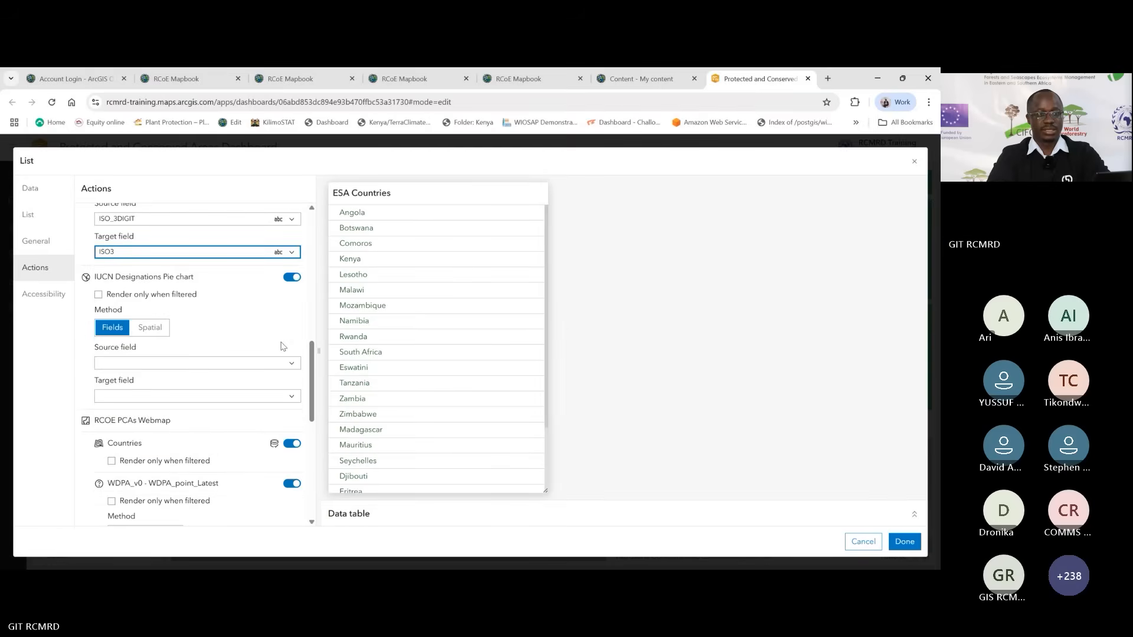
Step: Match the IUCN Designations Pie chart filter's source field ISO_3DIGIT to its target field ISO3
click(292, 364)
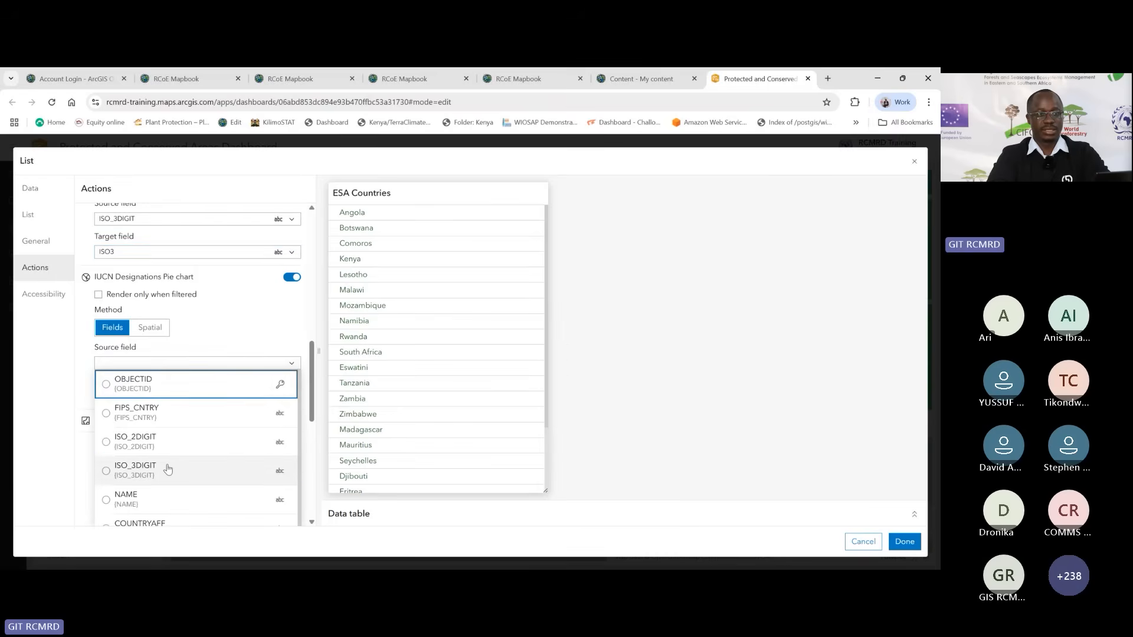
click(168, 470)
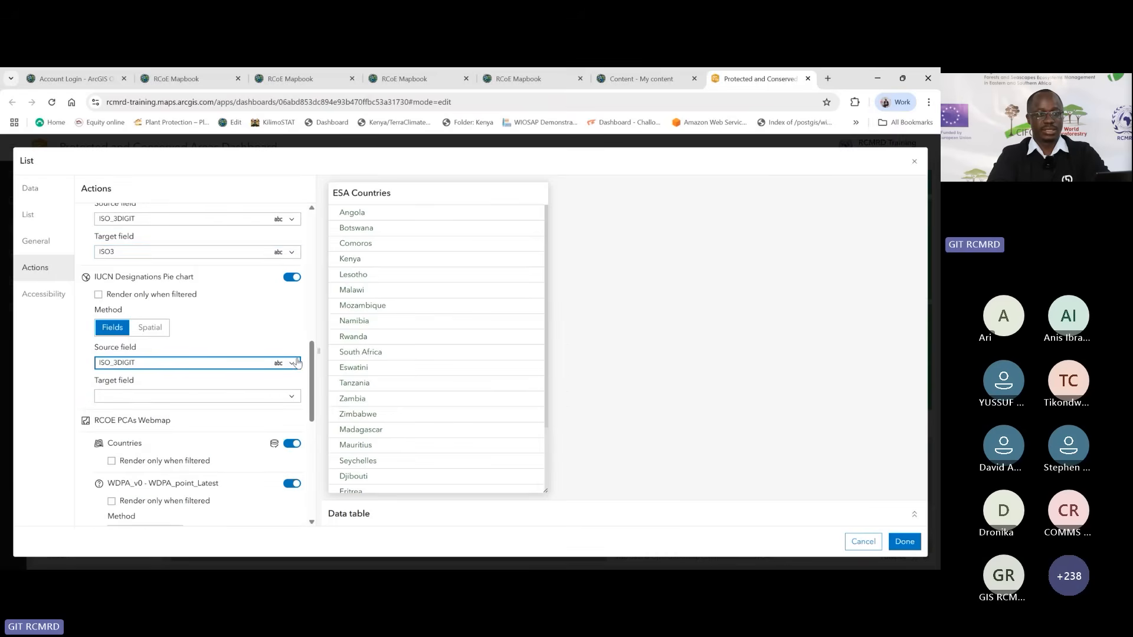
scroll(312, 387, down, 2)
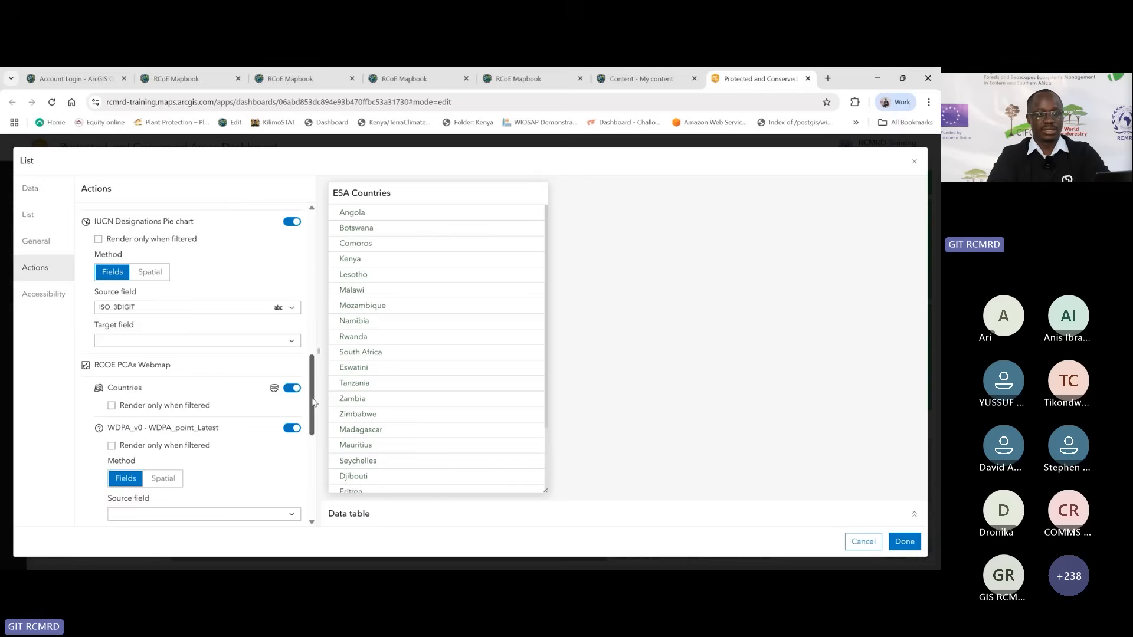
click(292, 328)
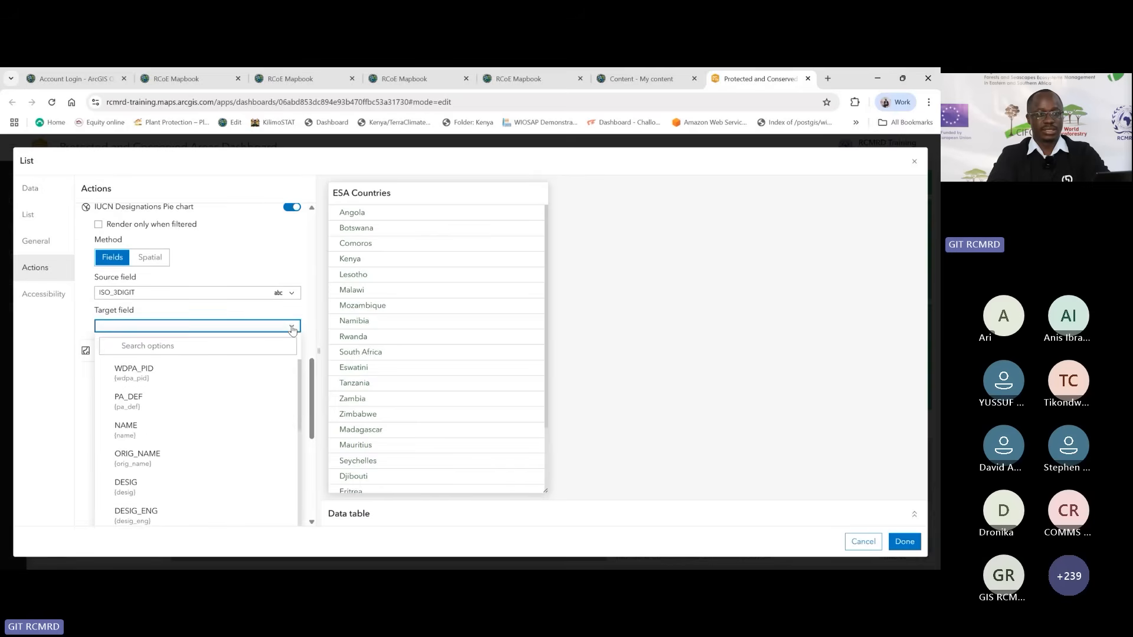
drag(300, 390, 300, 520)
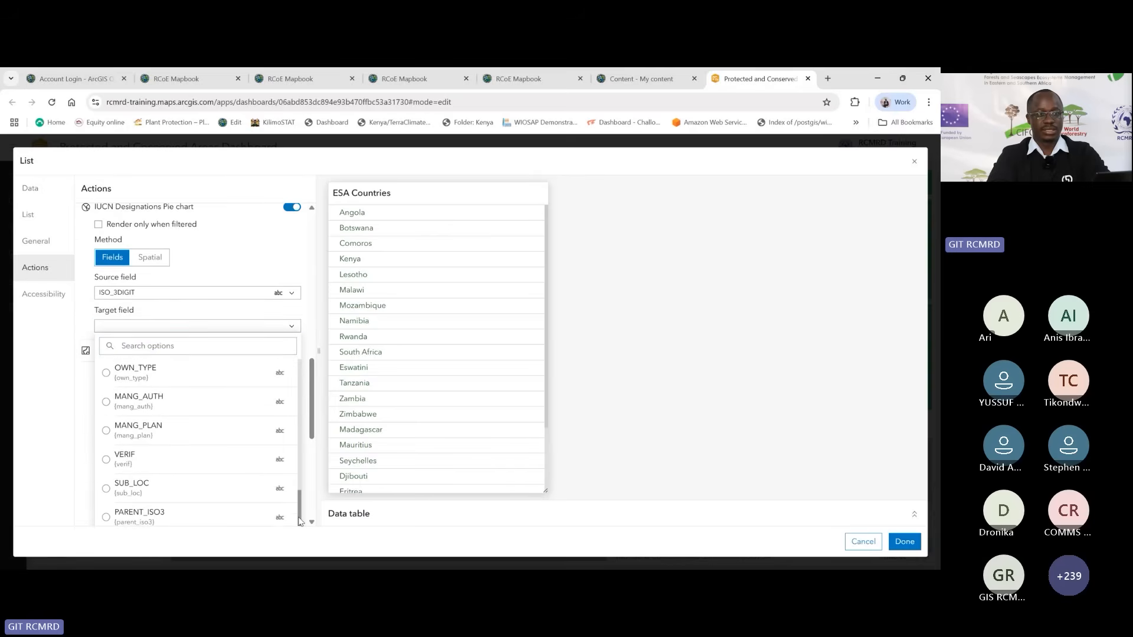
scroll(312, 435, down, 2)
scroll(312, 435, down, 1)
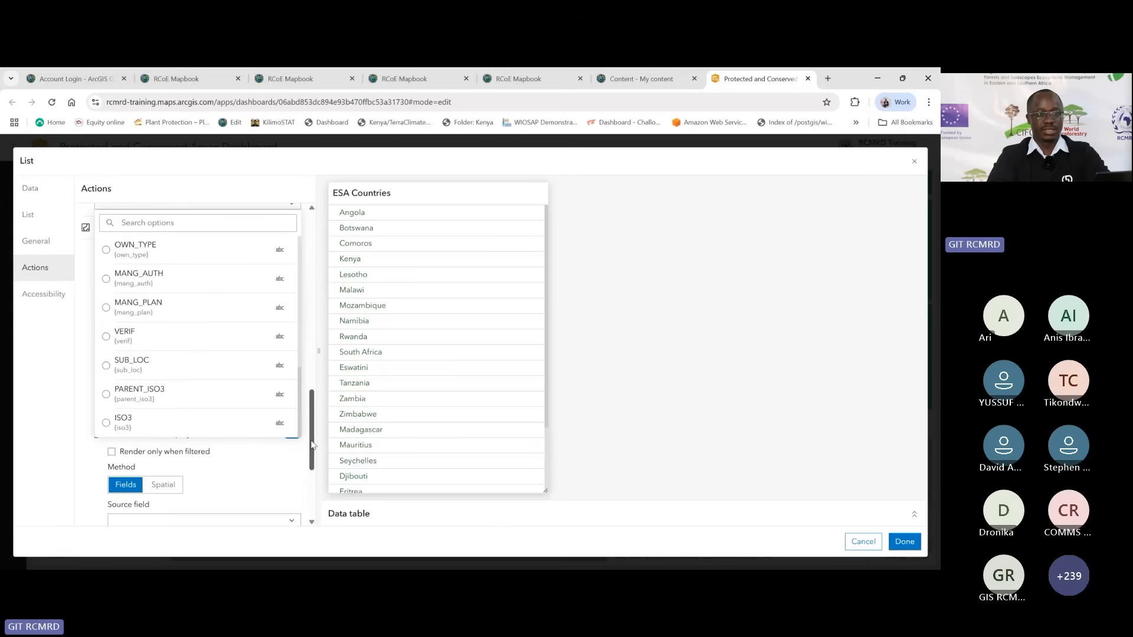
click(222, 426)
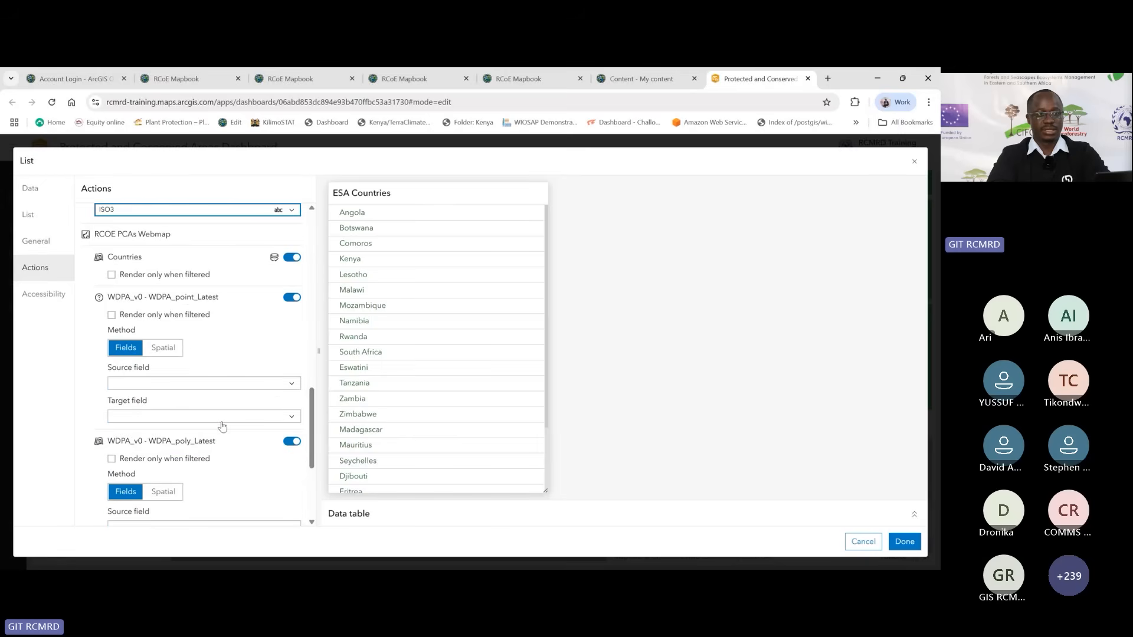
Step: Match the WDPA_point_Latest layer filter's source field ISO_3DIGIT to its target field ISO3
click(292, 386)
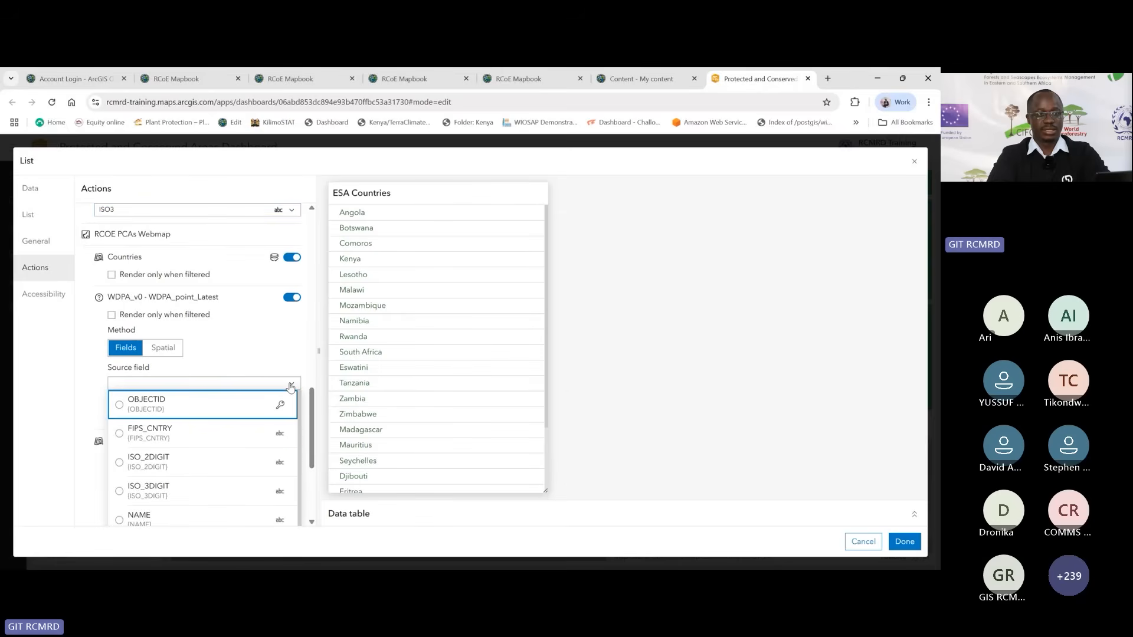
click(190, 487)
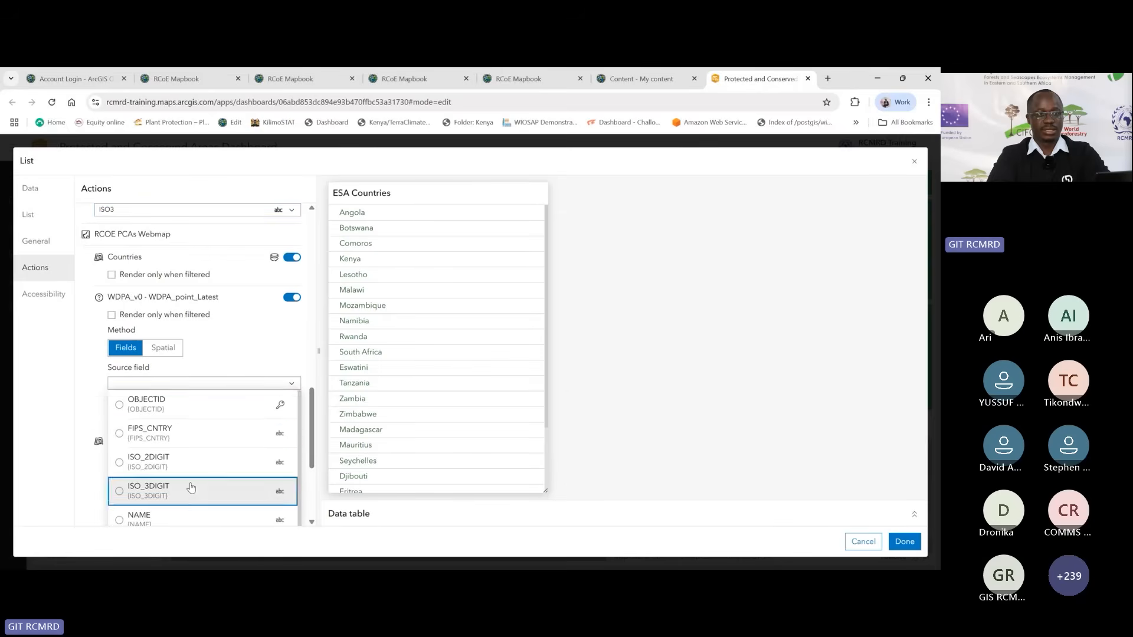
click(292, 417)
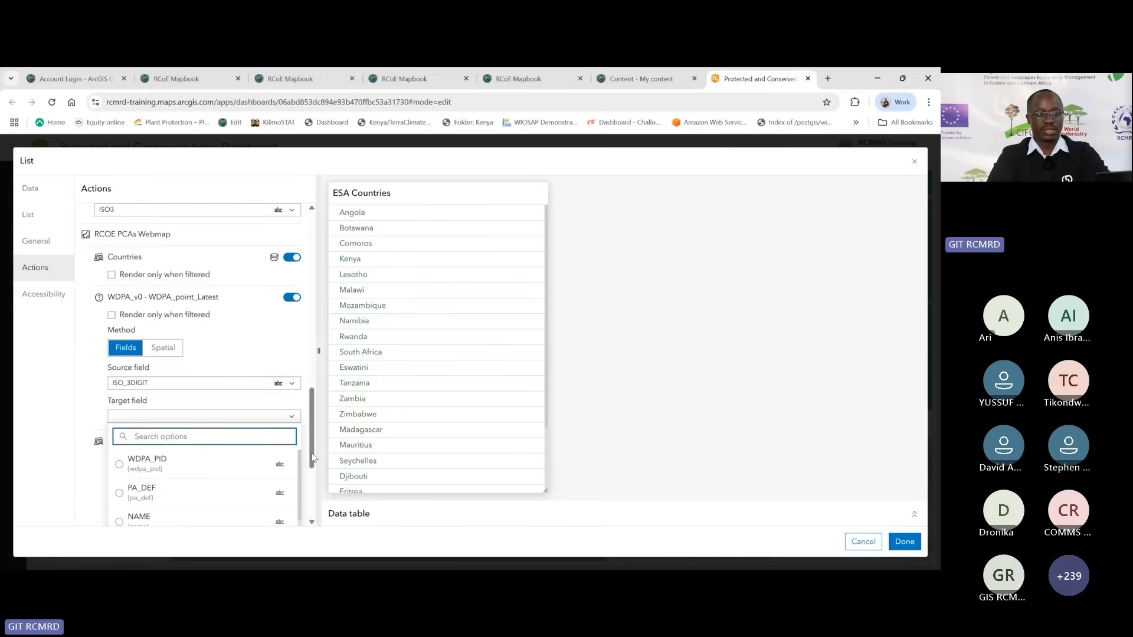
drag(316, 427, 316, 479)
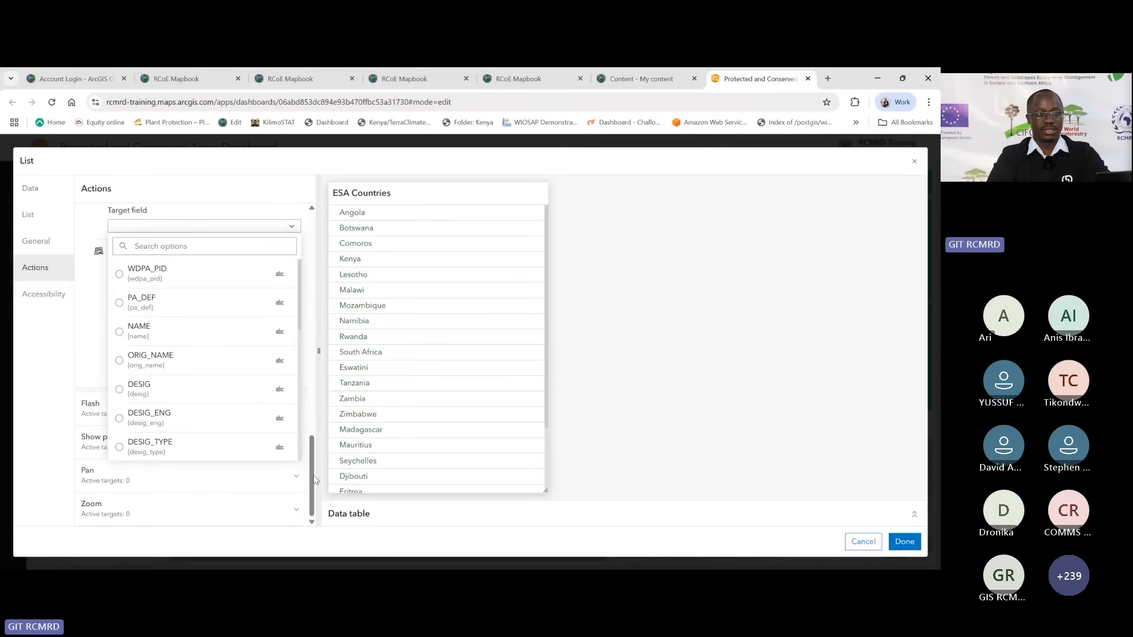
drag(301, 315, 298, 449)
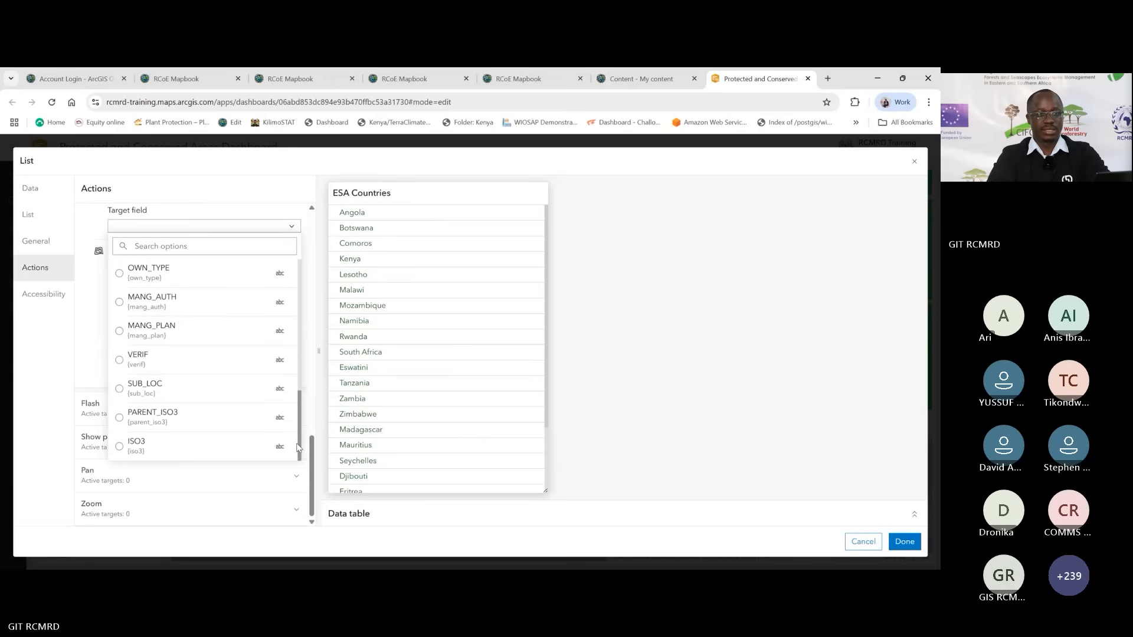
click(231, 448)
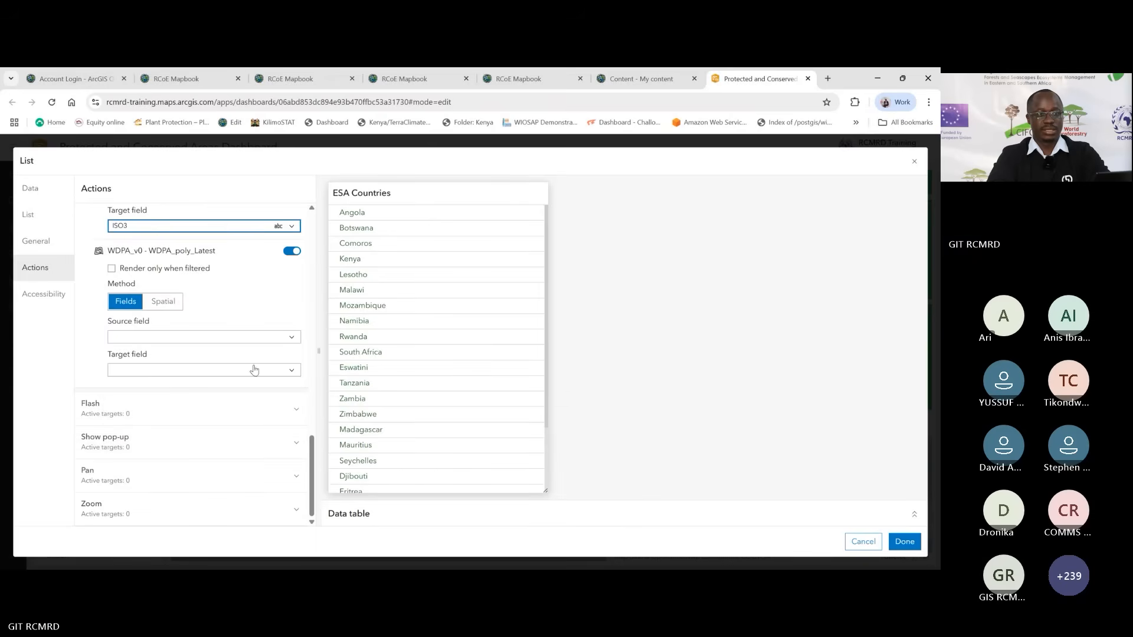
Step: Match the WDPA_poly_Latest layer filter's source field ISO_3DIGIT to its target field ISO3
click(288, 340)
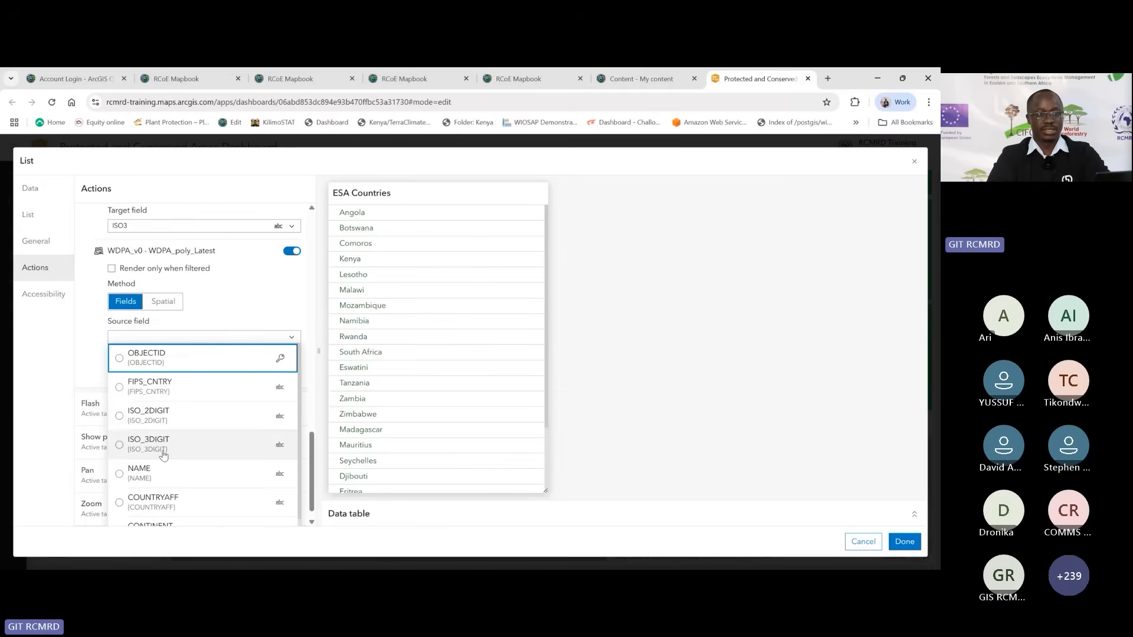
click(166, 444)
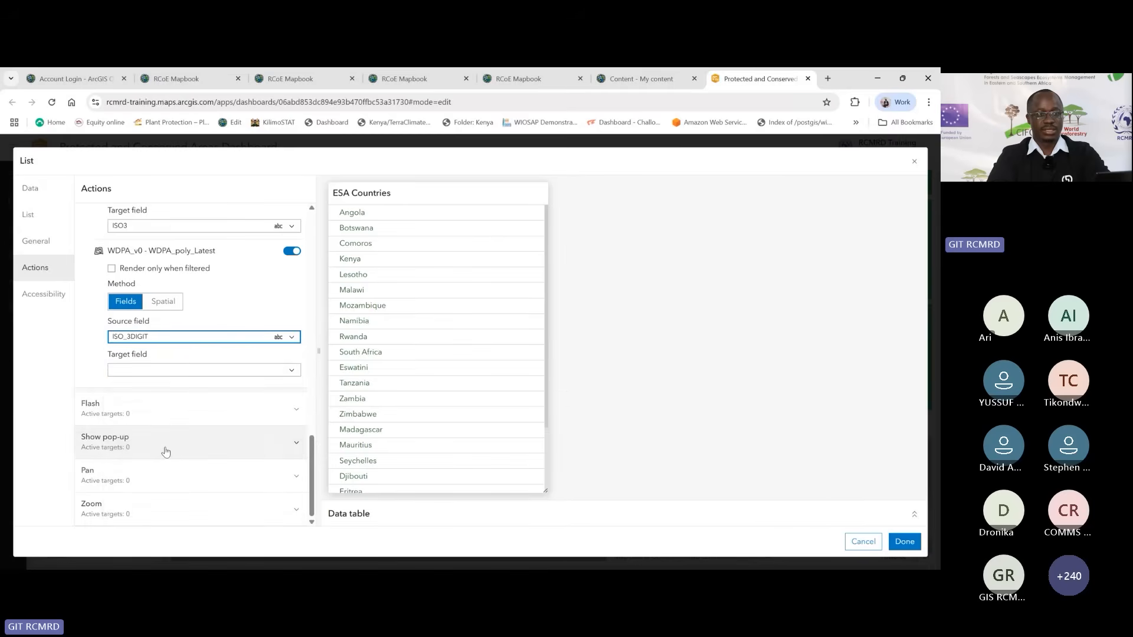
click(287, 370)
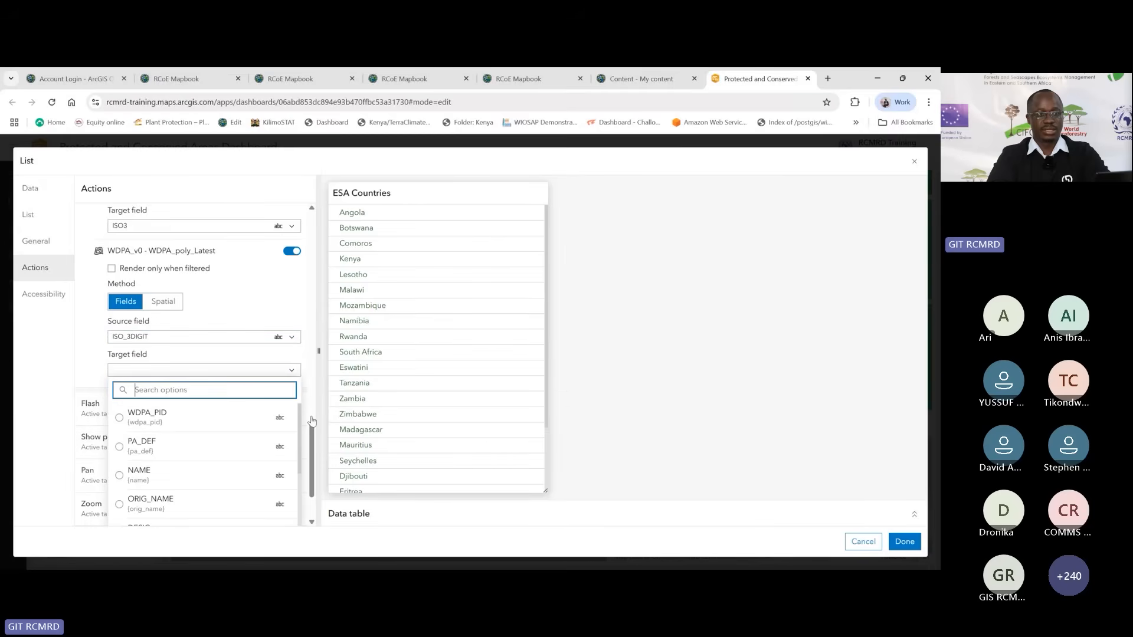
drag(315, 450, 310, 455)
click(311, 454)
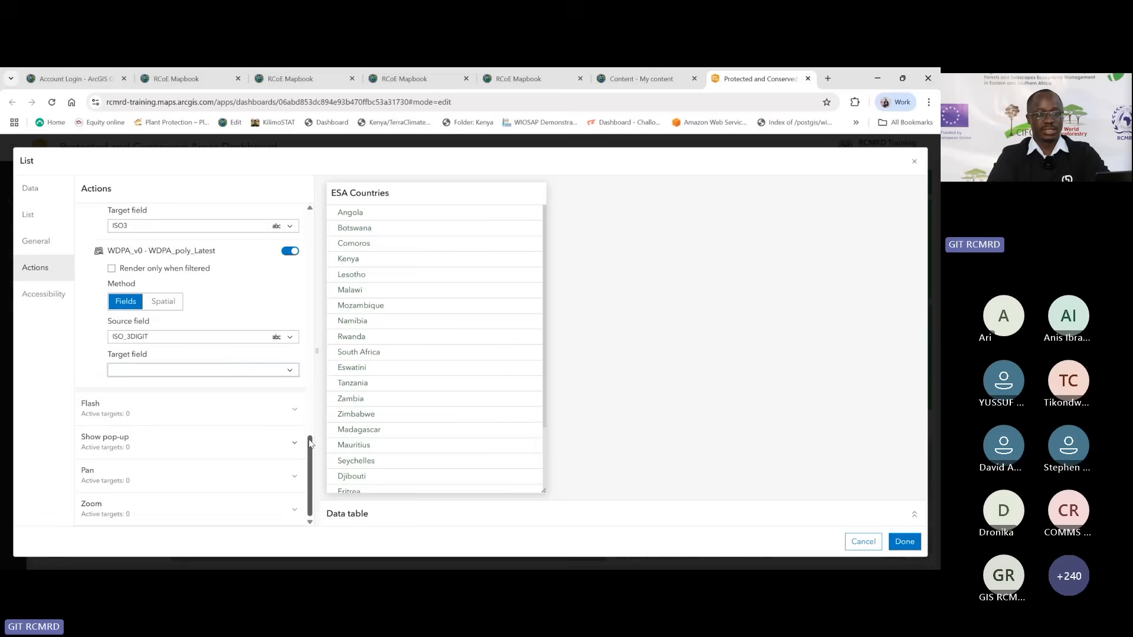
click(293, 374)
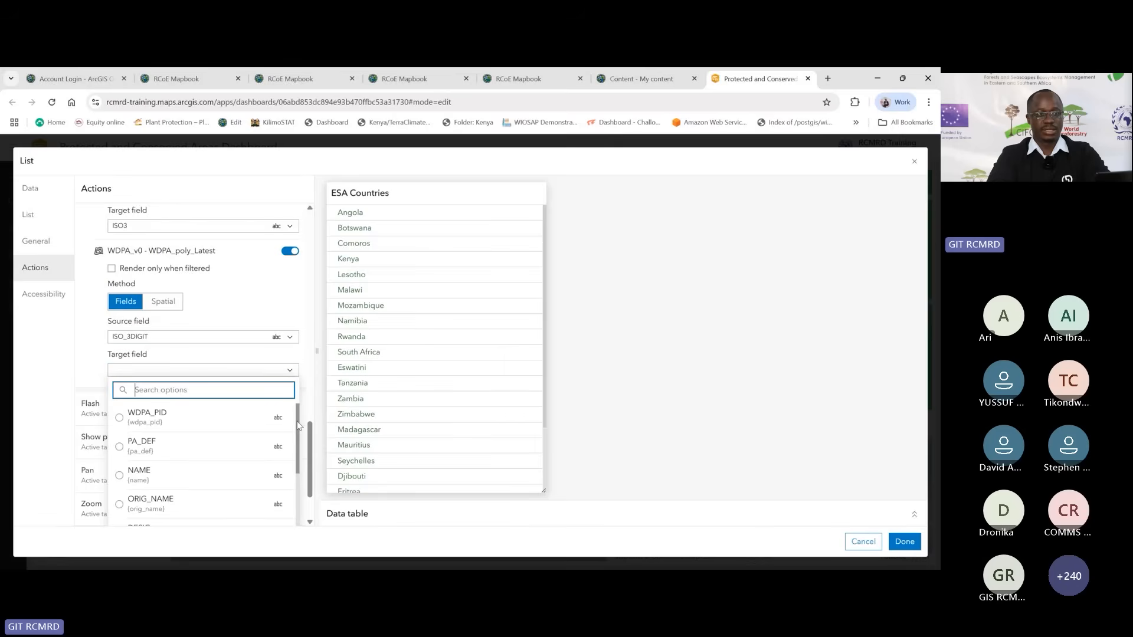
scroll(298, 425, down, 5)
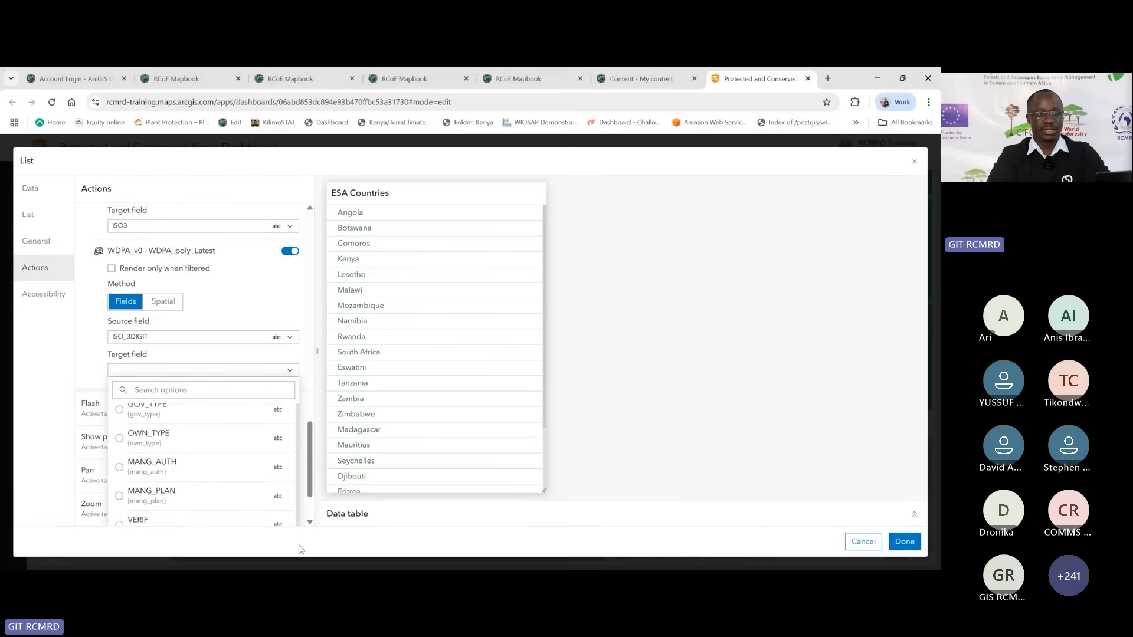
drag(310, 474, 310, 494)
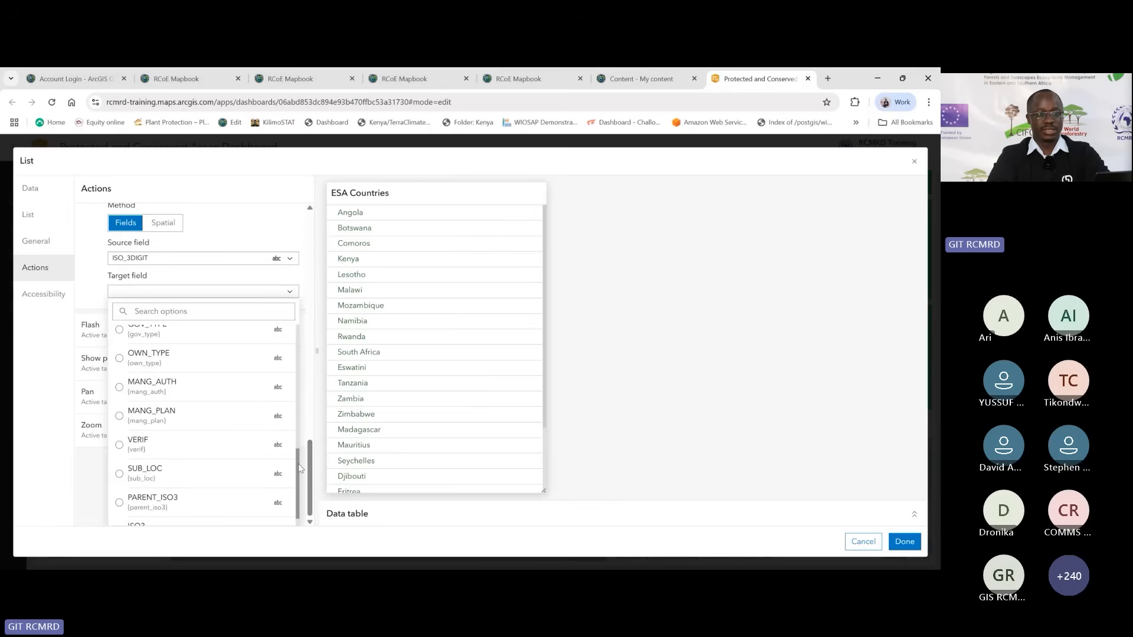
scroll(298, 475, down, 1)
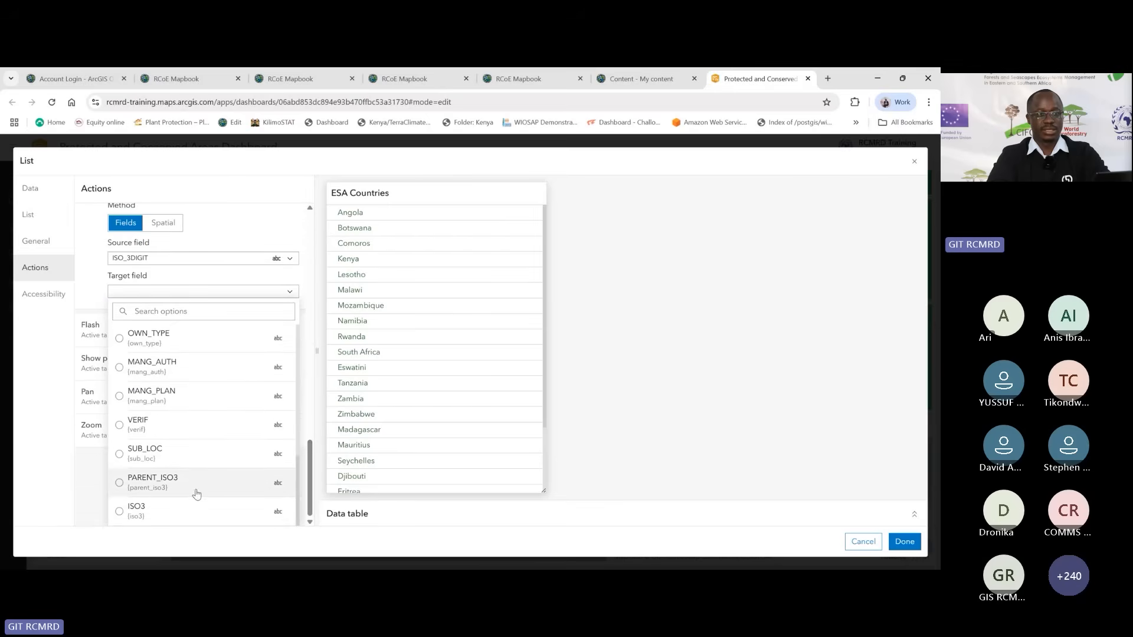
click(169, 513)
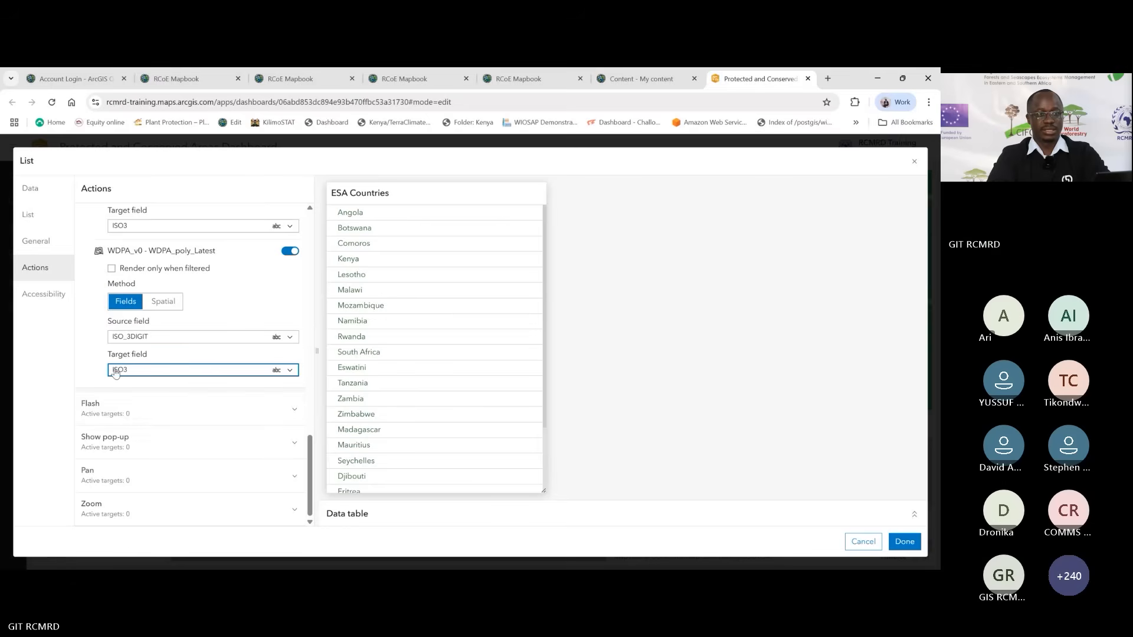
drag(309, 452, 329, 469)
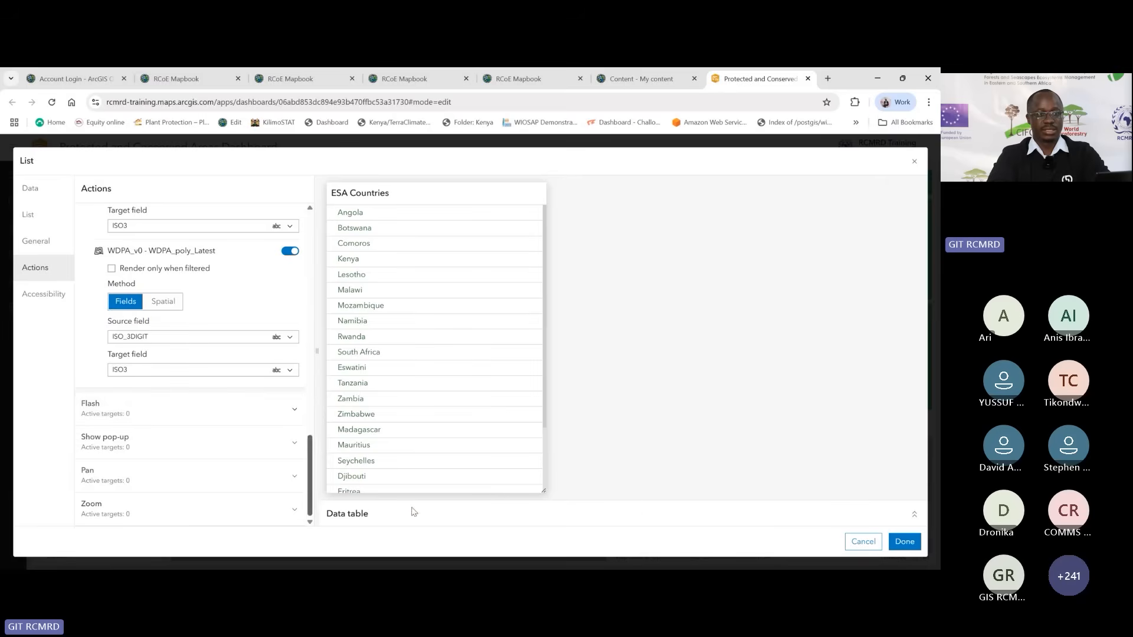
Step: Expand the list's data table and examine the ISO_3DIGIT column
click(914, 517)
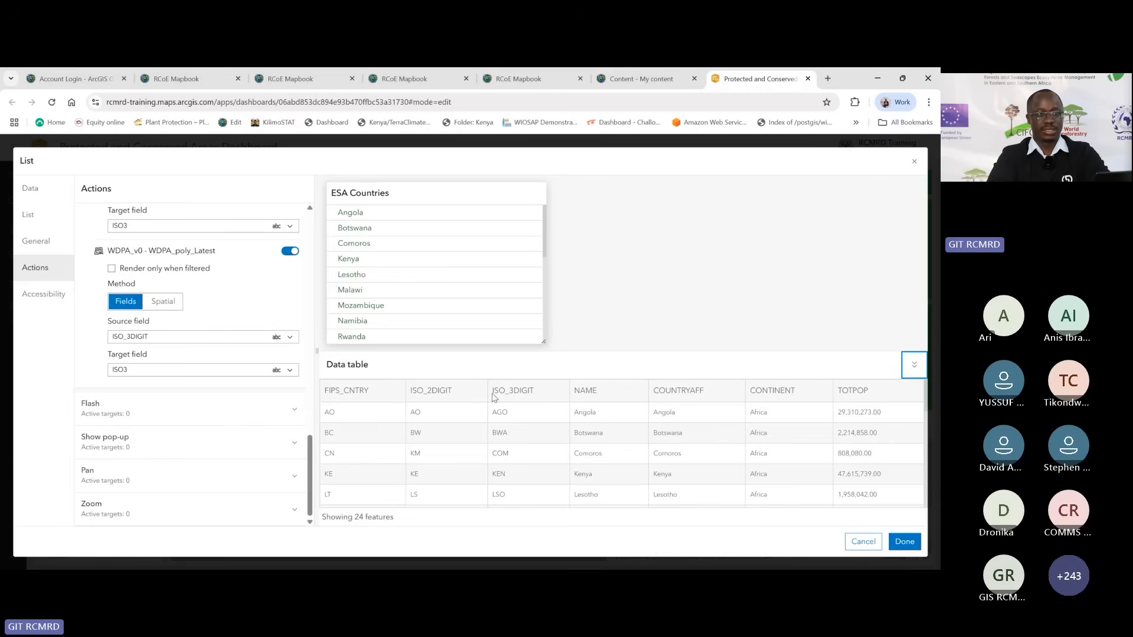
drag(493, 390, 534, 390)
click(557, 435)
Step: Enable the Flash action on the RCOE PCAs Webmap for the country list
click(164, 411)
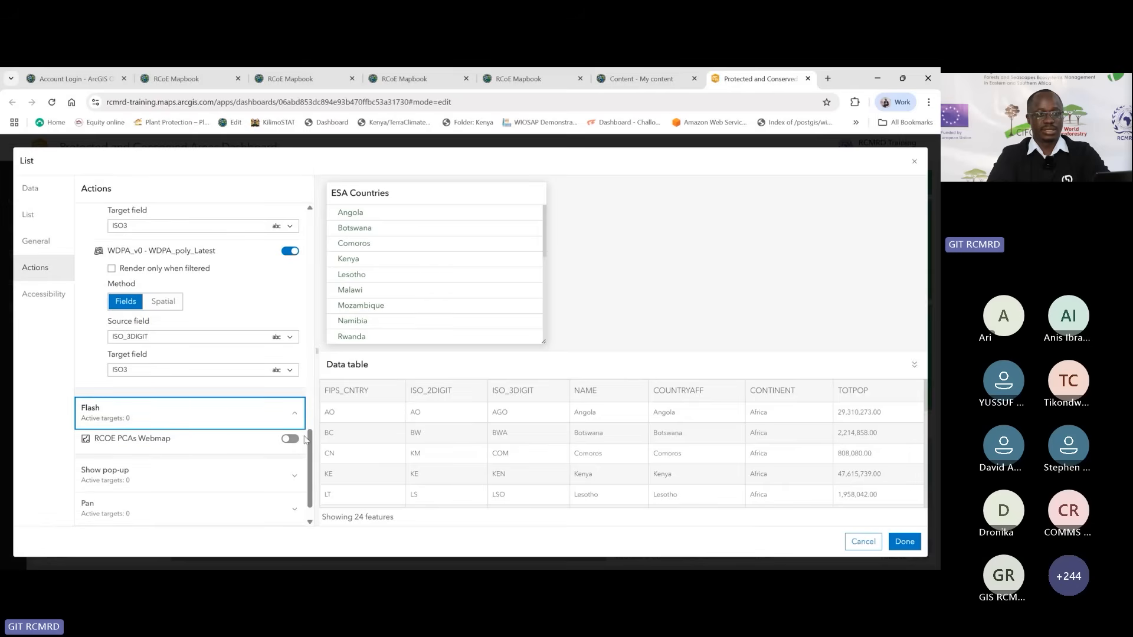
drag(310, 440, 311, 457)
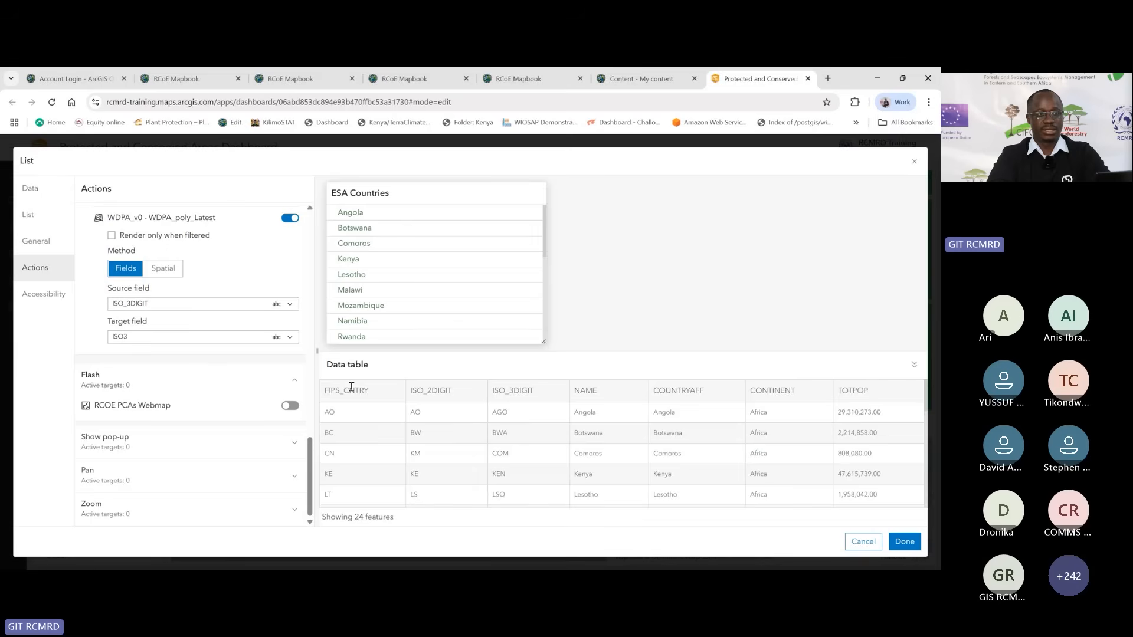
click(295, 407)
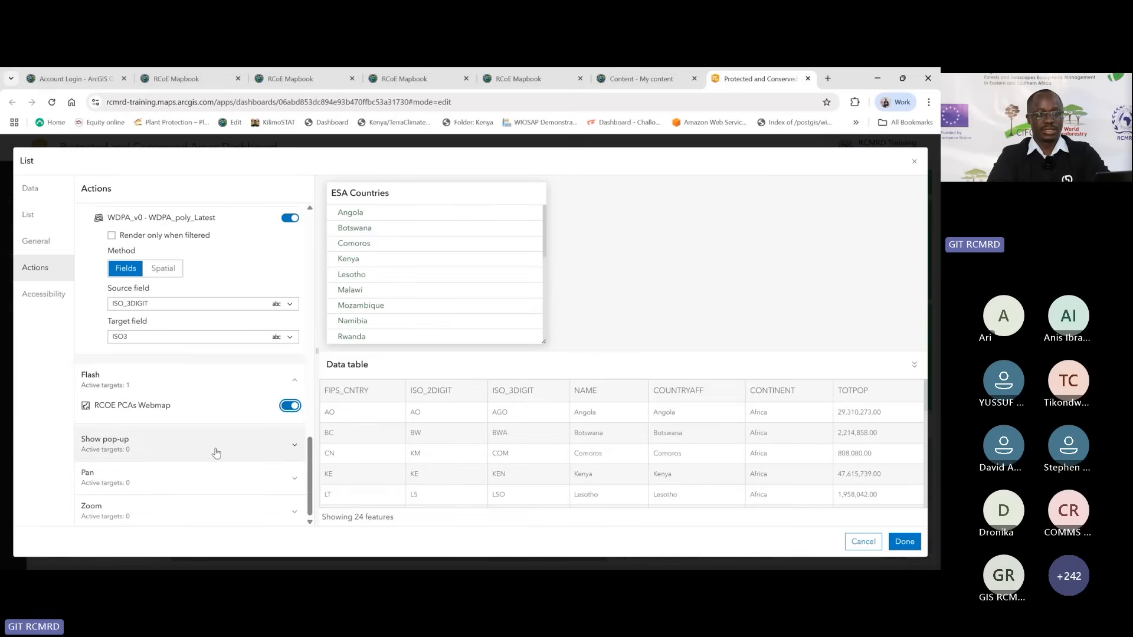
Step: Expand the Show pop-up and Pan actions, collapse the data table, and toggle the RCOE PCAs Webmap as a Pan target
click(265, 450)
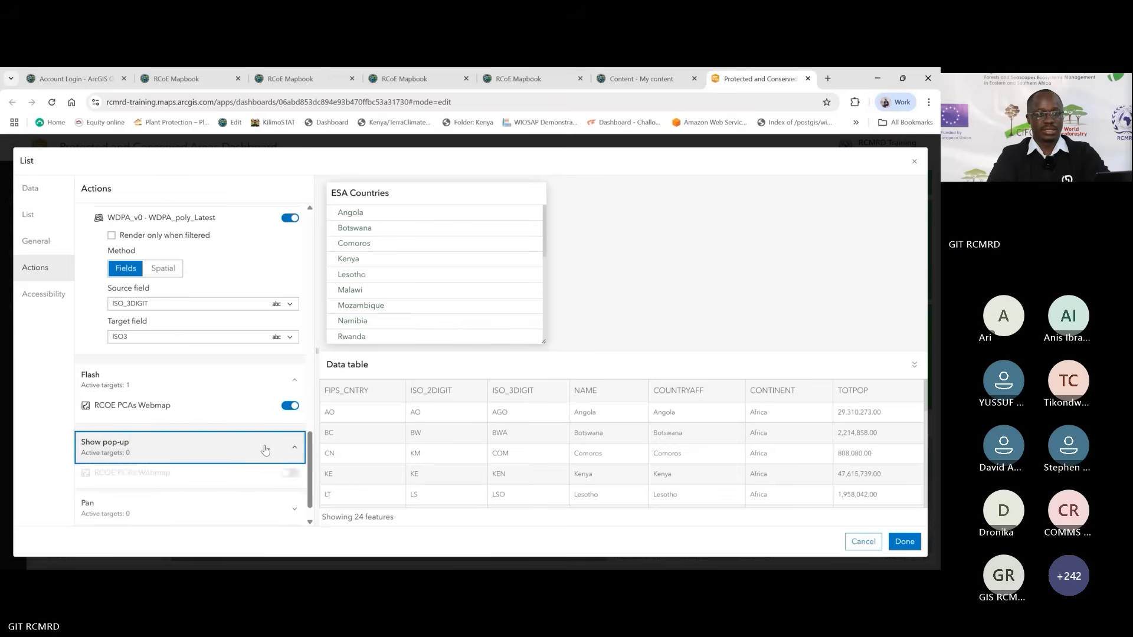
click(287, 447)
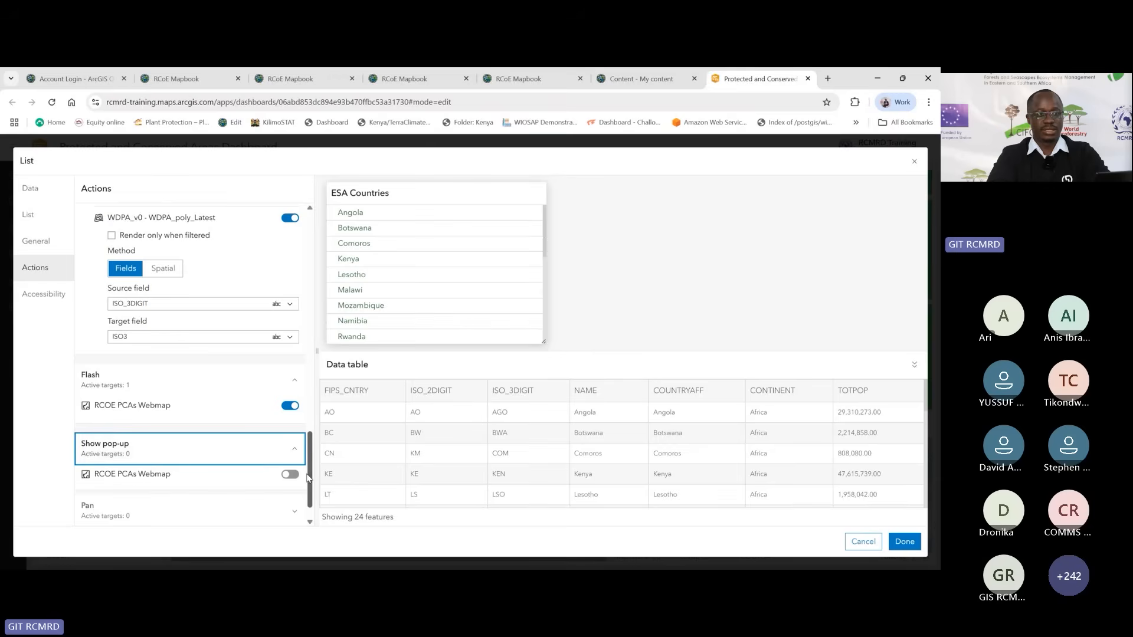
mouse_move(310, 476)
mouse_down()
mouse_move(310, 499)
mouse_move(309, 488)
mouse_up()
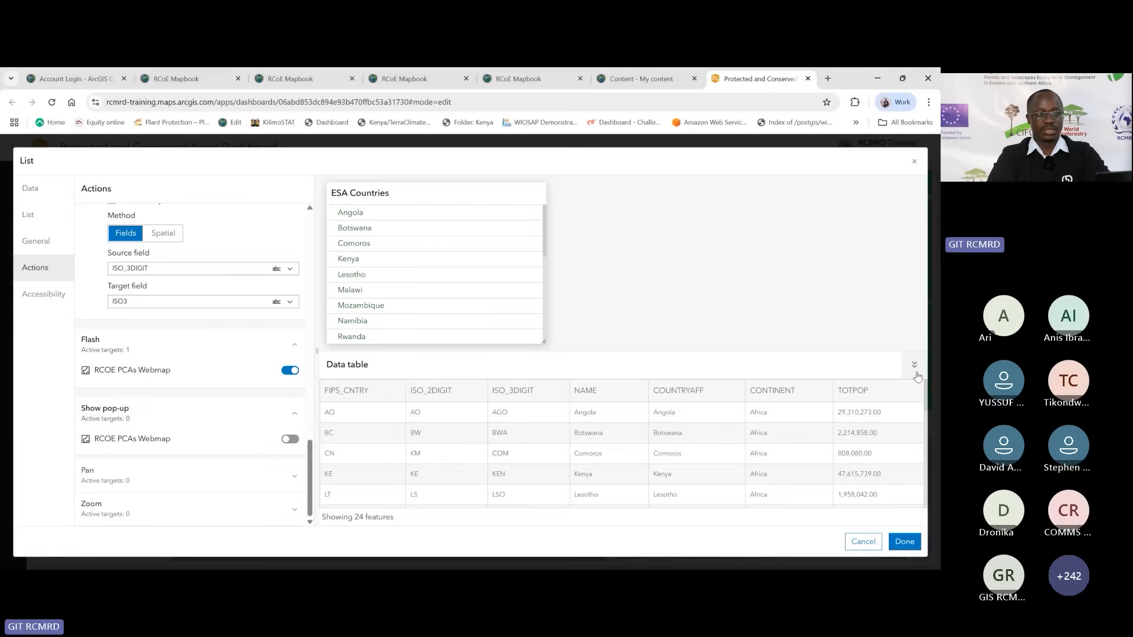
click(914, 366)
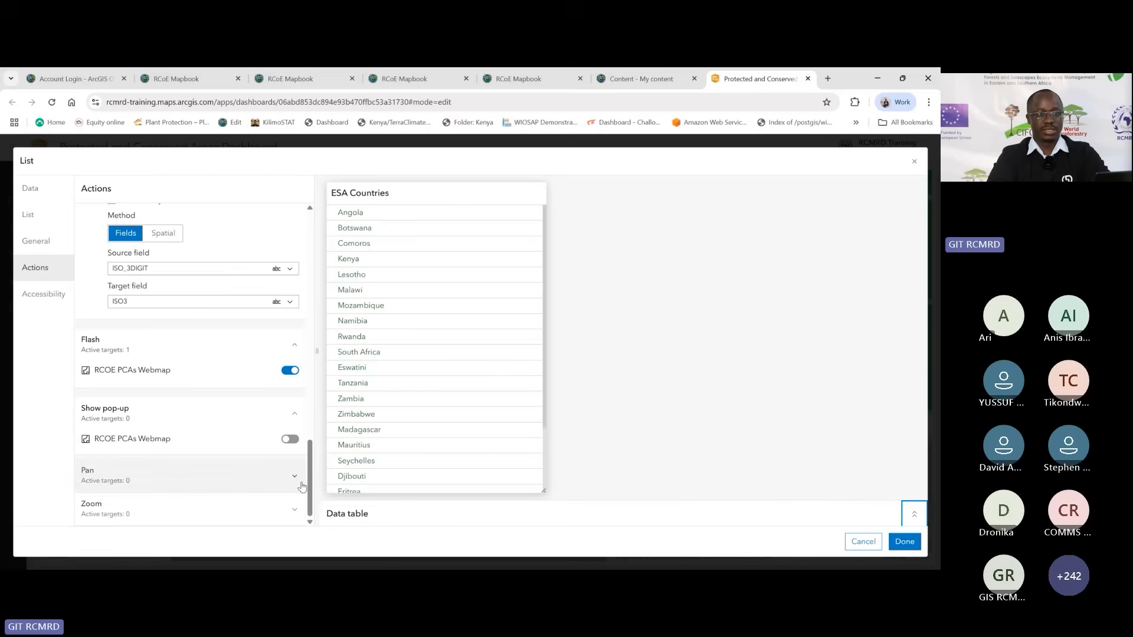
click(274, 477)
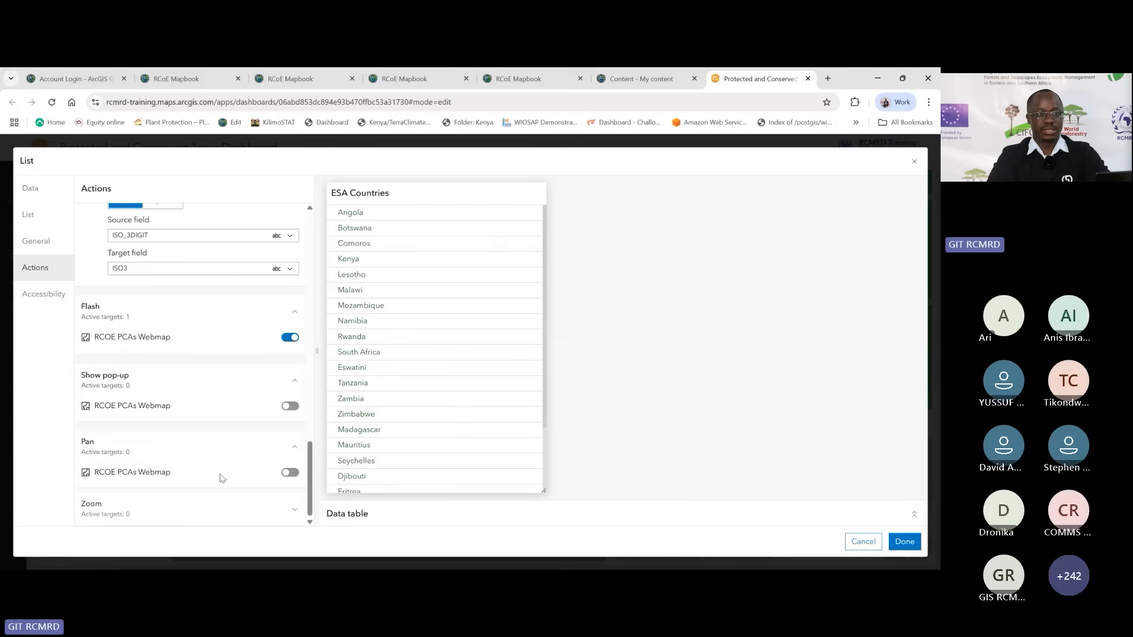
click(290, 478)
click(291, 477)
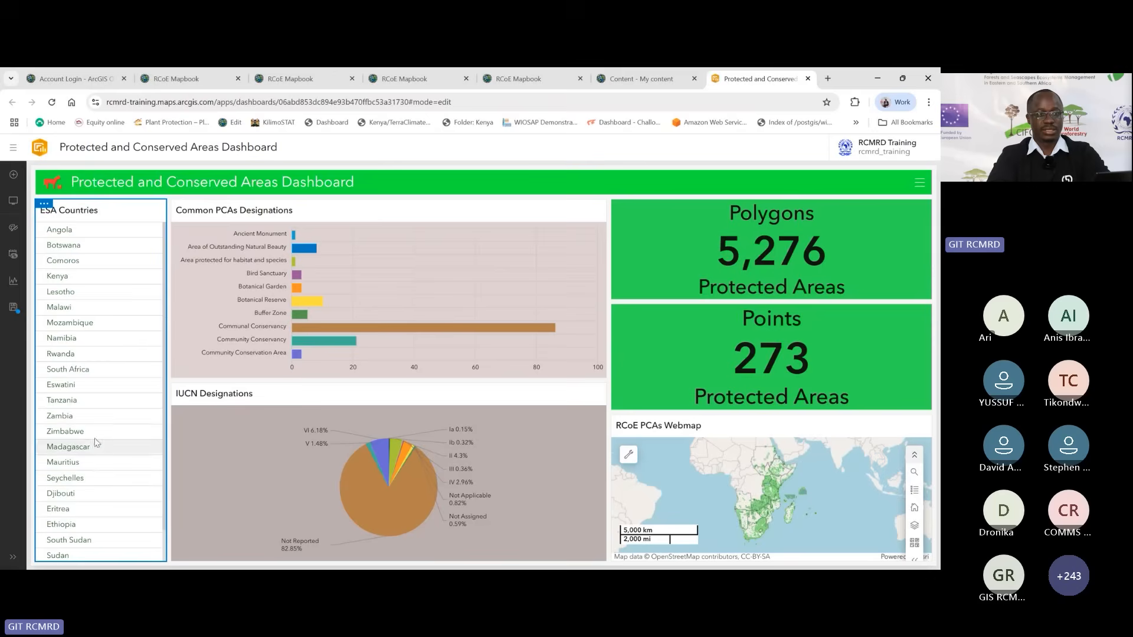
Step: Test the dashboard's country filtering by selecting Angola and Rwanda in the ESA Countries list
click(83, 237)
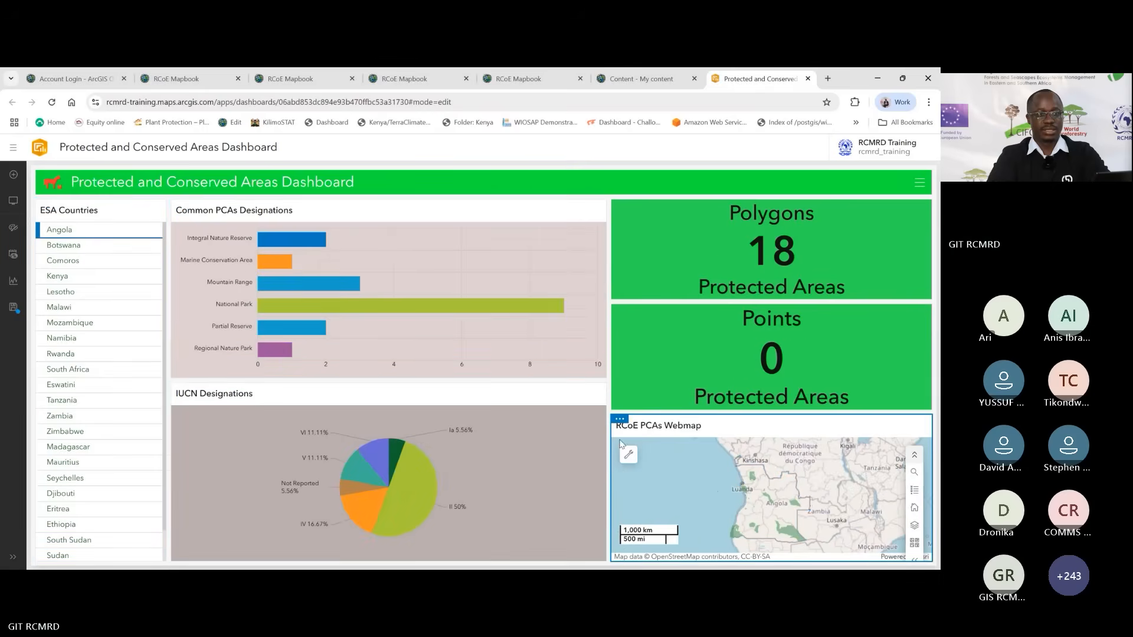
click(78, 353)
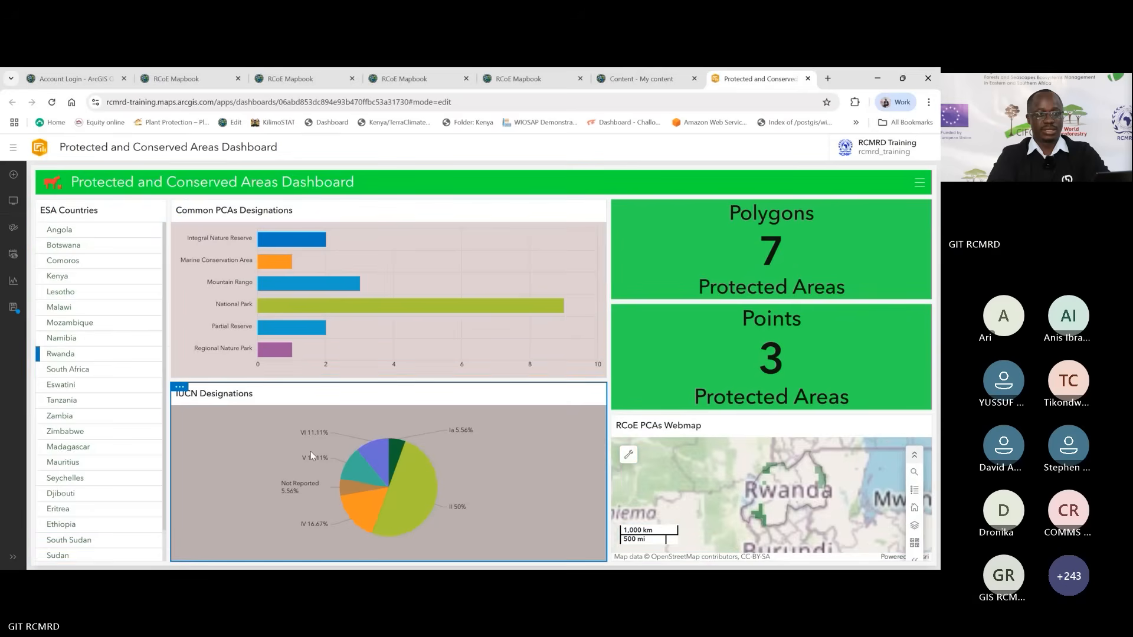
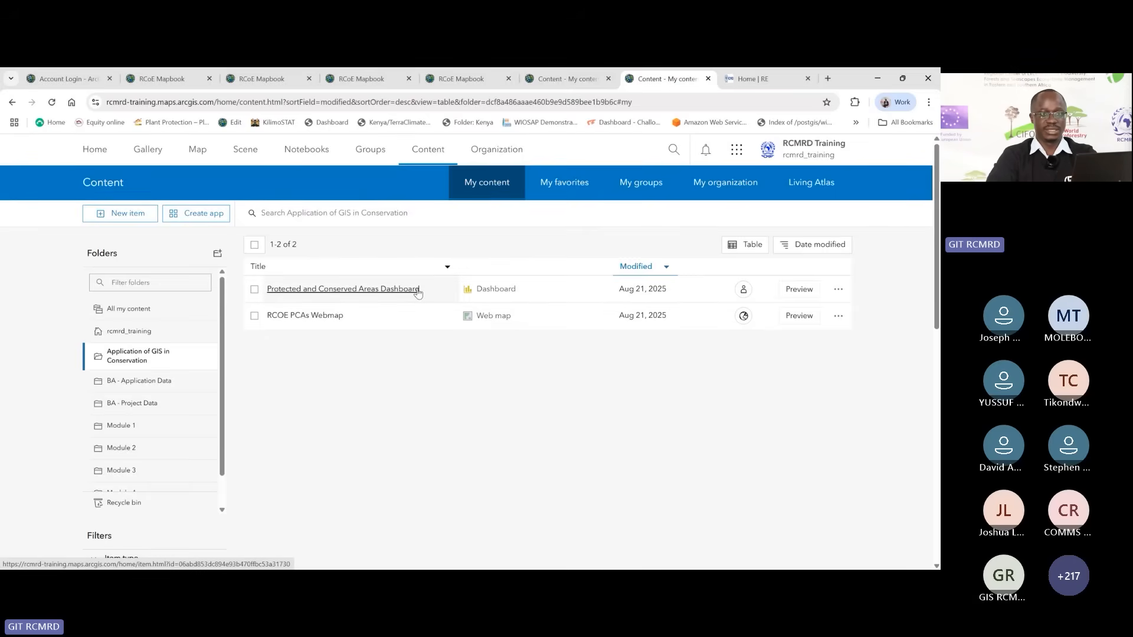
Step: Share the Protected and Conserved Areas Dashboard with everyone (public) and save the sharing level
click(743, 290)
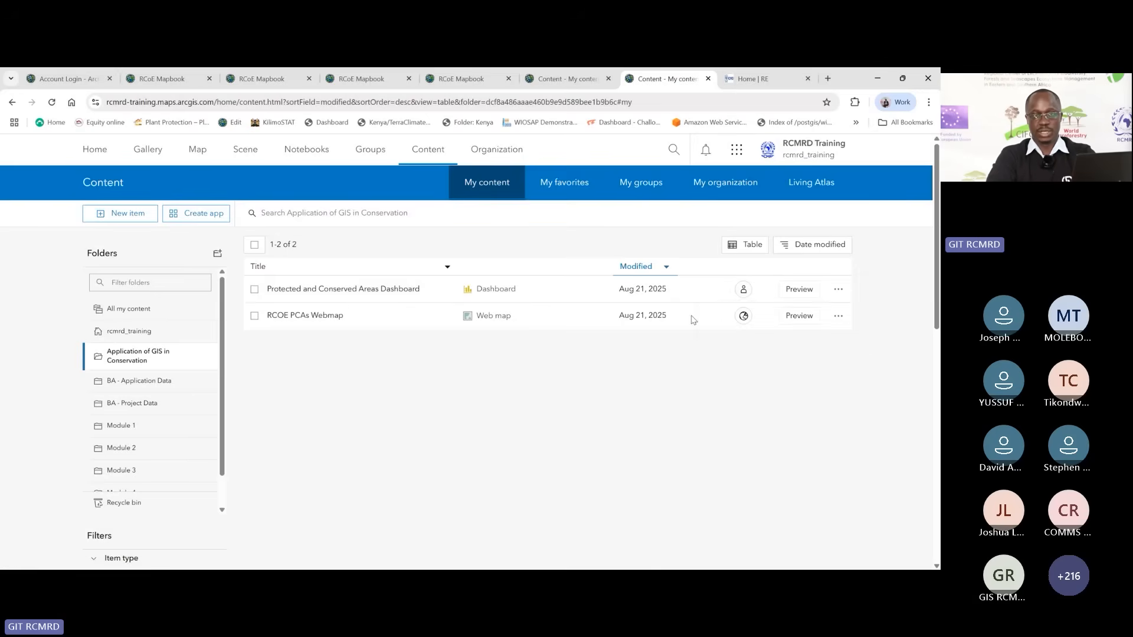
mouse_move(745, 292)
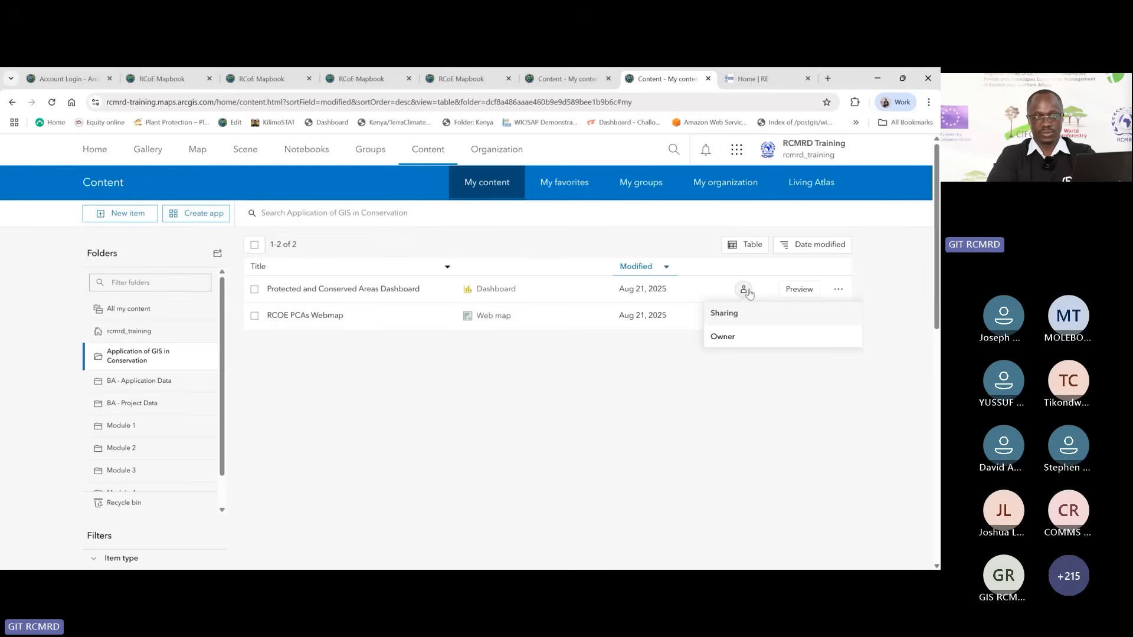
click(744, 291)
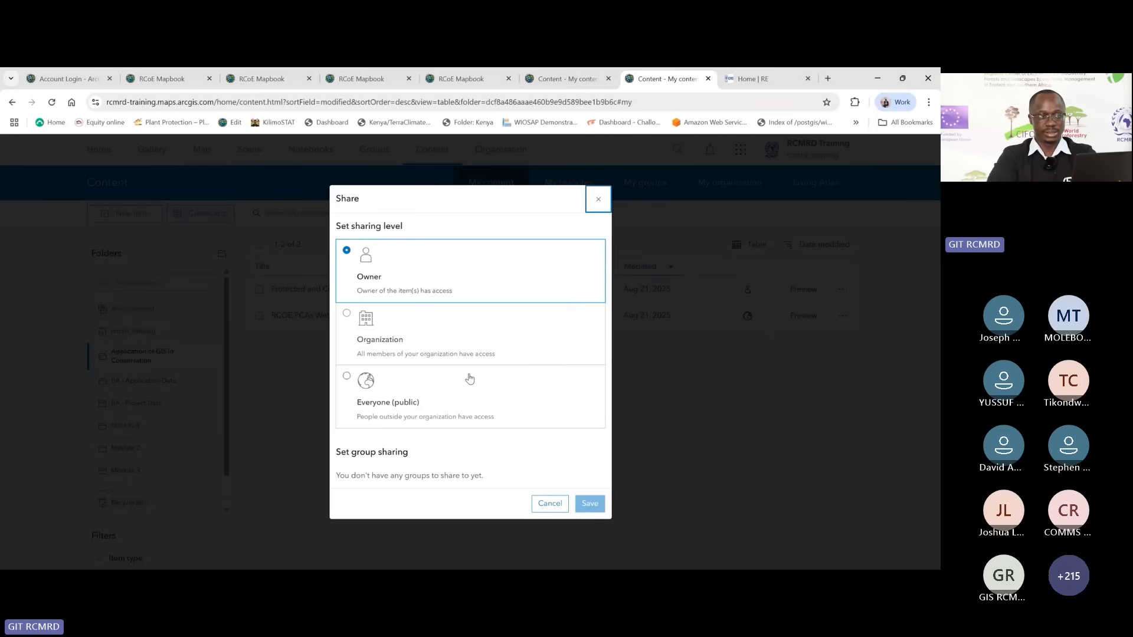
click(412, 390)
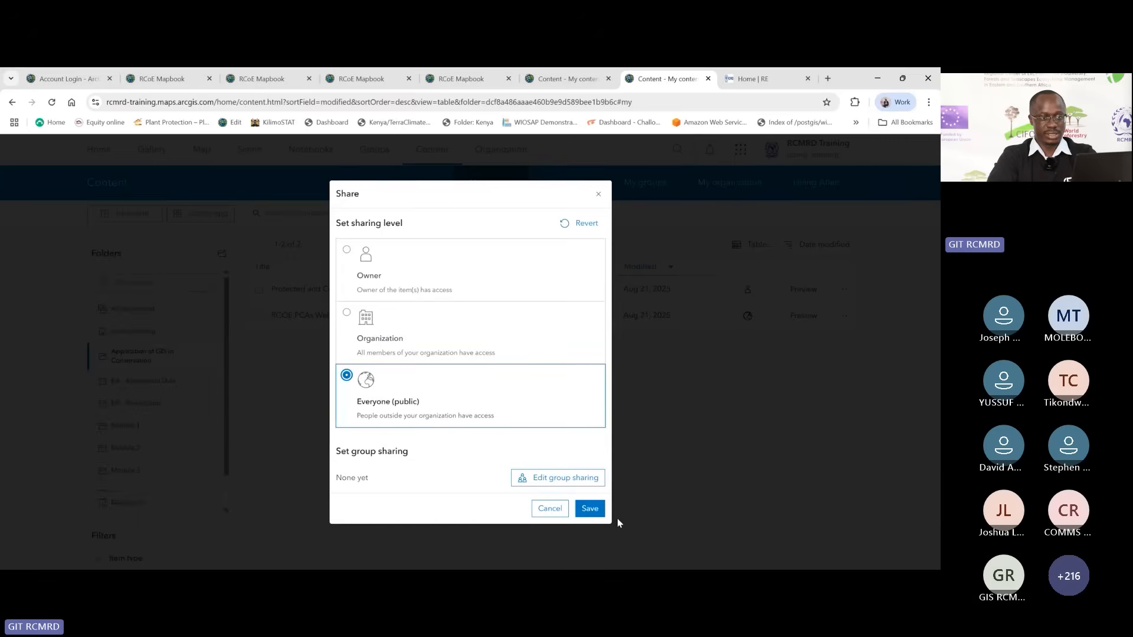
click(590, 509)
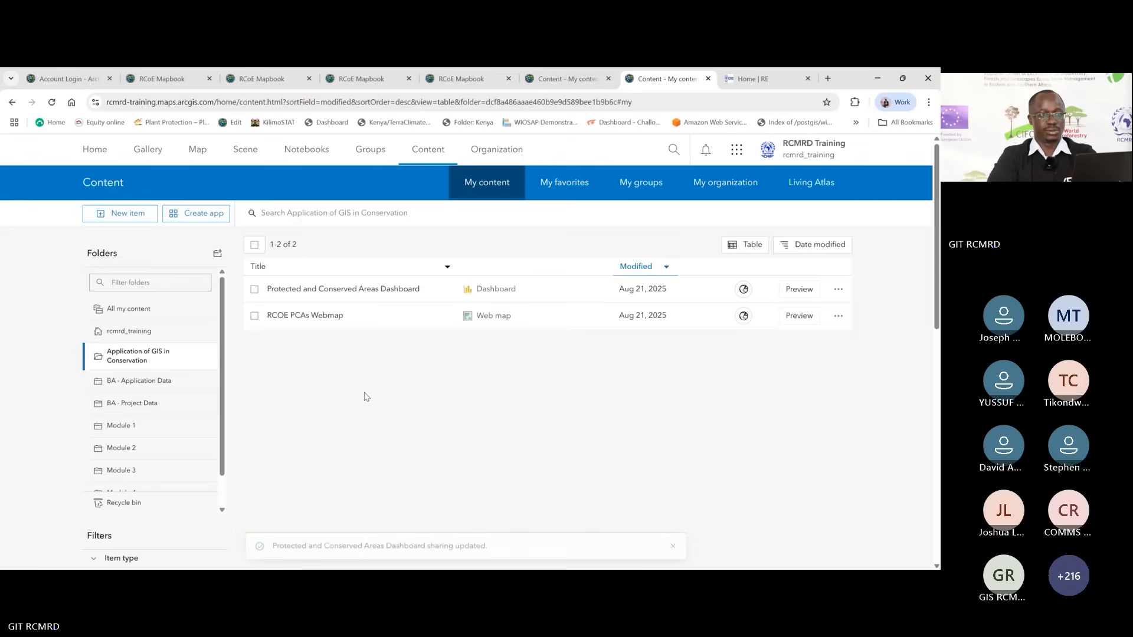
Step: Open the item details page of the Protected and Conserved Areas Dashboard and look through its overview
click(377, 300)
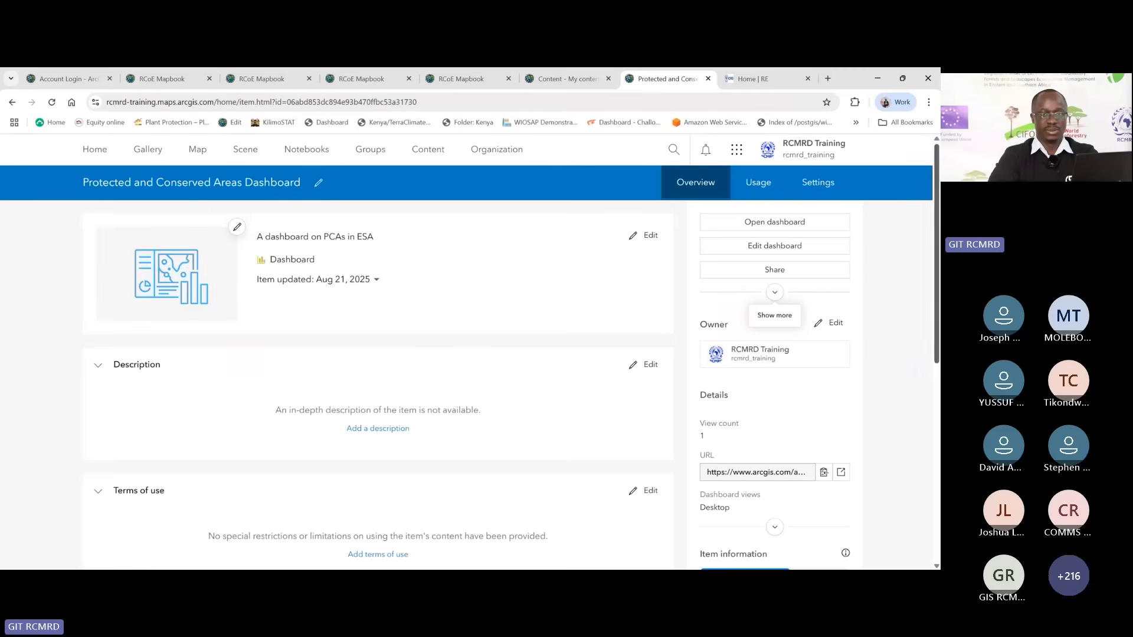
scroll(466, 354, down, 3)
scroll(466, 354, up, 3)
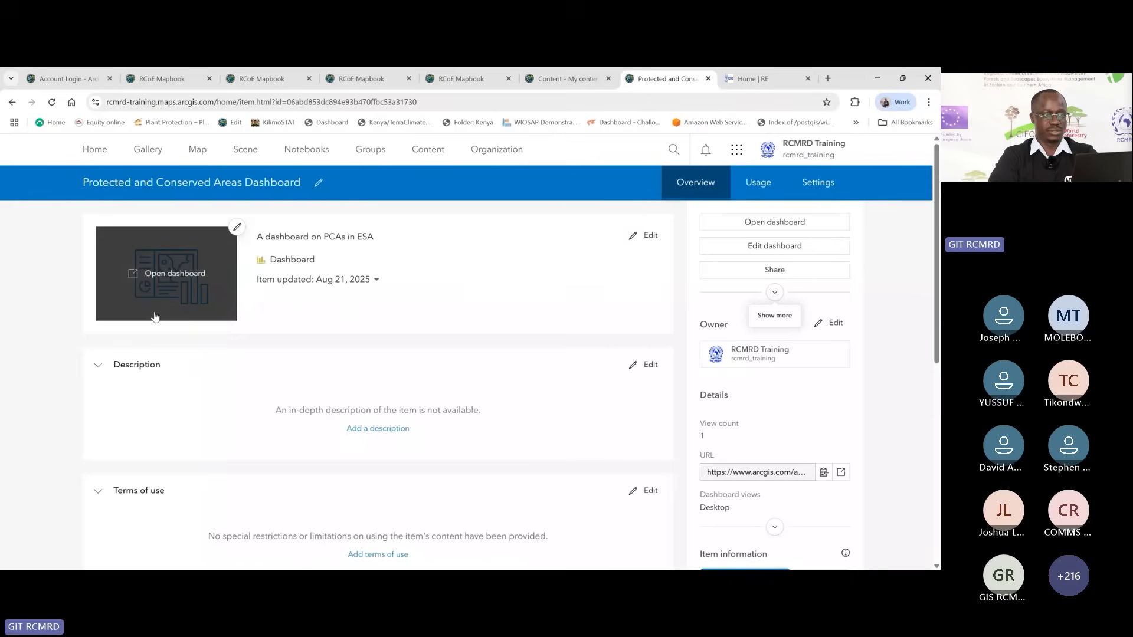
click(237, 228)
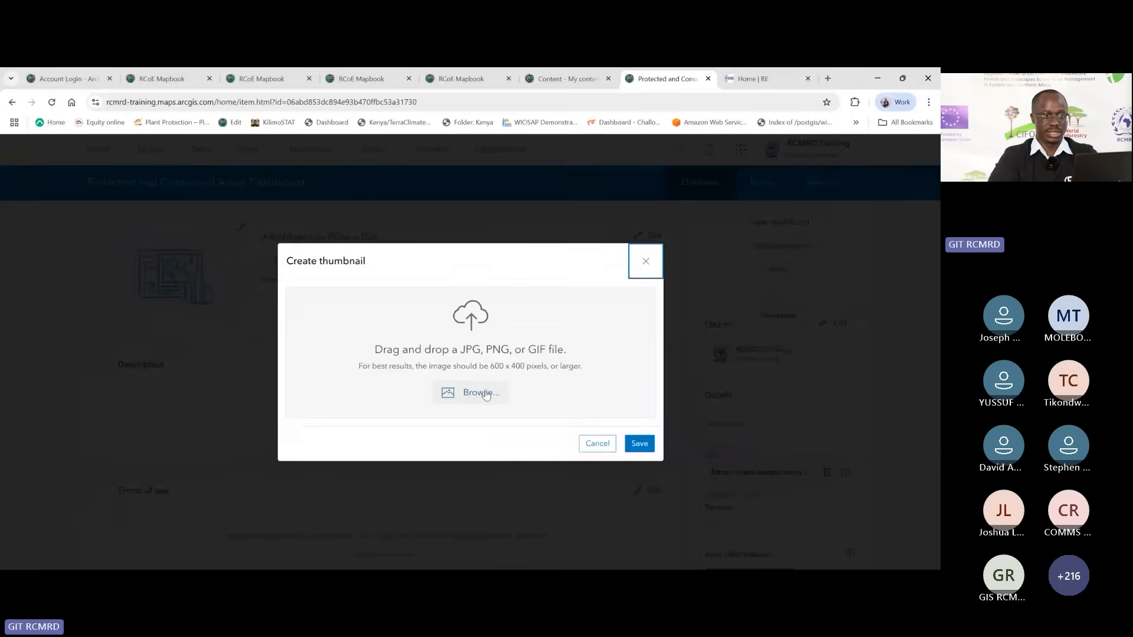
click(483, 393)
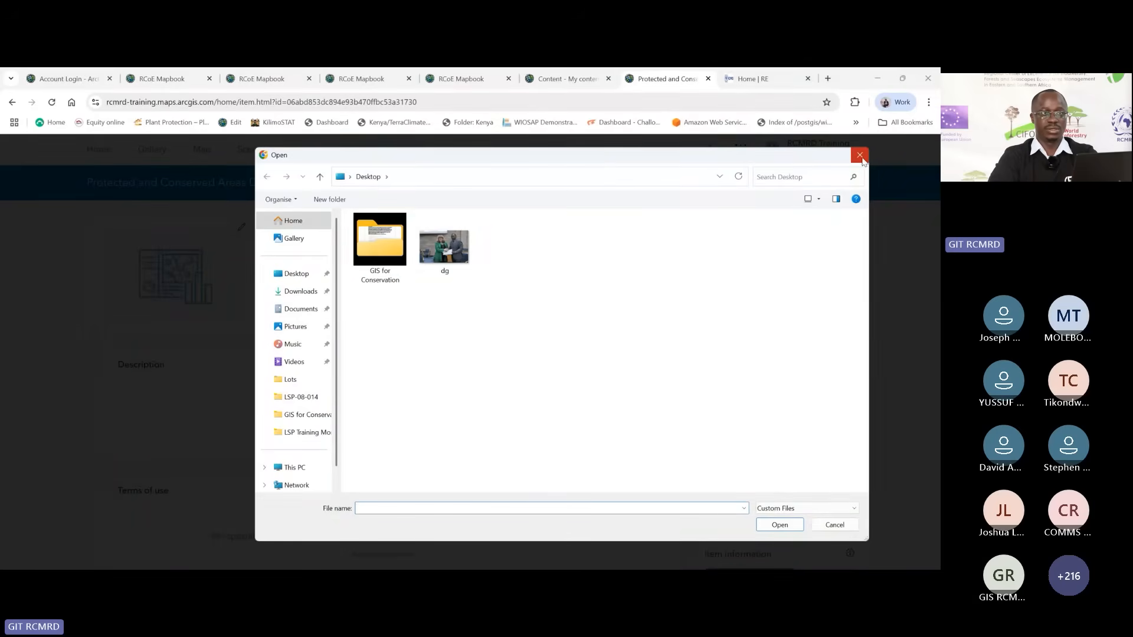
double_click(387, 254)
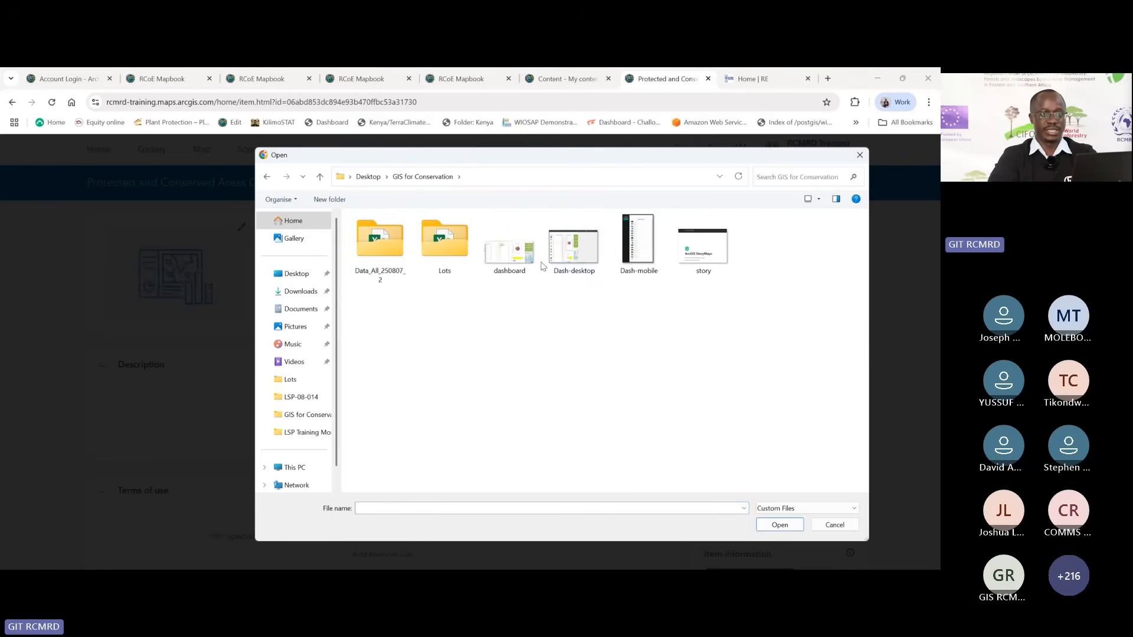
double_click(568, 254)
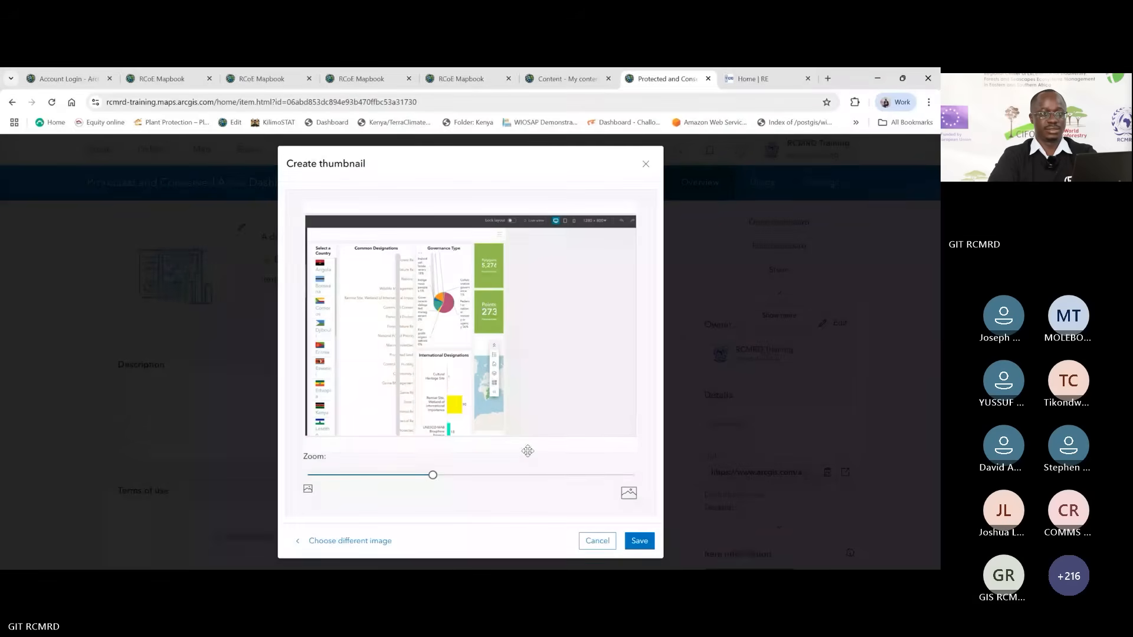
click(596, 539)
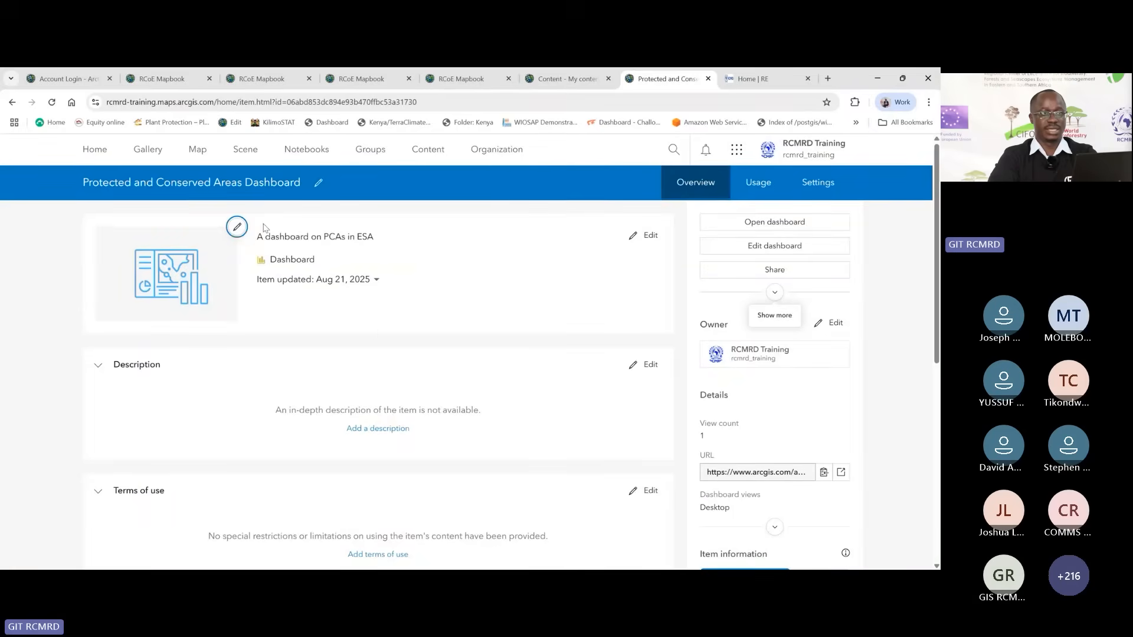
Step: Set the dashboard image from the GIS for Conservation folder as the item thumbnail, zoomed out to show the whole dashboard, and save it
click(237, 227)
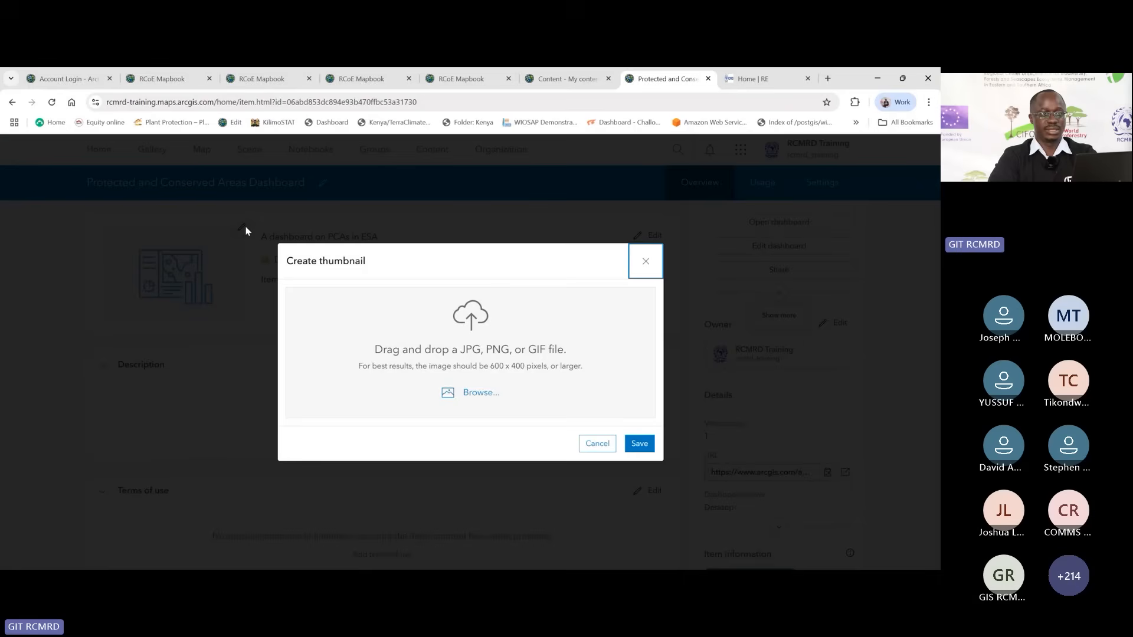
click(471, 398)
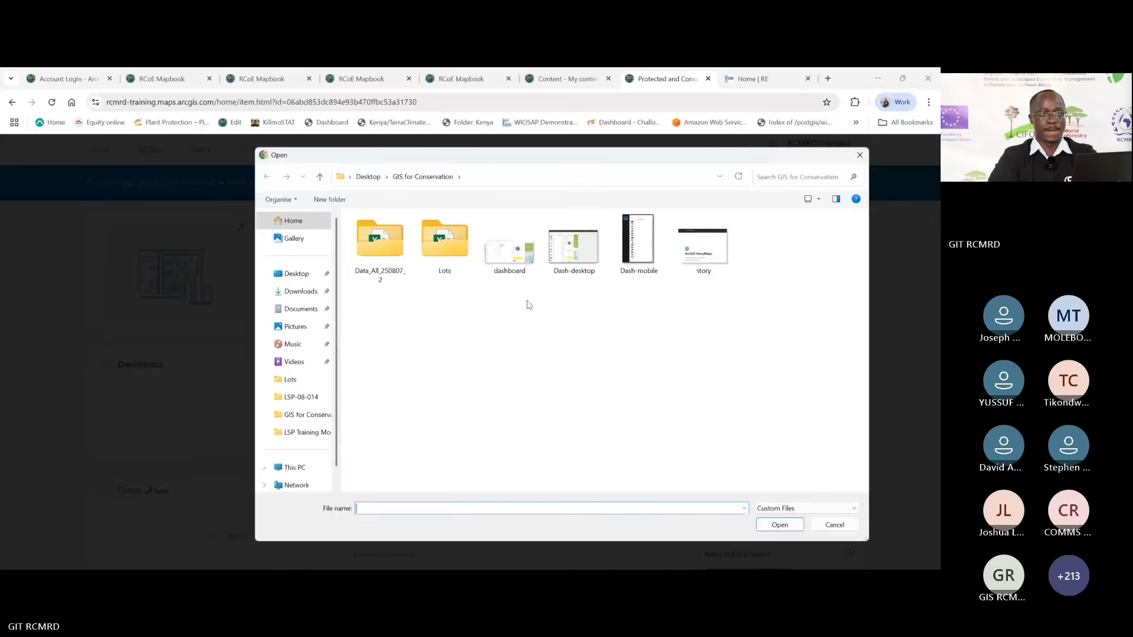
click(523, 267)
double_click(523, 267)
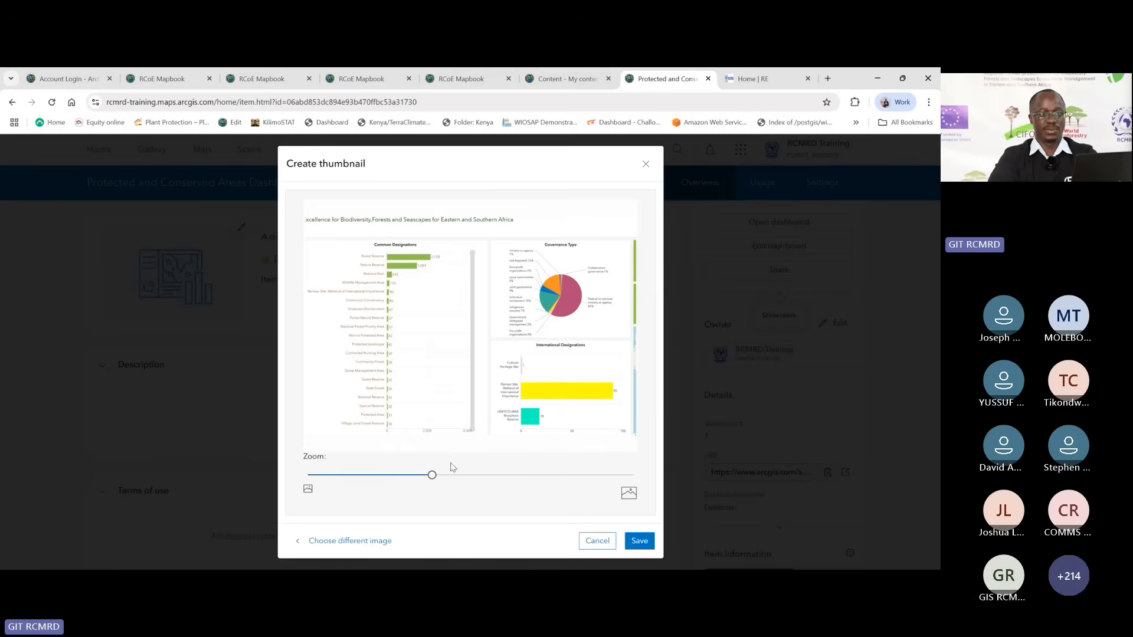
mouse_move(431, 477)
mouse_down()
mouse_move(405, 477)
mouse_move(416, 477)
mouse_up()
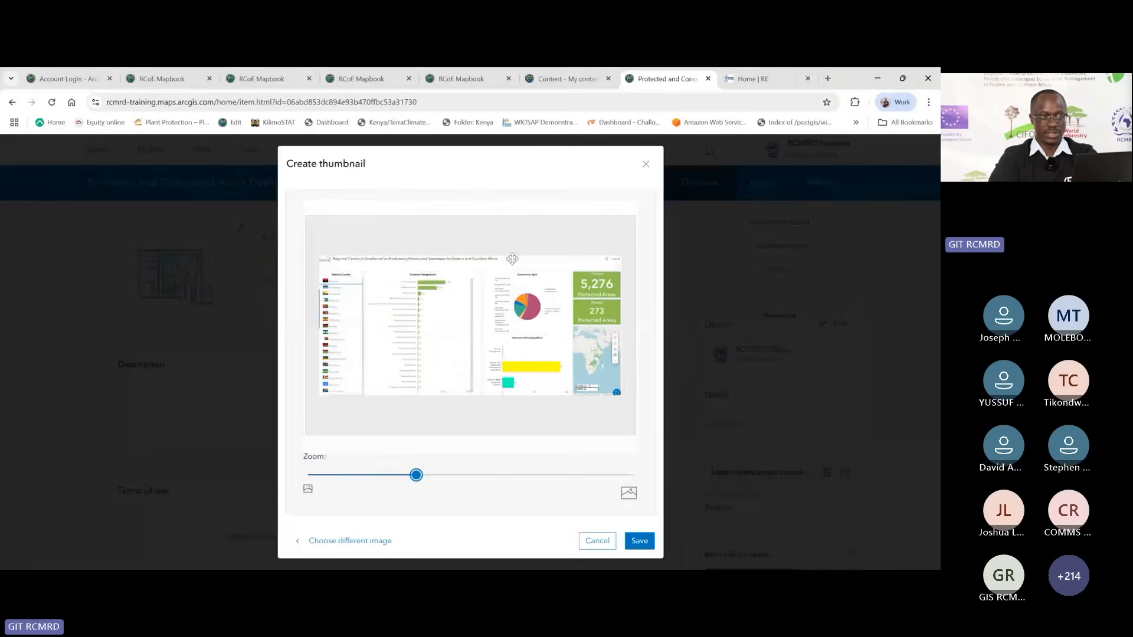
click(642, 541)
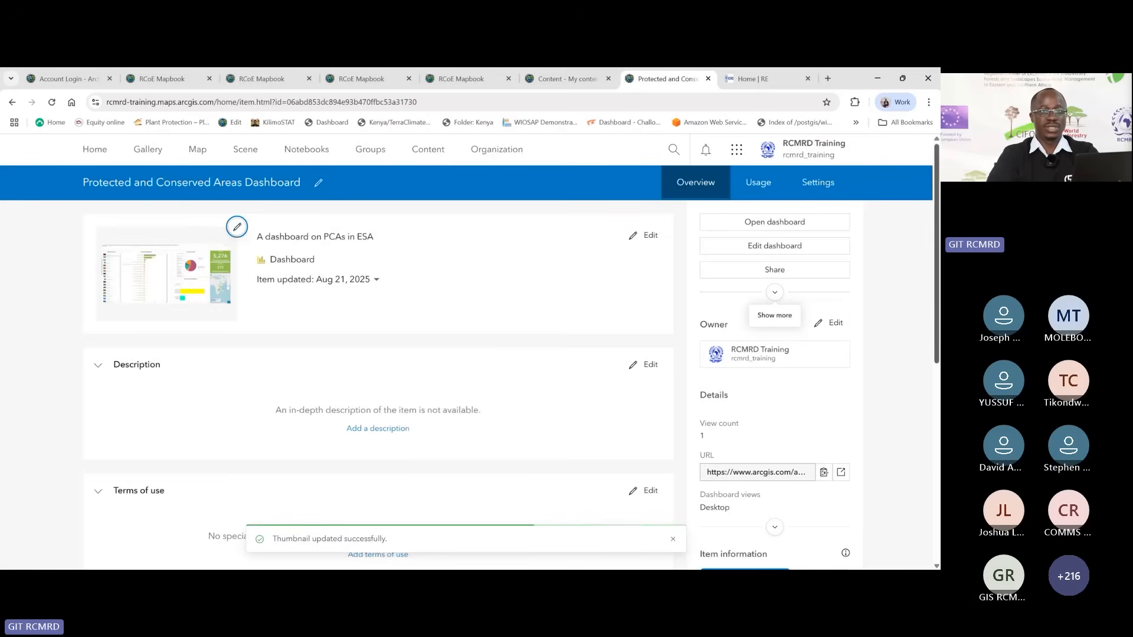
Step: In the dashboard item's general settings, prevent accidental deletion and mark the item as Authoritative
scroll(466, 354, down, 1)
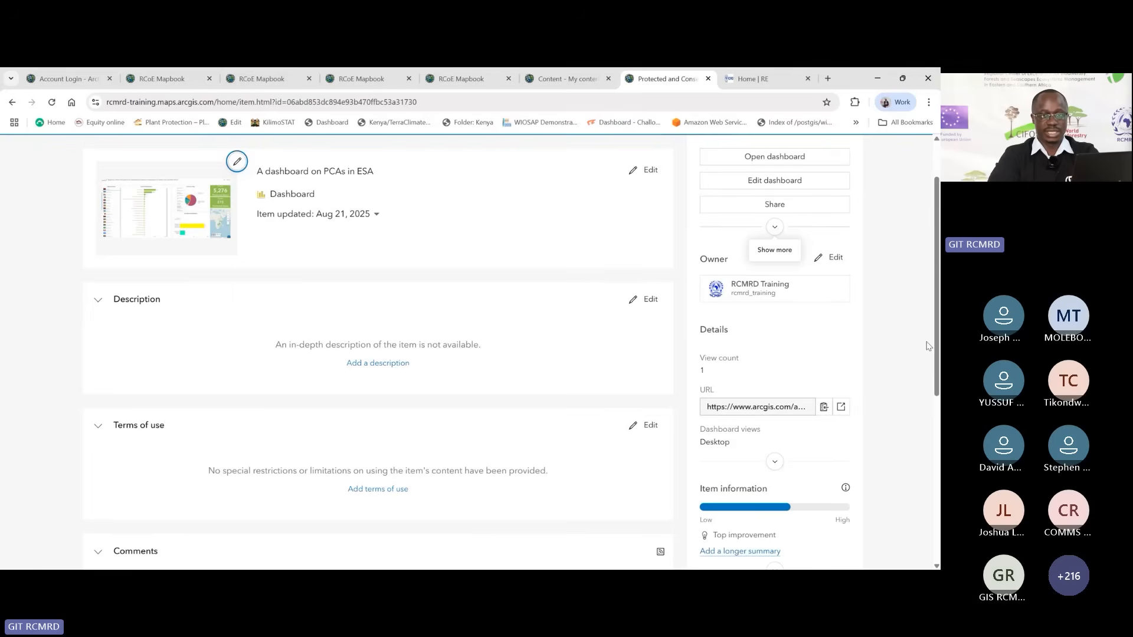
drag(932, 351, 936, 396)
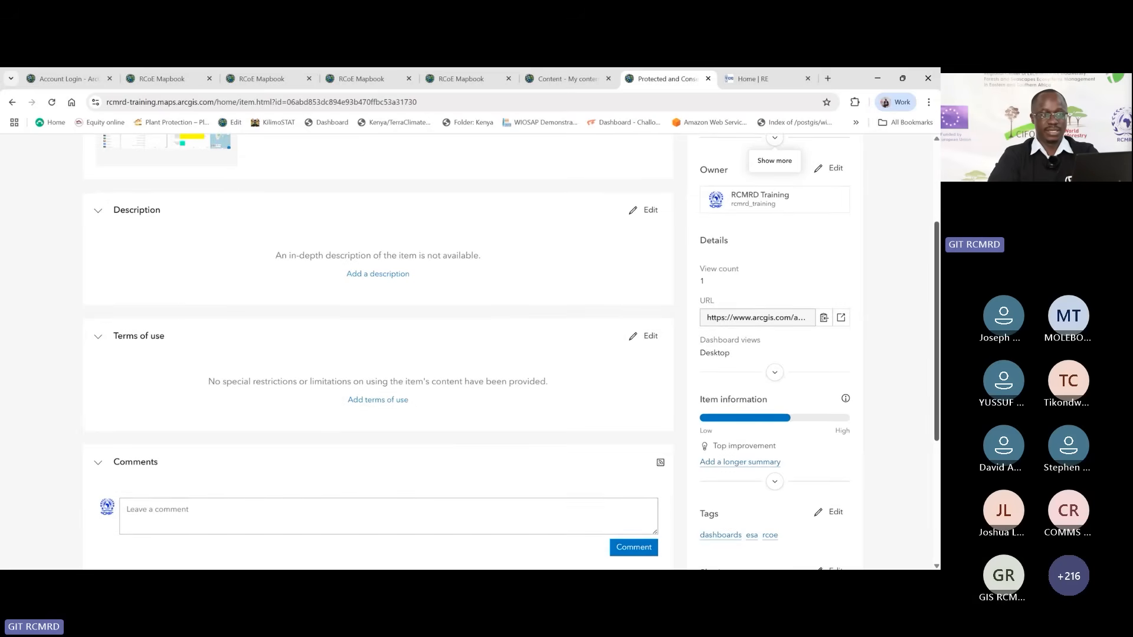
drag(936, 413, 937, 337)
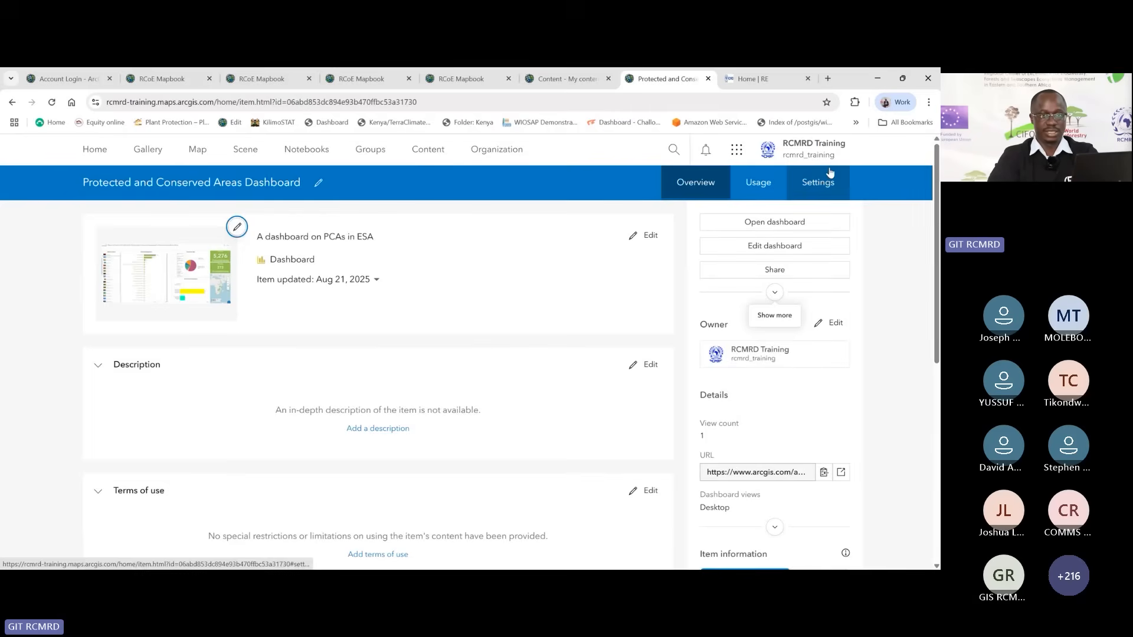
click(832, 185)
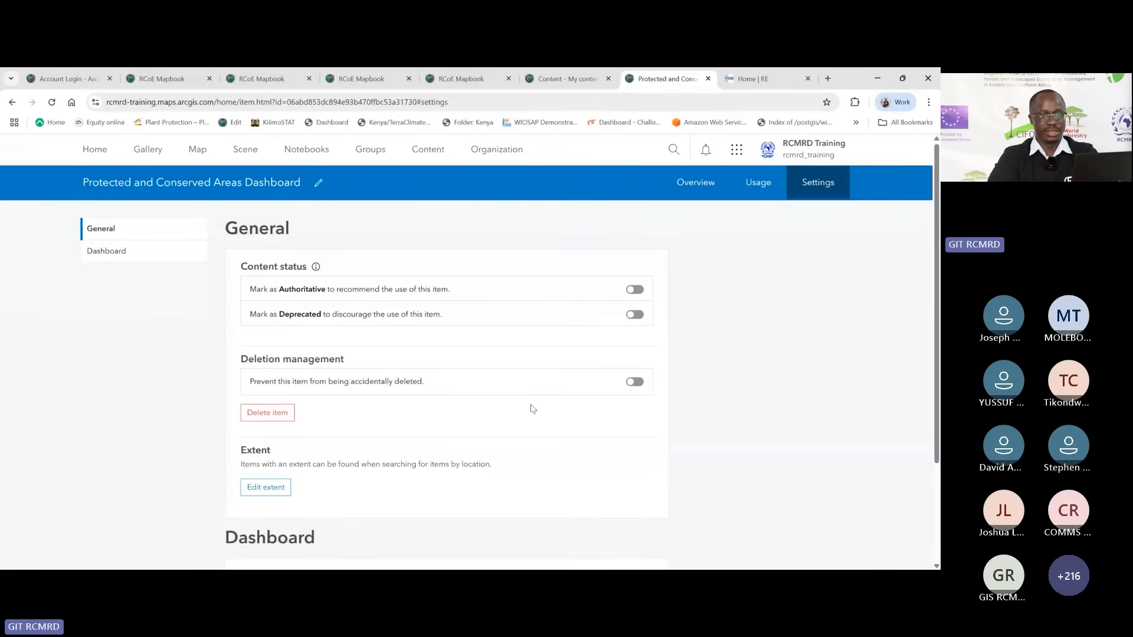
click(635, 382)
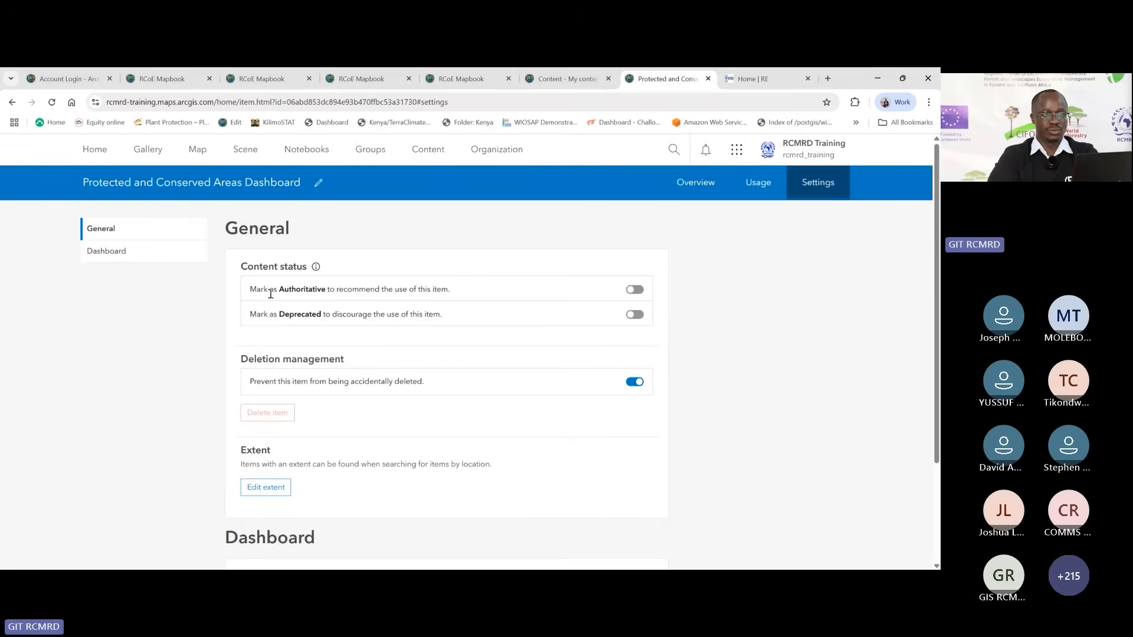
drag(257, 286, 344, 289)
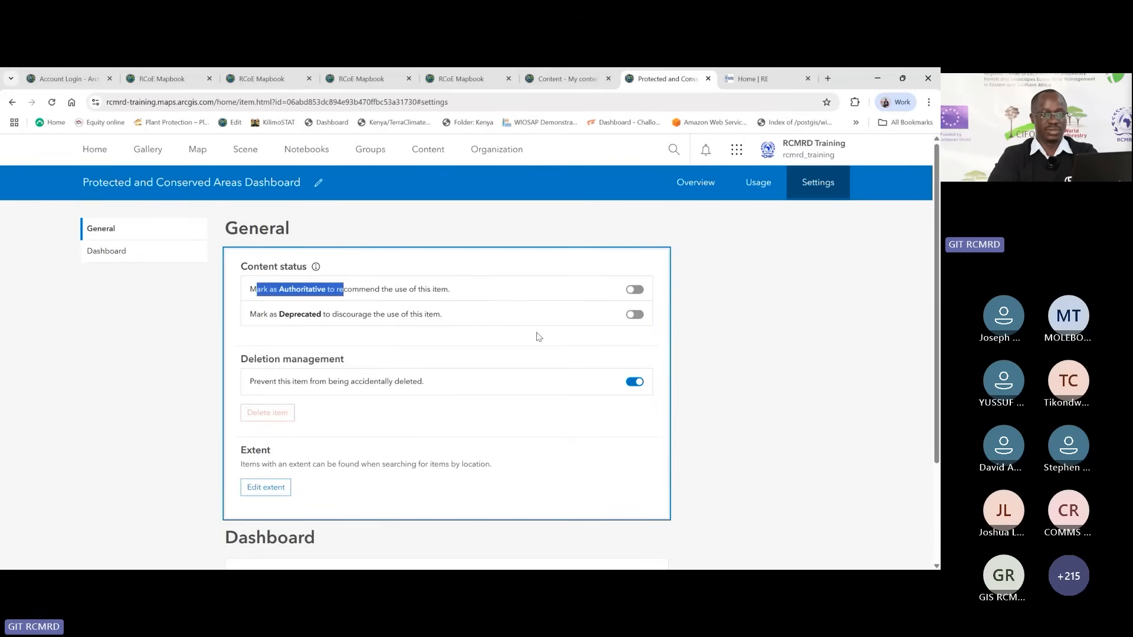
click(749, 357)
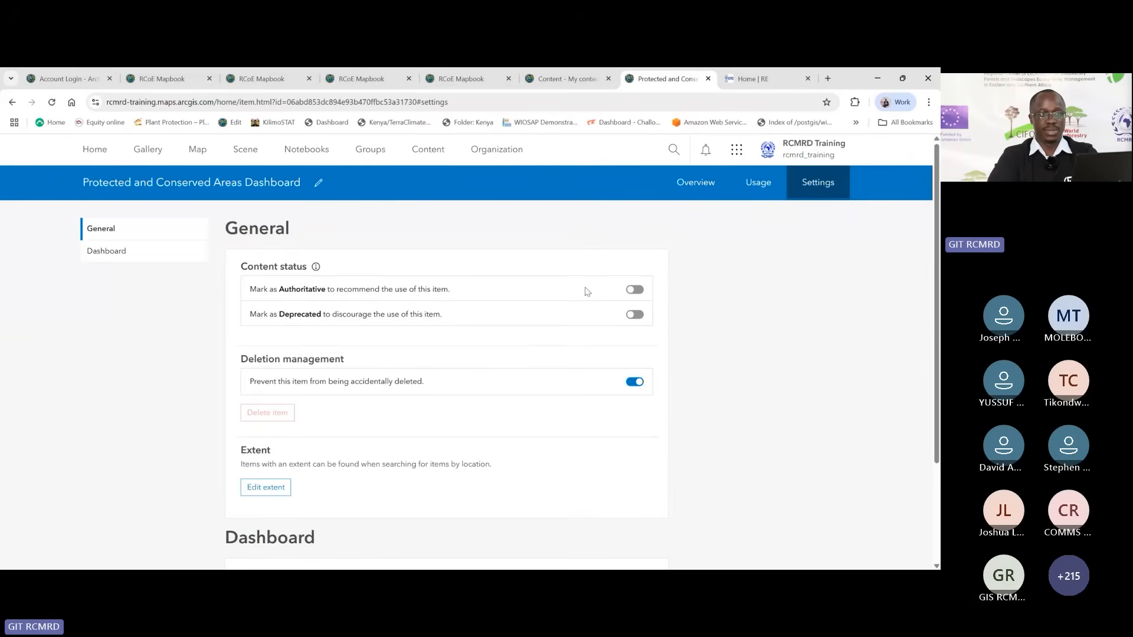
click(642, 292)
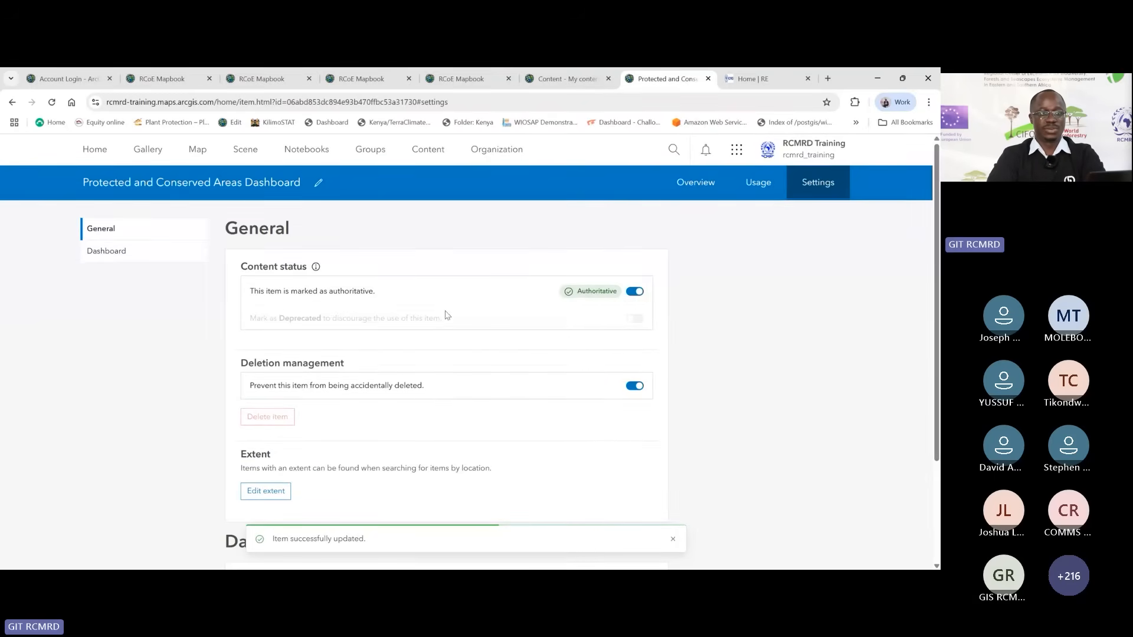
Step: Review the item's content status, deletion management, extent and save-a-copy settings
mouse_move(618, 297)
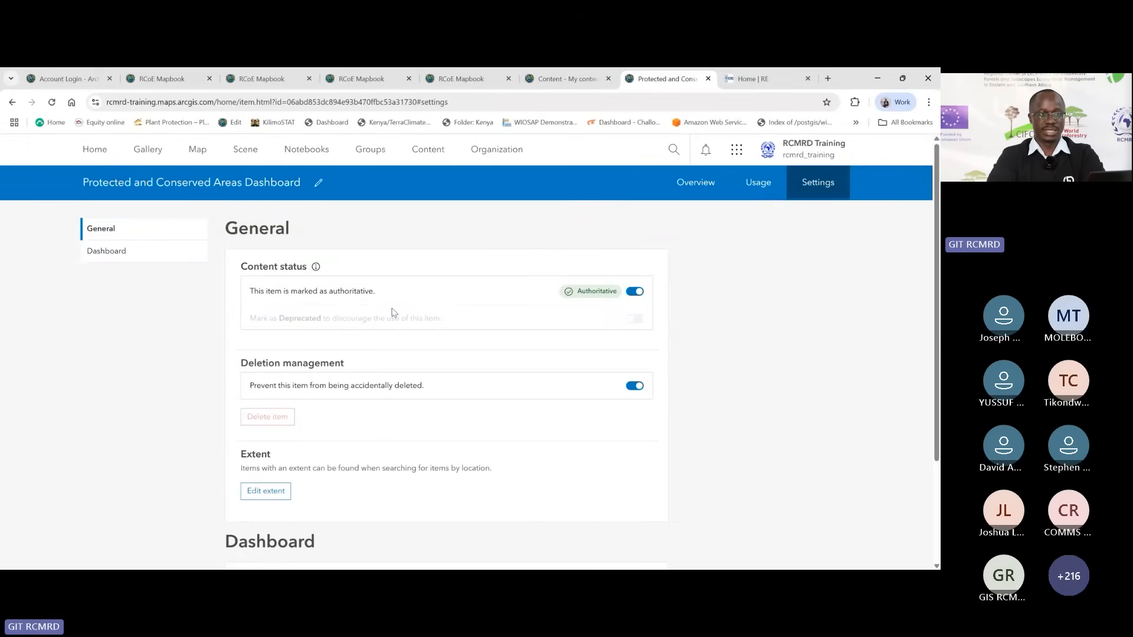
mouse_move(561, 289)
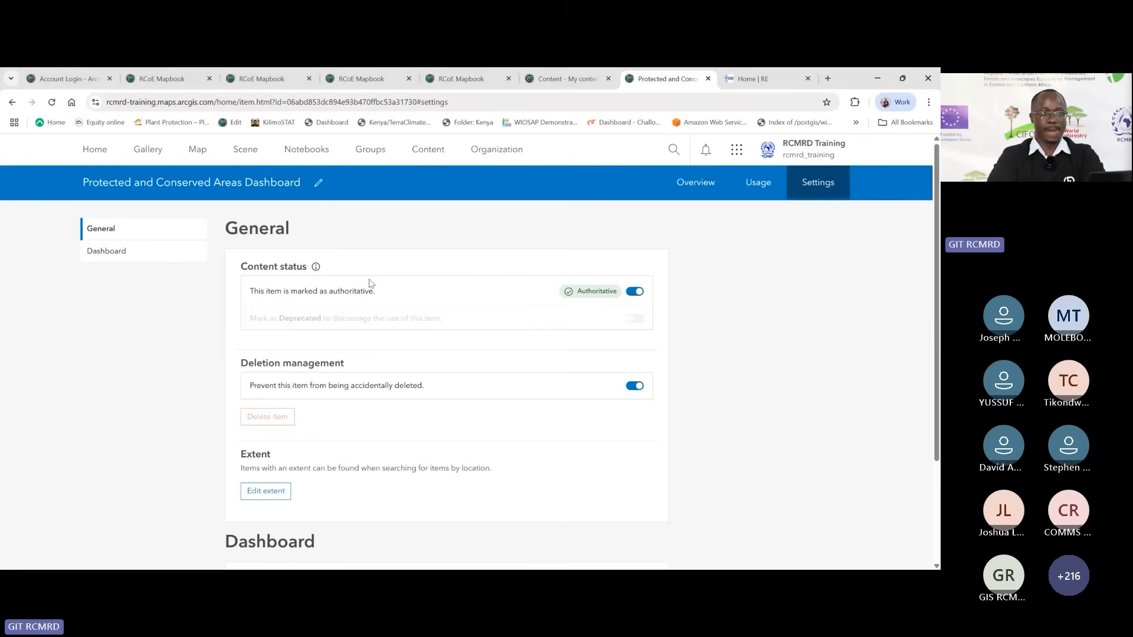
click(385, 298)
drag(385, 298, 261, 295)
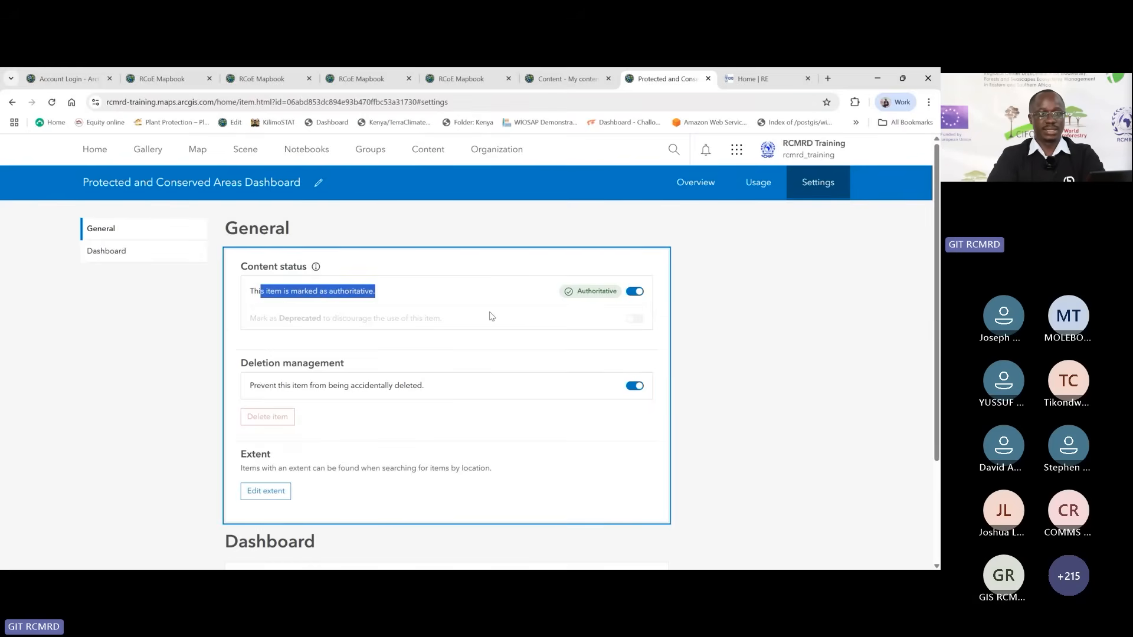
click(704, 309)
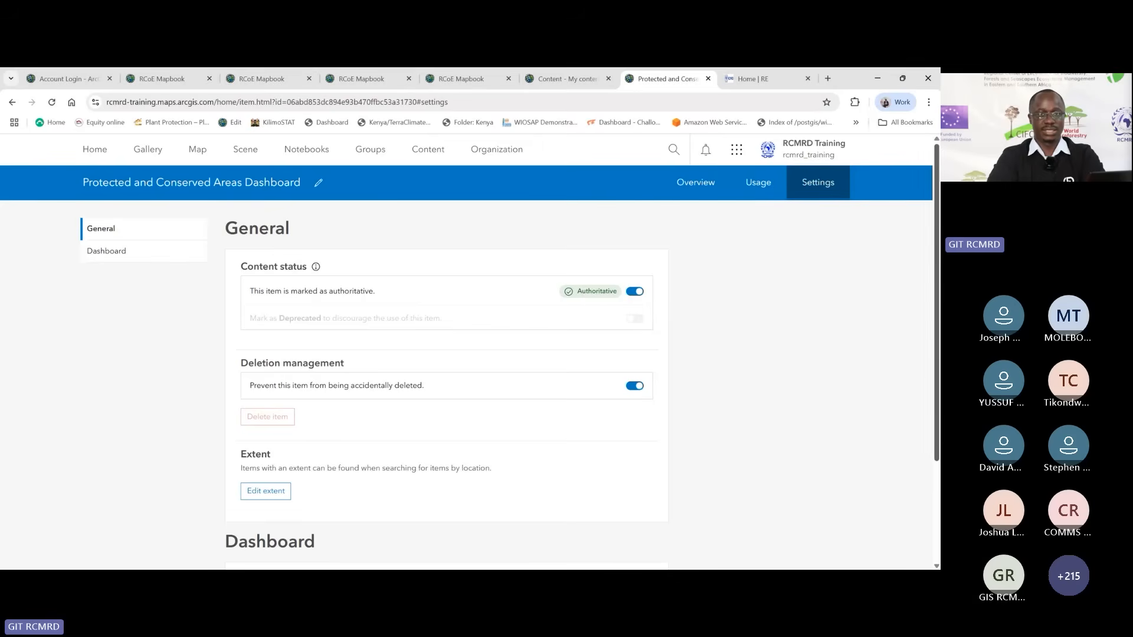
scroll(466, 351, down, 3)
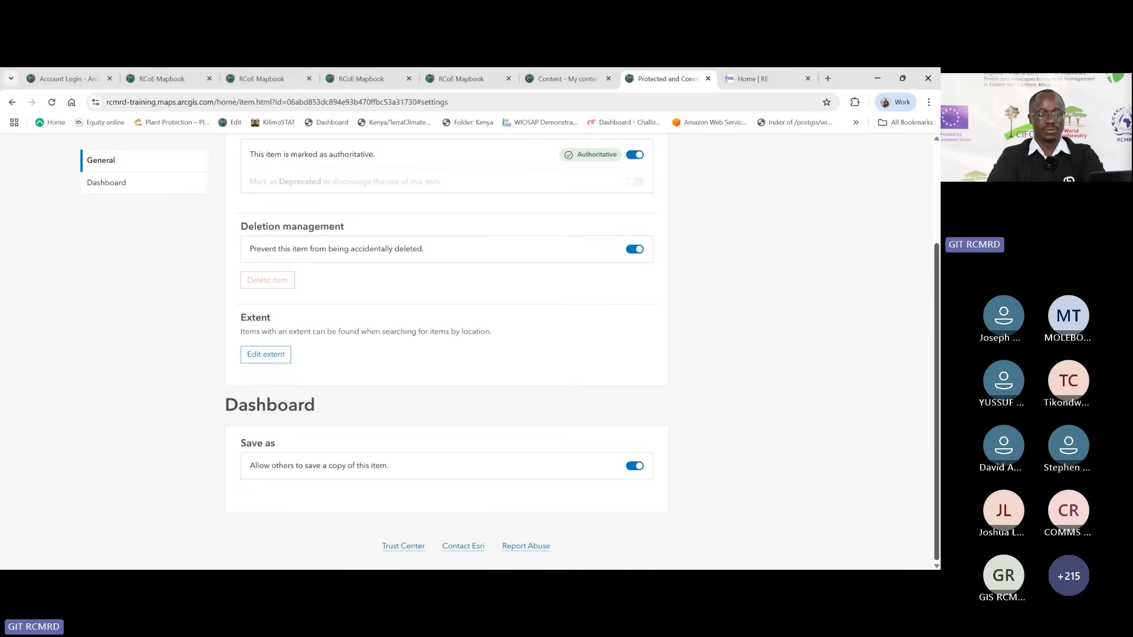
scroll(798, 255, up, 5)
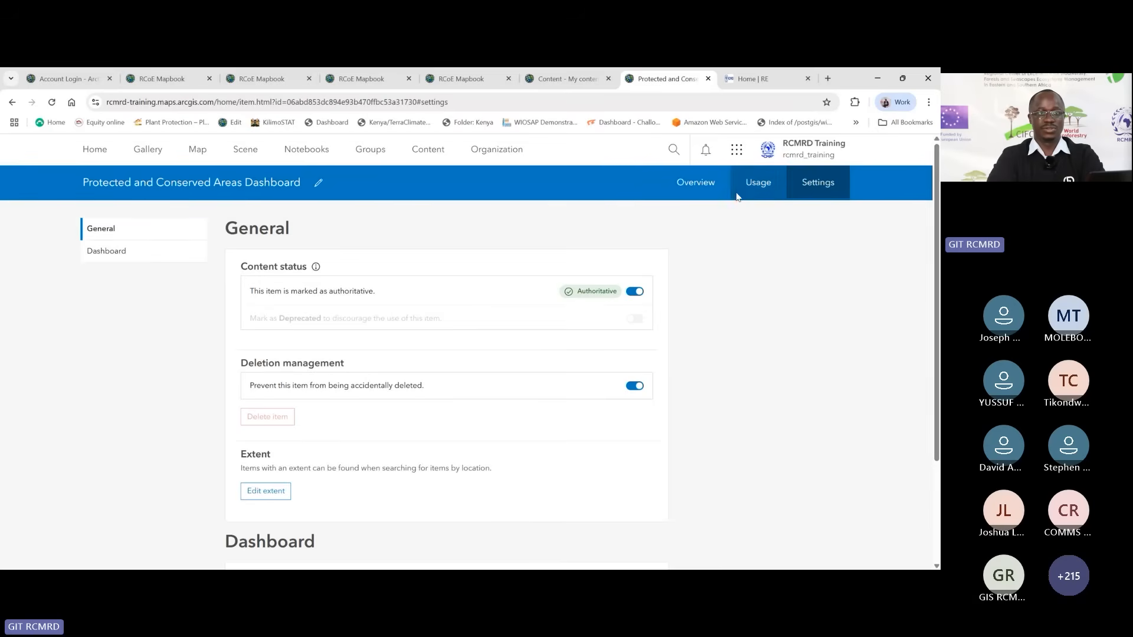
Step: Open the dashboard from its item overview and test the ESA Countries list with Lesotho, Botswana and Angola
click(704, 184)
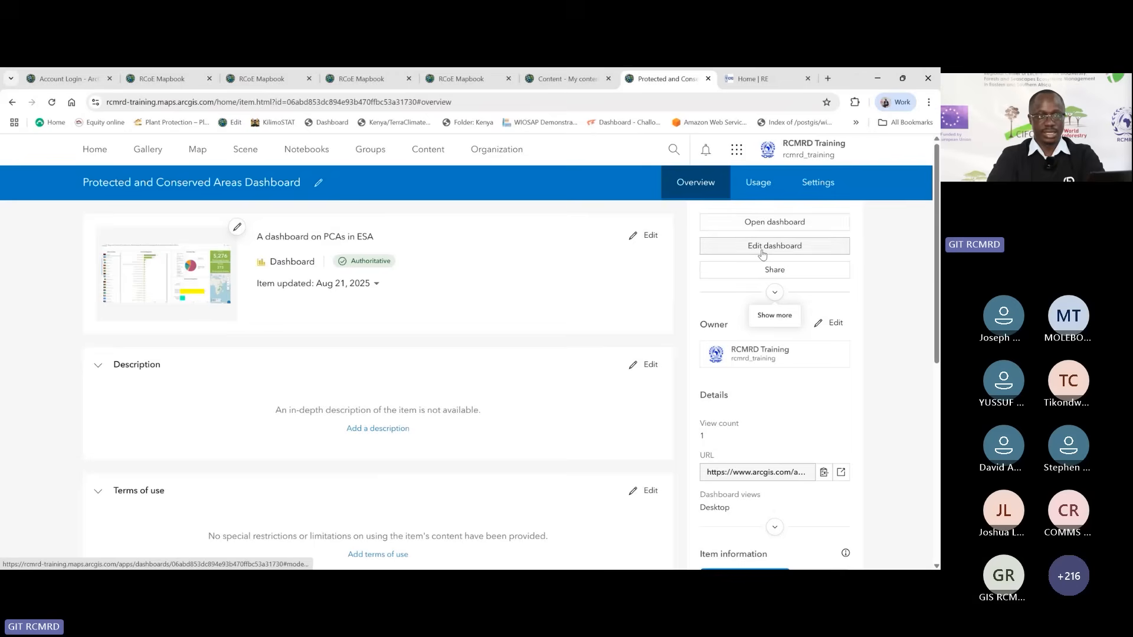
click(800, 222)
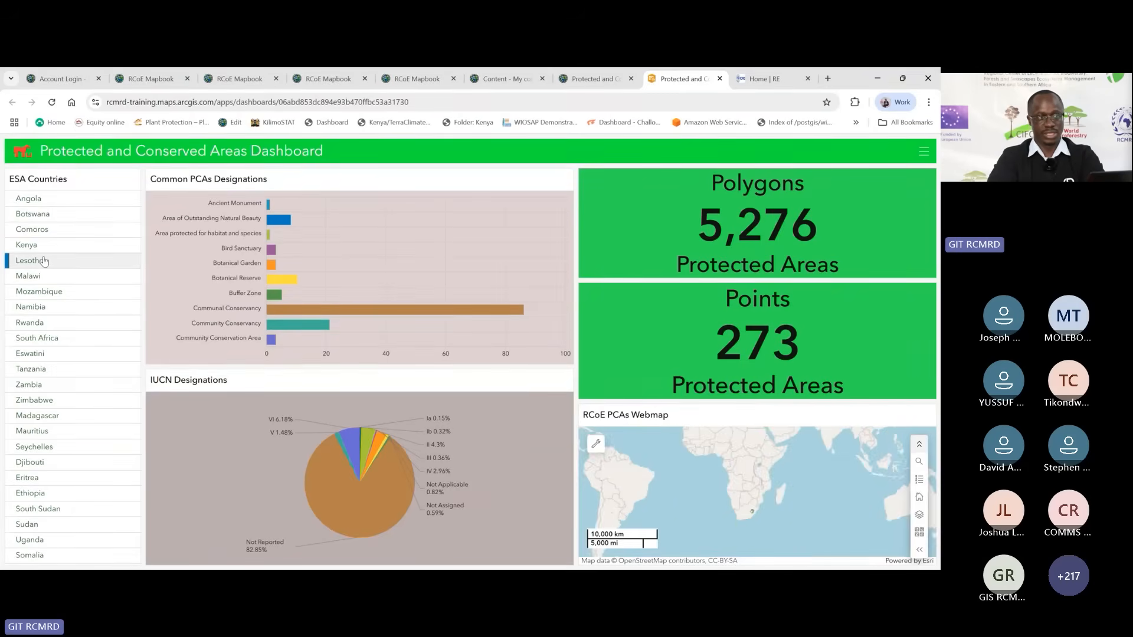
click(64, 213)
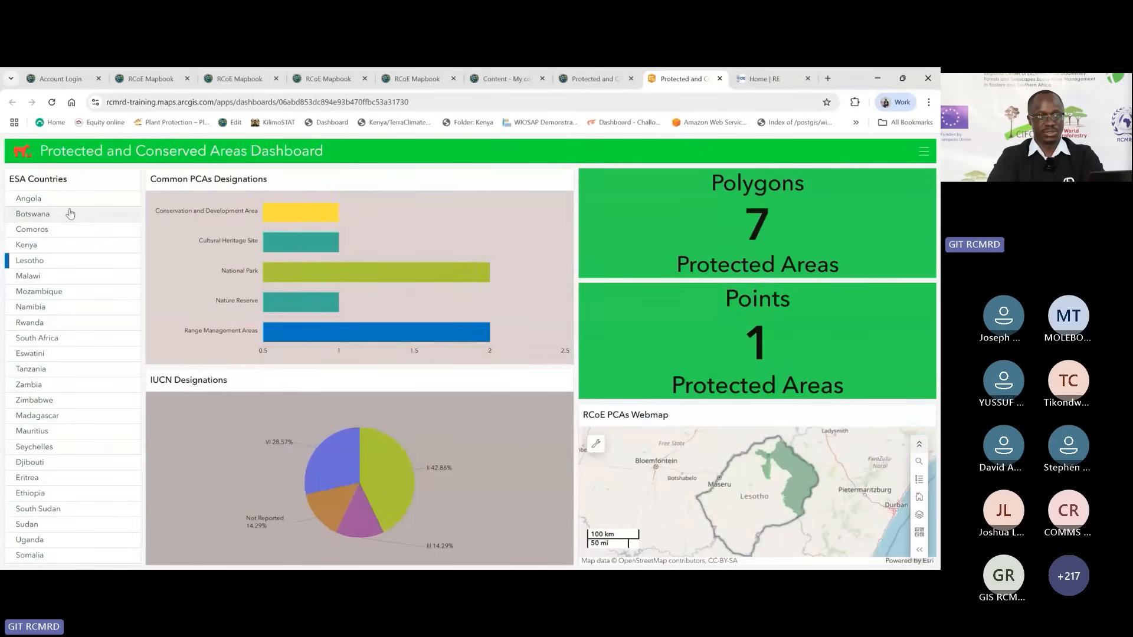
click(32, 201)
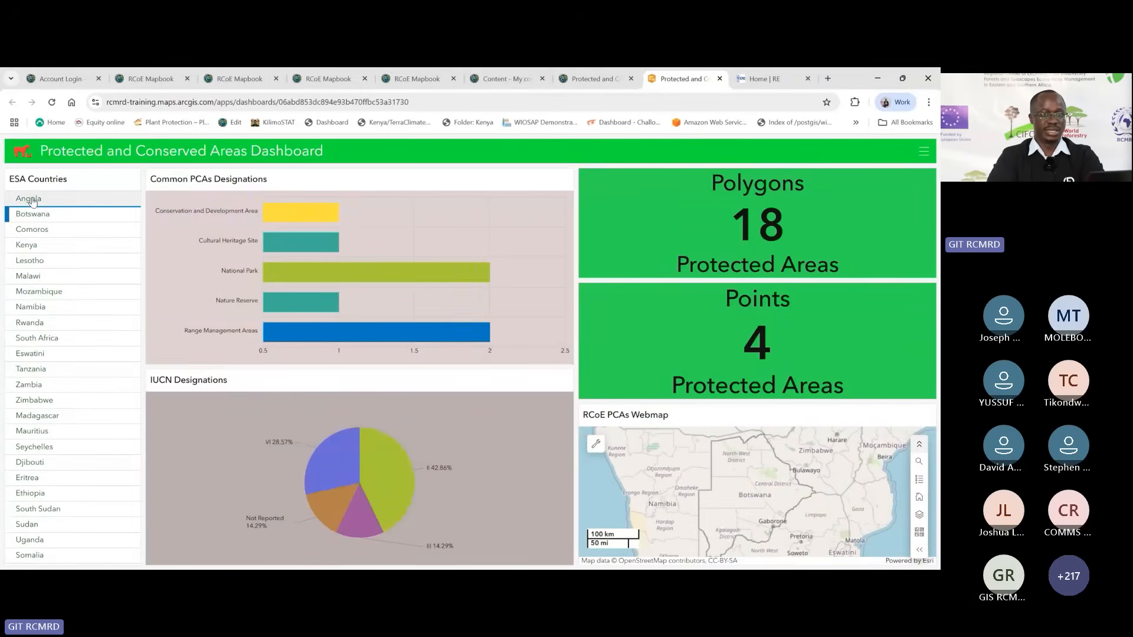
Step: Return to the dashboard's item page and copy the dashboard URL from its details
click(589, 78)
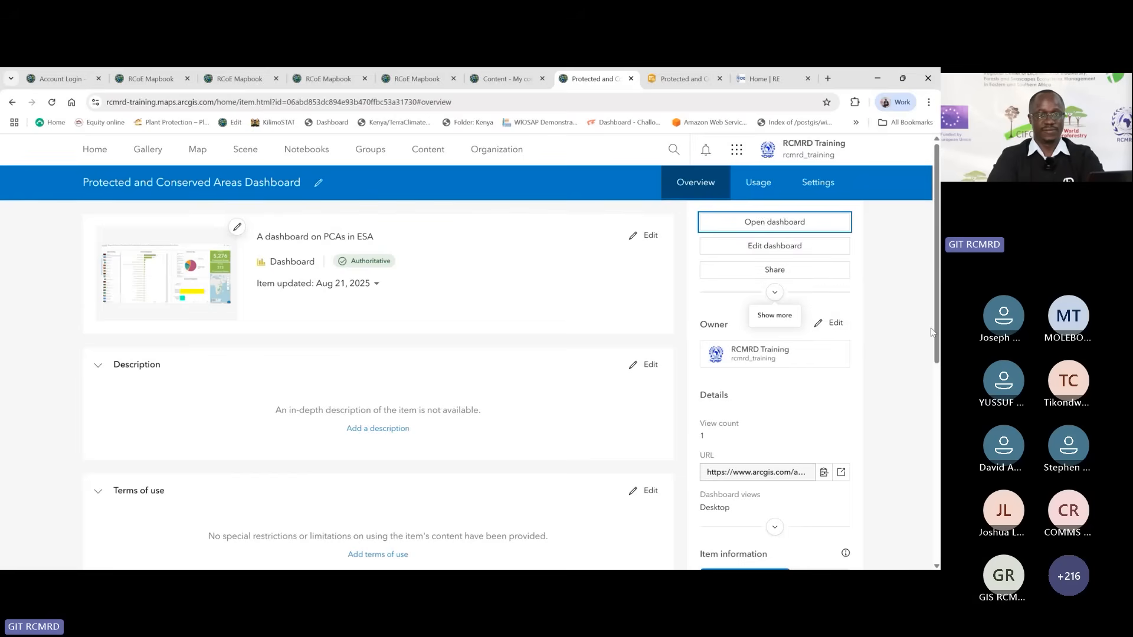
drag(936, 341, 885, 403)
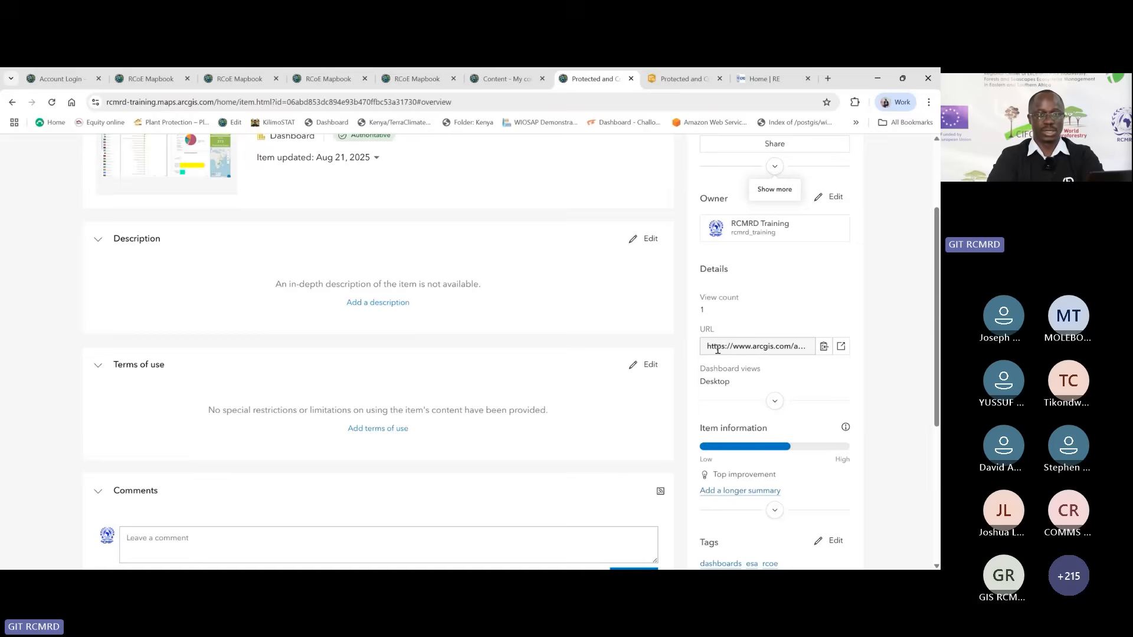
drag(708, 346, 811, 347)
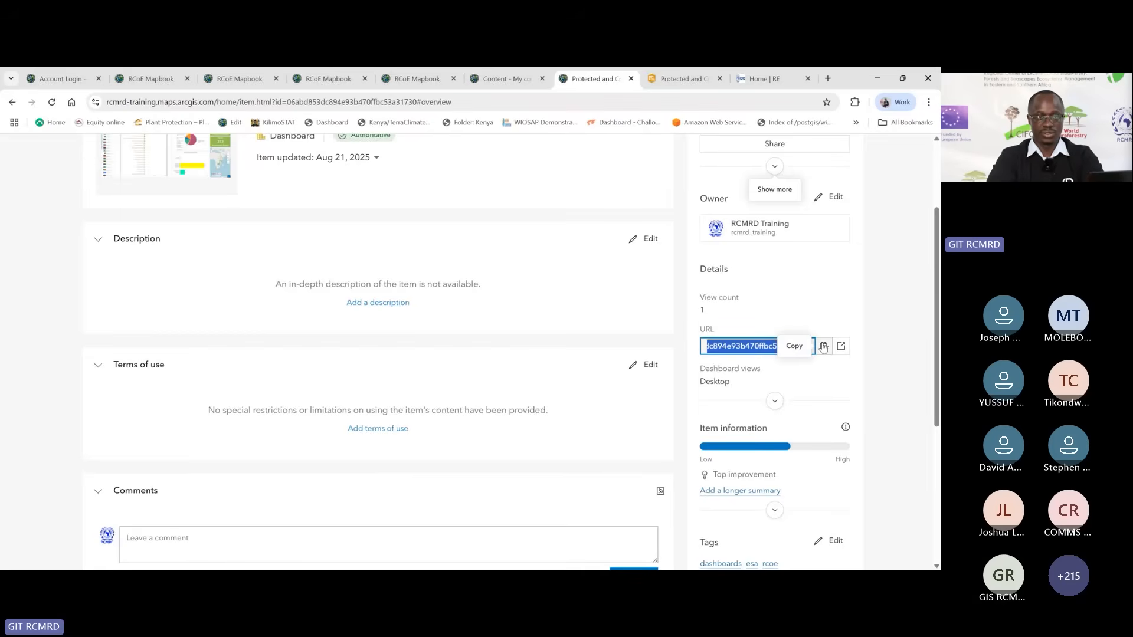
click(823, 347)
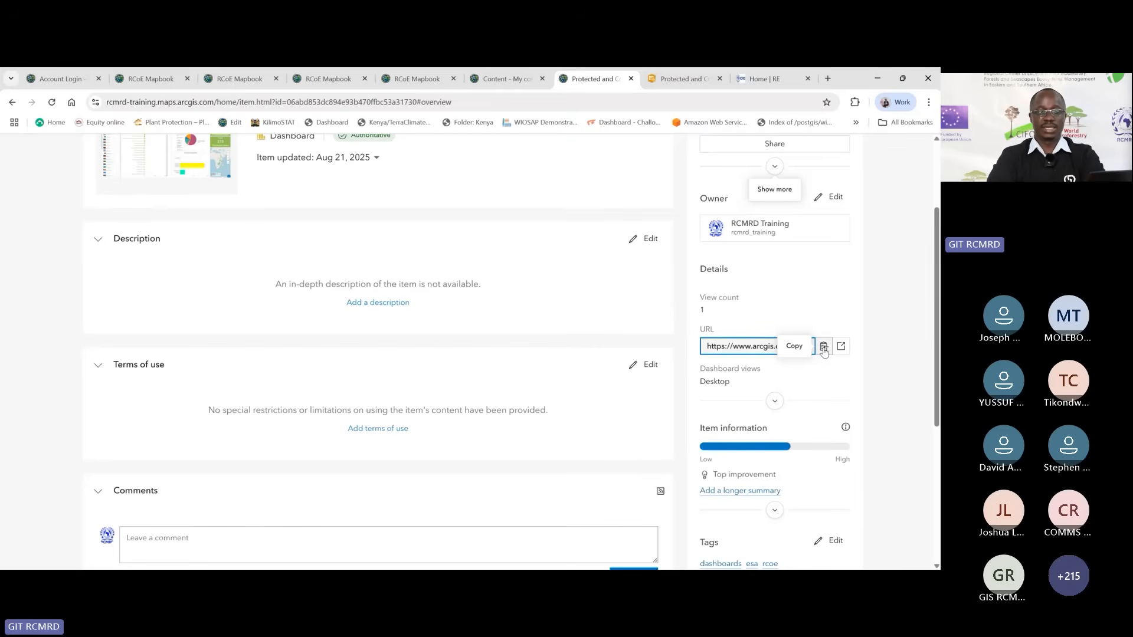
click(824, 348)
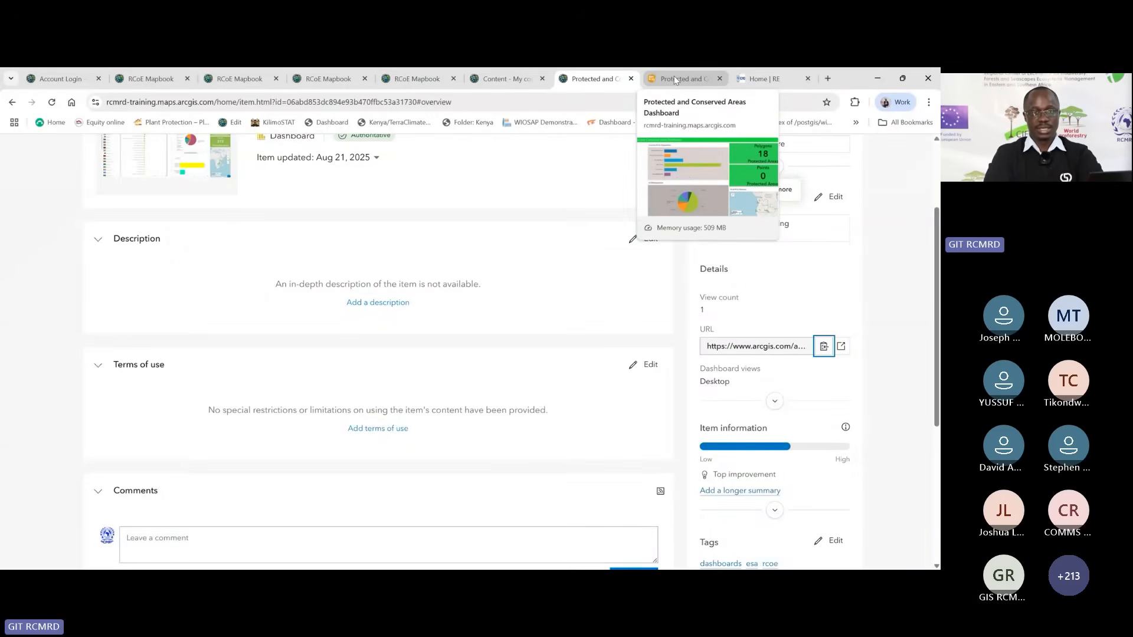
click(822, 348)
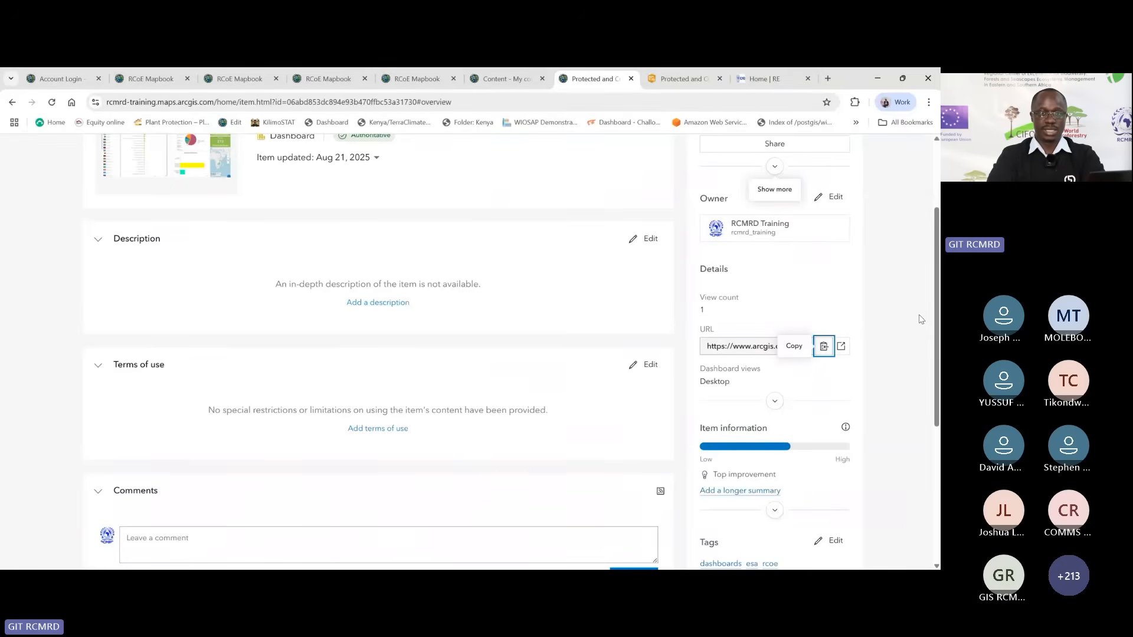
Step: Check the dashboard's sharing level without changing it, and look through the tags, sharing and folder details in the overview
scroll(692, 265, up, 3)
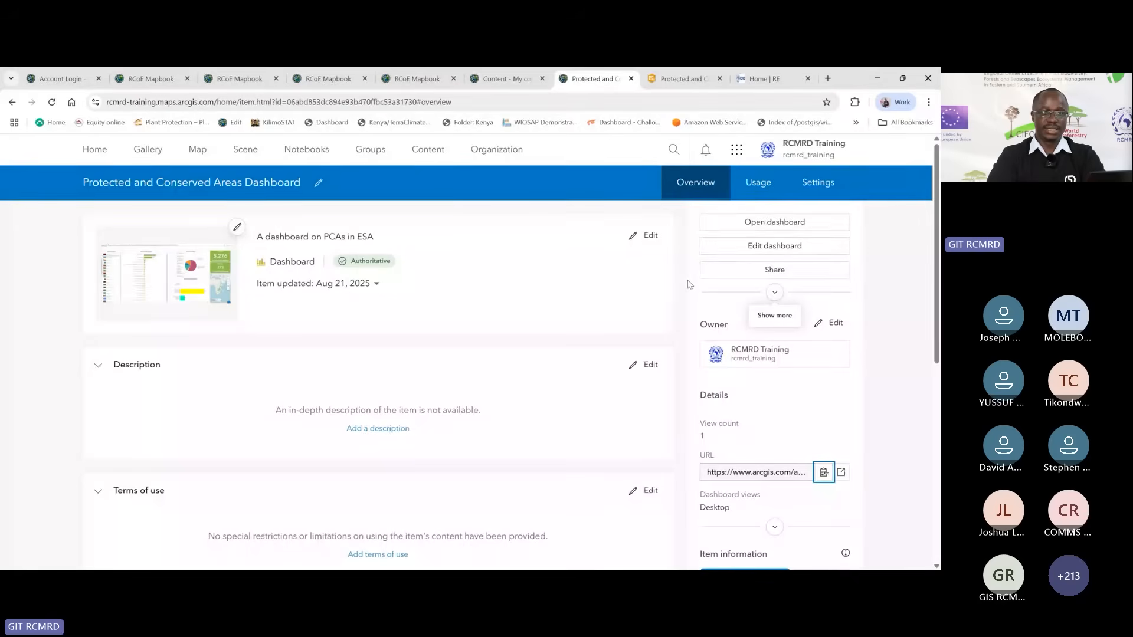
click(767, 276)
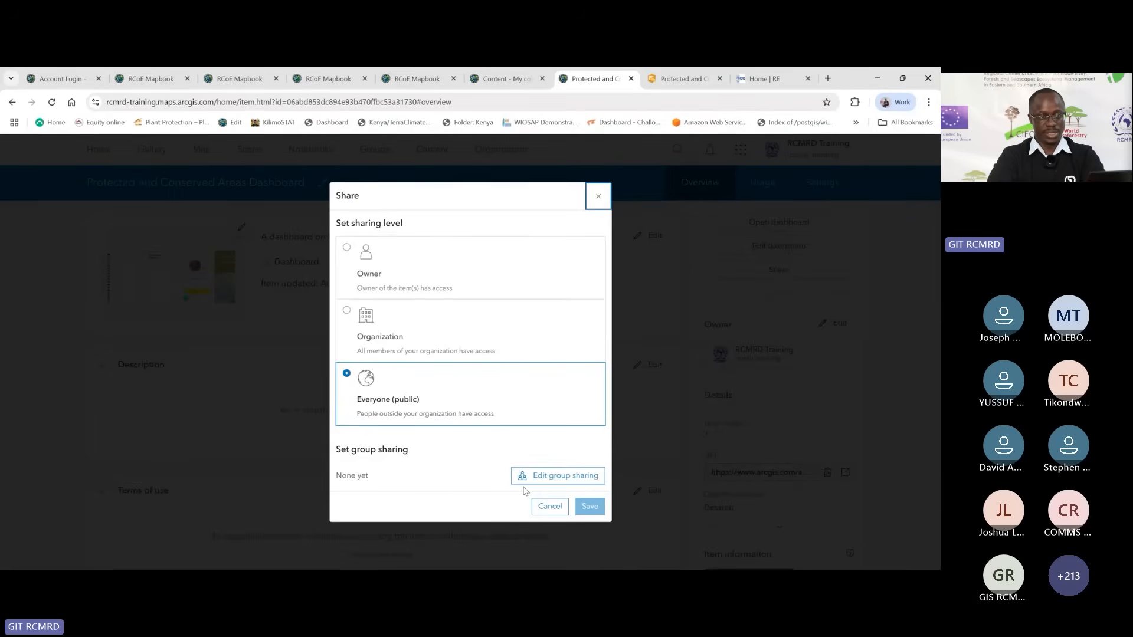
click(548, 513)
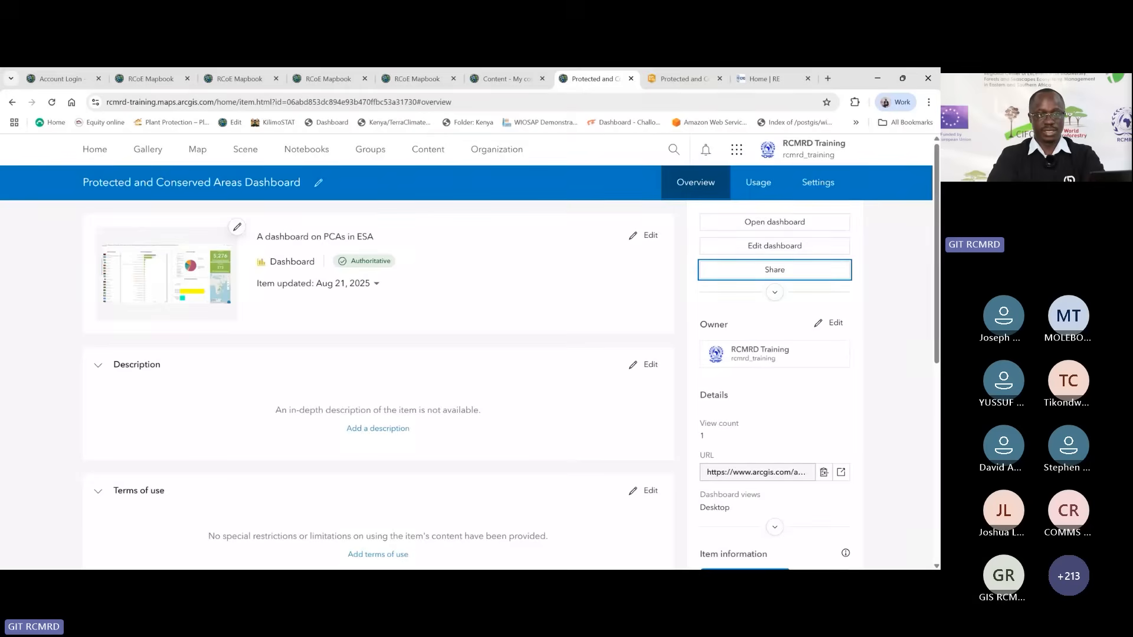
scroll(470, 351, down, 7)
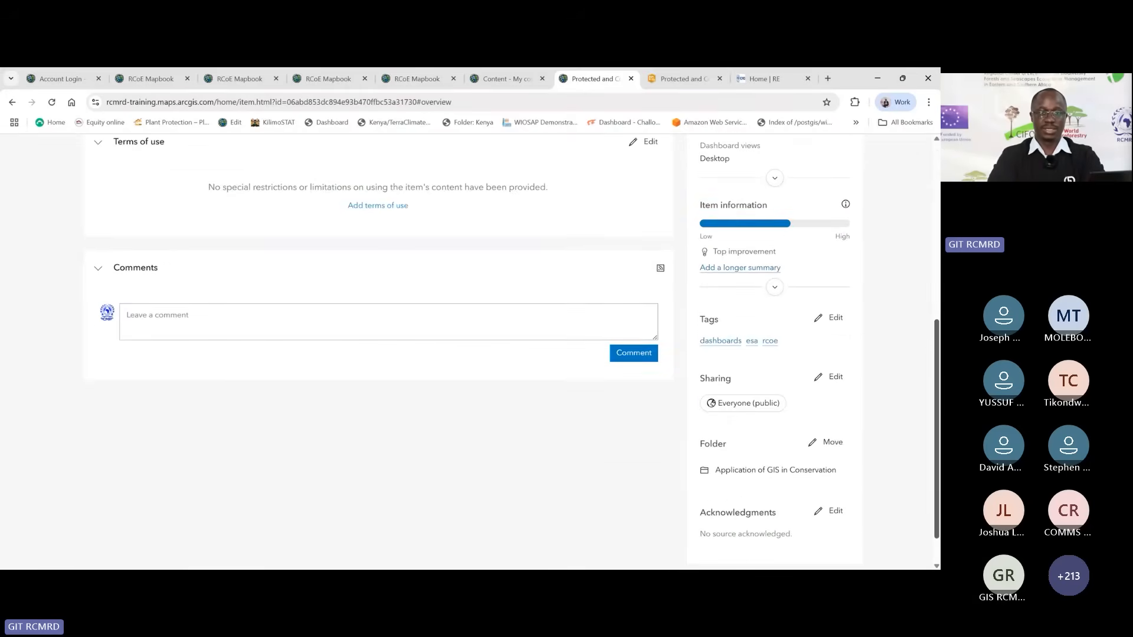
scroll(469, 351, up, 5)
scroll(470, 351, up, 2)
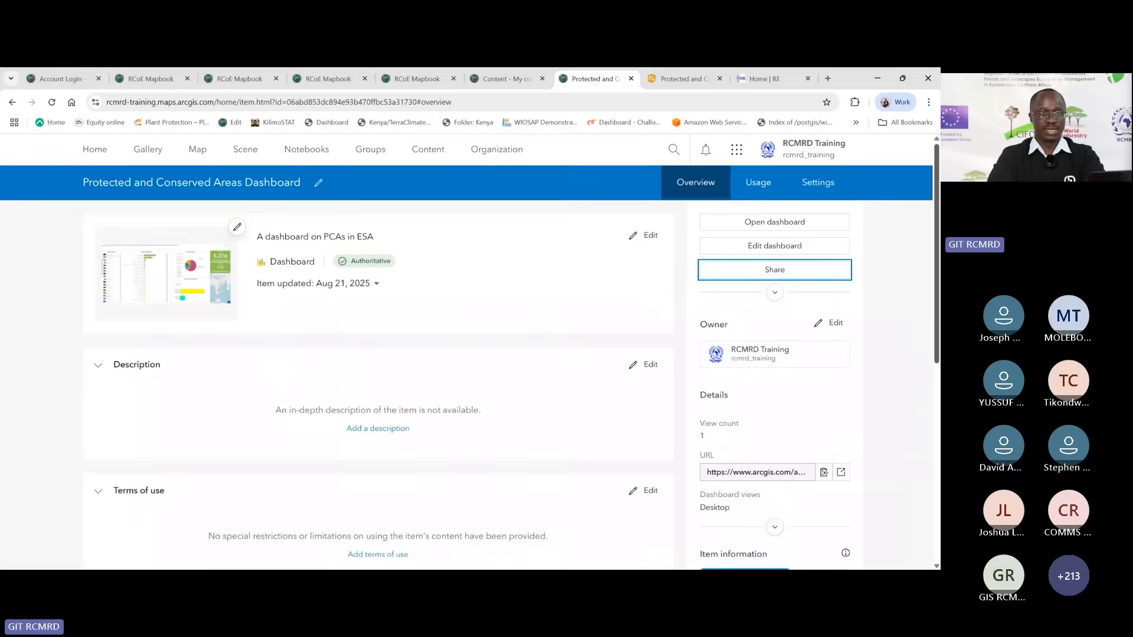
scroll(720, 450, down, 7)
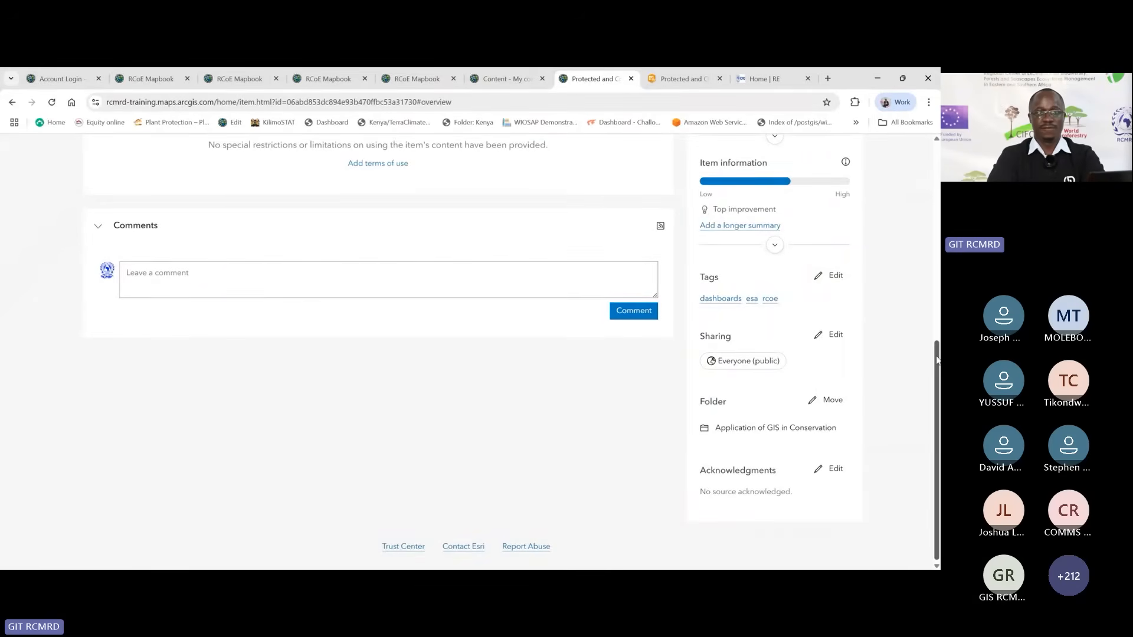
Step: Examine the dashboard item's usage details, covering item views, average views per day, the reporting period options and the usage time series
scroll(936, 358, up, 4)
scroll(936, 358, up, 3)
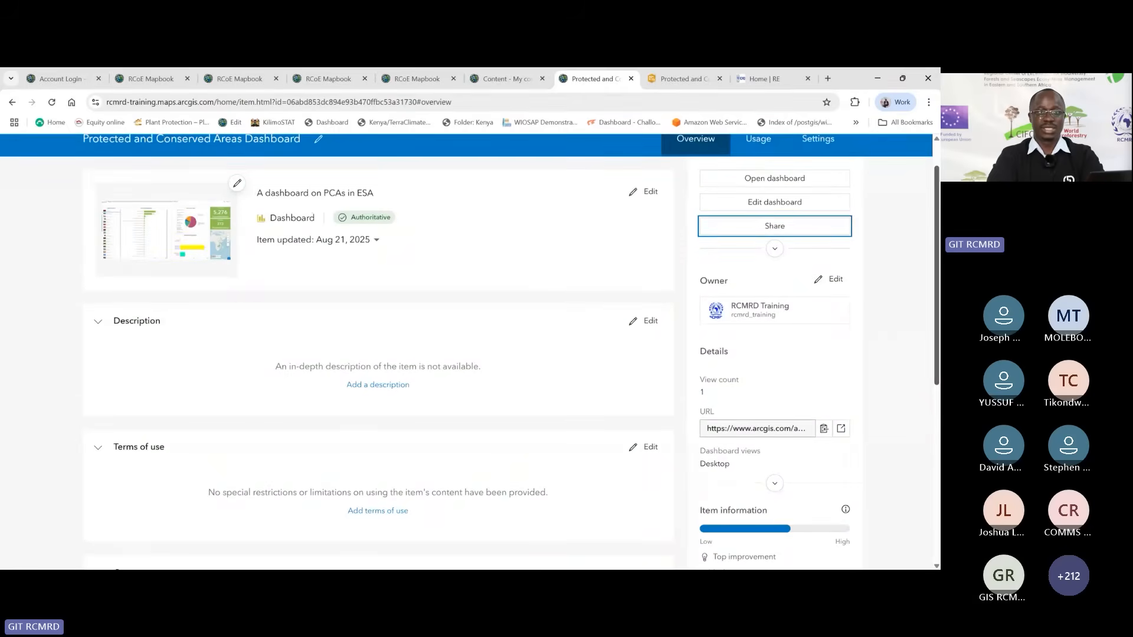
scroll(759, 185, up, 1)
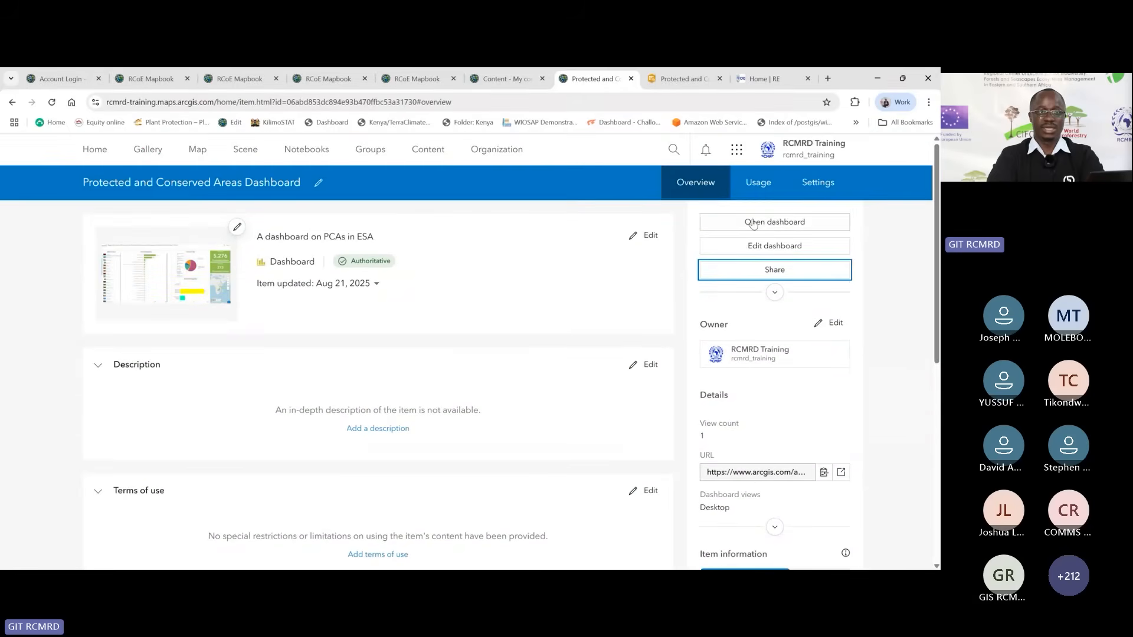
click(759, 184)
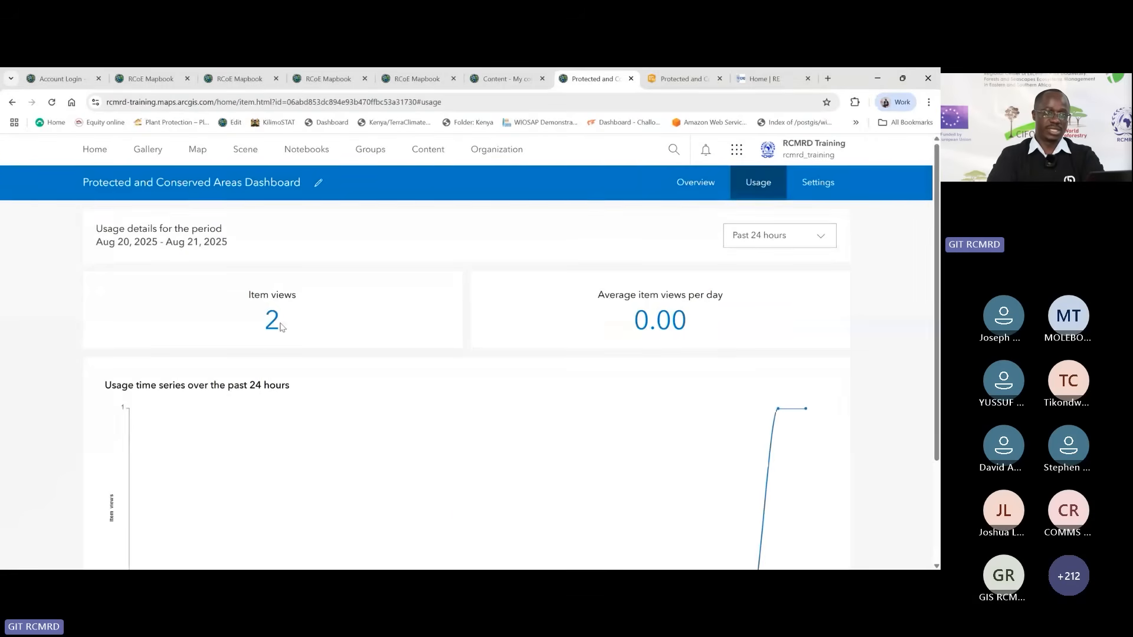
triple_click(250, 321)
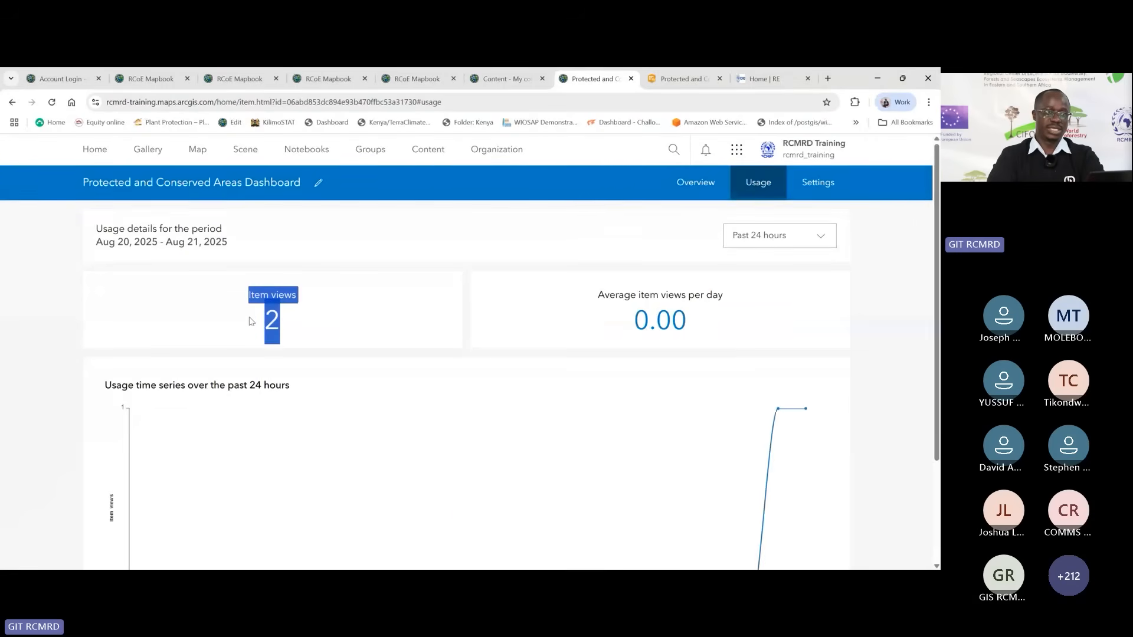
click(311, 341)
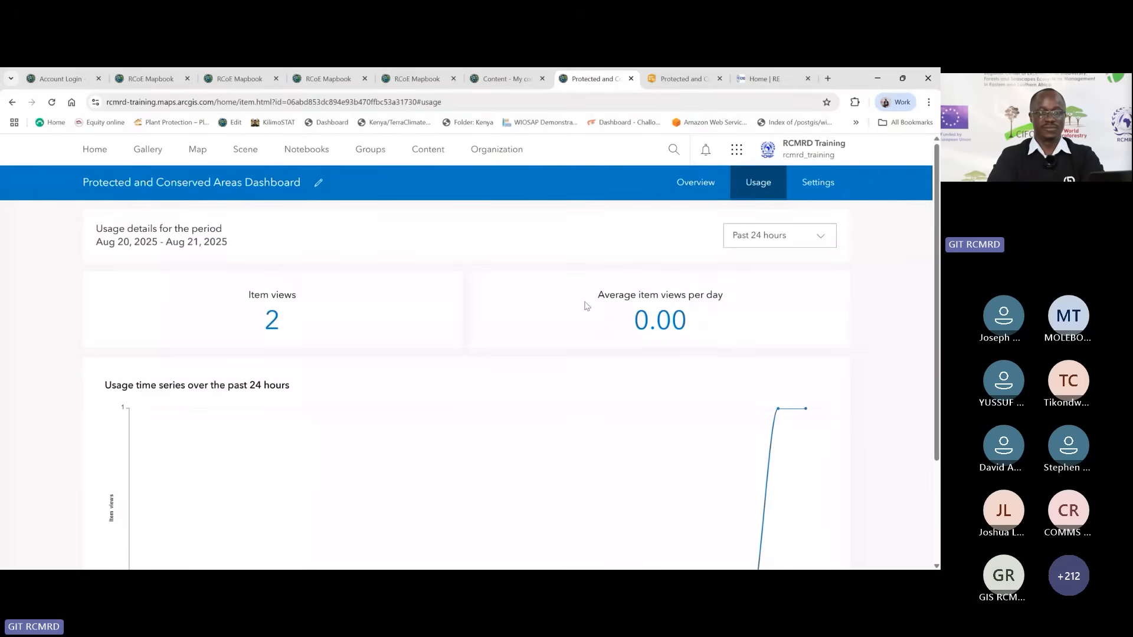
drag(587, 303, 695, 312)
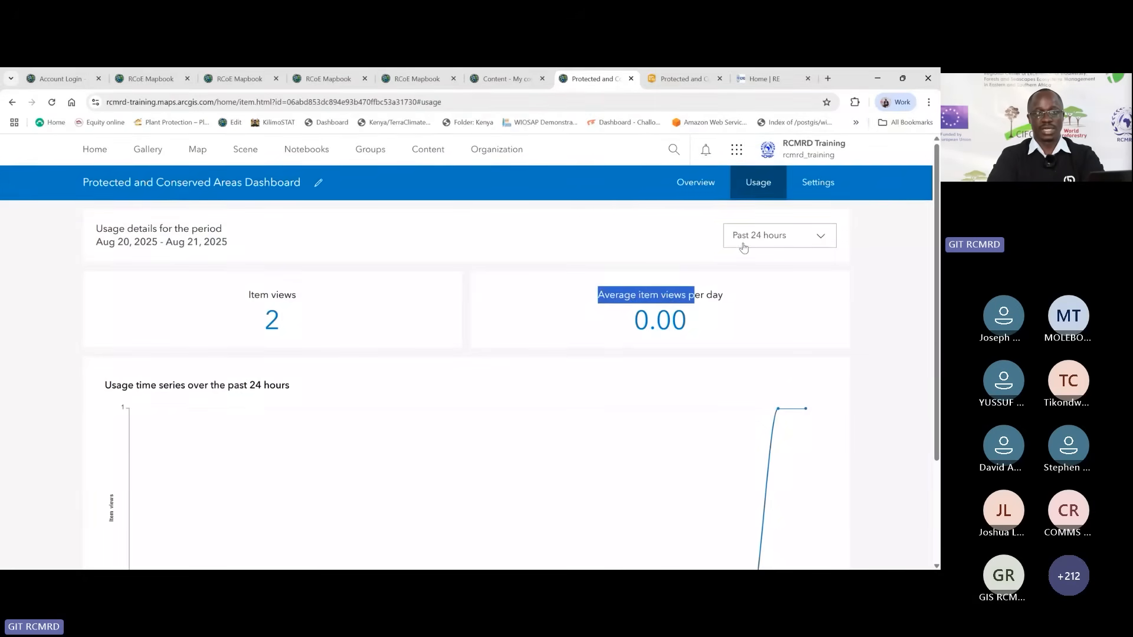
click(826, 236)
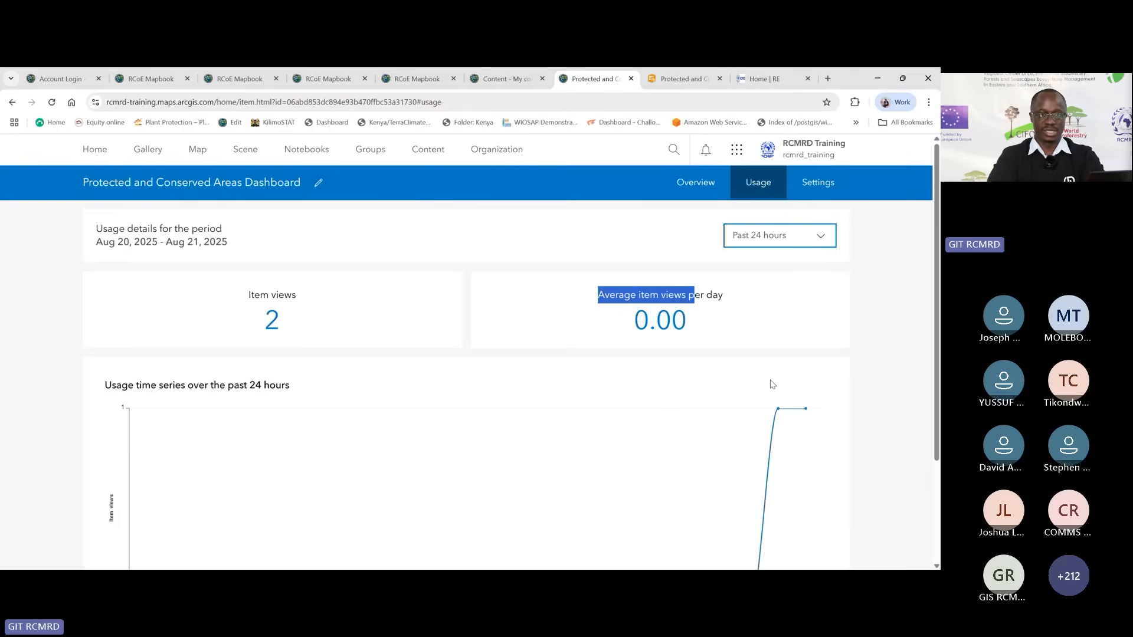
click(893, 363)
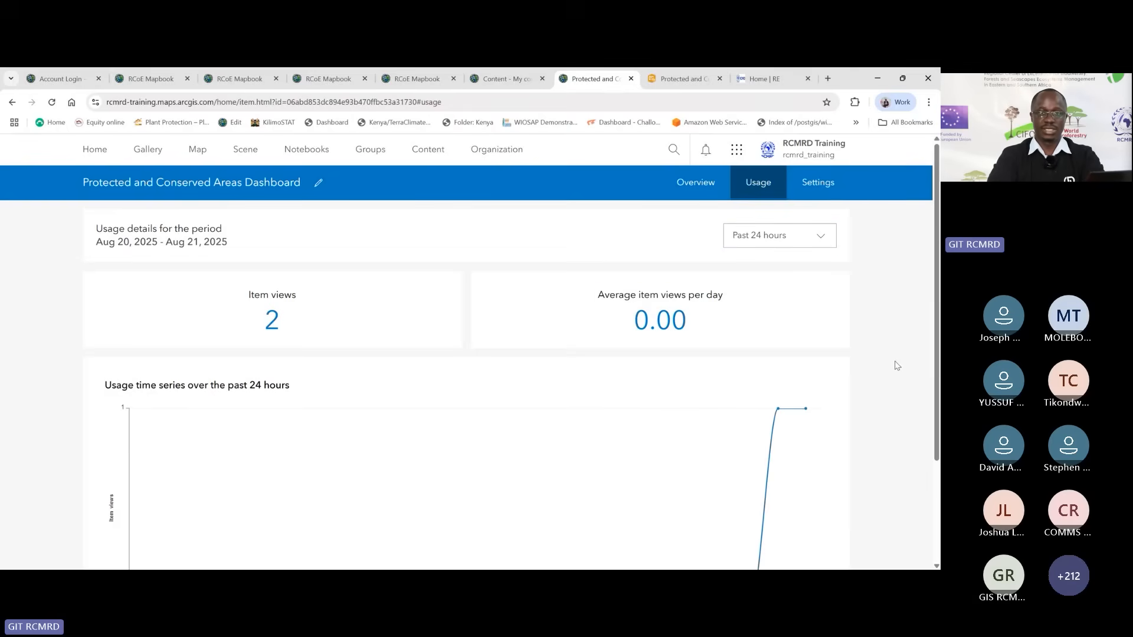
drag(937, 324, 926, 411)
scroll(927, 414, down, 1)
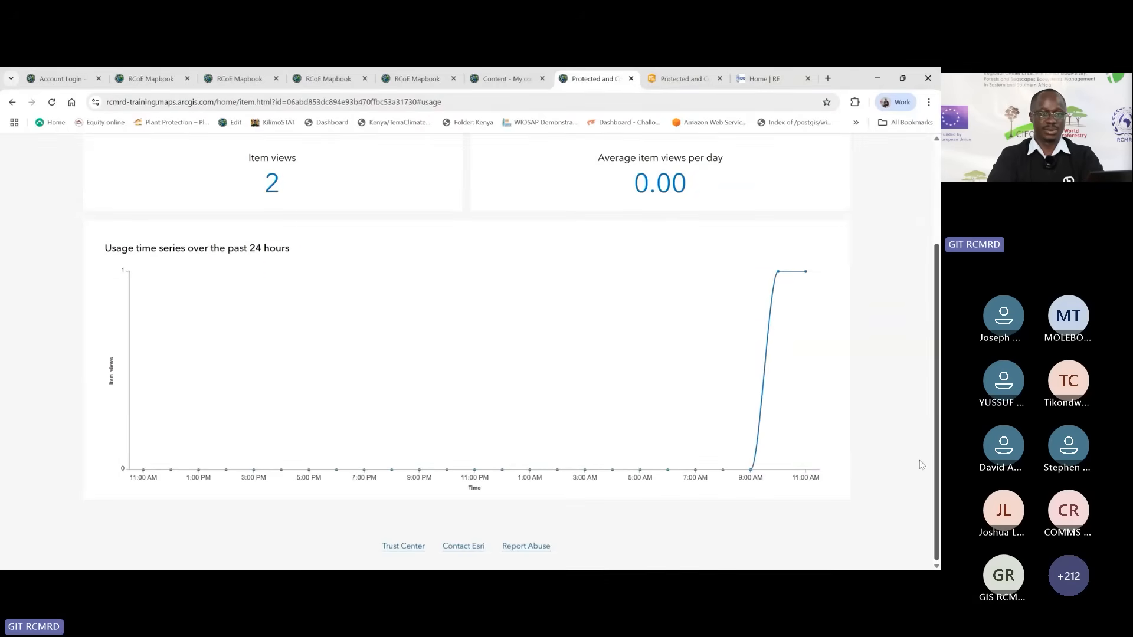